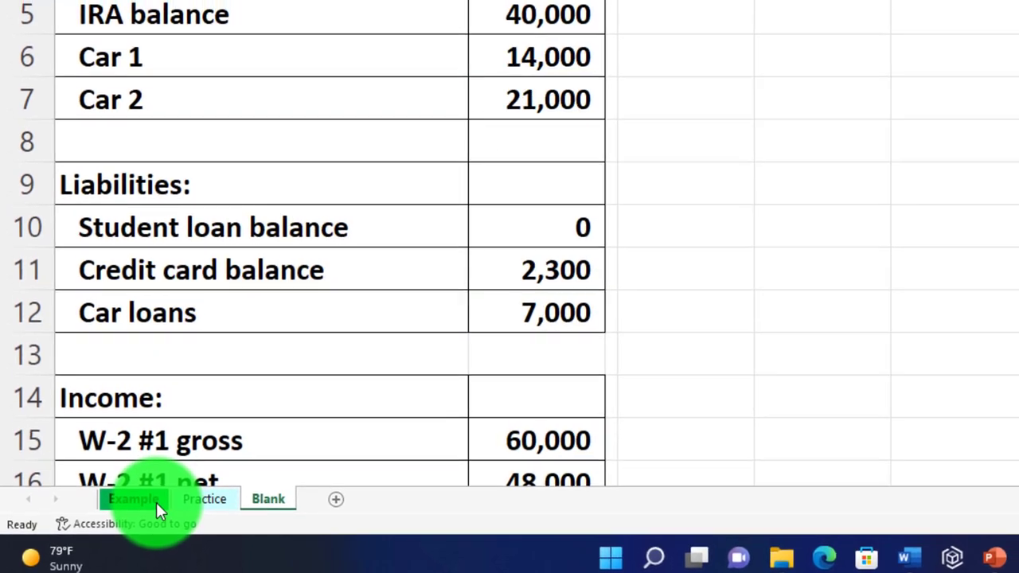
Open the Example sheet and look over the asset list and the loan payment table
left_click(158, 493)
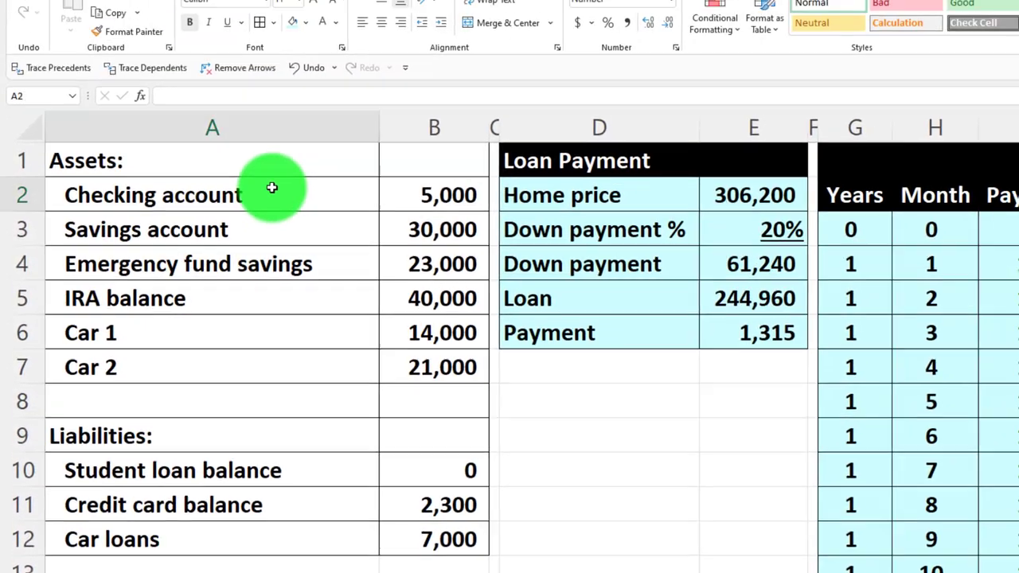
left_click(271, 187)
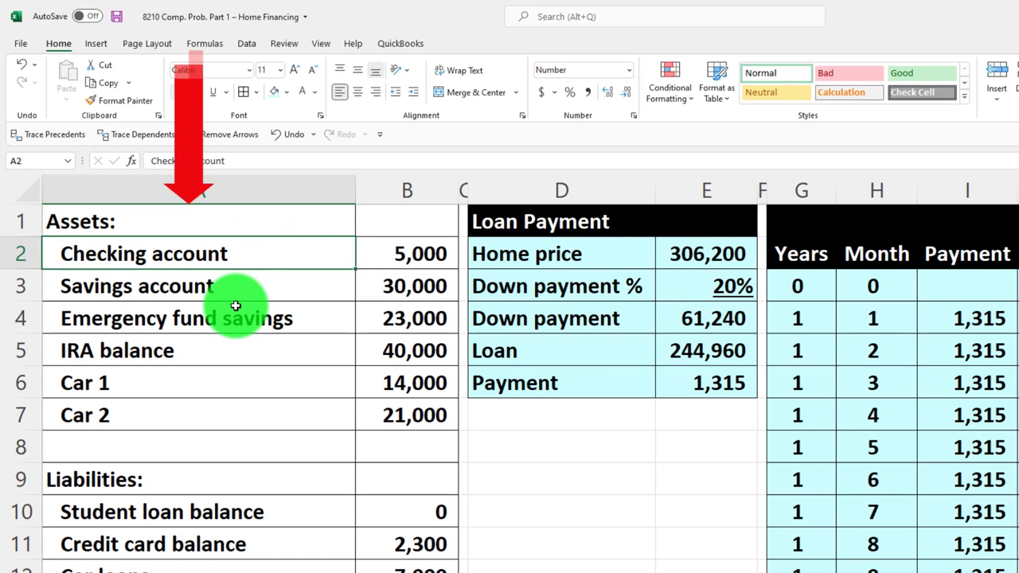
left_click(500, 318)
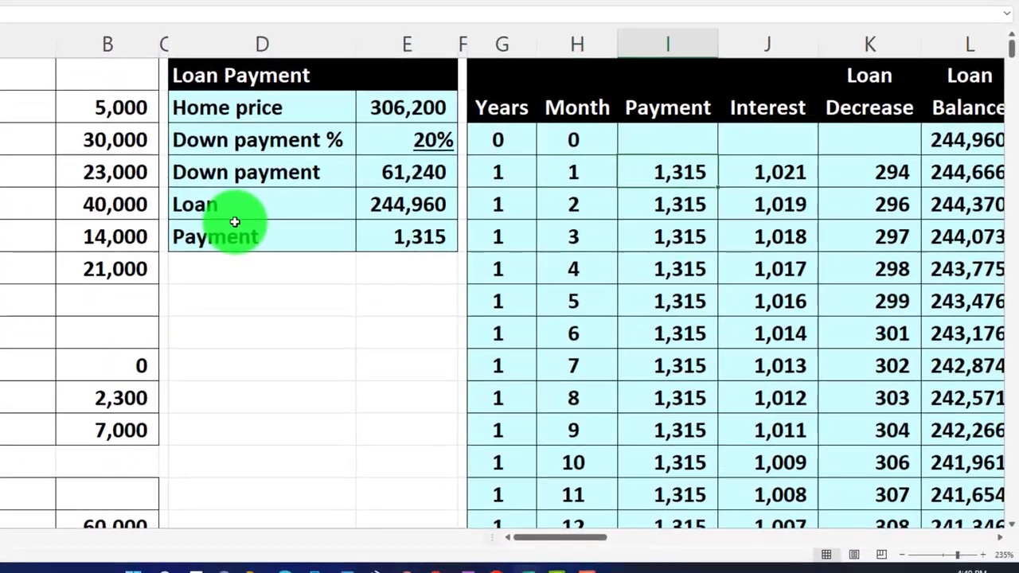
Widen the Loan Balance column R of the yearly amortization table on the Example sheet
key("Right")
key("Right")
key("Right")
key("Right")
key("Right")
key("Right")
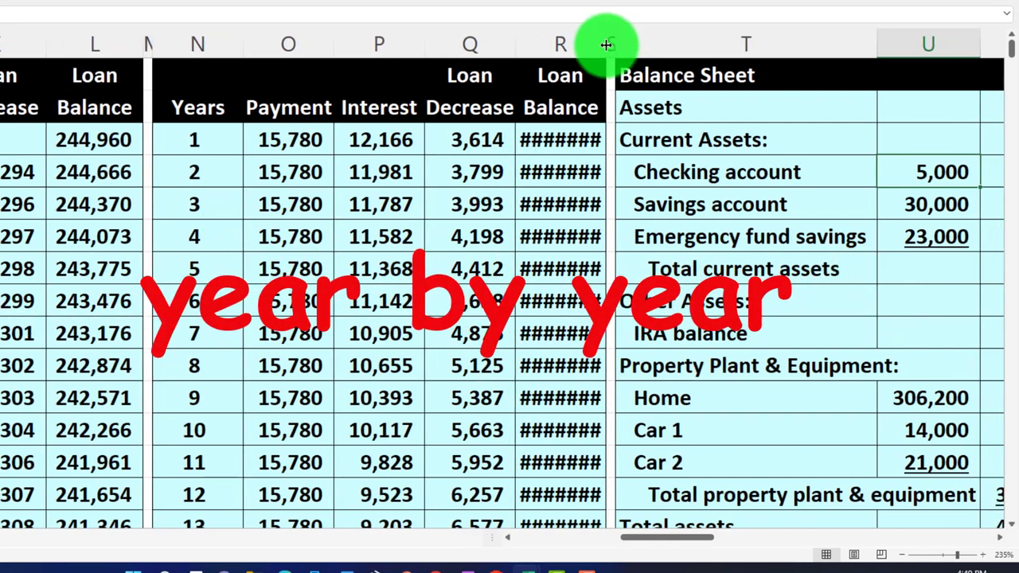
left_click_drag(612, 40, 618, 40)
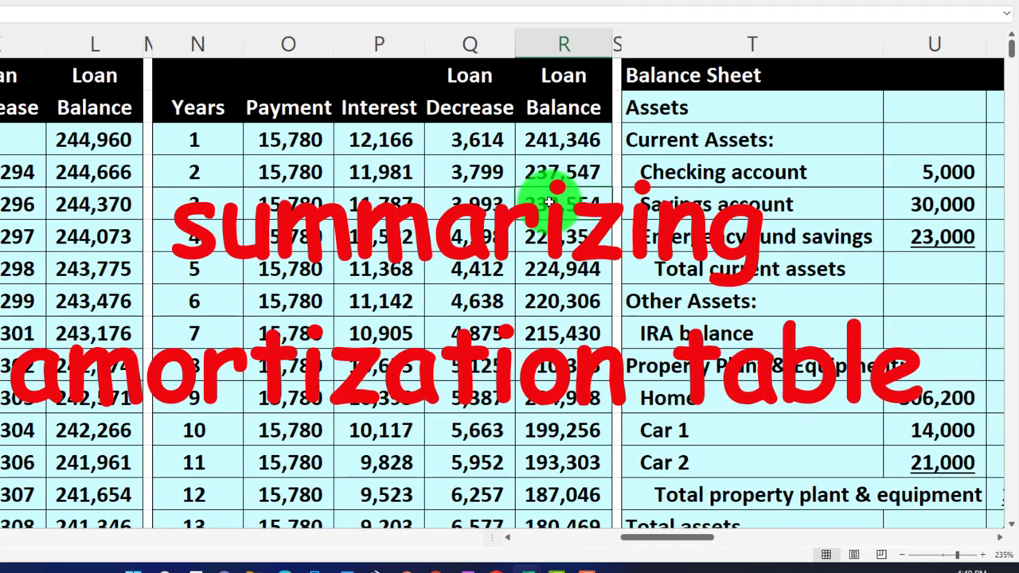
Examine the Example sheet's balance sheet, including its assets, liabilities and net assets sections, and continue to the income statements
key("Right")
key("Right")
key("Right")
key("Right")
key("Right")
key("Right")
key("Right")
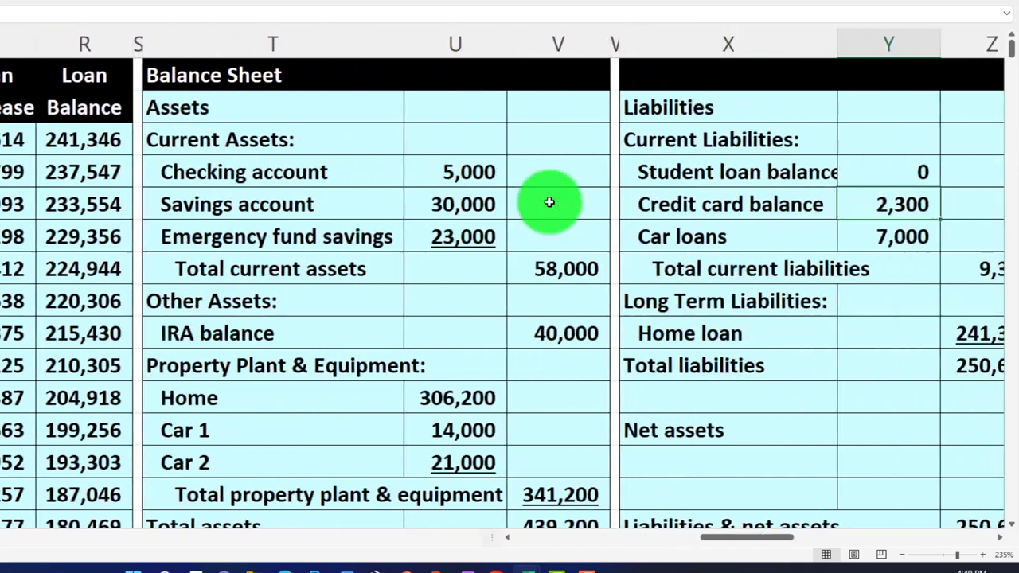
key("Right")
key("Right")
key("Right")
key("Right")
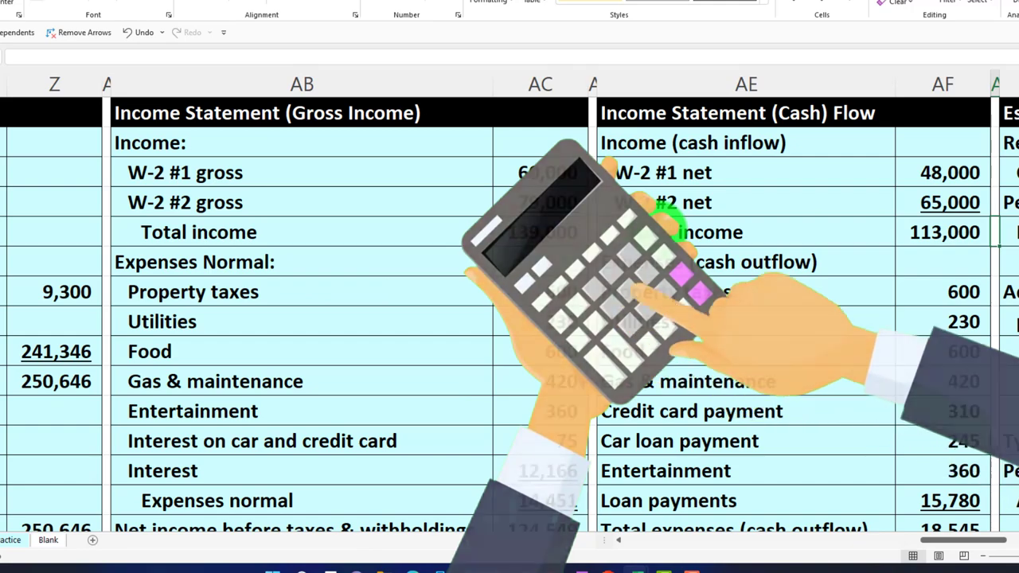
Examine the gross income statement, the cash flow statement and the estimated property insurance table on the Example sheet
scroll(652, 230, "right", 3)
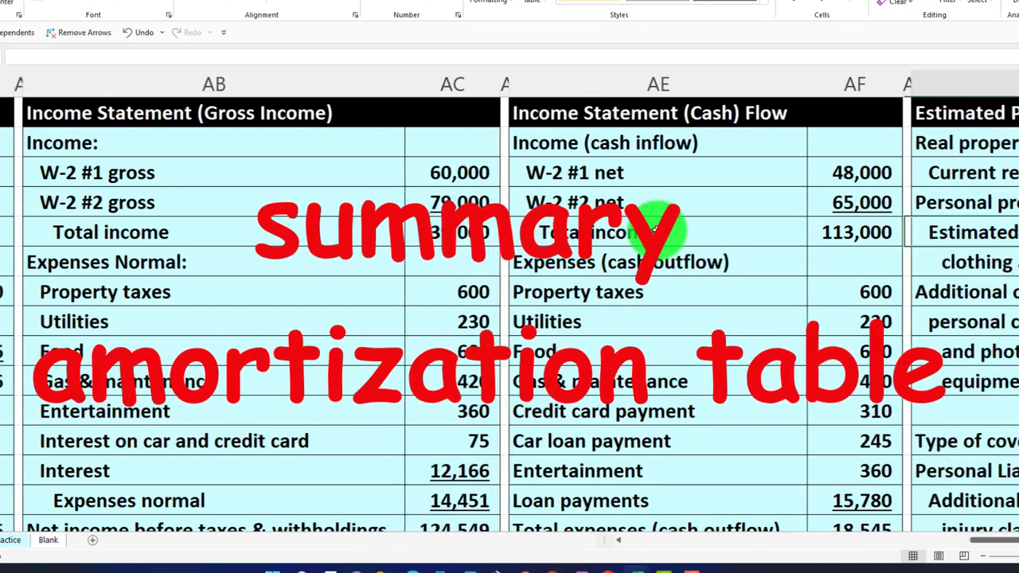
left_click(657, 230)
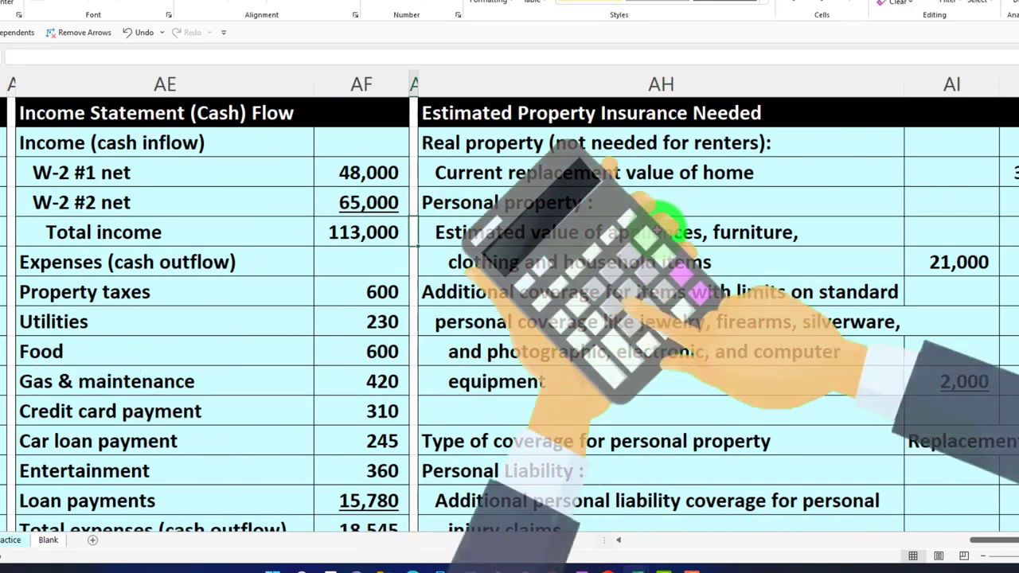
scroll(657, 231, "left", 3)
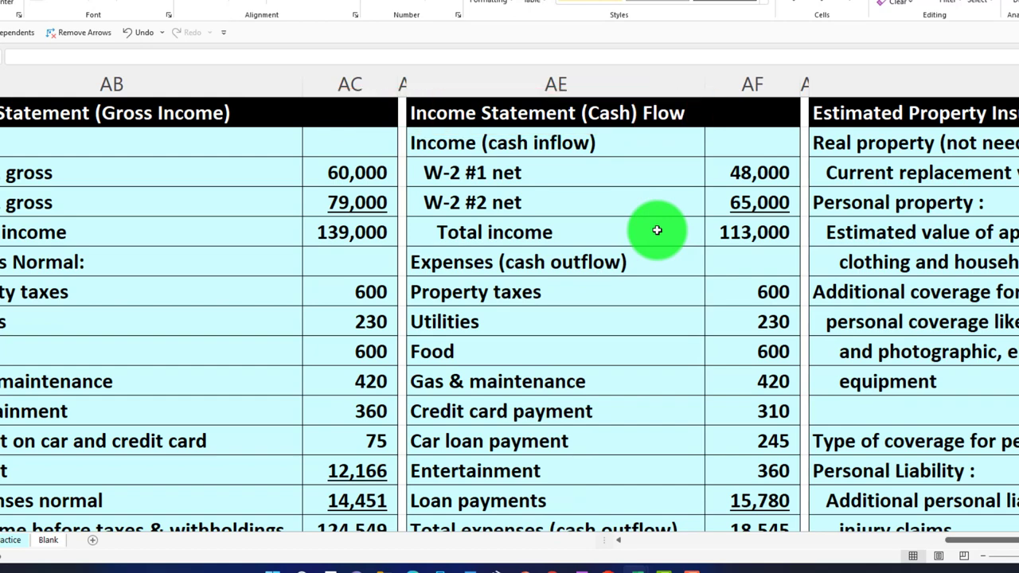
left_click(657, 231)
key("Right")
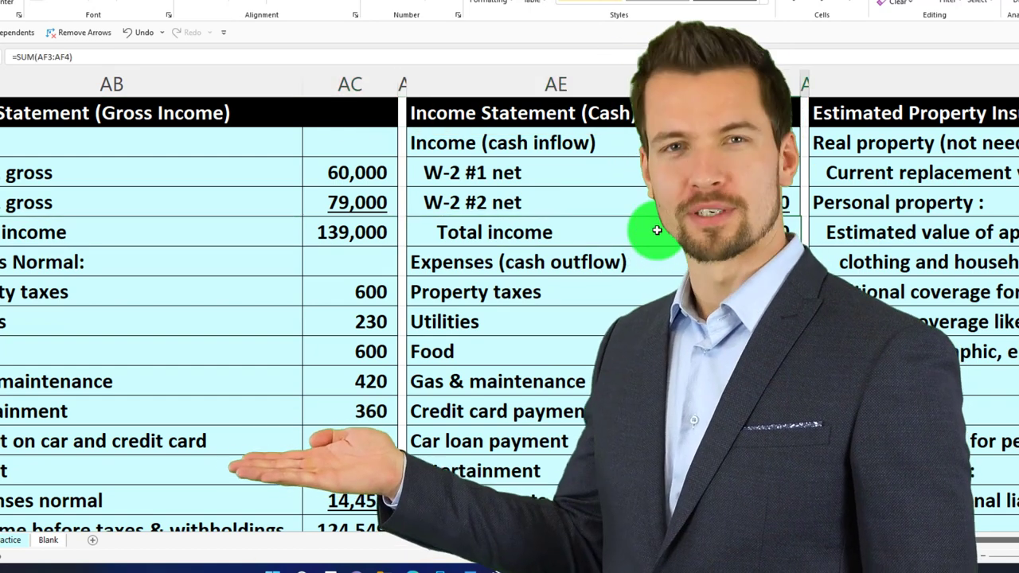
key("Right")
key("Right")
key("Right")
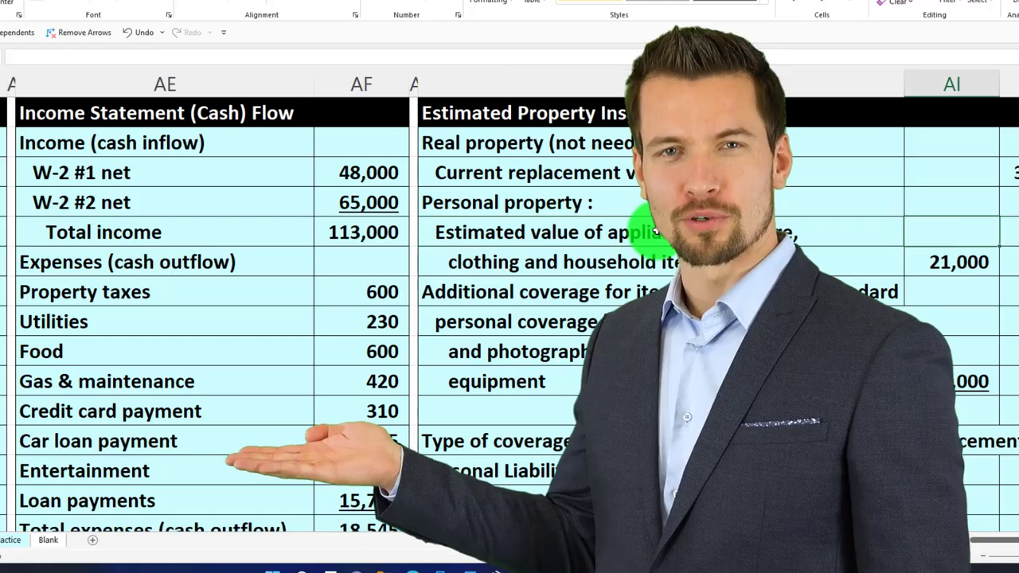
key("Right")
key("Right")
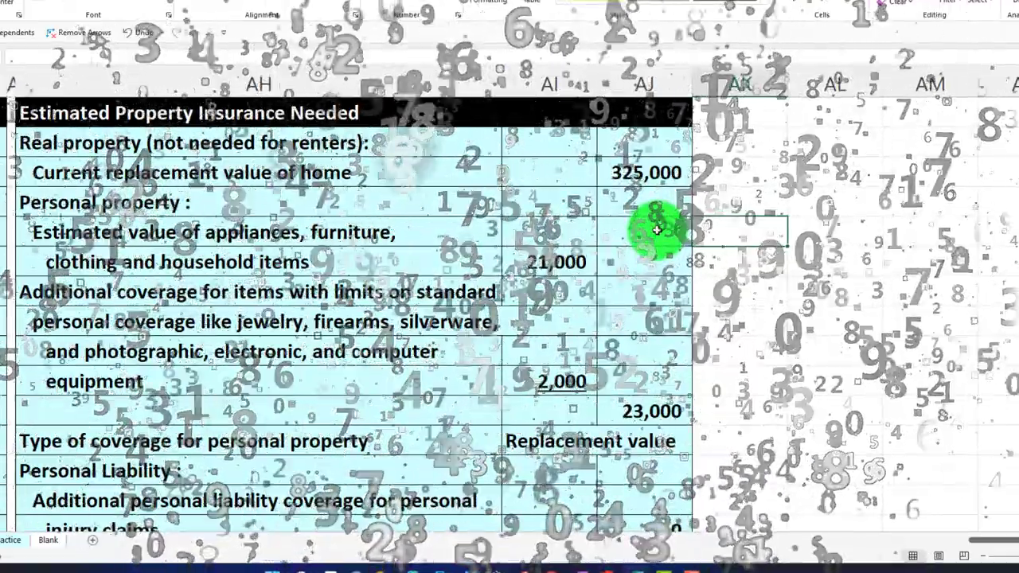
left_click(658, 230)
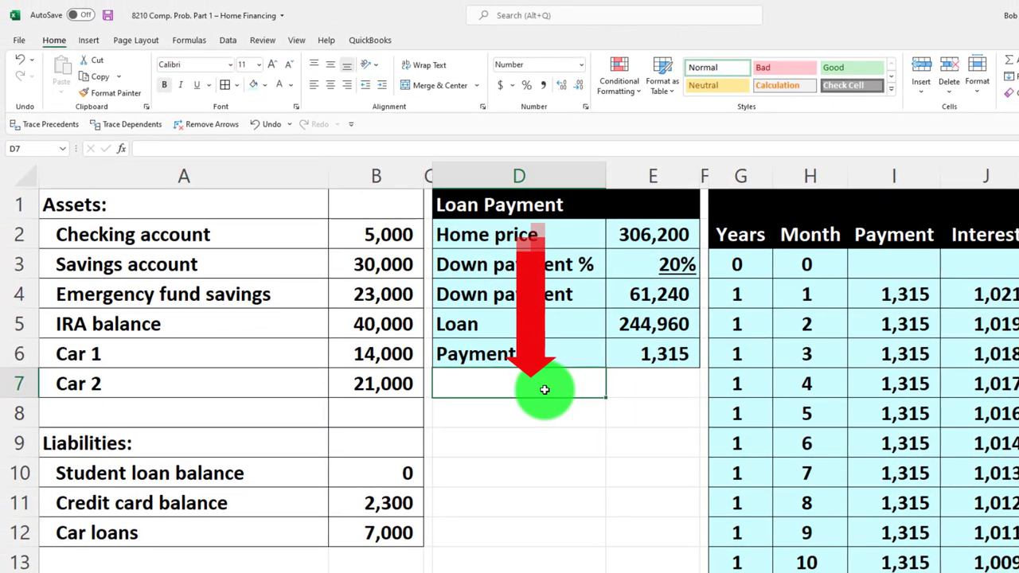
Go to the Blank sheet and review its source data from assets down to the jewelry value
key("Down")
key("Down")
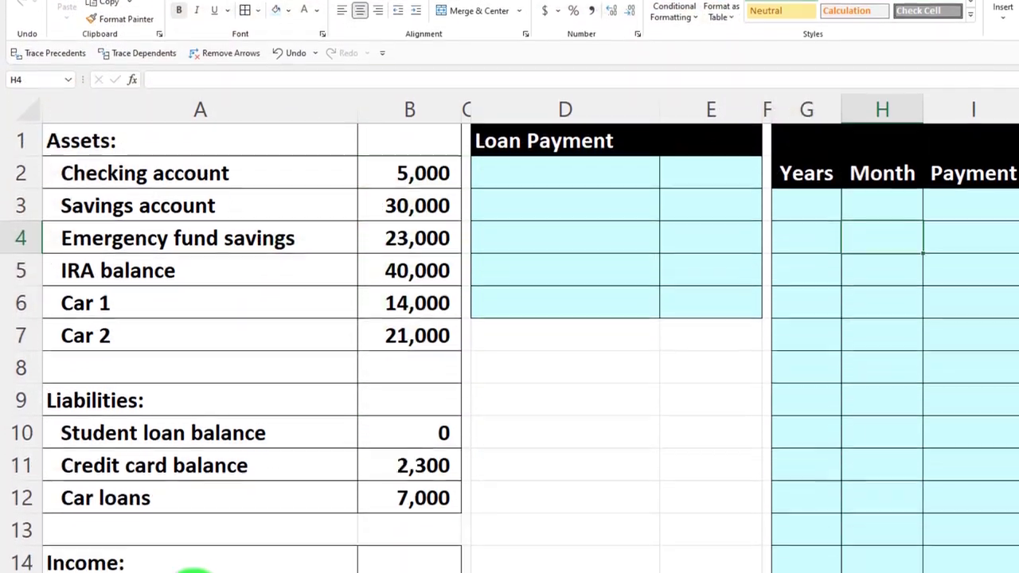
left_click(193, 549)
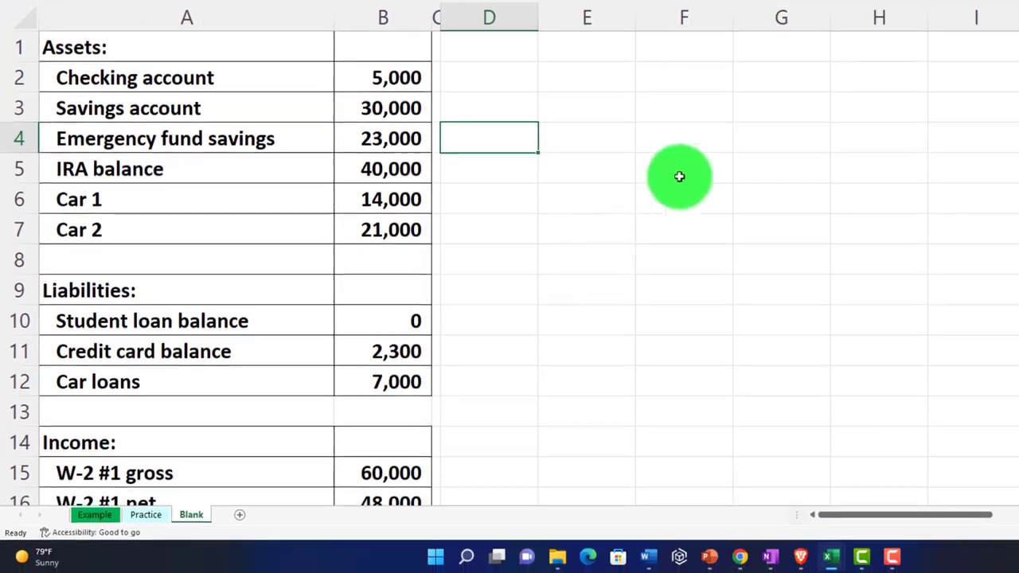
left_click(686, 178)
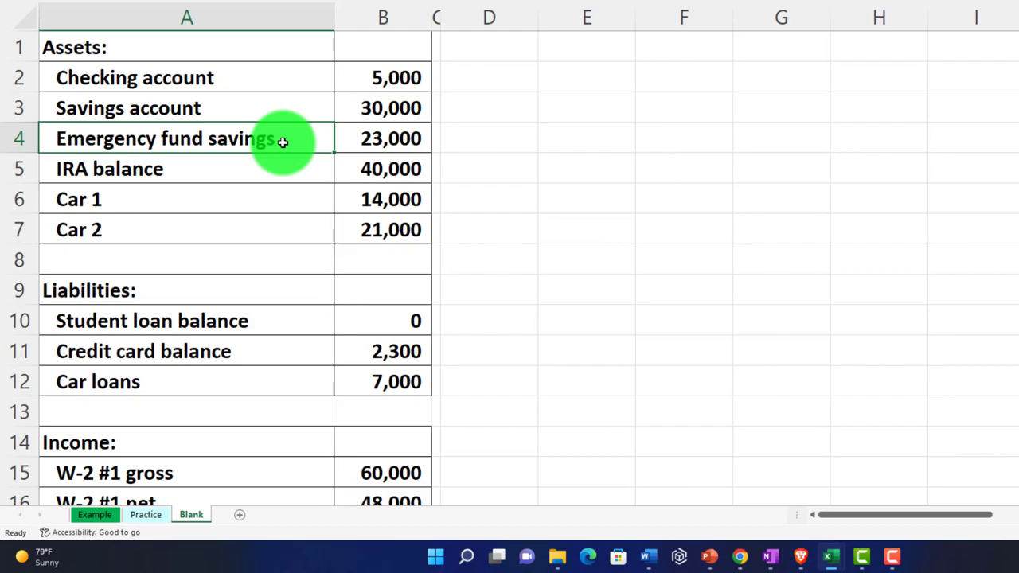
scroll(282, 142, "down", 3)
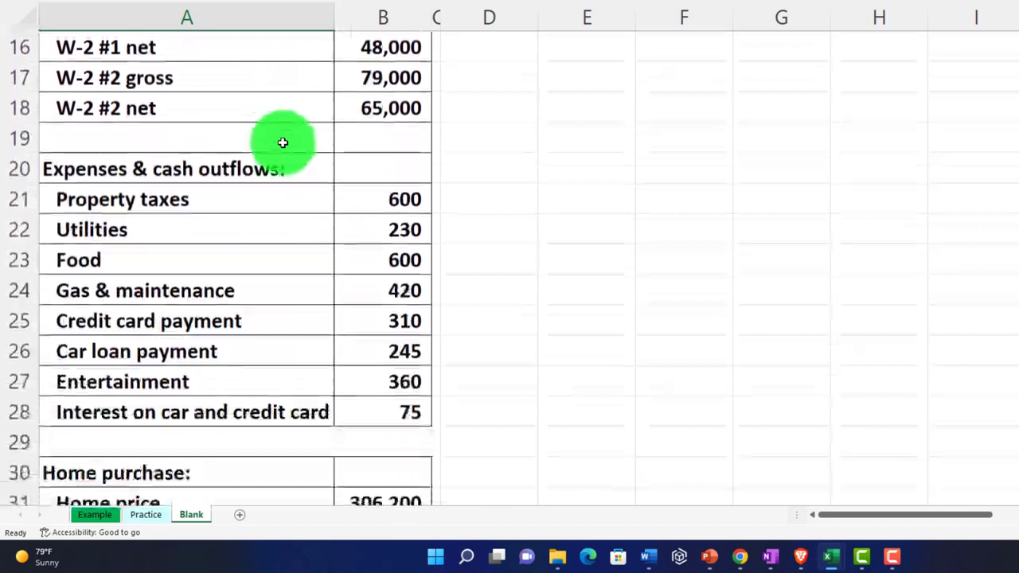
scroll(282, 141, "down", 5)
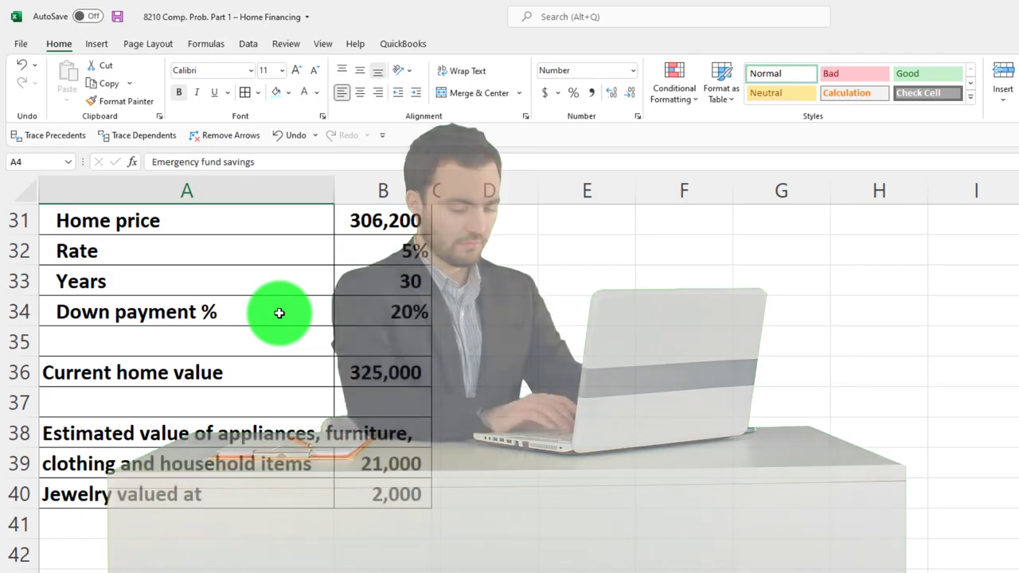
scroll(279, 313, "up", 9)
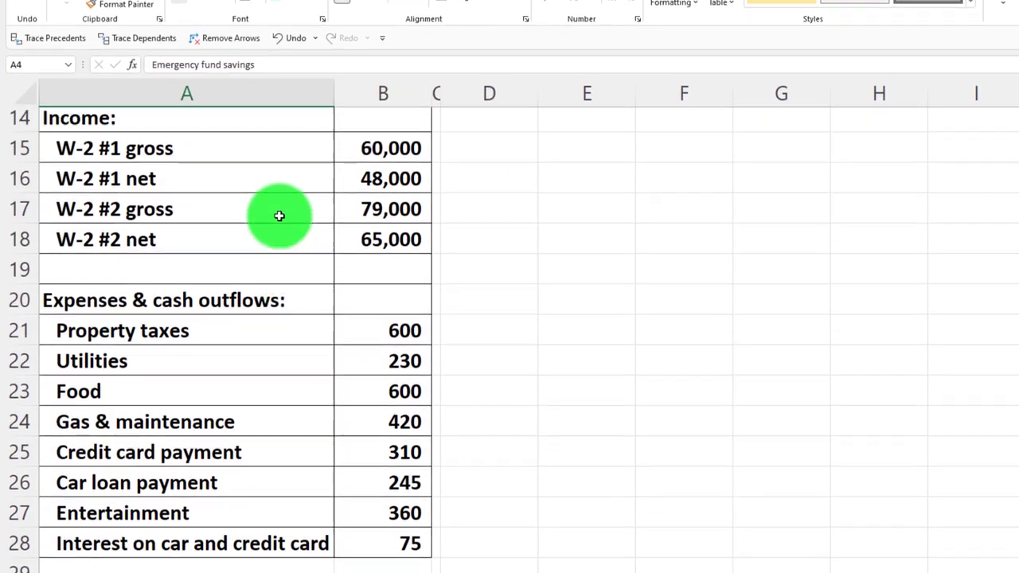
scroll(279, 166, "up", 1)
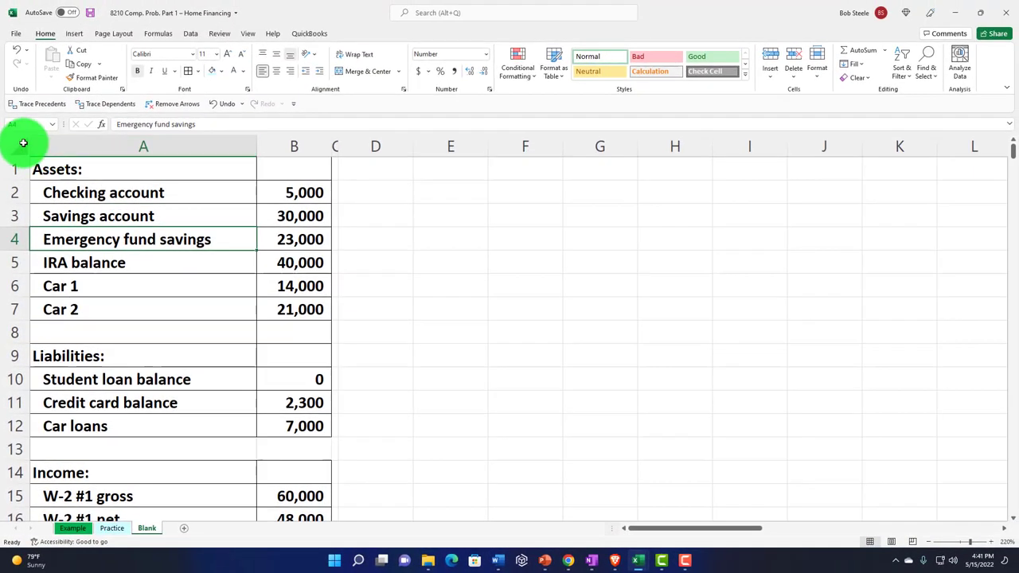
Select the entire Blank sheet, inspect its Currency number format options in Format Cells, and close the dialog
left_click(23, 143)
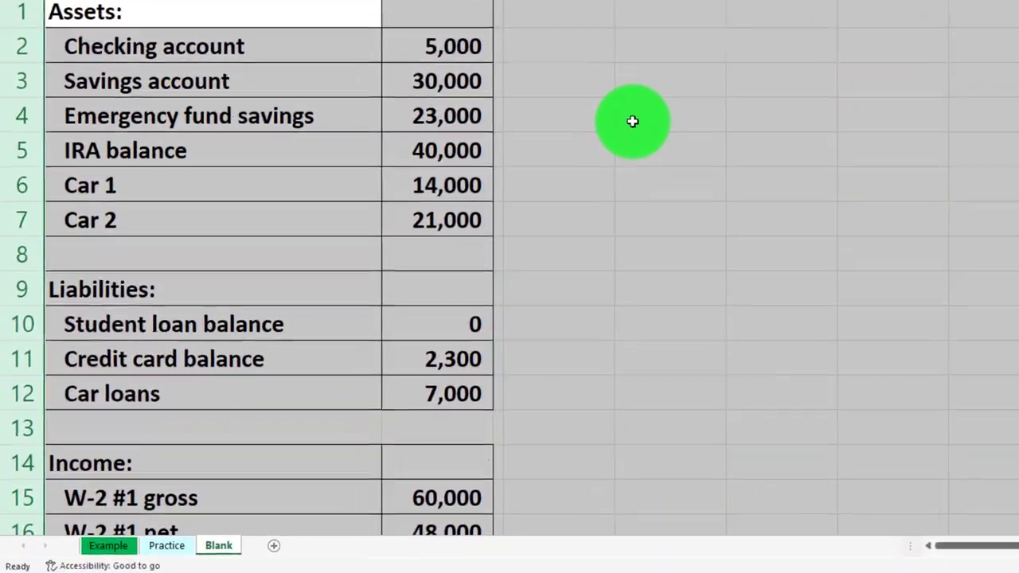
right_click(631, 121)
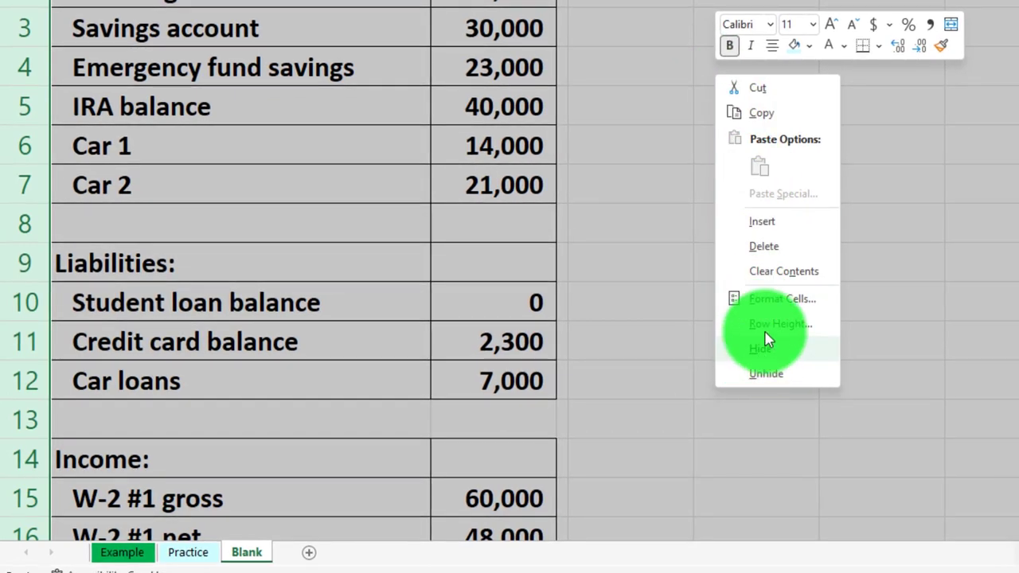
left_click(772, 300)
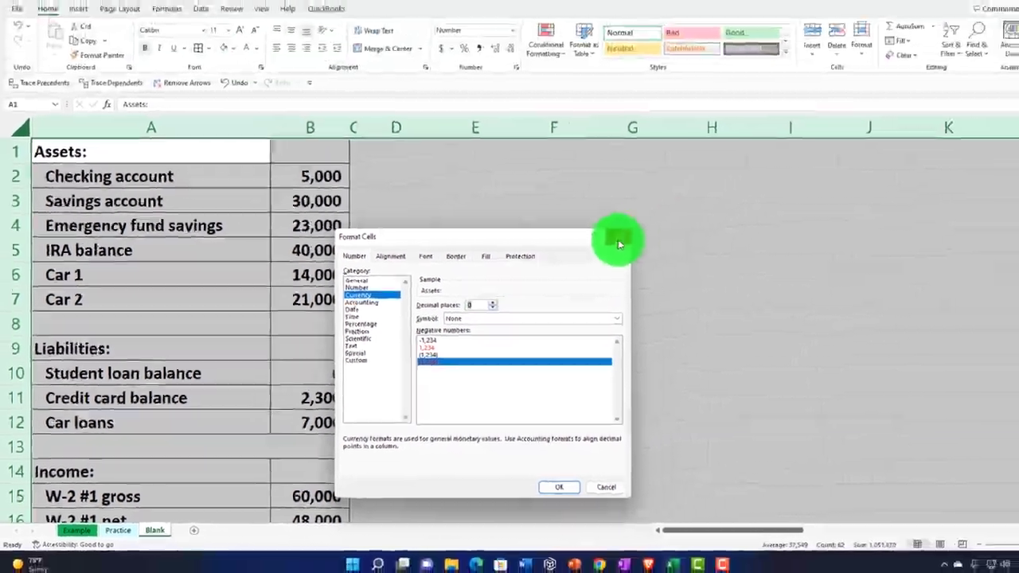
key("Return")
left_click(205, 189)
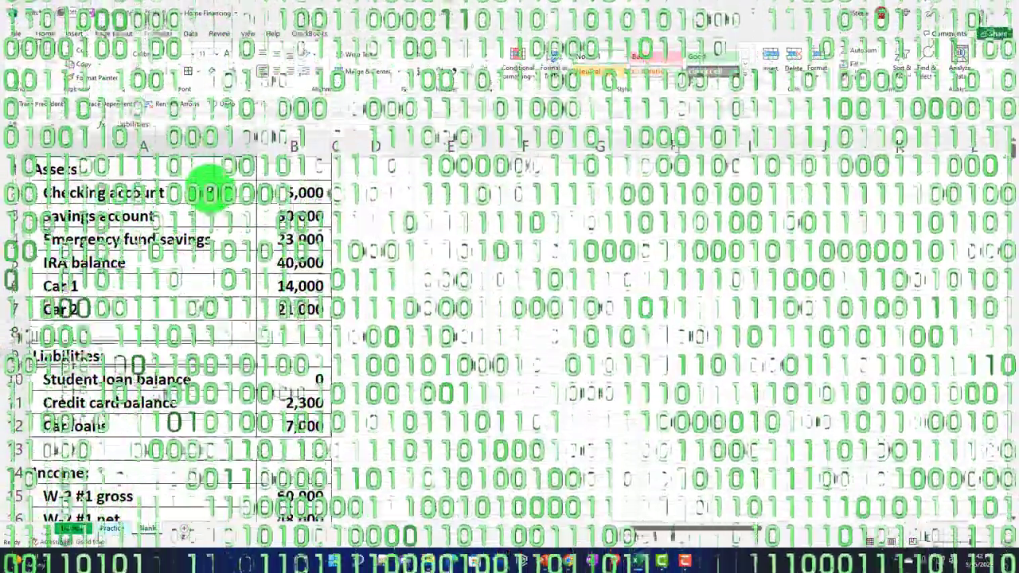
Read down column A of the Blank sheet through the liabilities, income, and expenses and cash outflows sections
key("Down")
key("Down")
key("Down")
key("Down")
key("Down")
key("Down")
key("Down")
key("Down")
key("Down")
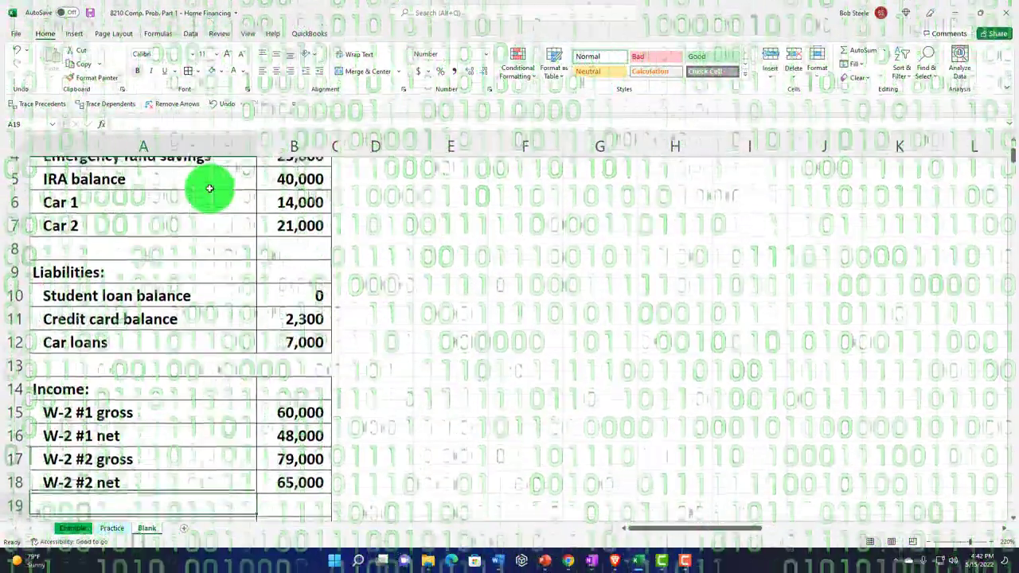
key("Down")
key("Down")
key("Down")
key("Down")
key("Down")
key("Down")
key("Down")
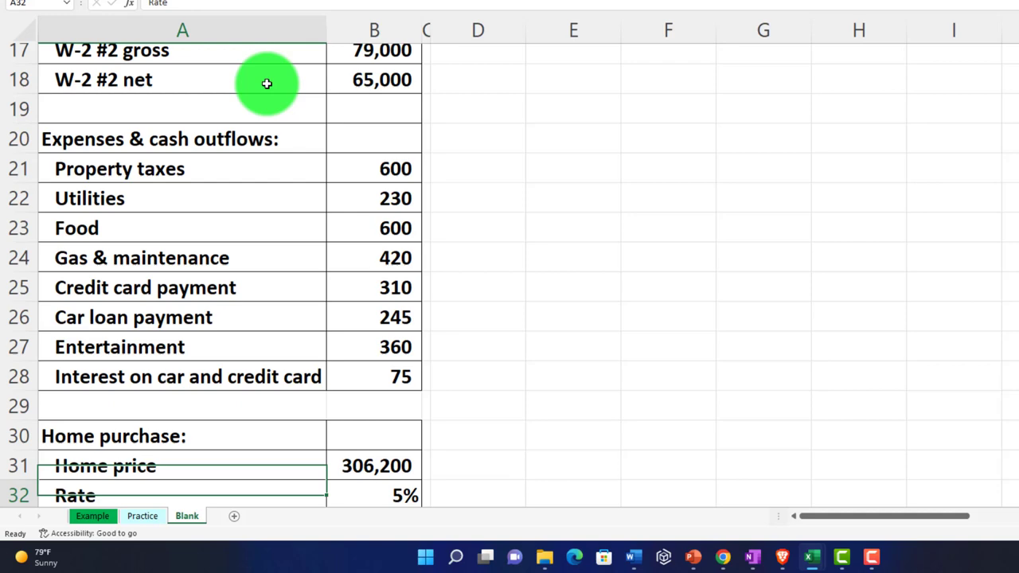
Review the home purchase terms, current home value and household item values, and select the narrow spacer column C
key("Down")
key("Down")
key("Down")
key("Down")
key("Down")
key("Down")
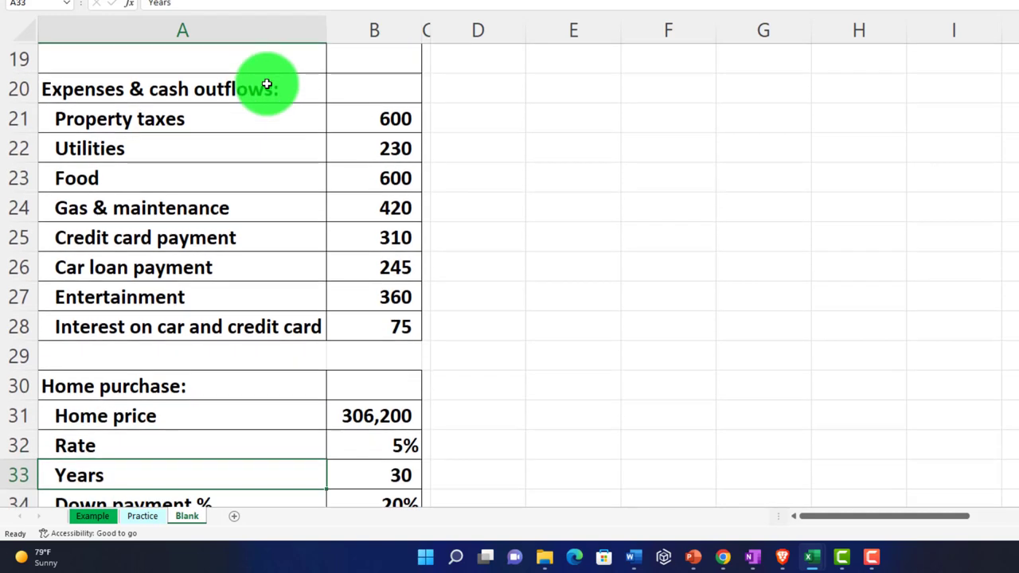
key("Right")
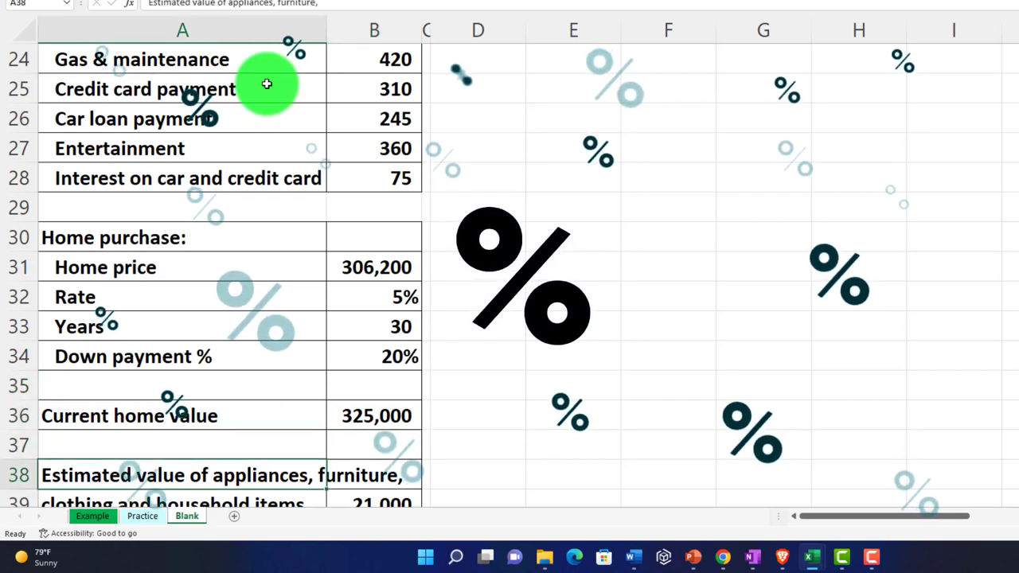
key("Down")
key("Down")
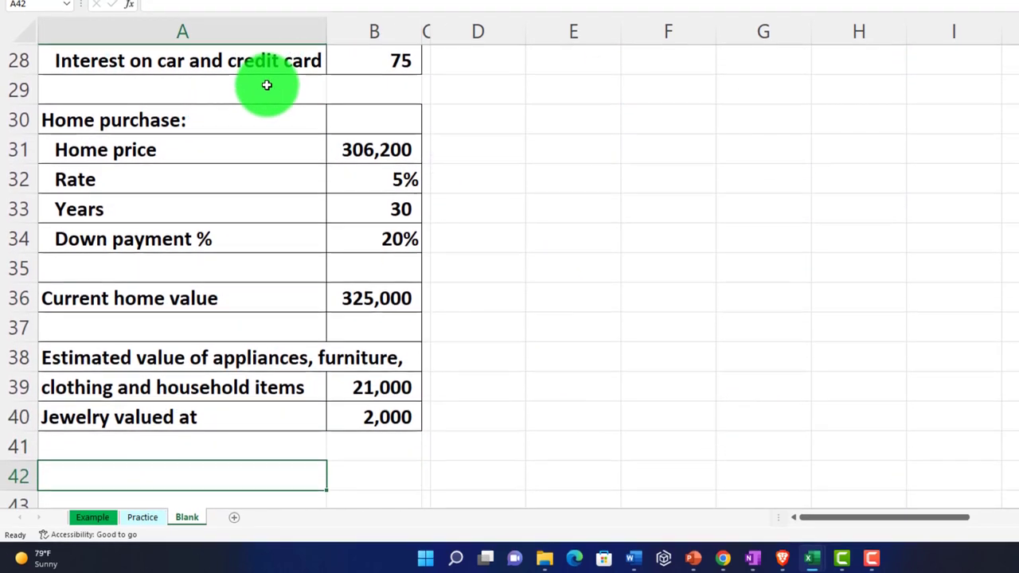
left_click(428, 30)
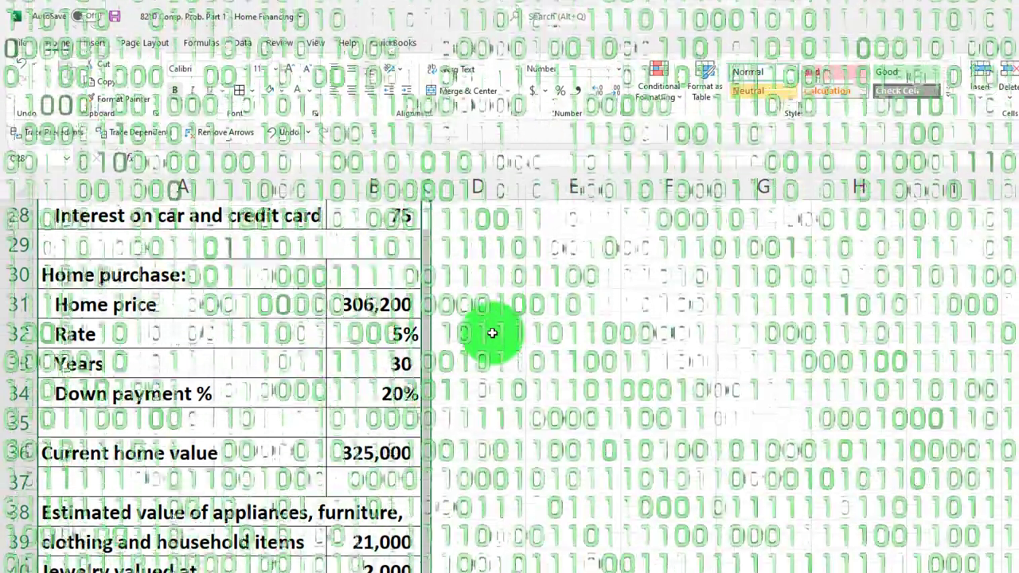
Return to the start of the Blank sheet and review the asset and liability entries
scroll(493, 343, "up", 9)
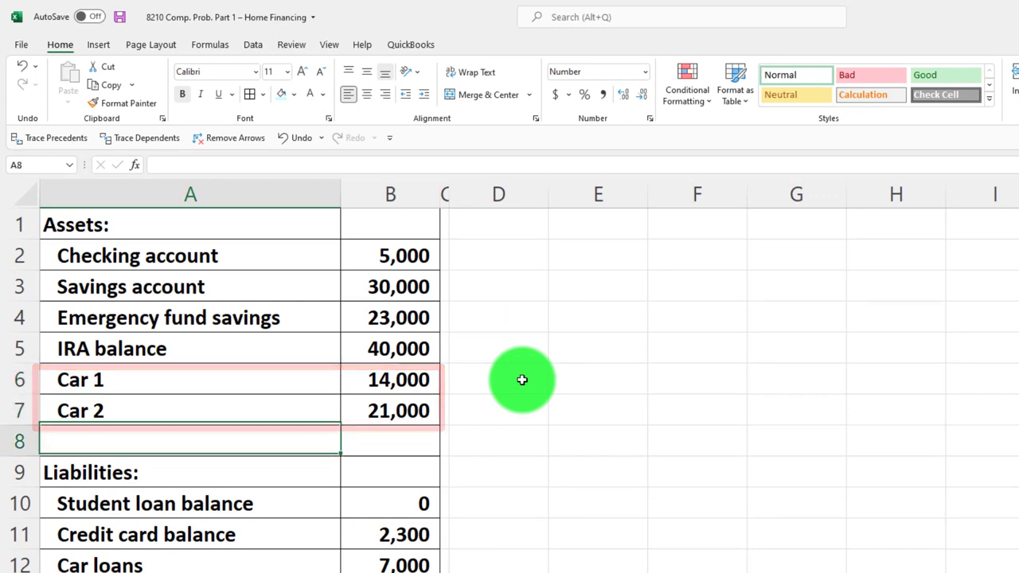
key("Down")
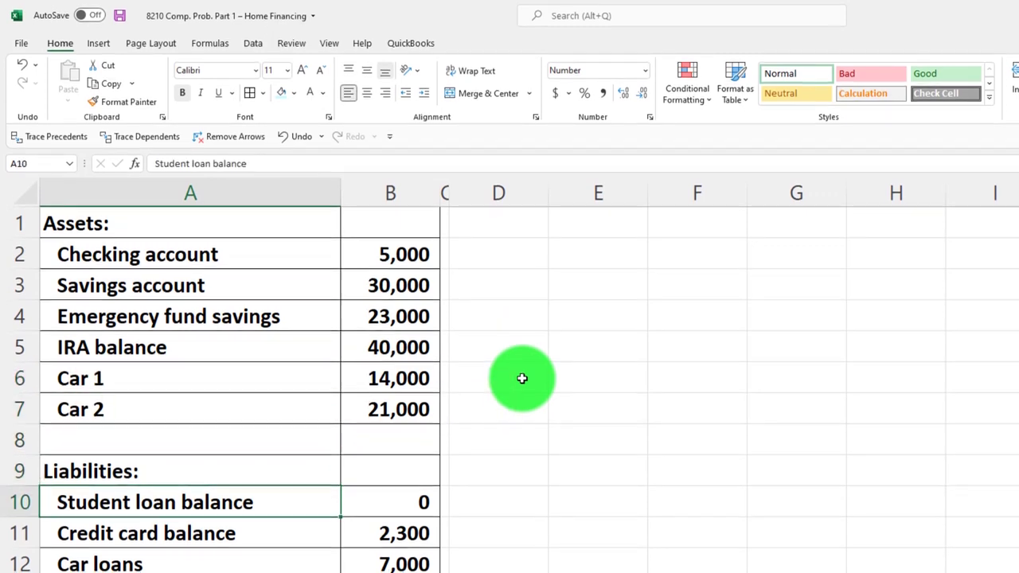
key("Down")
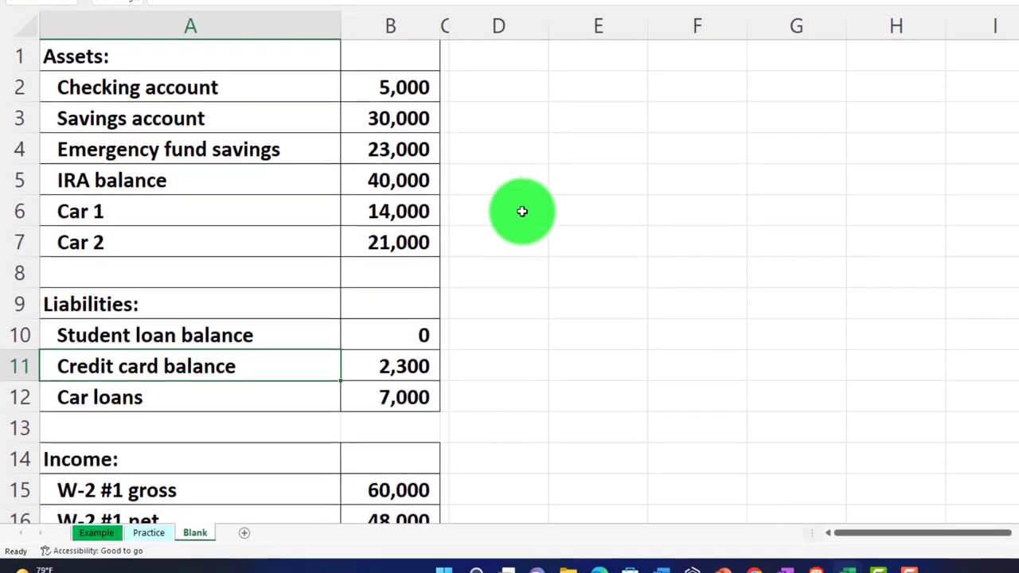
key("Down")
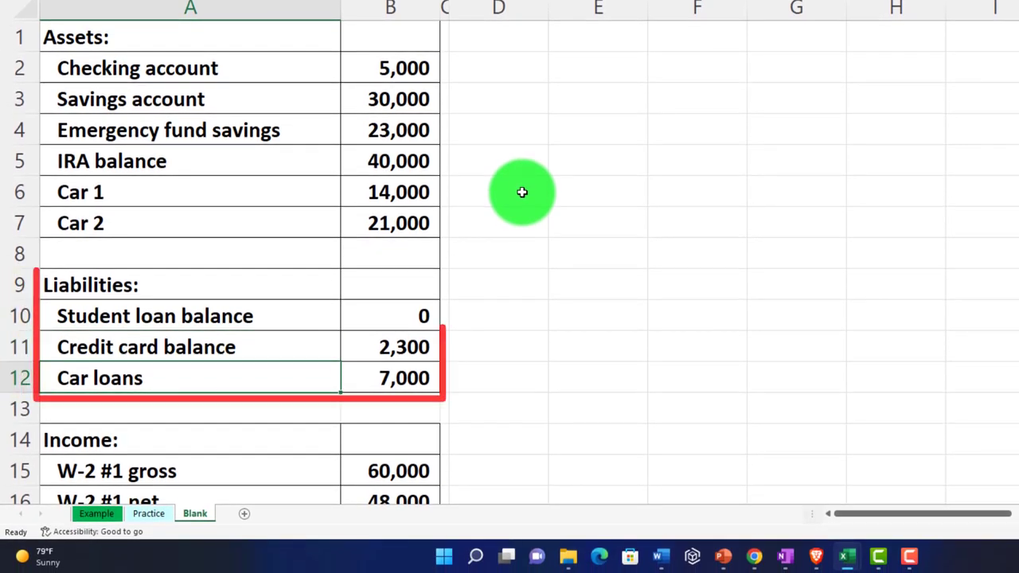
Review the gross and net W-2 entries in the Income section of column A
key("Down")
key("Down")
key("Down")
key("Down")
key("Down")
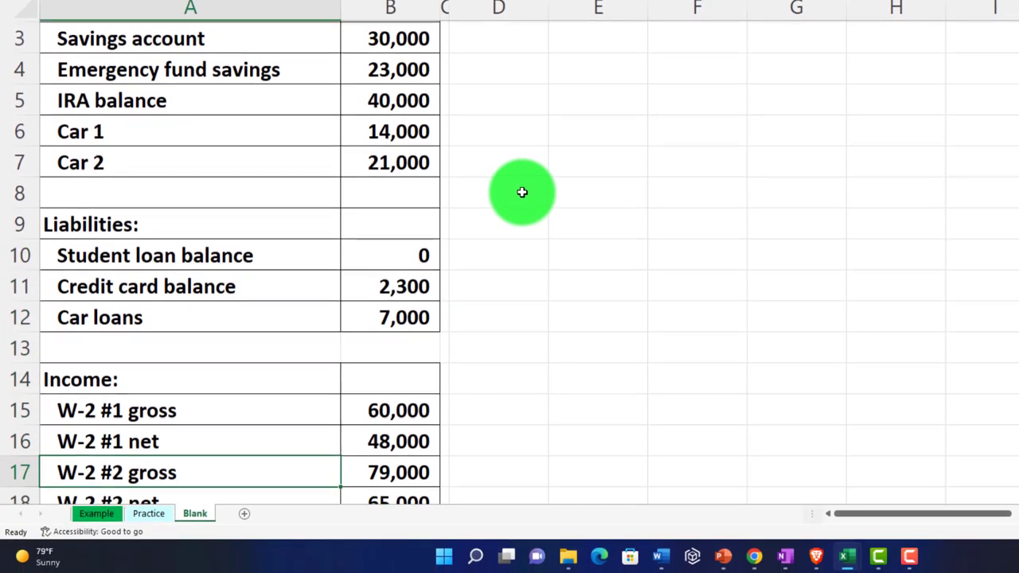
key("Down")
key("Down")
key("Down")
key("Down")
key("Down")
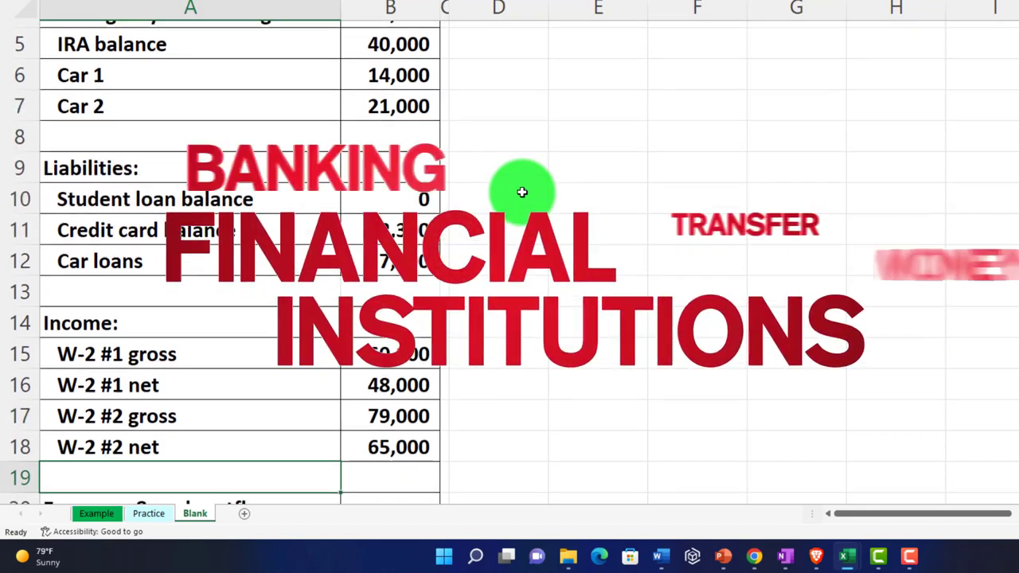
key("Down")
key("Down")
key("Down")
key("Down")
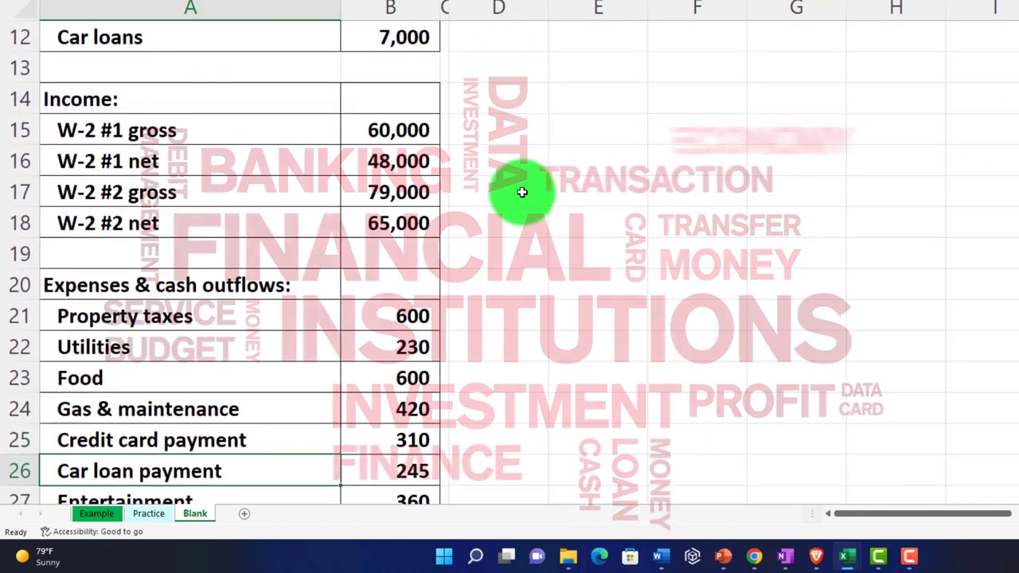
key("Up")
key("Up")
key("Up")
key("Up")
key("Up")
key("Up")
key("Up")
key("Up")
key("Up")
key("Up")
key("Up")
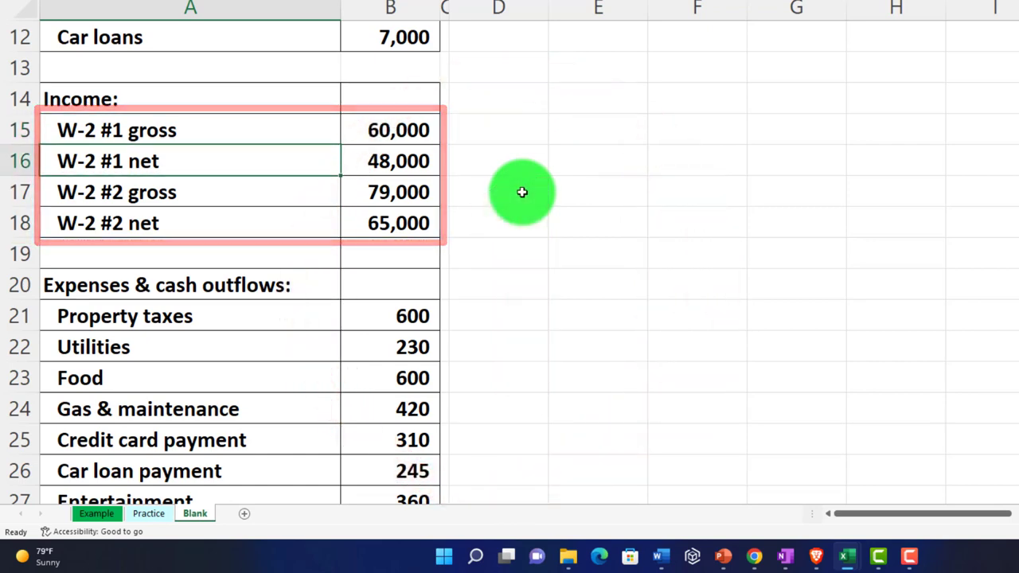
Read down the Expenses & cash outflows section to the Home purchase heading
key("Down")
key("Down")
key("Down")
key("Down")
key("Down")
key("Down")
key("Down")
key("Down")
key("Down")
key("Down")
key("Down")
key("Down")
key("Down")
key("Down")
key("Down")
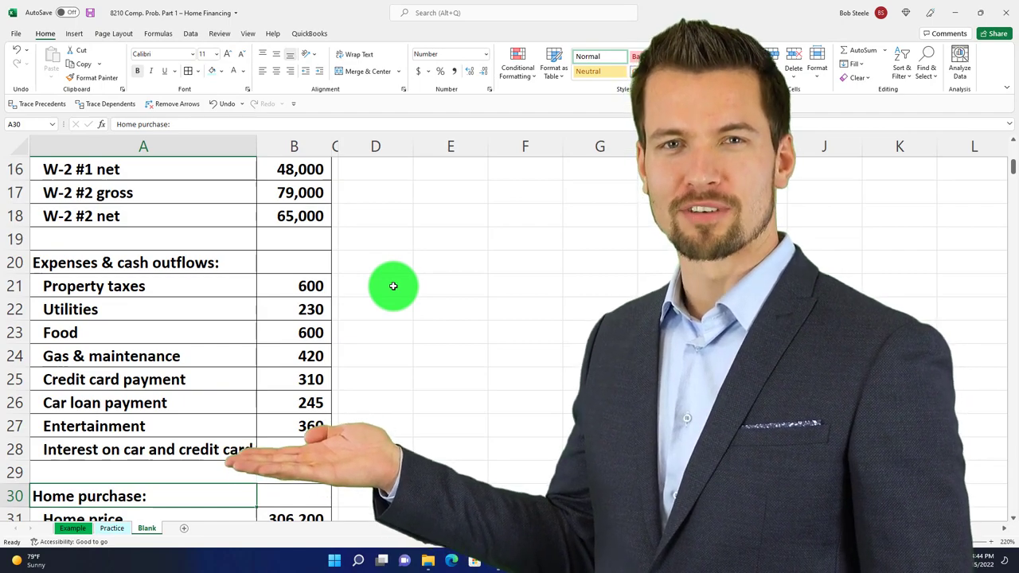
Examine the home purchase terms, the current home value and the household item and jewelry values
key("Down")
key("Down")
key("Down")
key("Down")
key("Down")
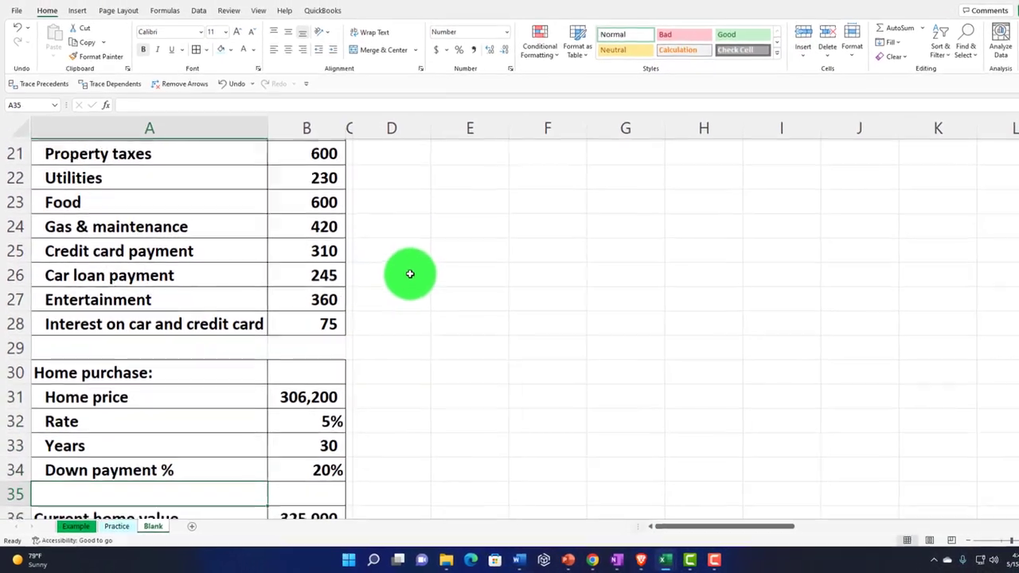
key("Down")
key("Down")
key("Up")
key("Up")
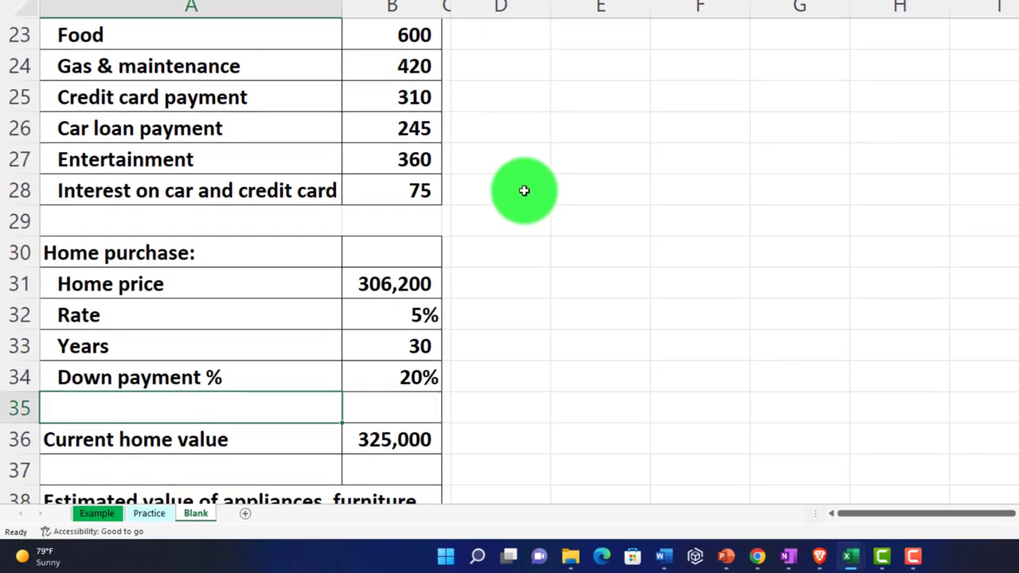
key("Up")
key("Up")
key("Up")
key("Up")
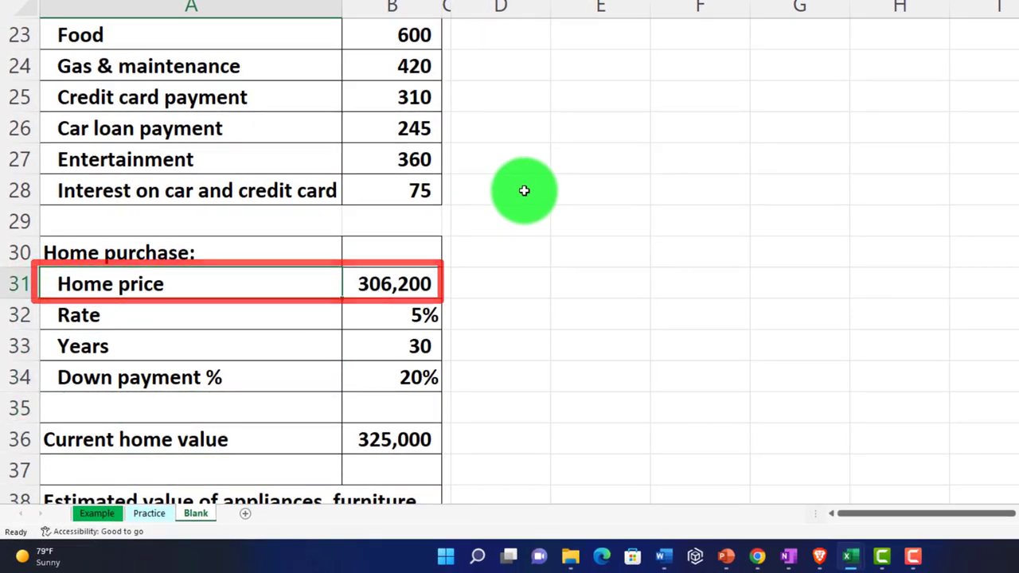
key("Down")
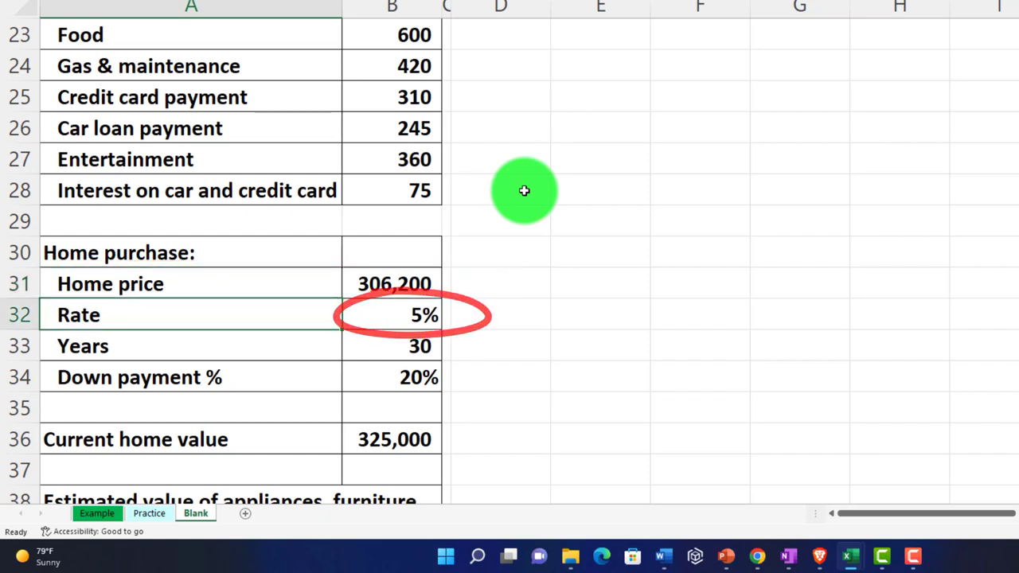
key("Down")
key("Down")
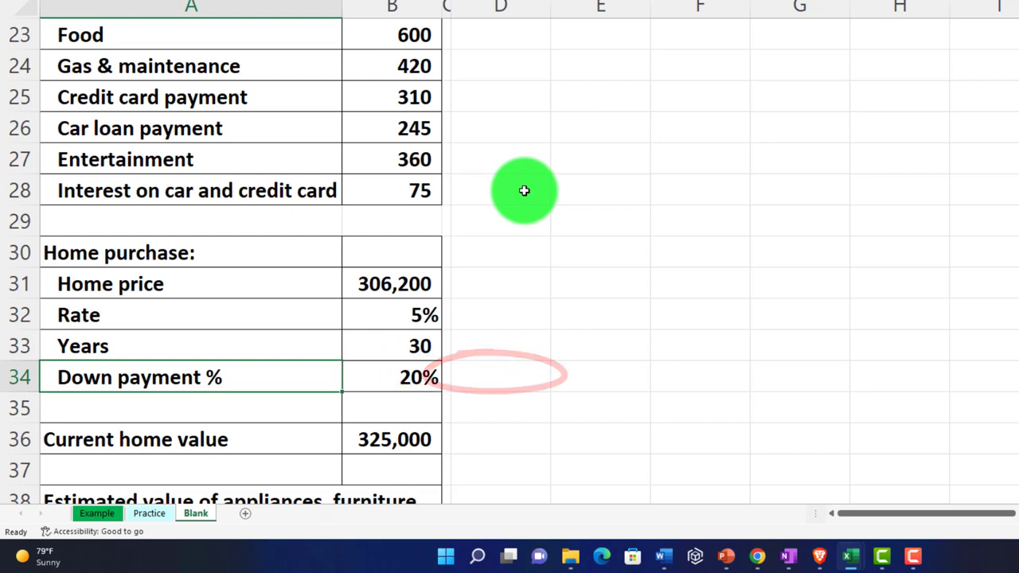
key("Down")
key("Down")
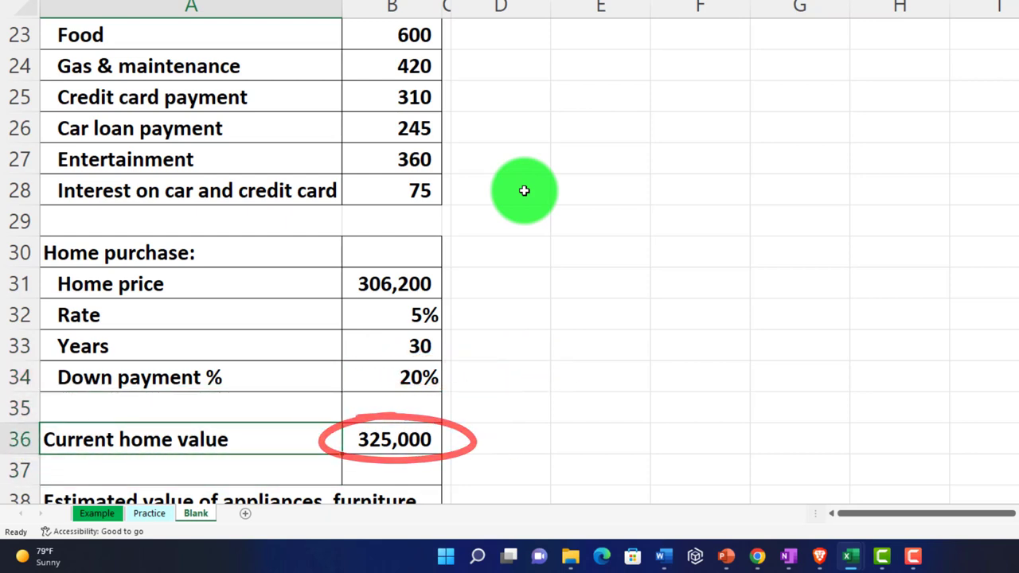
key("Down")
key("Down")
key("Down")
key("Down")
key("Down")
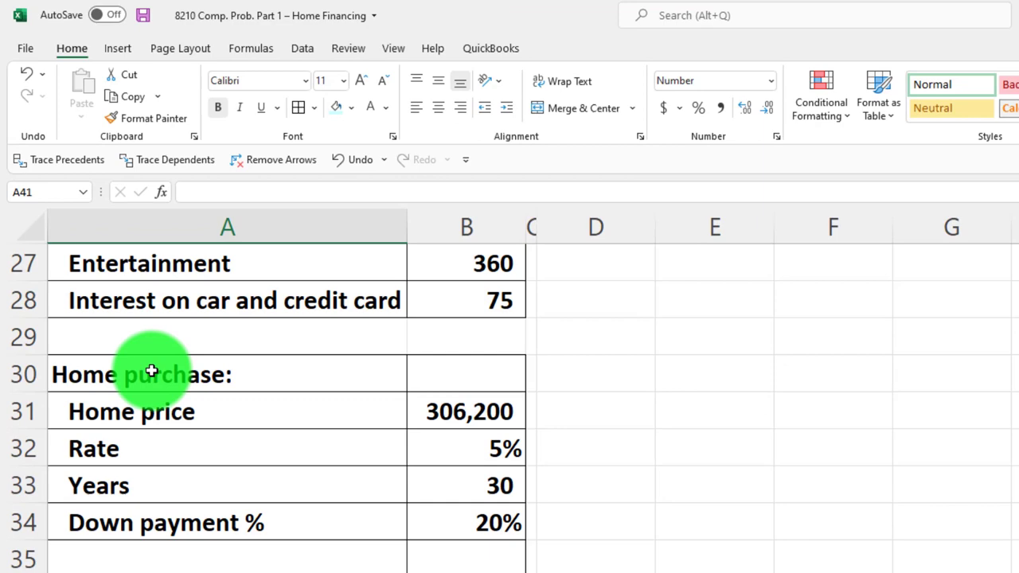
Fill the Home purchase block A30:B34 with light green
left_click(128, 150)
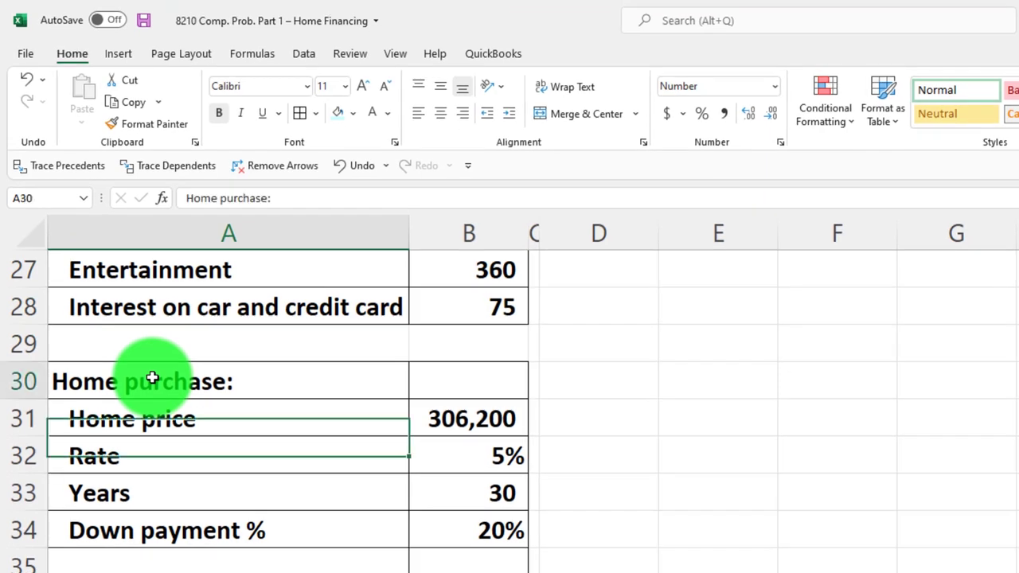
left_click_drag(152, 378, 439, 531)
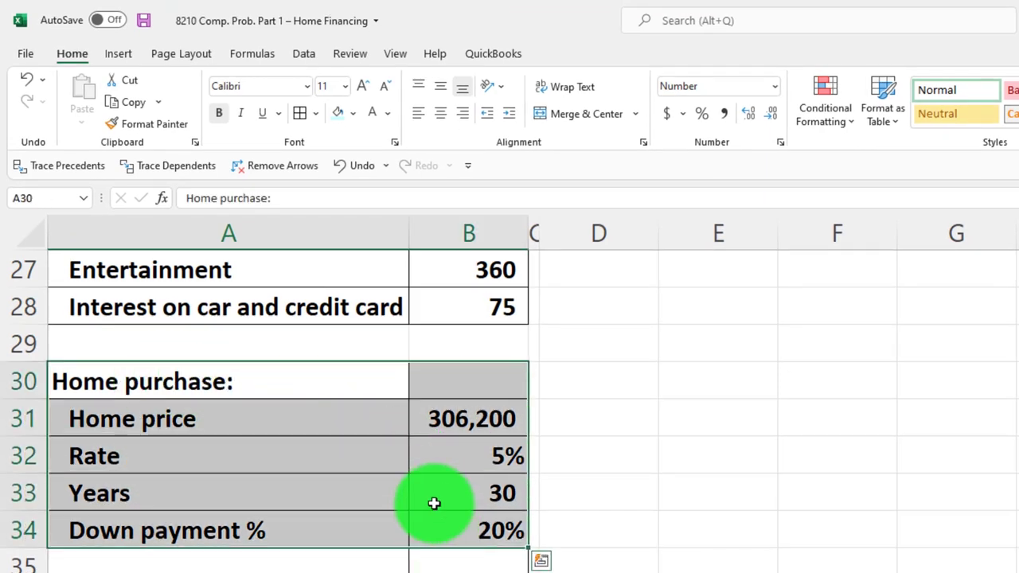
right_click(435, 506)
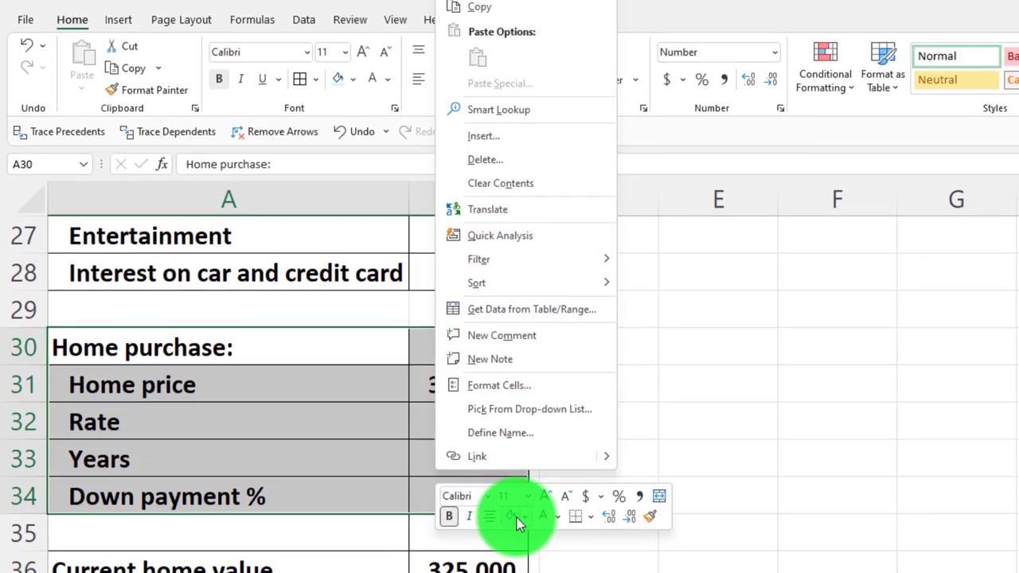
left_click(524, 550)
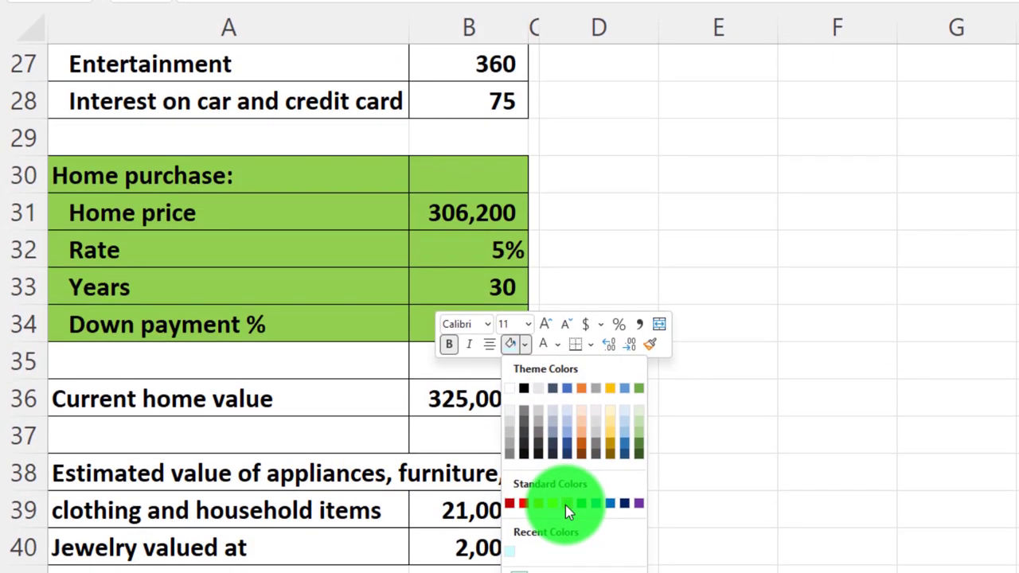
left_click(565, 504)
left_click(682, 505)
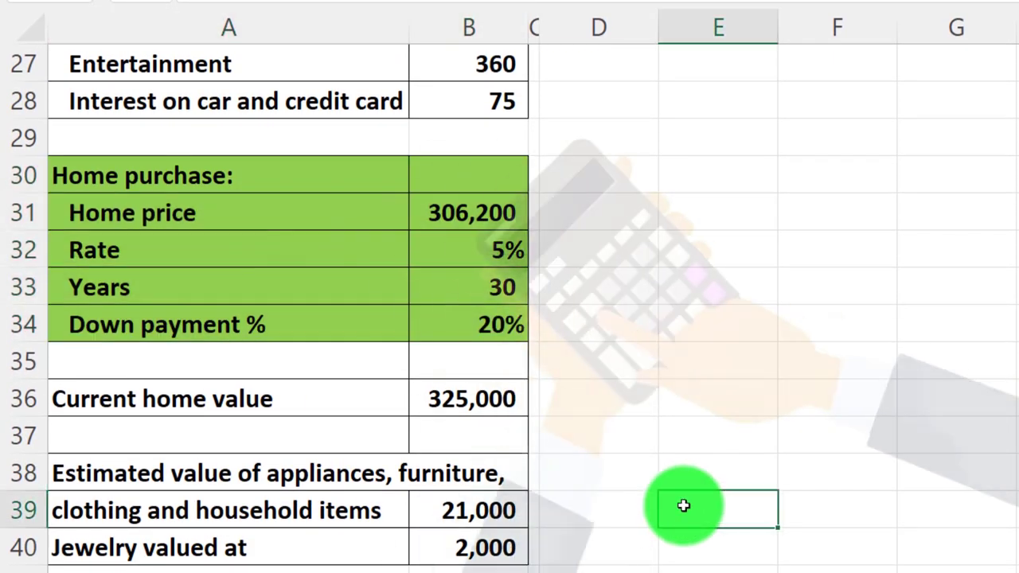
left_click(801, 296)
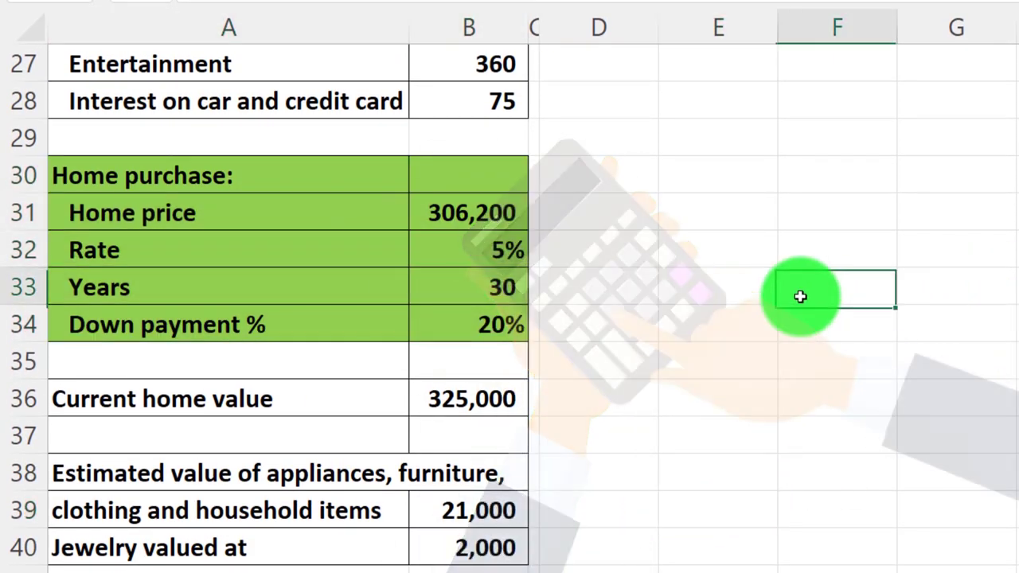
Widen column D and enter the heading "Loan Payment" in D1
scroll(799, 296, "up", 9)
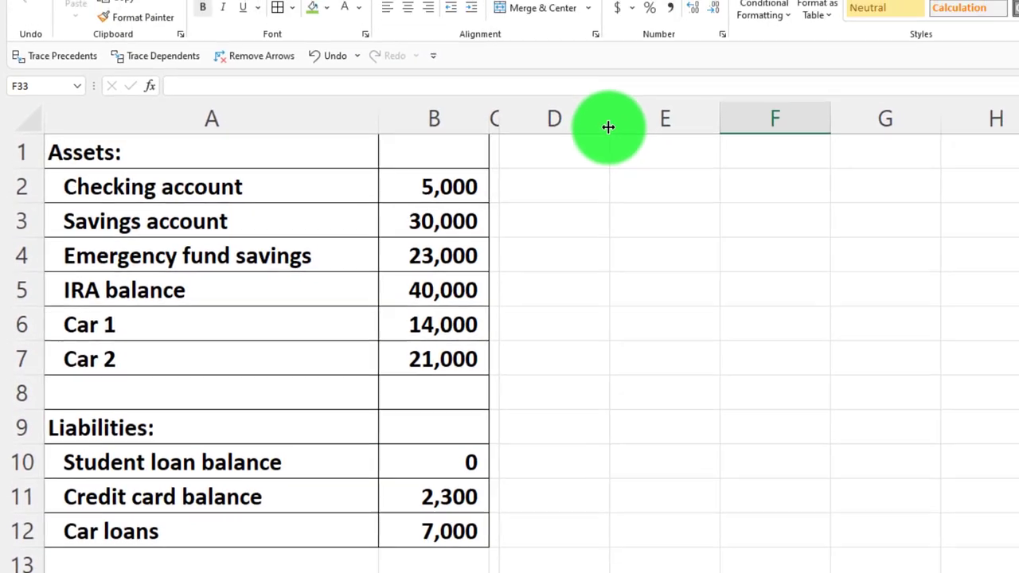
left_click_drag(656, 36, 701, 36)
left_click_drag(653, 184, 712, 187)
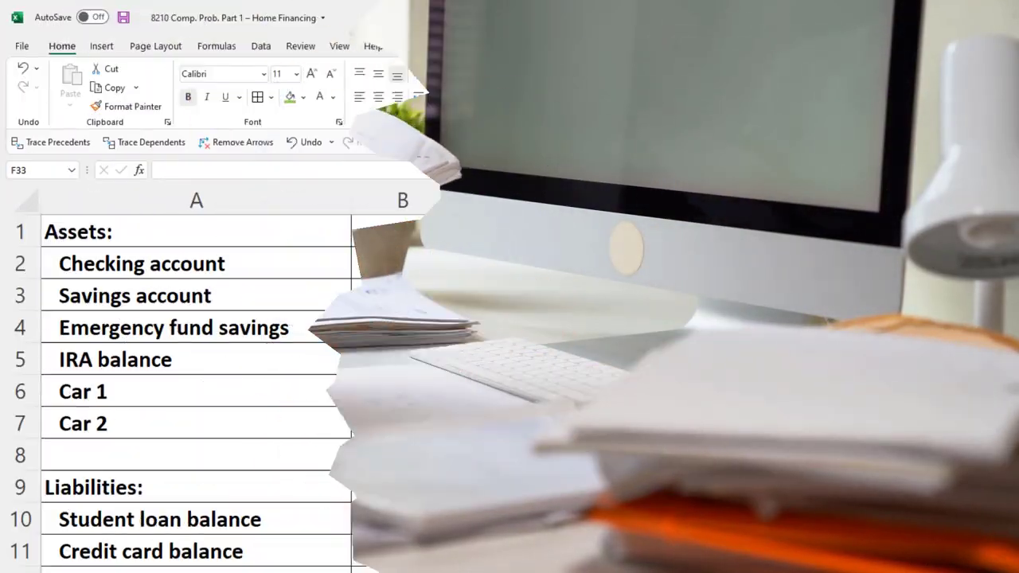
left_click(607, 226)
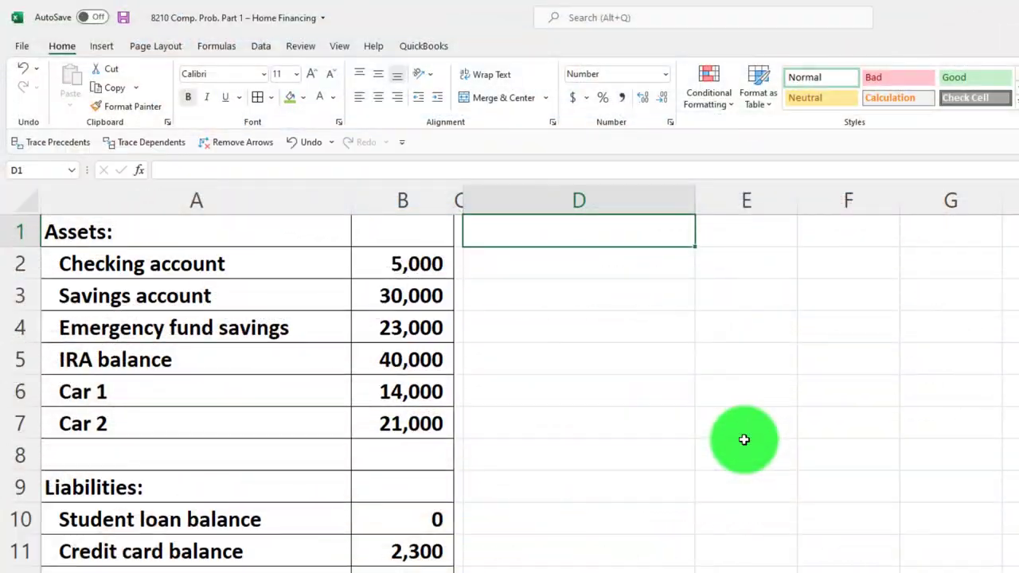
type("Loa")
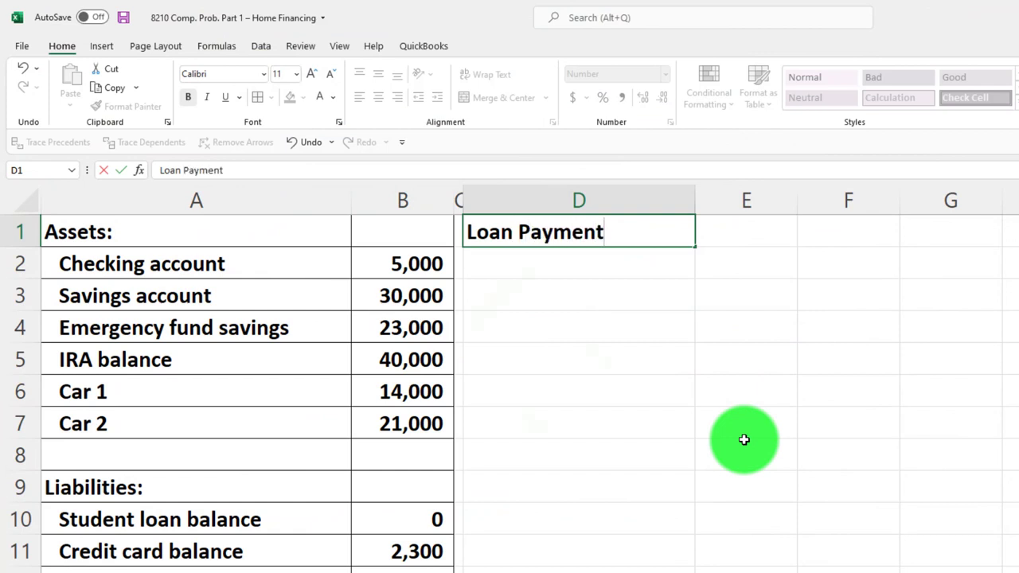
type("n Payment")
key("Return")
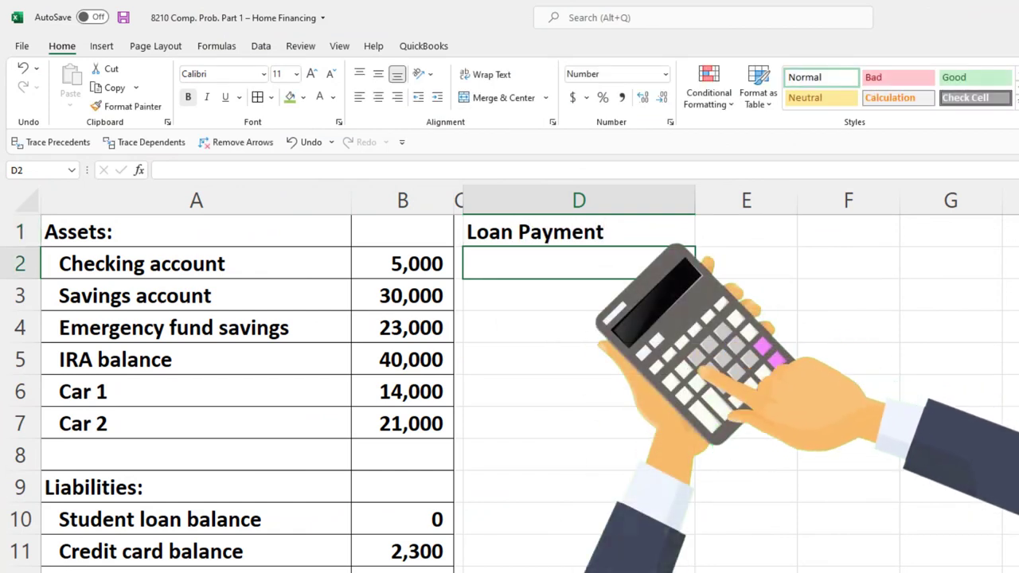
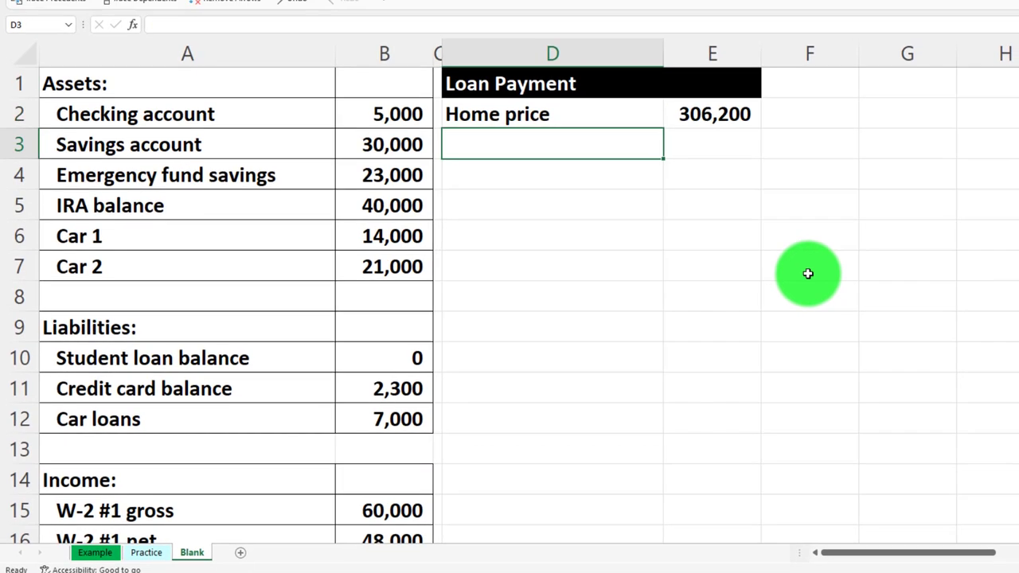
Link D3 to the "Down payment %" label in A34
type("=")
key("Down")
key("Down")
key("Down")
key("Down")
key("Down")
key("Down")
key("Down")
key("Down")
key("Down")
key("Down")
key("Down")
key("Down")
key("Down")
key("Down")
key("Down")
key("Down")
key("Down")
key("Down")
key("Down")
key("Down")
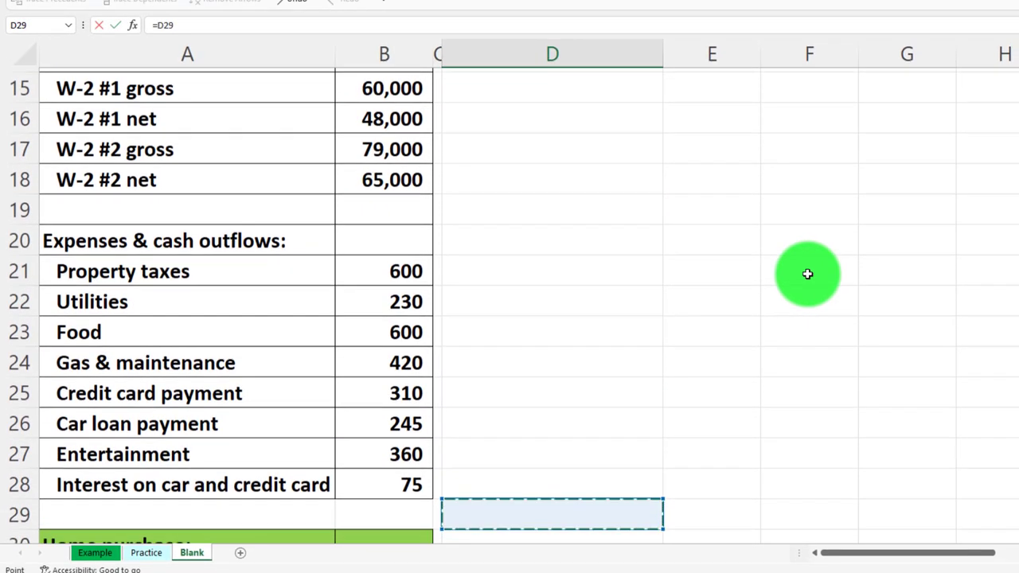
key("Down")
key("Down")
key("Down")
key("Down")
key("Down")
key("Left")
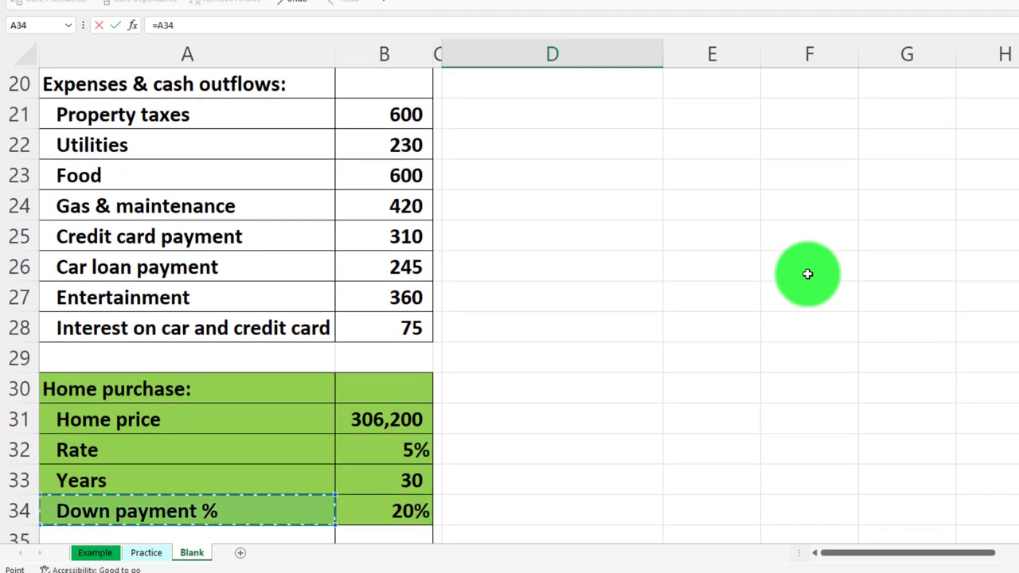
key("Tab")
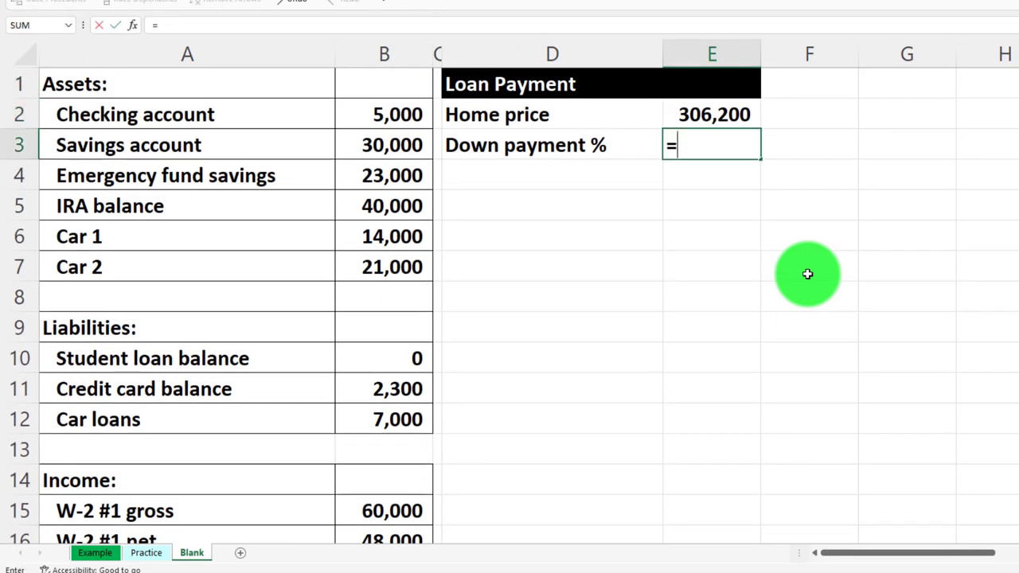
Link E3 to the down payment percentage in B34 and underline the cell's value
key("Down")
key("Down")
key("Down")
key("Down")
key("Down")
key("Down")
key("Down")
key("Down")
key("Down")
key("Down")
key("Down")
key("Down")
key("Down")
key("Down")
key("Down")
key("Down")
key("Down")
key("Down")
key("Down")
key("Down")
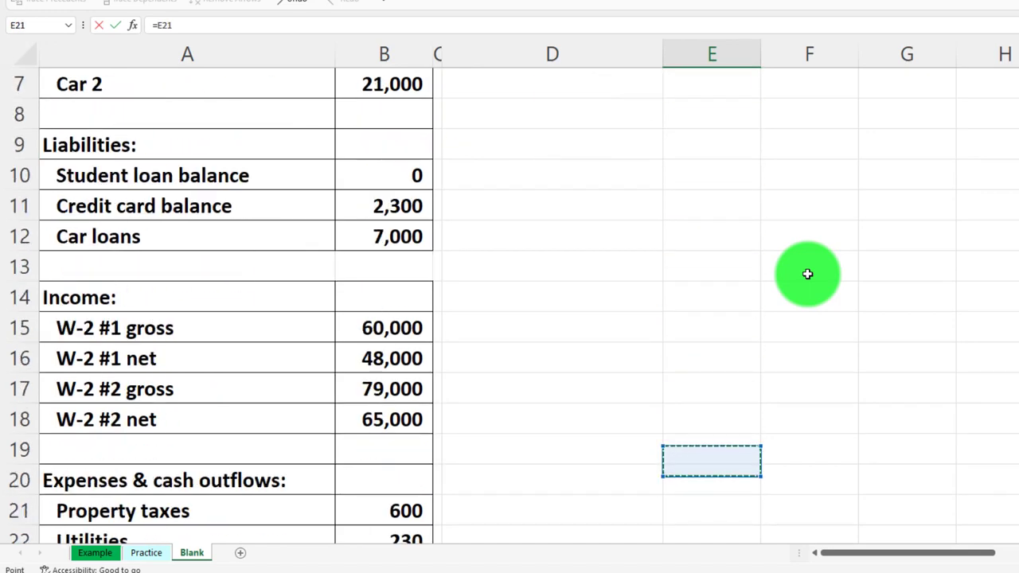
key("Down")
key("Left")
key("Left")
key("Left")
key("ctrl+Return")
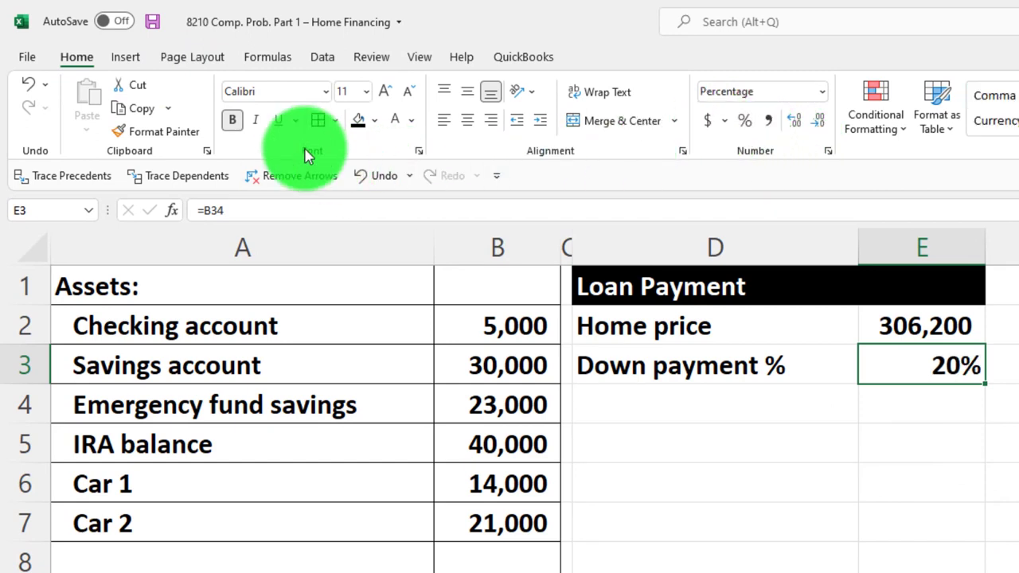
left_click(279, 120)
key("Left")
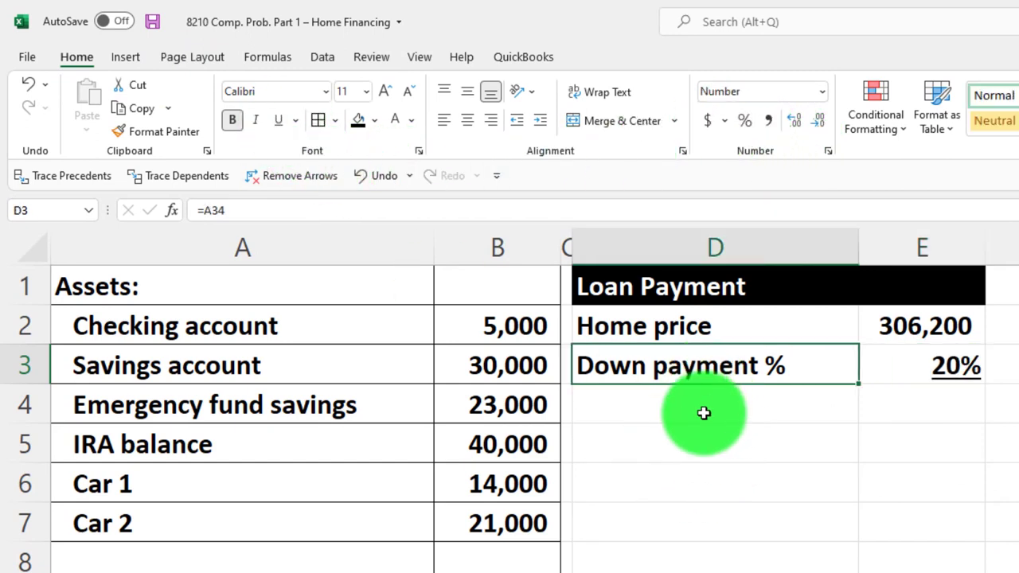
Label D4 "Down payment" and calculate it in E4 as home price E2 times down payment percentage E3
left_click(705, 412)
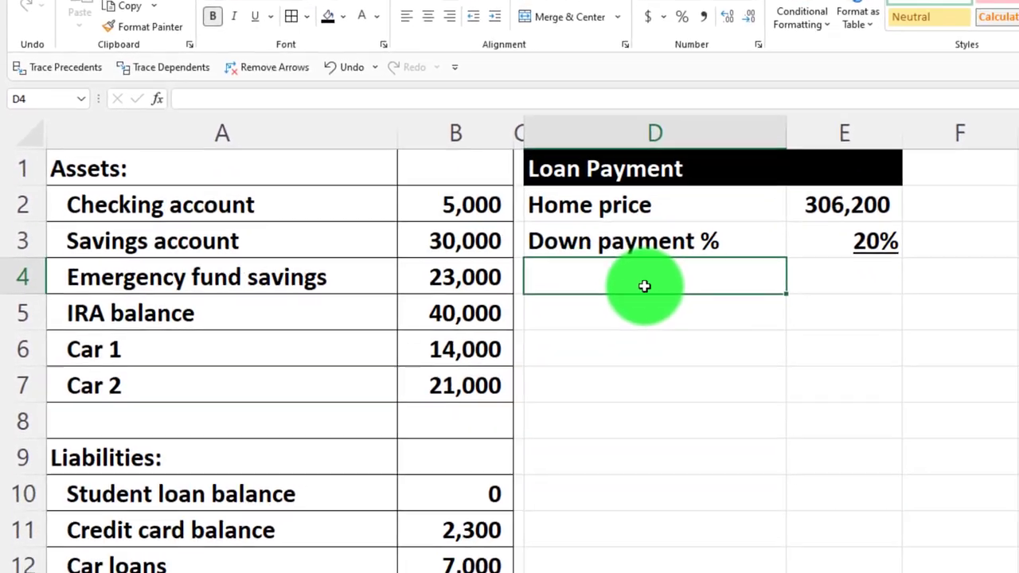
type("Down")
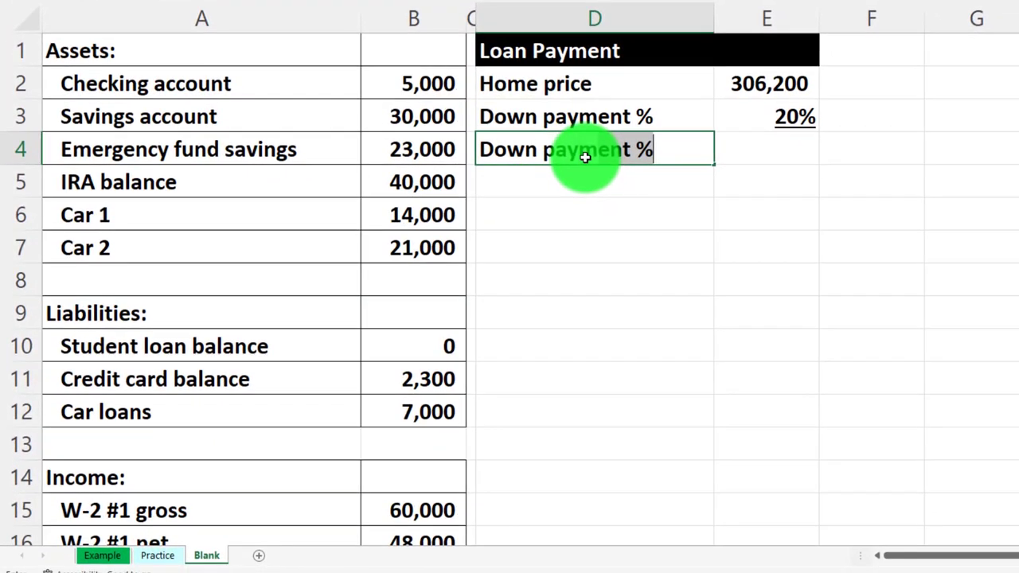
type(" payment")
key("Tab")
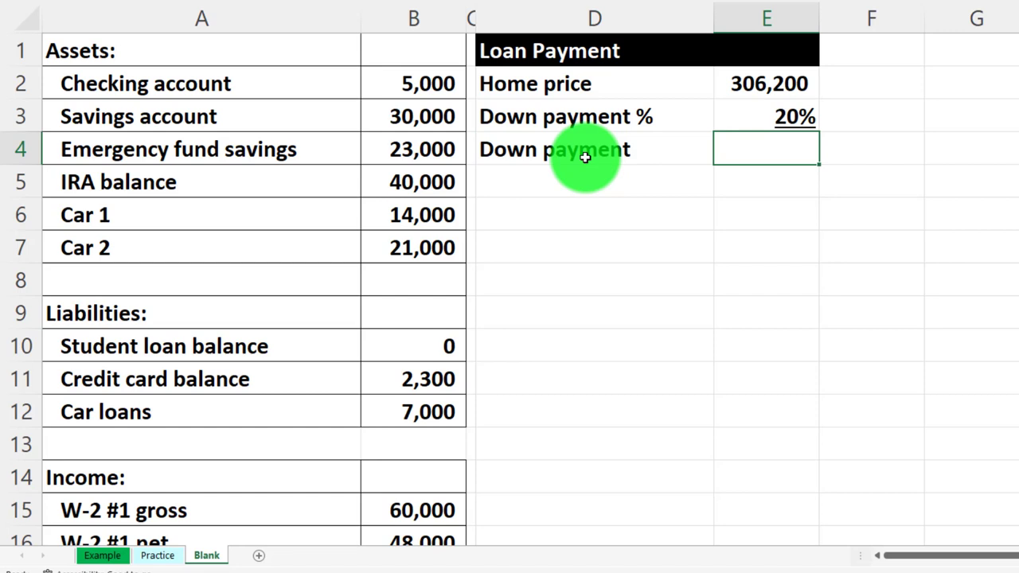
type("=")
key("Up")
key("Up")
type("*")
key("Up")
key("Return")
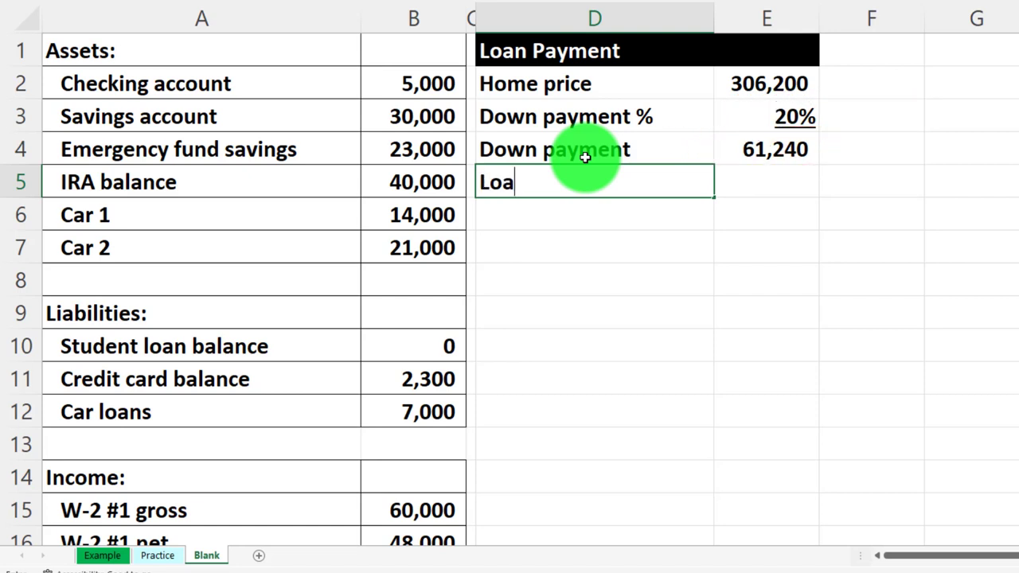
Label D5 "Loan" and calculate it in E5 as home price E2 minus down payment E4
key("Tab")
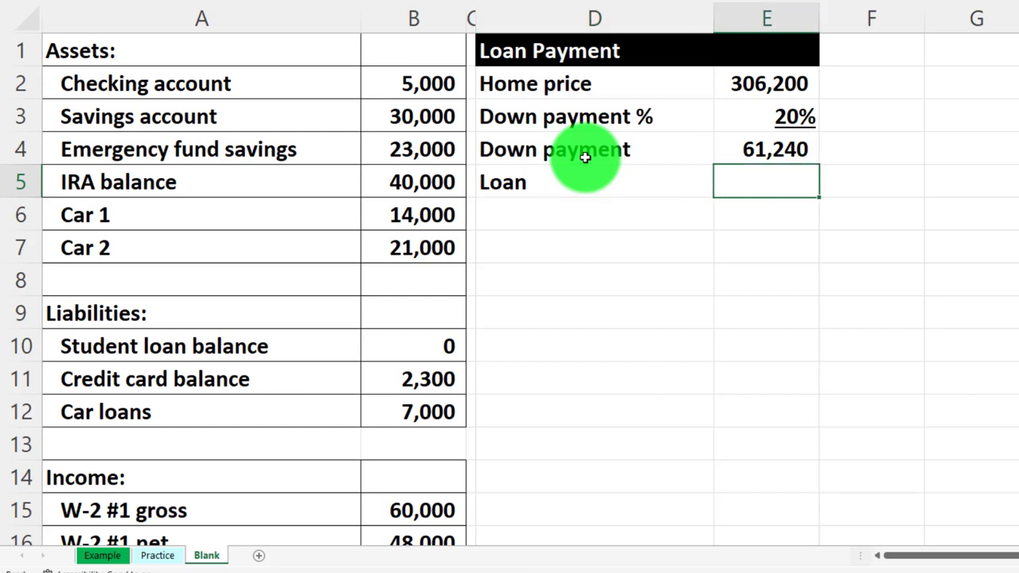
type("=")
key("Up")
key("Up")
key("Up")
type("-")
key("Up")
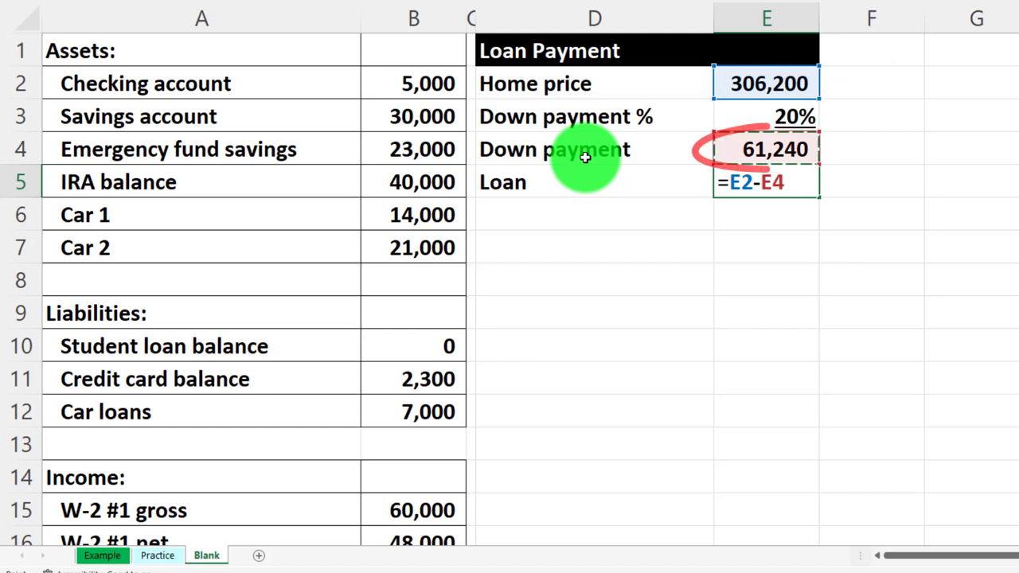
key("Return")
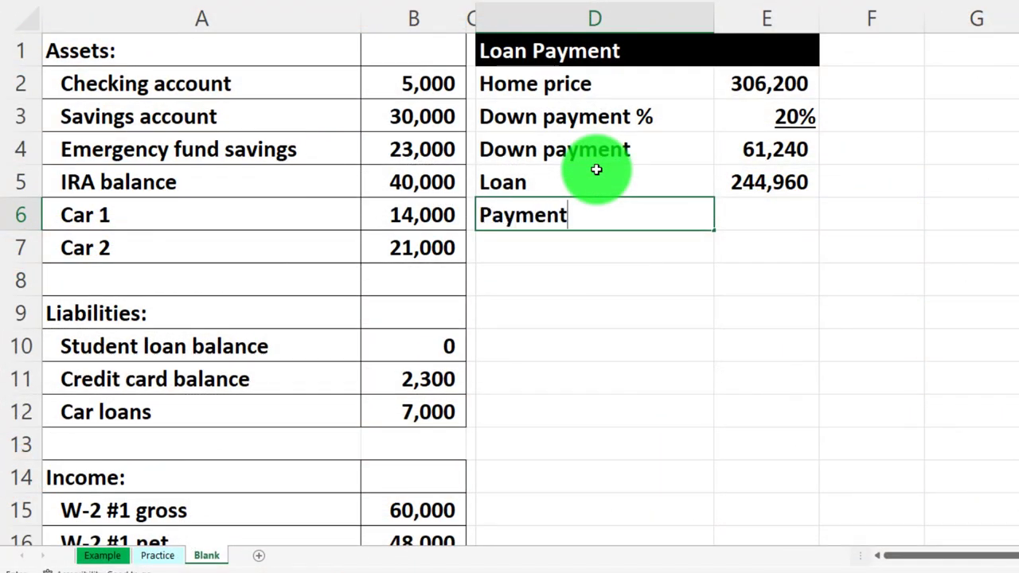
Label D6 "Payment" and narrow column D slightly
key("Tab")
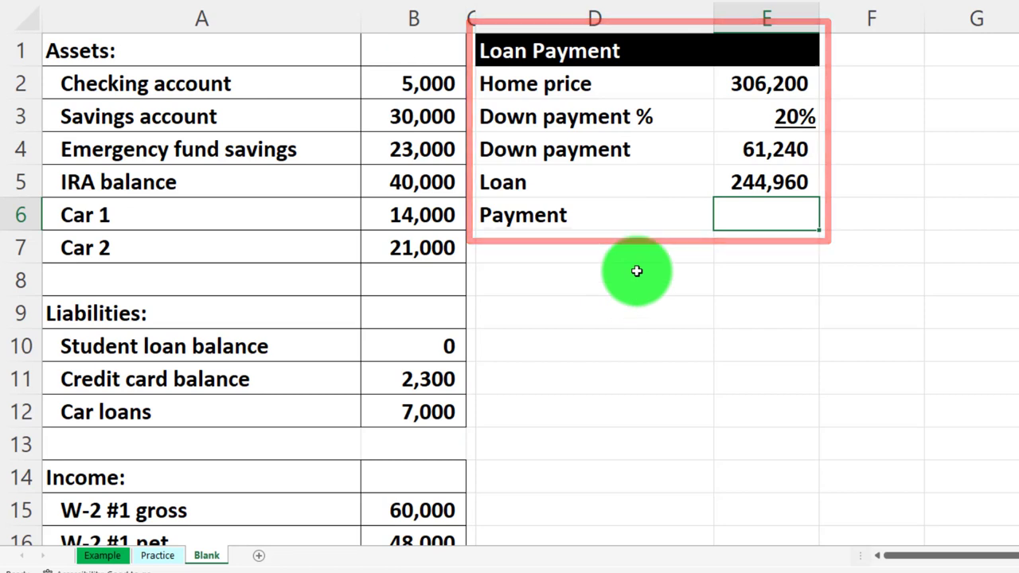
left_click_drag(713, 21, 697, 22)
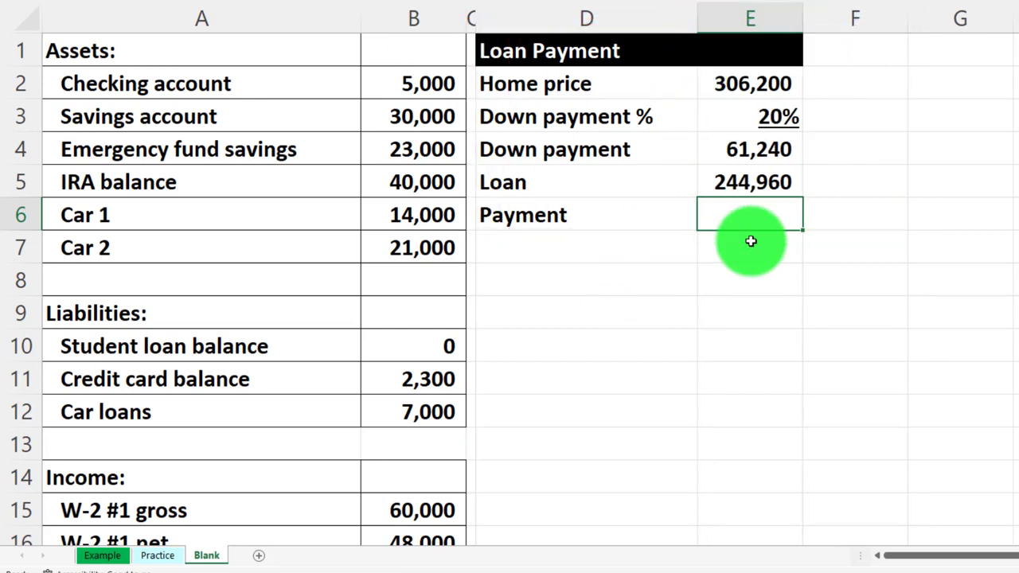
Start a negative PMT formula in E6 using the annual rate in B32 divided by 12 as the rate
type("-pmt")
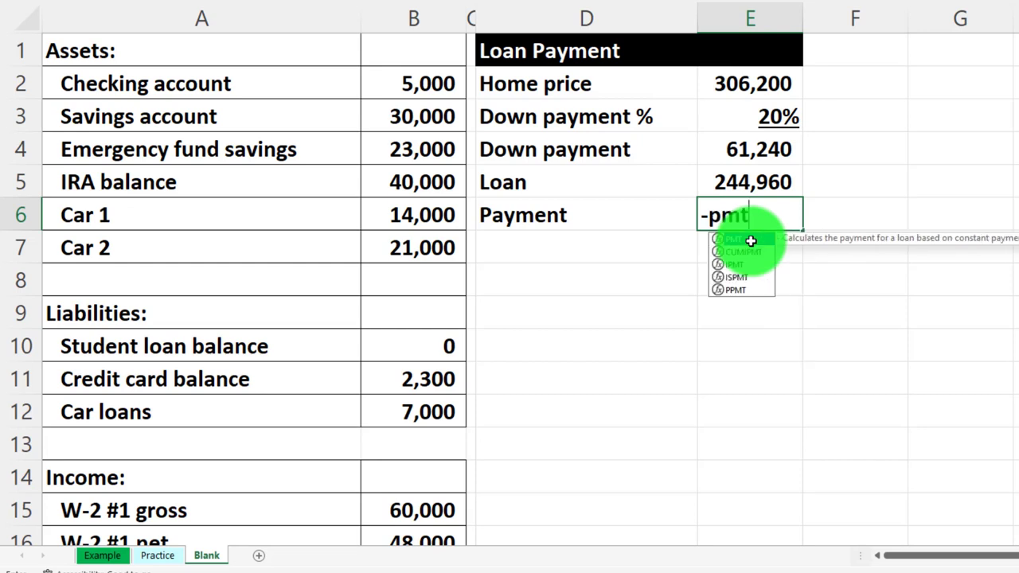
type("(")
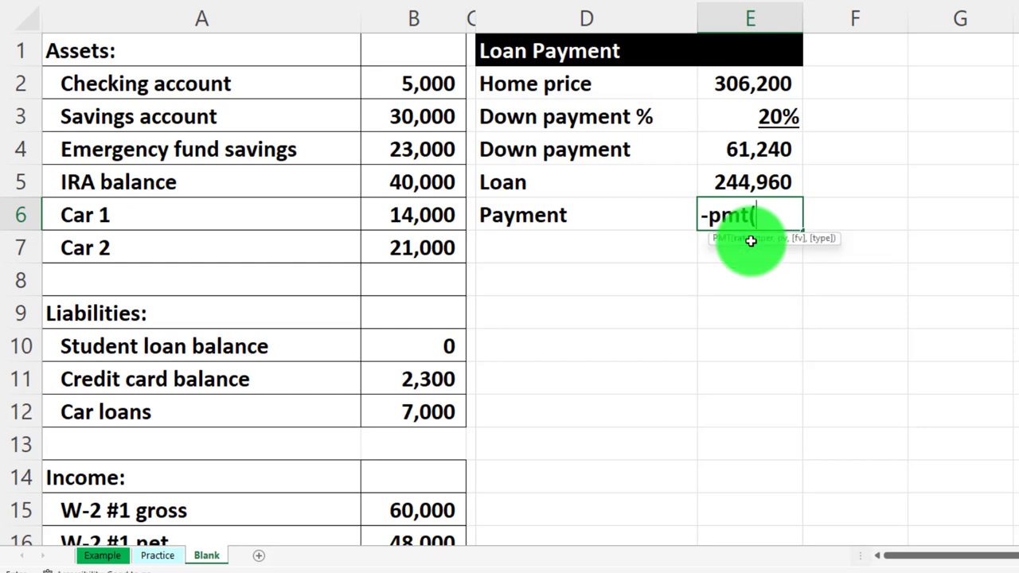
left_click(770, 295)
key("Down")
key("Down")
key("Down")
key("Down")
key("Down")
key("Down")
key("Down")
key("Down")
key("Down")
key("Down")
key("Down")
key("Down")
key("Down")
key("Down")
key("Down")
key("Down")
key("Down")
key("Down")
key("Down")
key("Down")
key("Left")
key("Left")
key("Left")
key("Up")
key("Up")
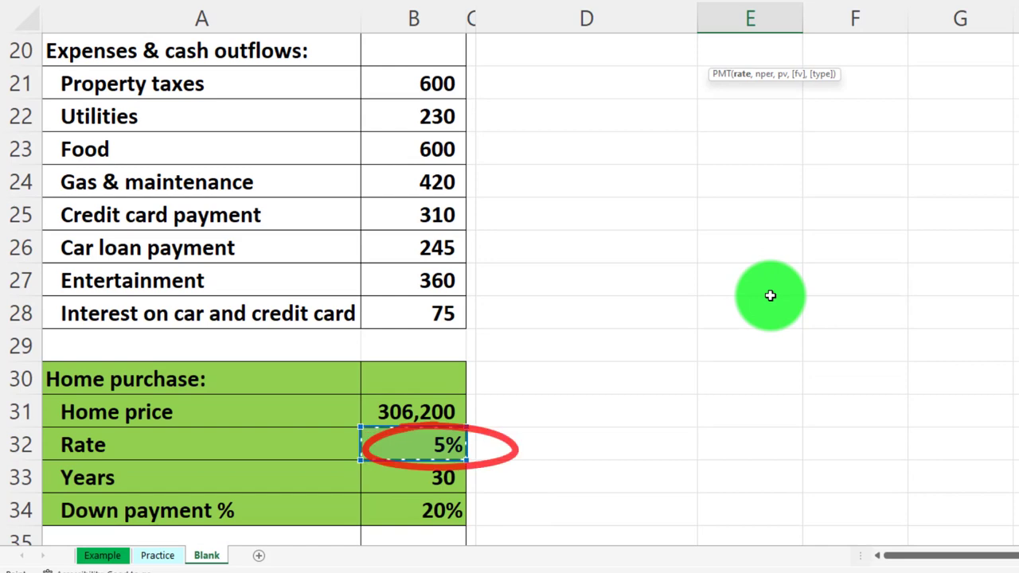
scroll(771, 295, "up", 6)
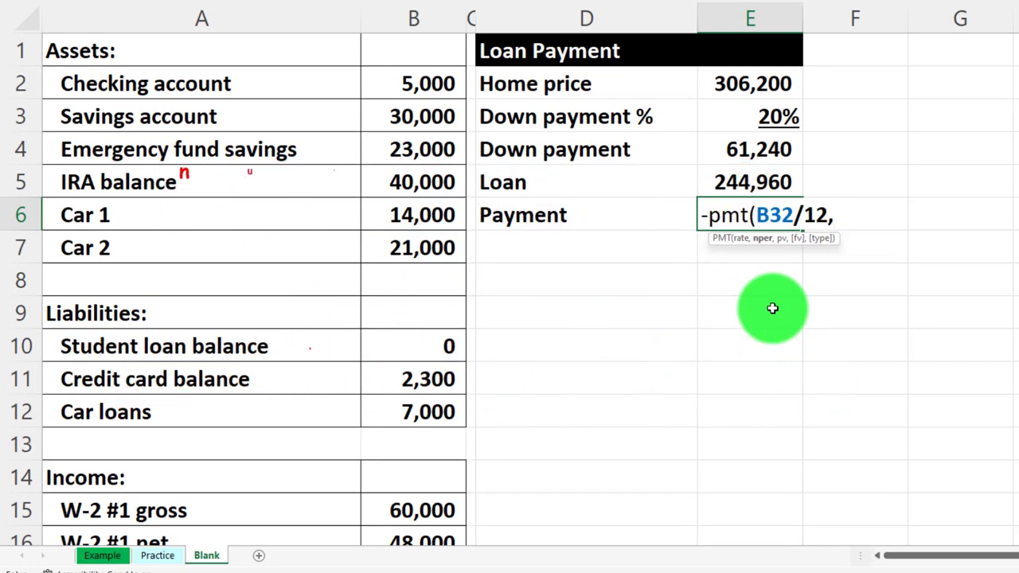
Complete the E6 payment formula with the years in B33 as the number of periods and loan E5 as the present value
scroll(708, 330, "down", 7)
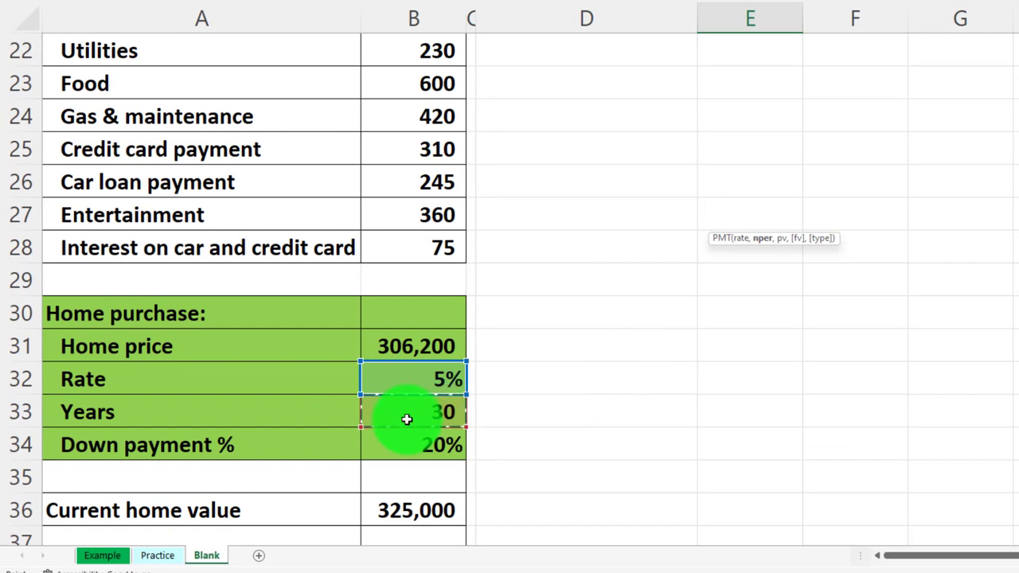
type(",")
scroll(404, 417, "up", 6)
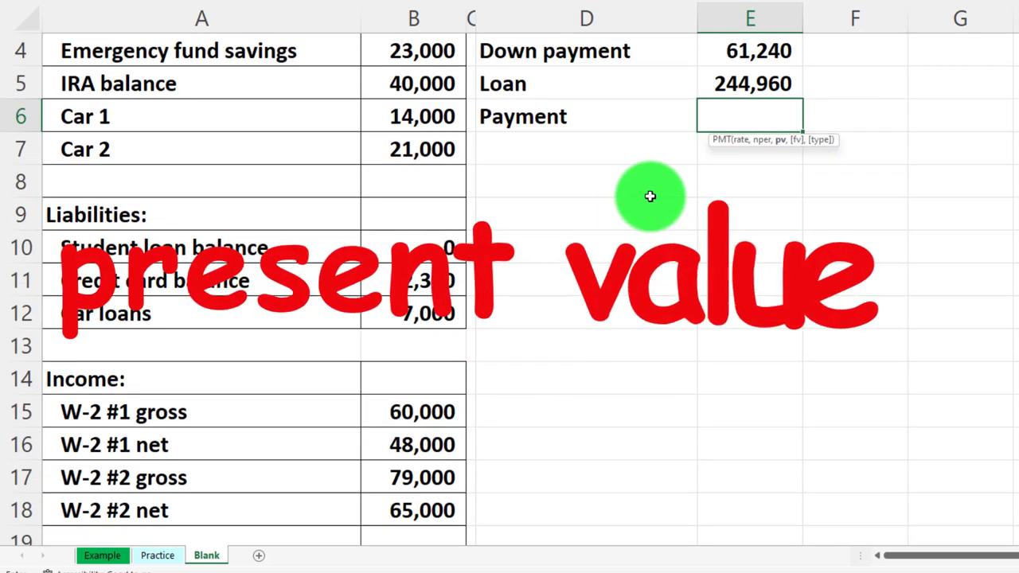
scroll(649, 198, "up", 1)
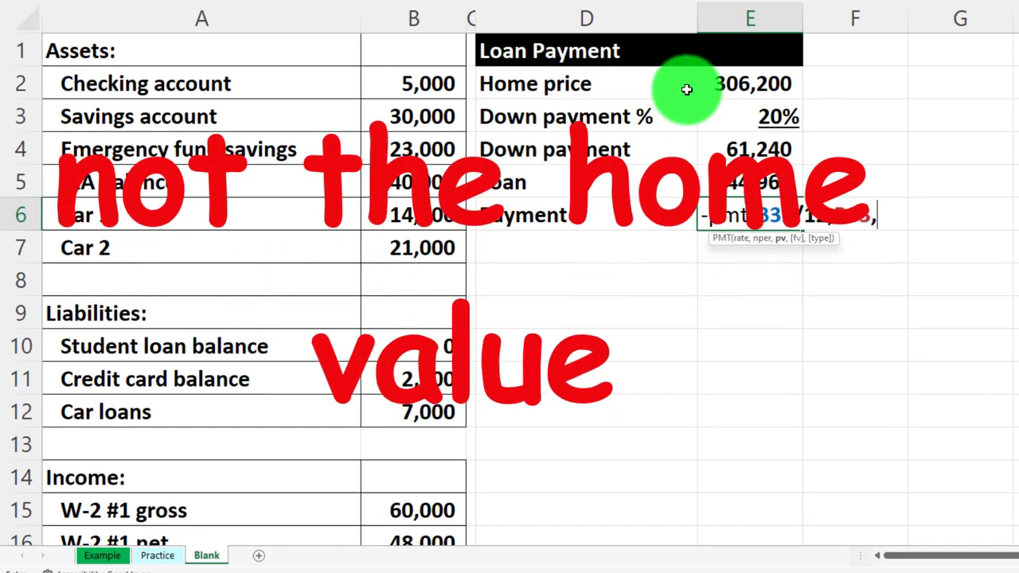
left_click(720, 179)
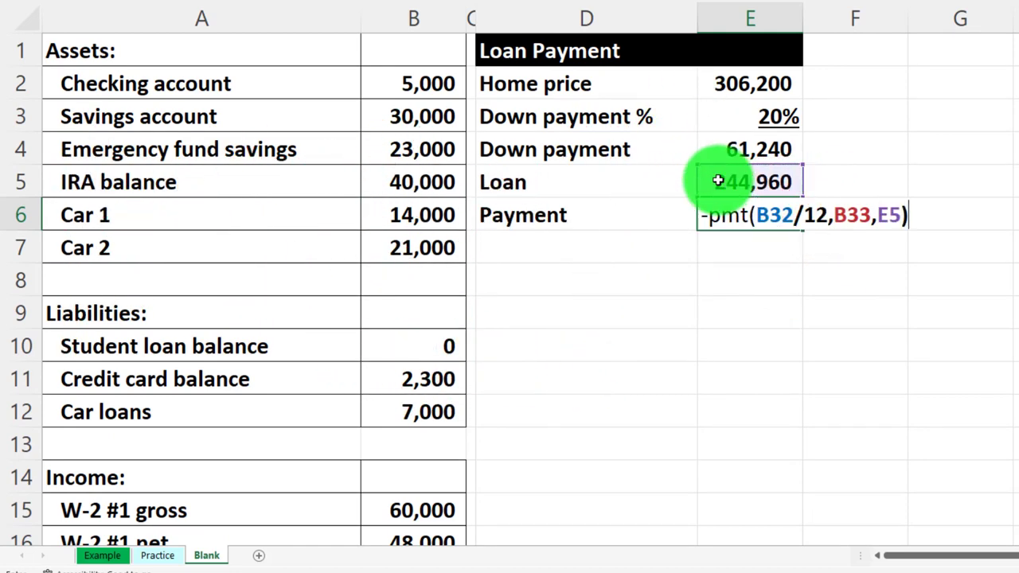
key("Return")
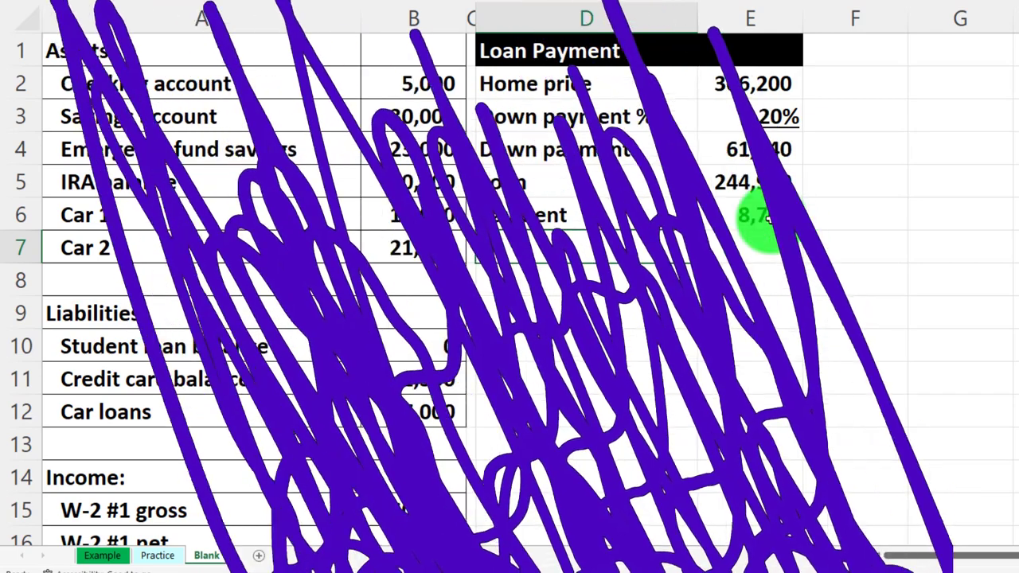
Correct the number of periods in the E6 payment formula to B33*12
double_click(768, 225)
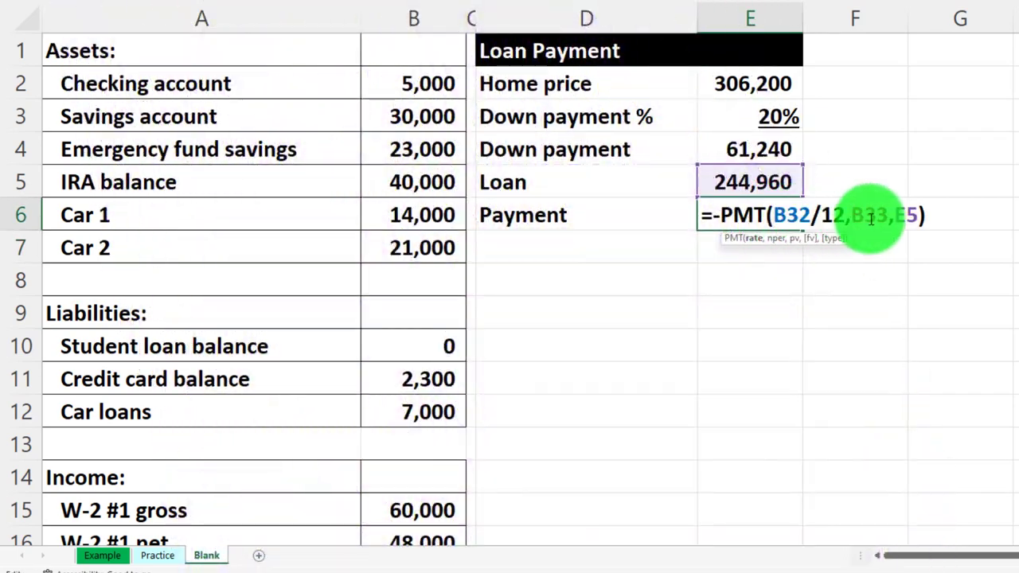
left_click(889, 214)
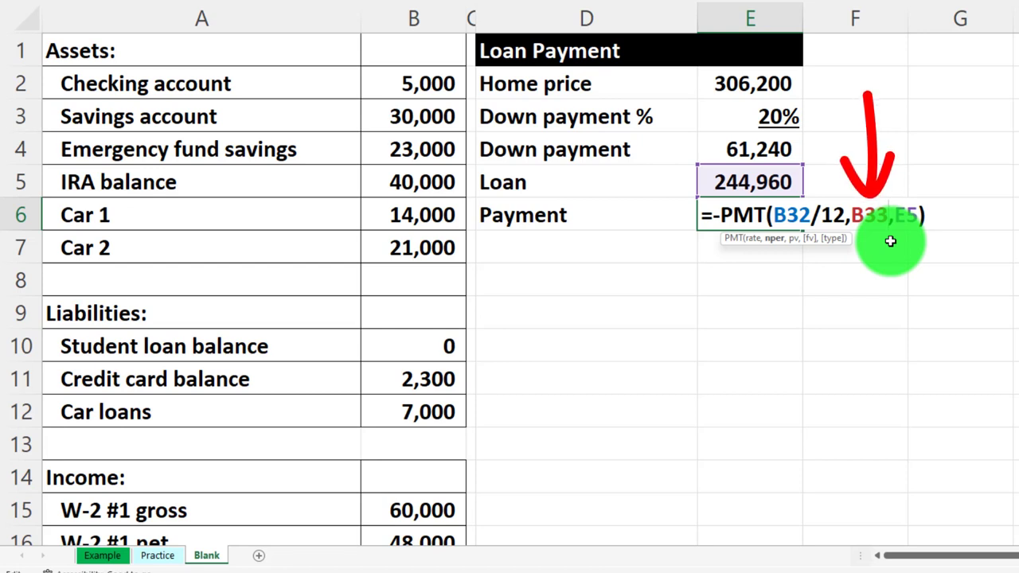
type("*12")
key("Return")
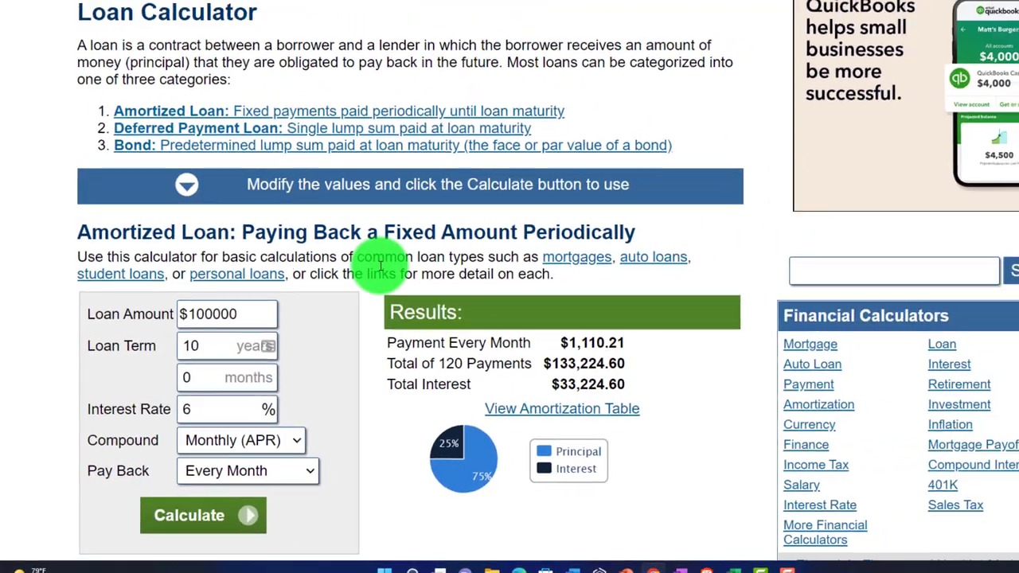
In the browser's Calculator.net Loan Calculator, calculate an amortized loan of $244960 over 30 years at 5% interest
scroll(382, 265, "down", 2)
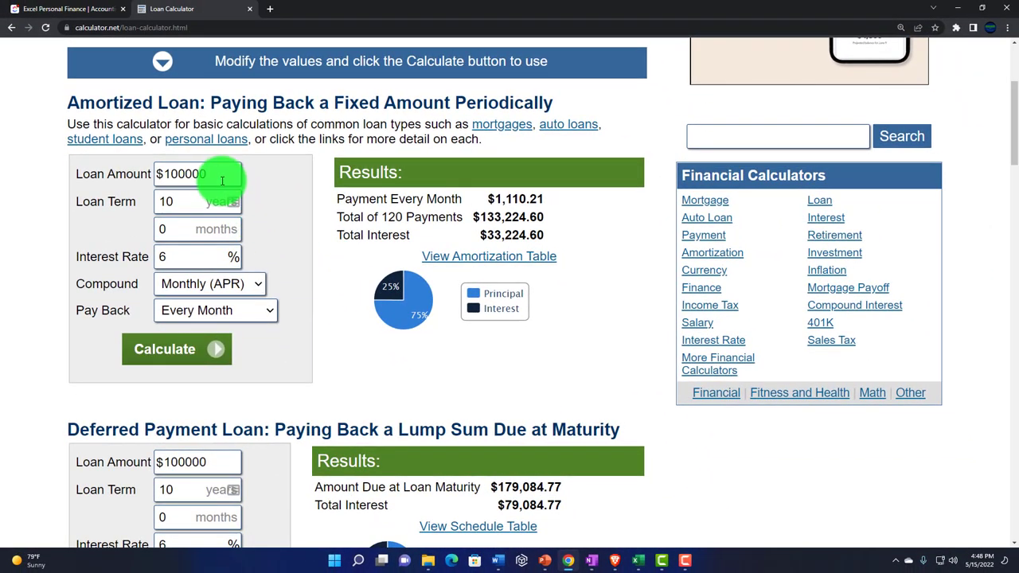
scroll(197, 161, "up", 3)
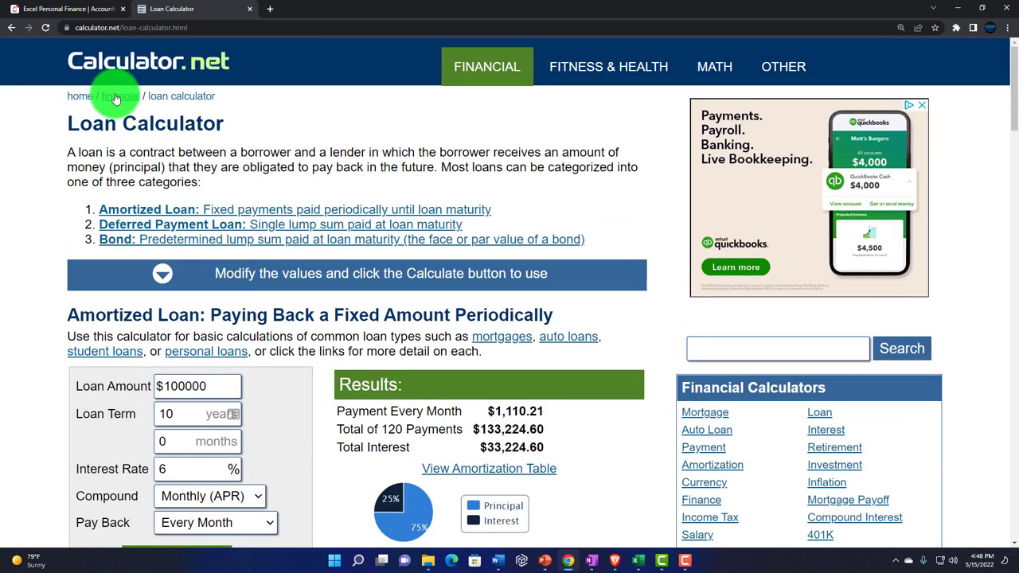
scroll(100, 195, "down", 3)
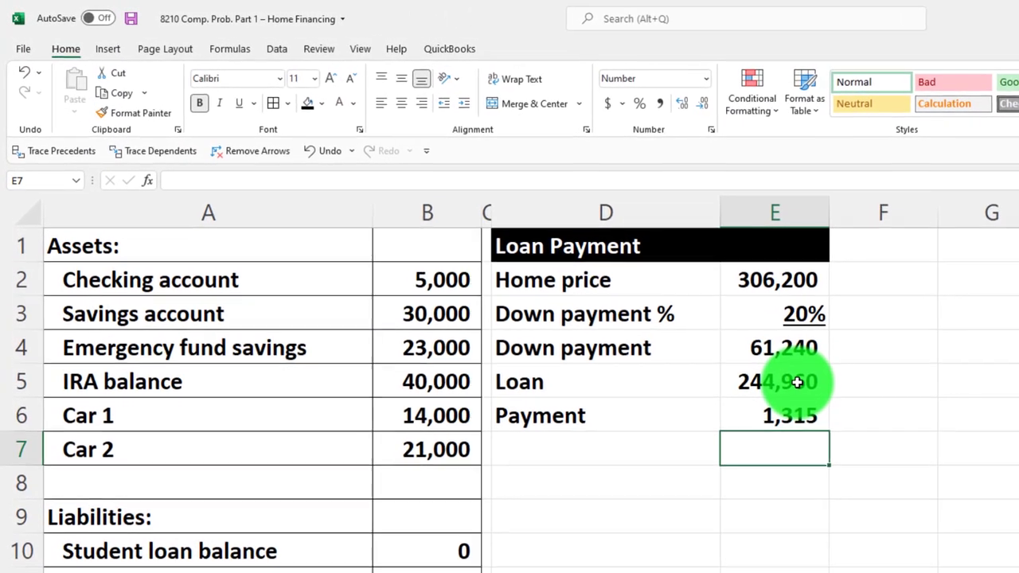
left_click(796, 382)
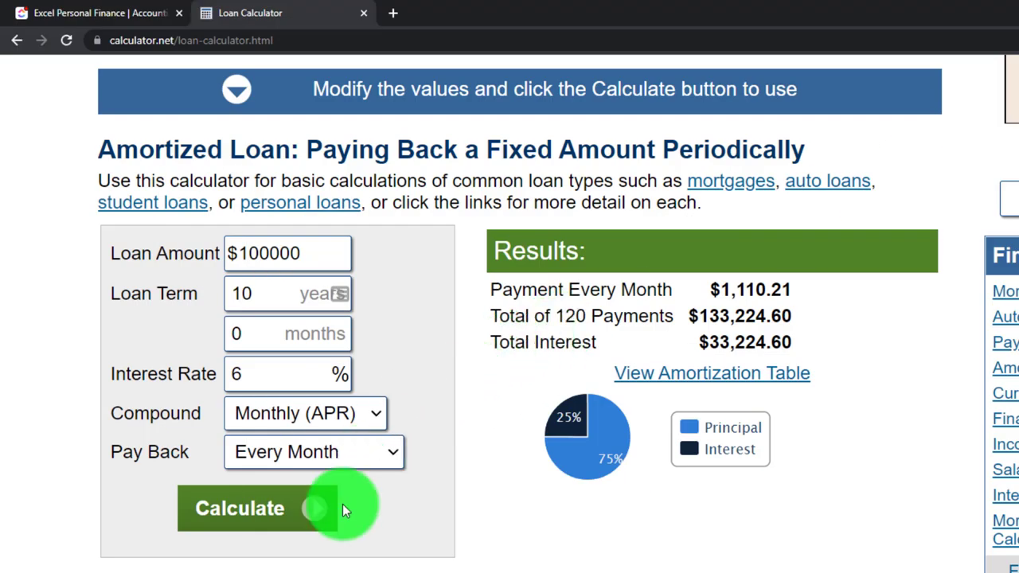
double_click(286, 253)
type("24496")
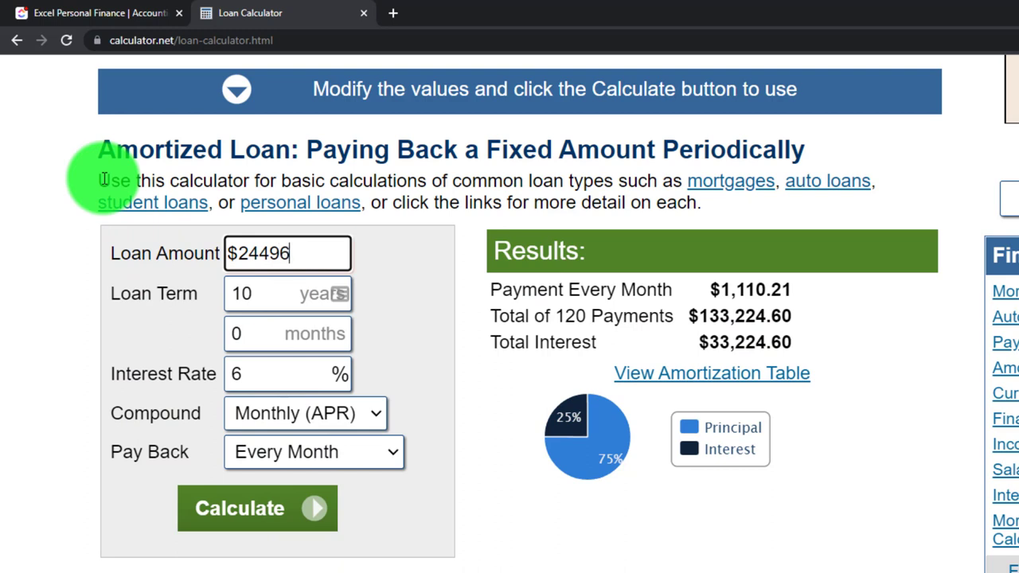
type("0")
key("Tab")
key("Tab")
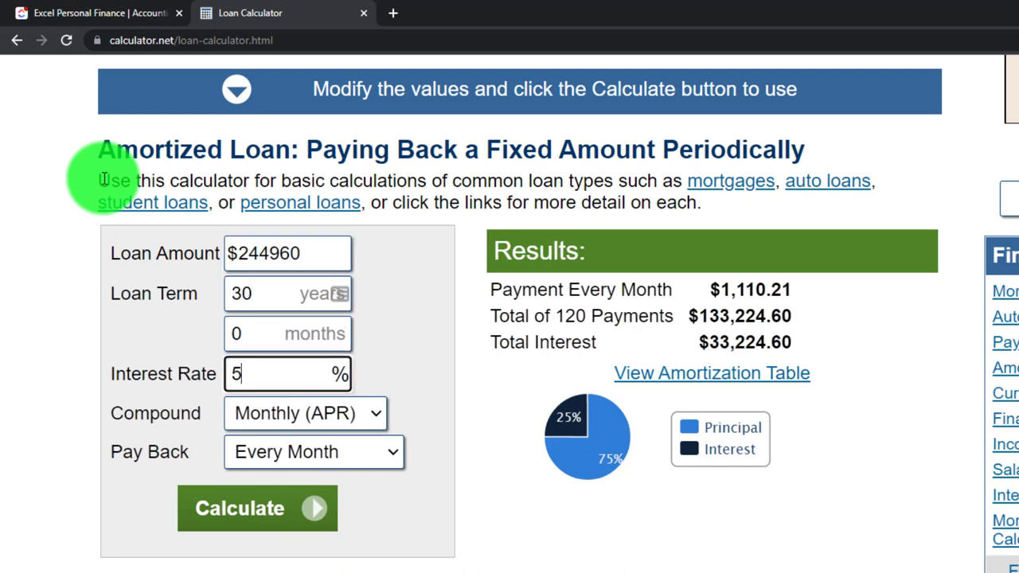
type("5")
key("Tab")
left_click(239, 507)
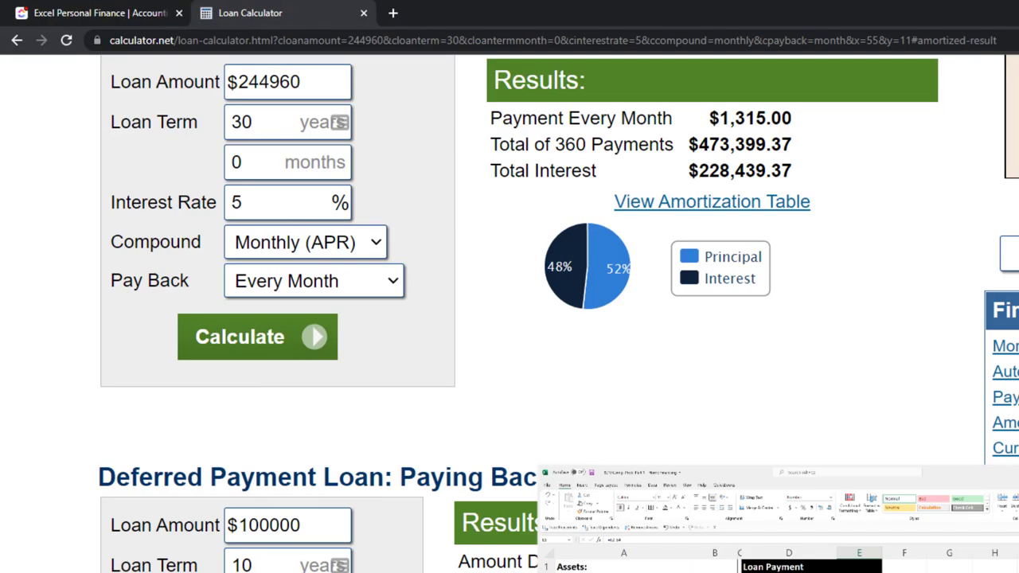
Display the calculated loan's amortization schedule and examine its monthly interest, principal and balances
left_click(754, 206)
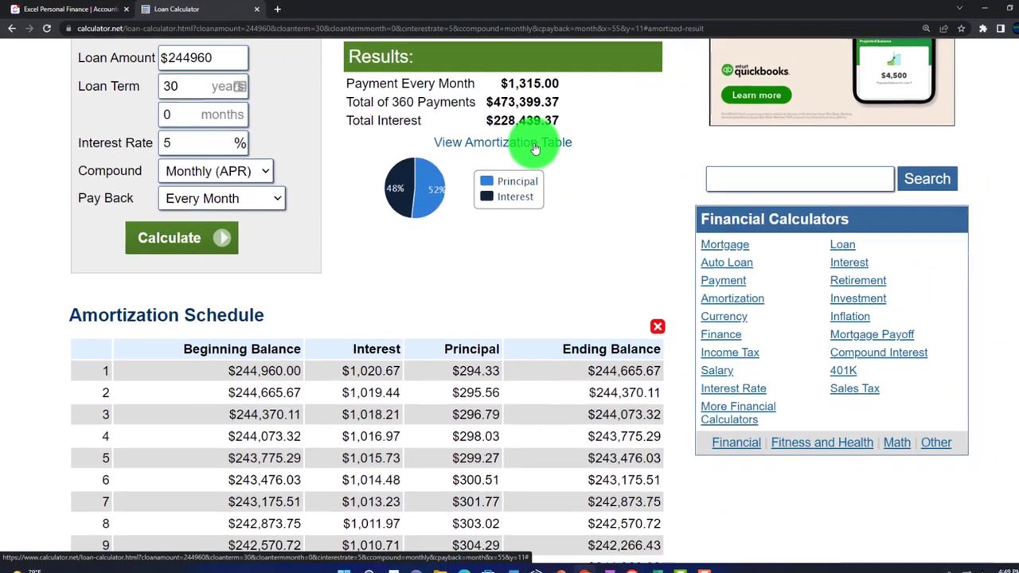
scroll(601, 165, "down", 1)
scroll(518, 145, "down", 1)
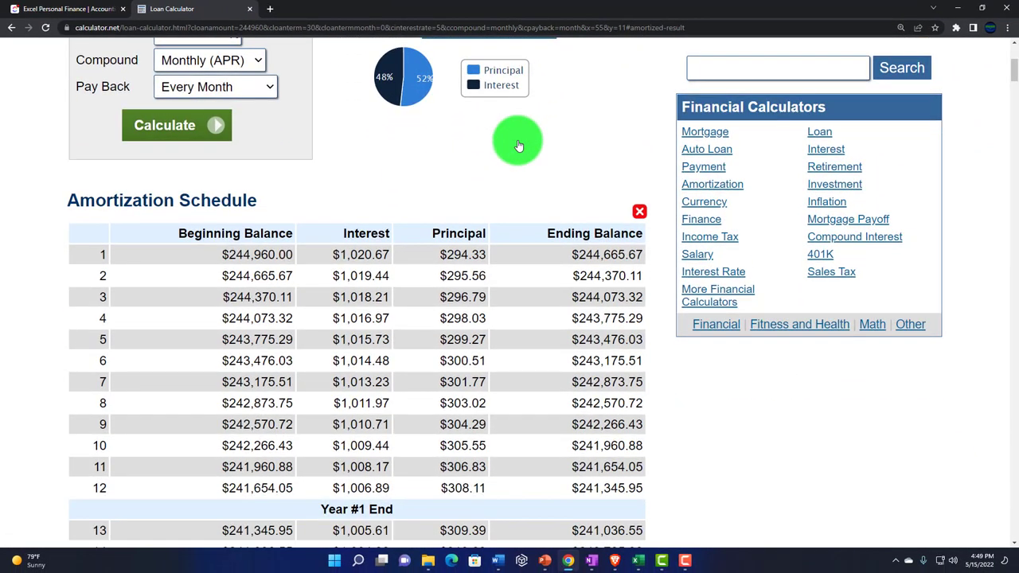
Return to the Excel workbook and give the Loan Payment table cells D2:E6 all borders and a light blue fill
left_click(958, 8)
mouse_move(637, 557)
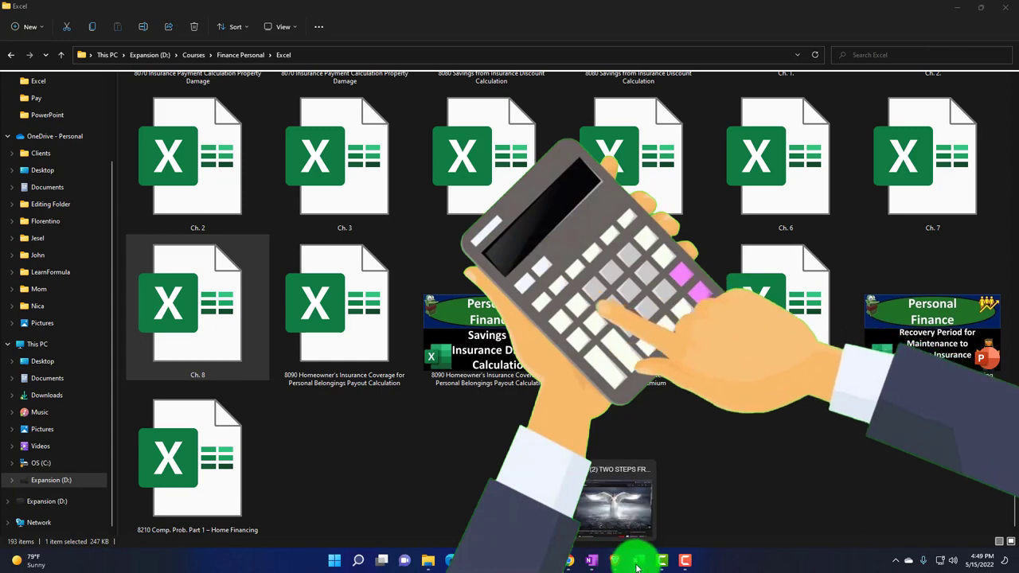
left_click(619, 515)
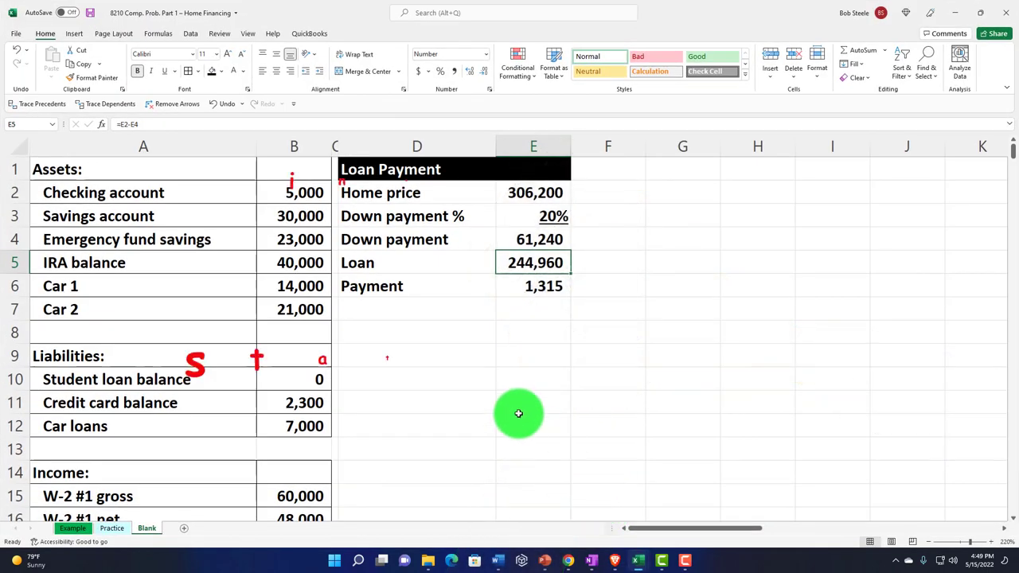
left_click_drag(410, 195, 525, 284)
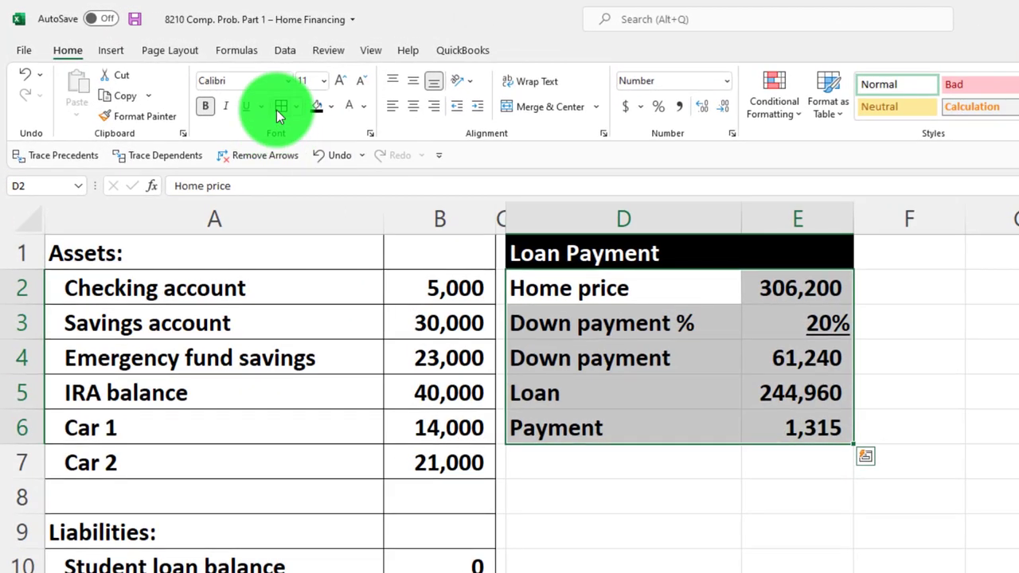
left_click(280, 107)
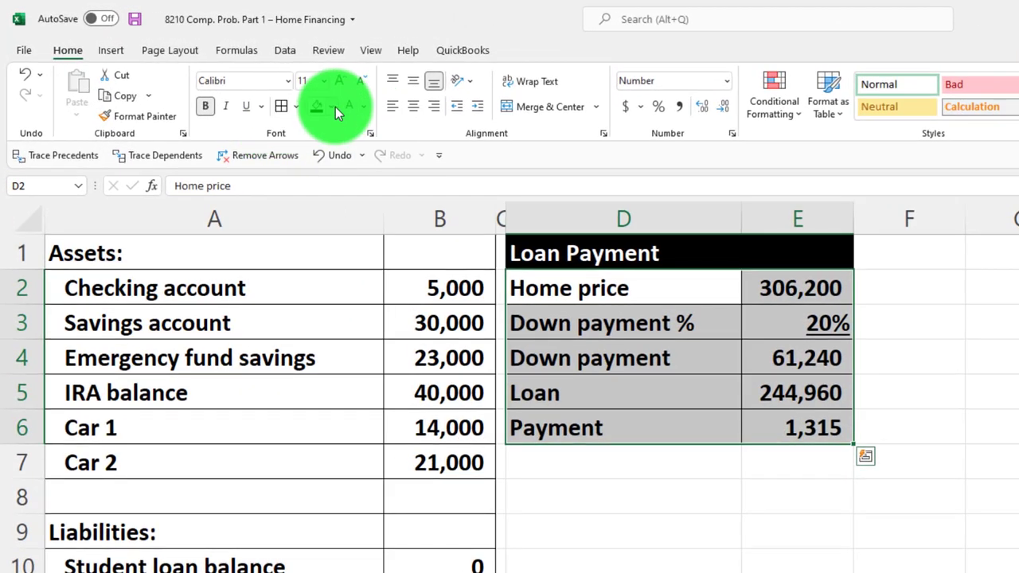
left_click(335, 110)
left_click(315, 299)
left_click(1001, 495)
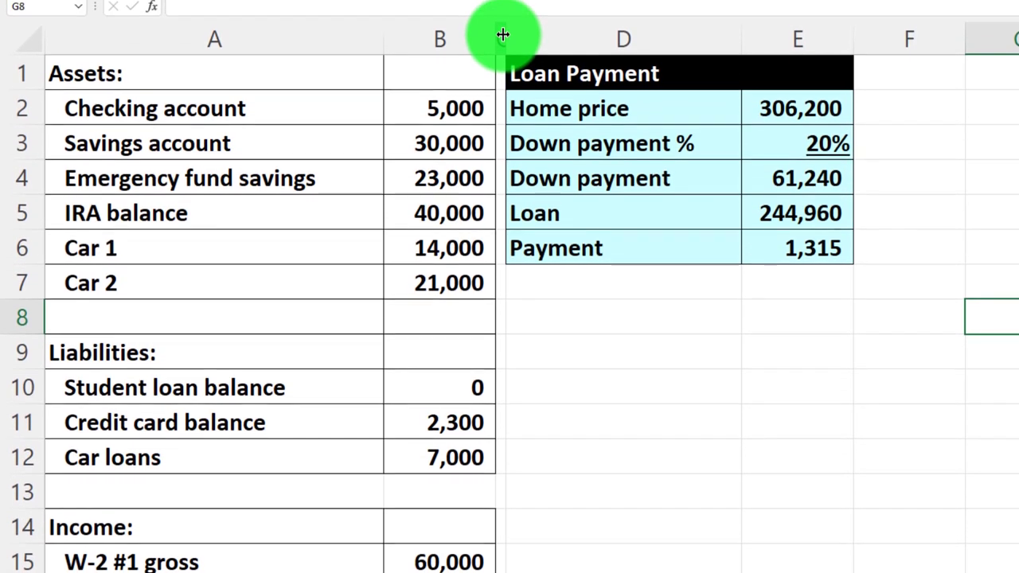
Copy the format of narrow spacer column C onto column F
left_click(501, 24)
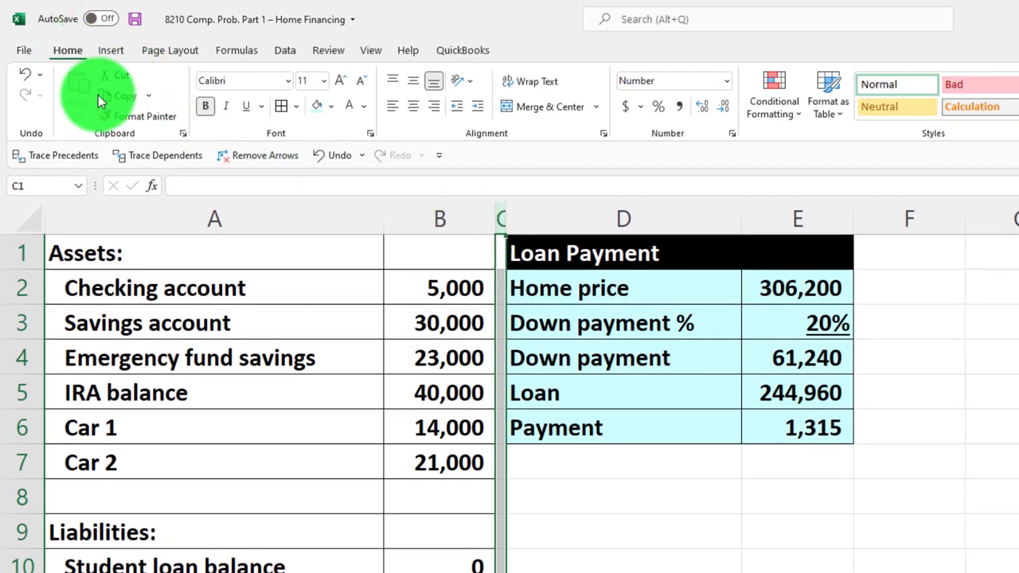
left_click(111, 119)
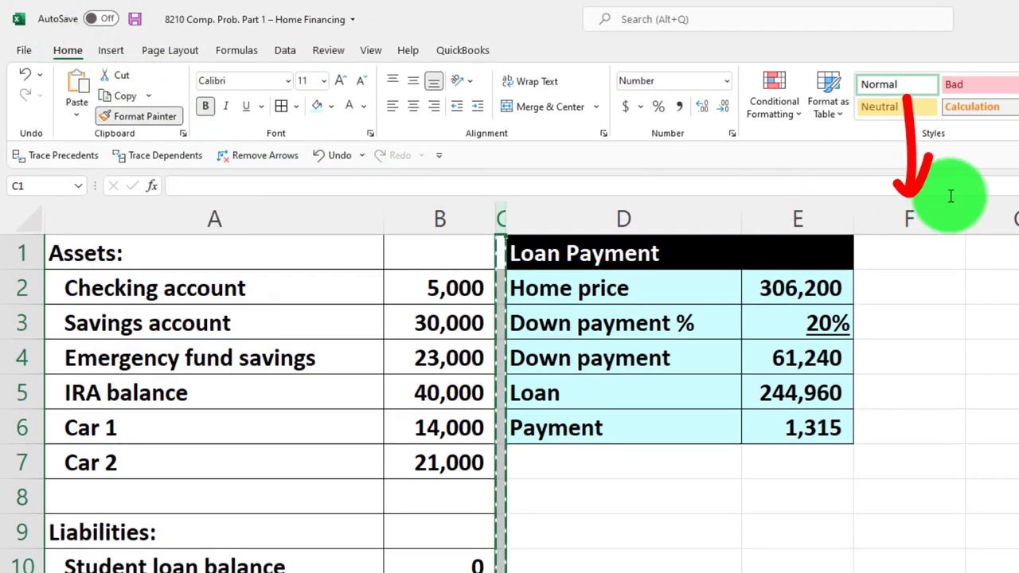
left_click(896, 221)
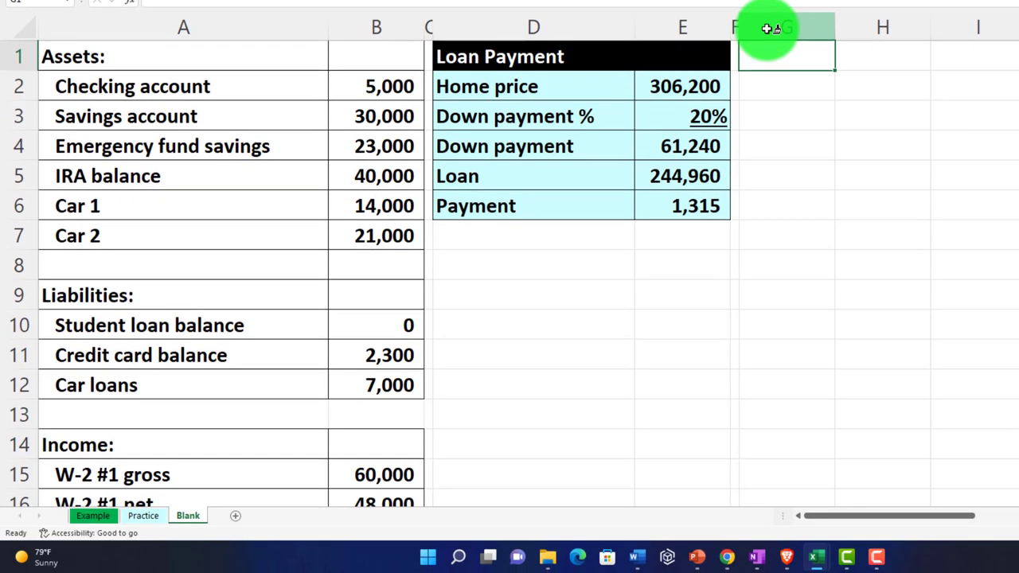
Enter the amortization table headings Years, Months, Payment and Interest in cells G1 through J1
type("ears")
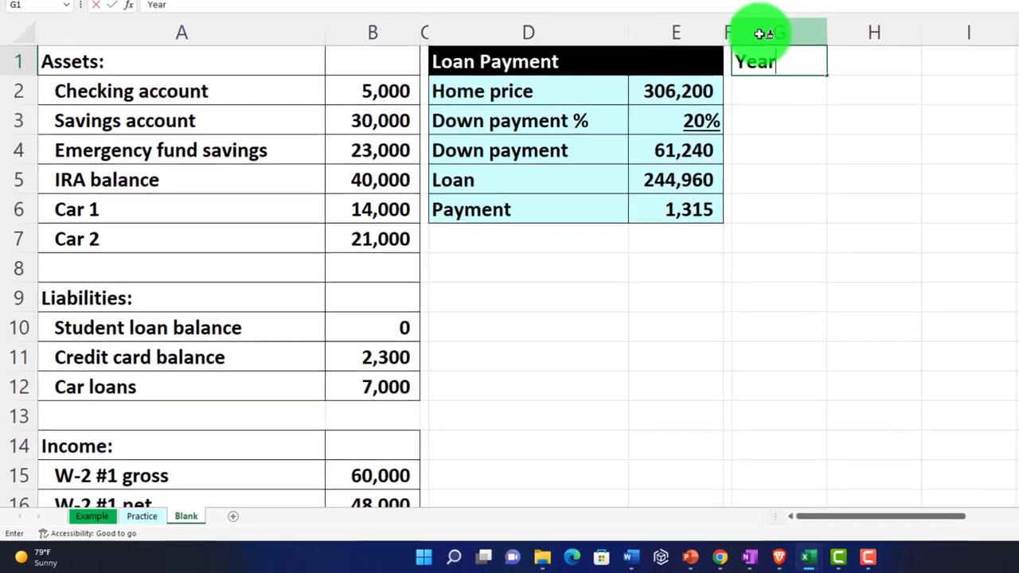
key("Tab")
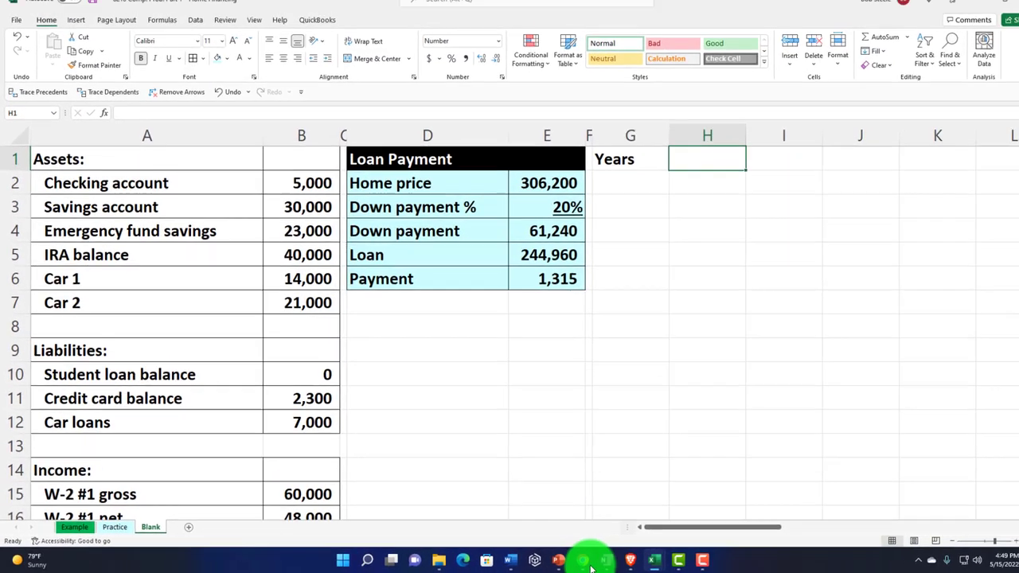
left_click(614, 559)
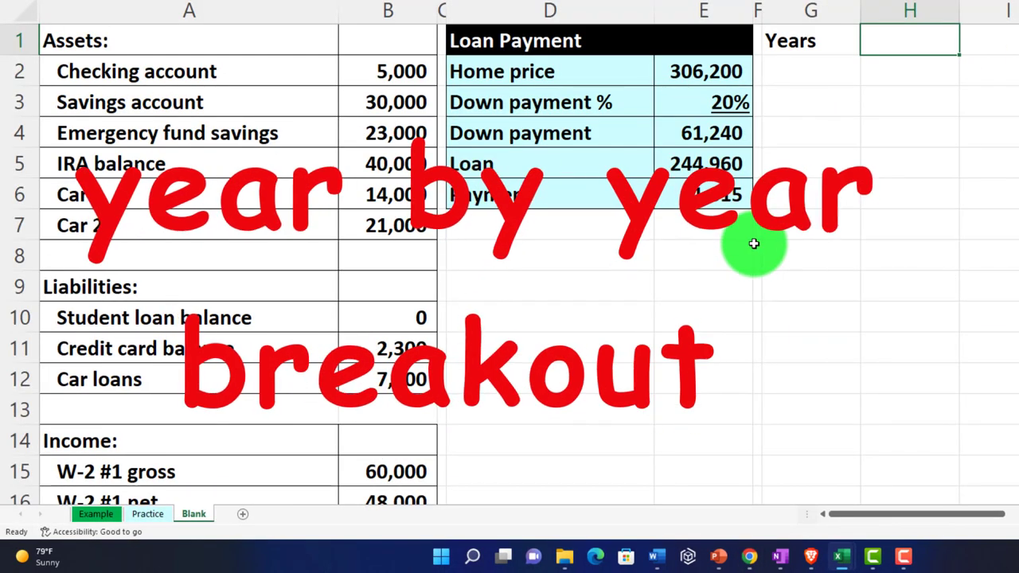
type("Months")
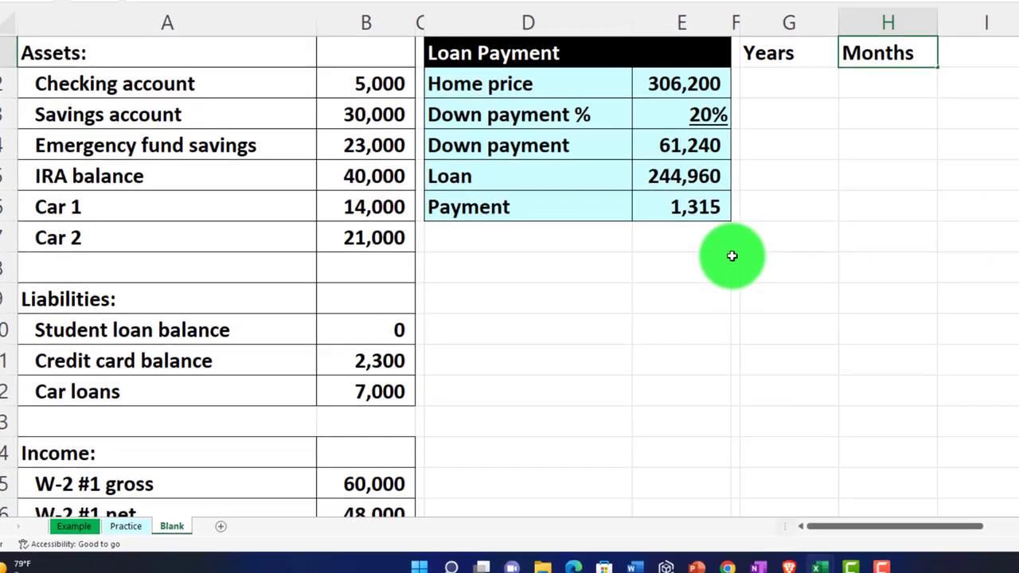
key("Tab")
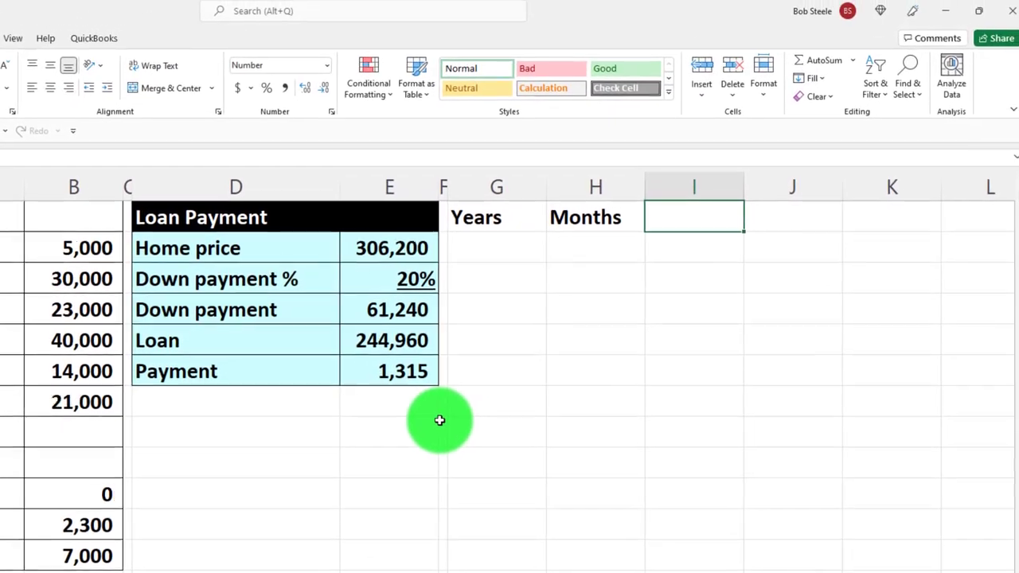
type("Payment")
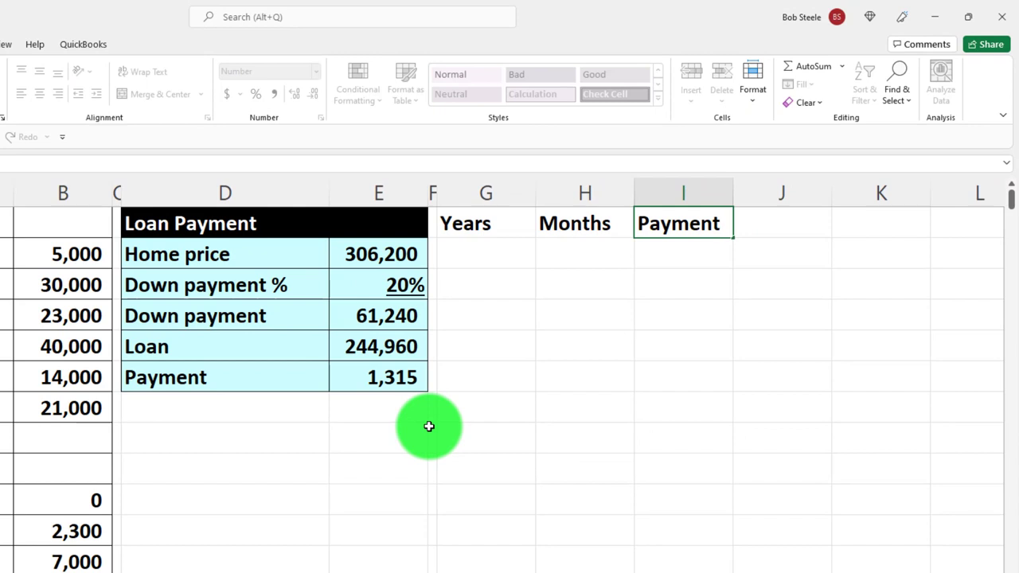
key("Tab")
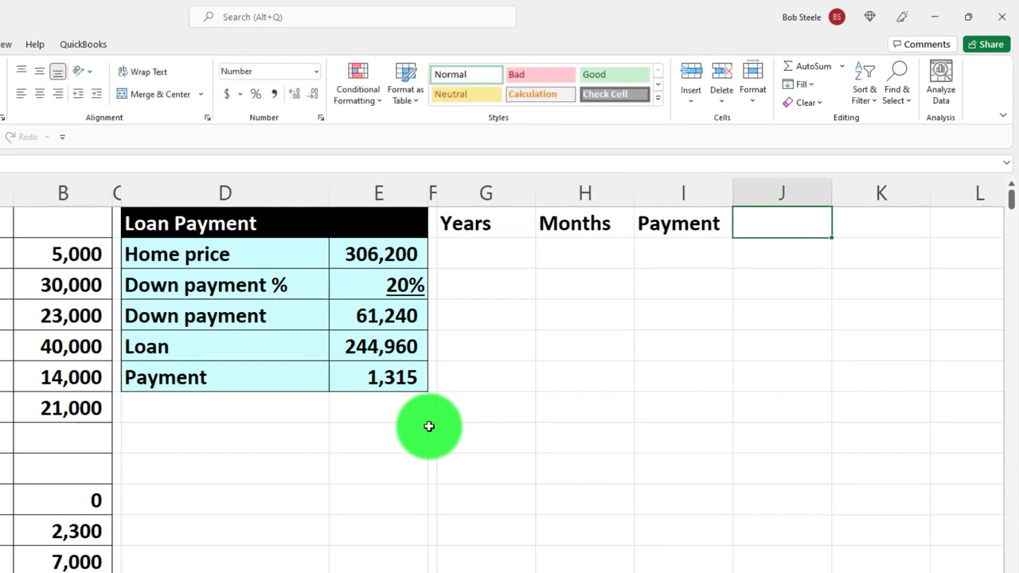
type("Interest")
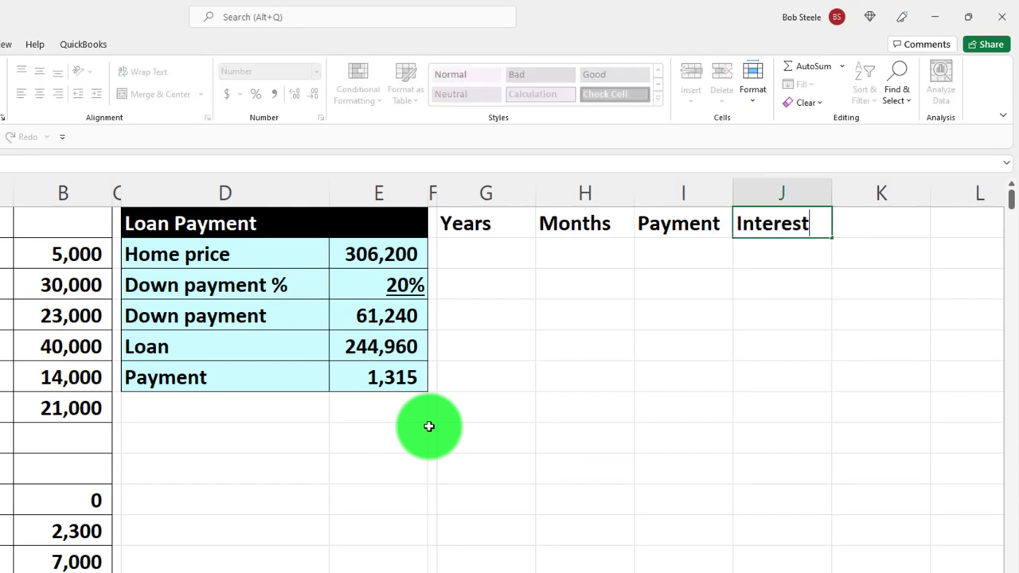
key("Tab")
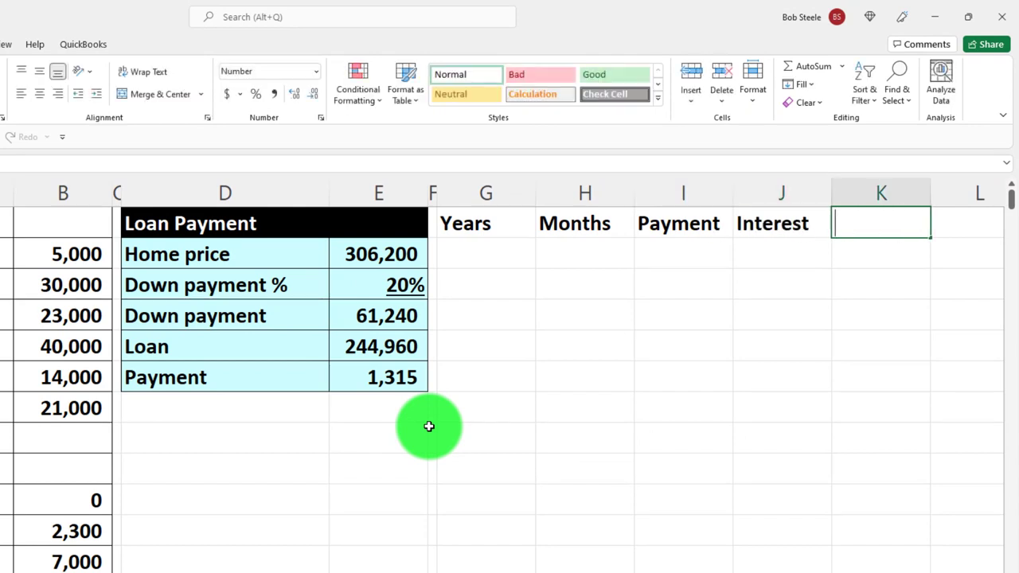
Add the two-row headings Loan Decrease in K1:K2 and Loan Balance in L1:L2
type("Loan")
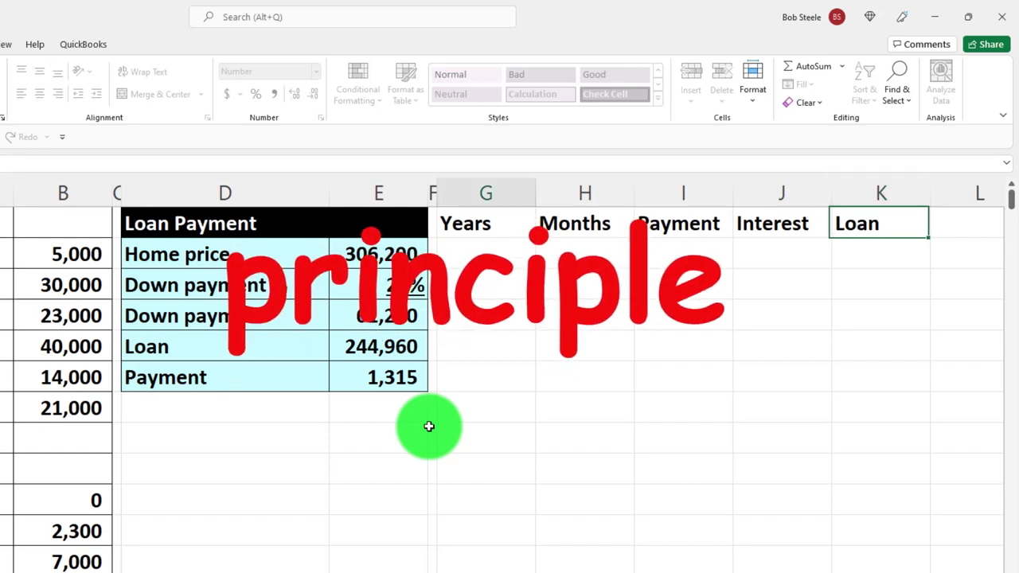
key("Return")
key("Tab")
key("Tab")
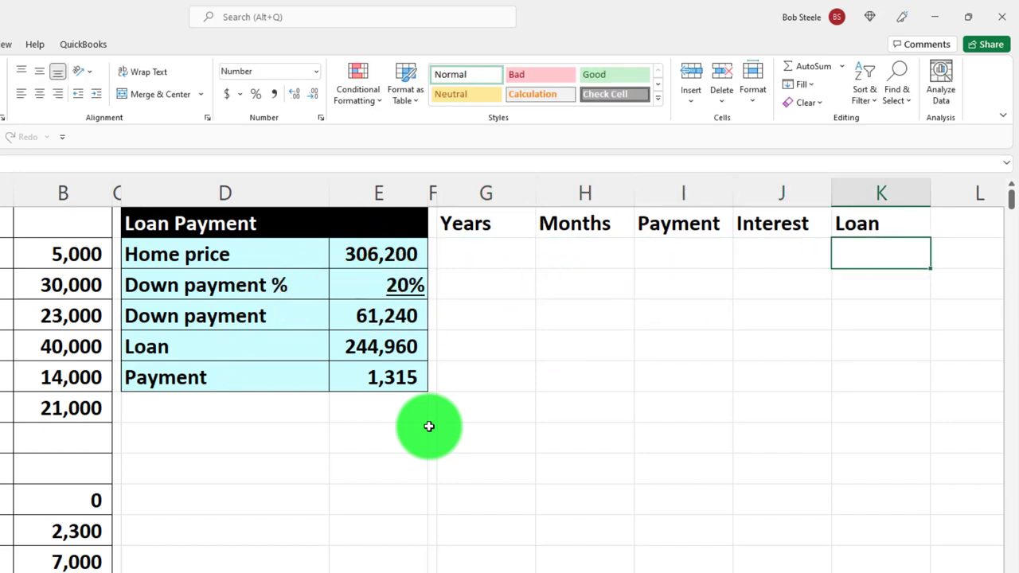
type("Decrease")
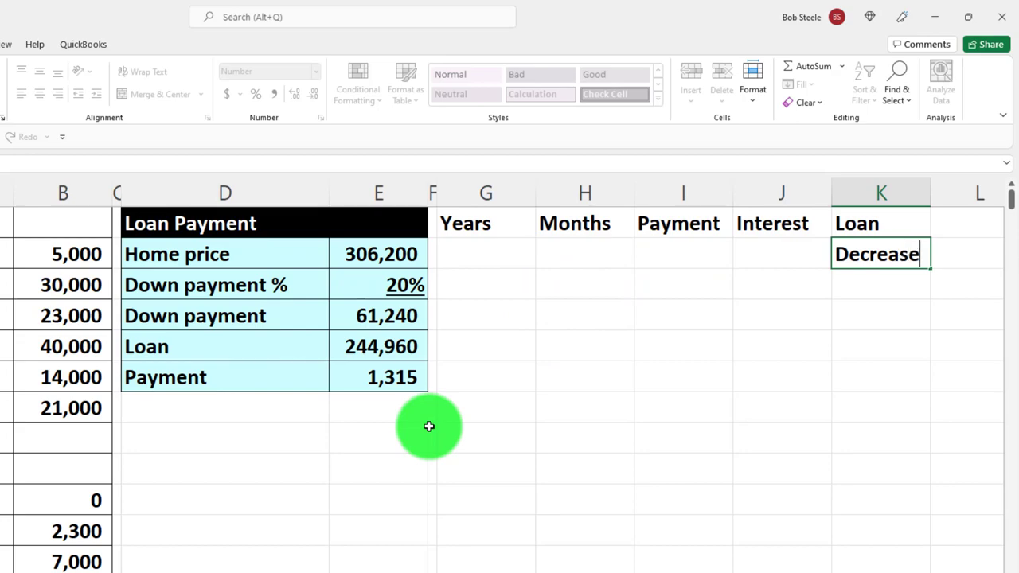
key("Tab")
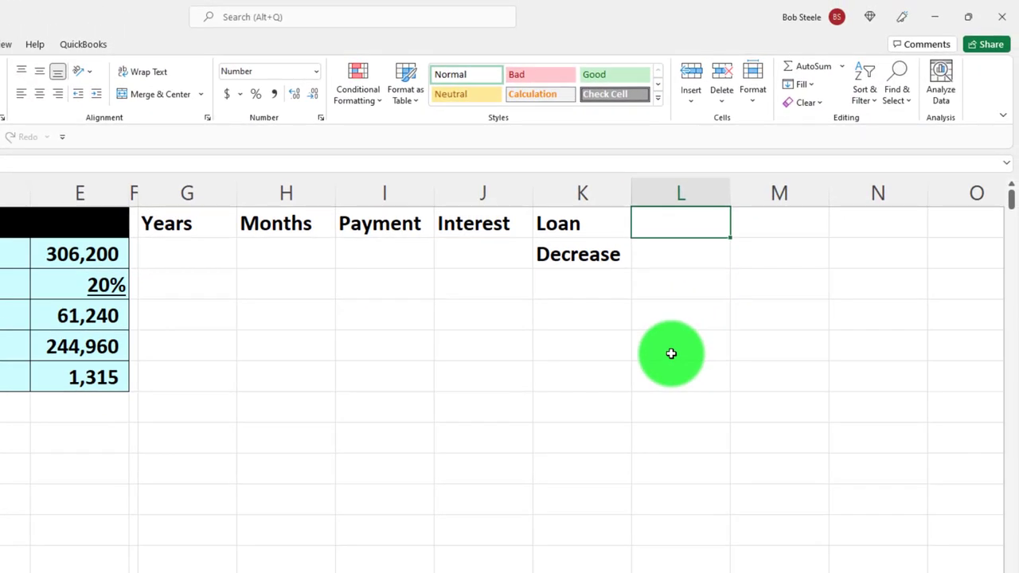
type("Loan")
key("Return")
type("B")
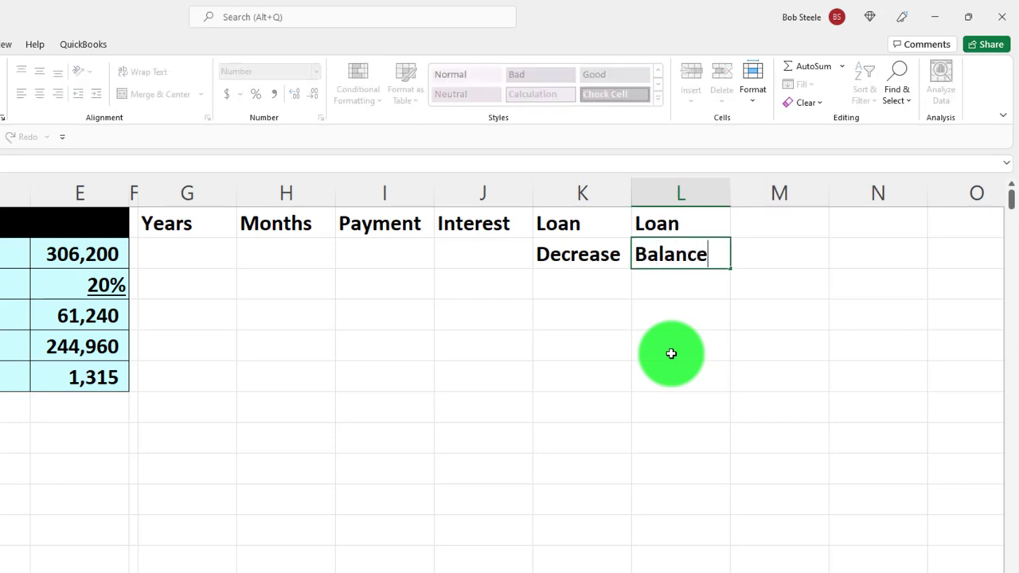
type("alance")
key("Return")
Move the Years, Months, Payment and Interest headings down one row to G2:J2
left_click_drag(198, 227, 414, 224)
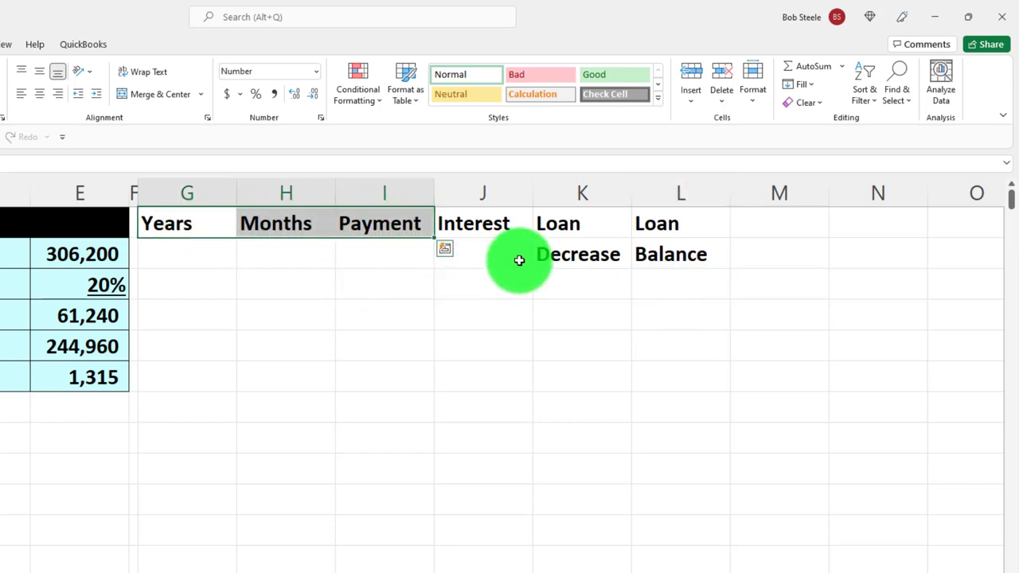
left_click(571, 231)
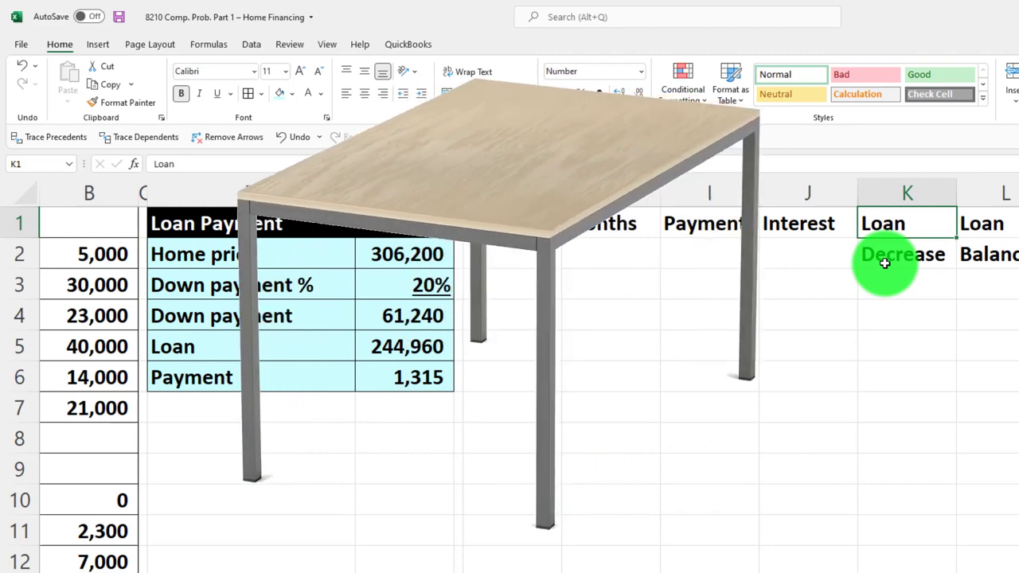
left_click_drag(537, 221, 773, 274)
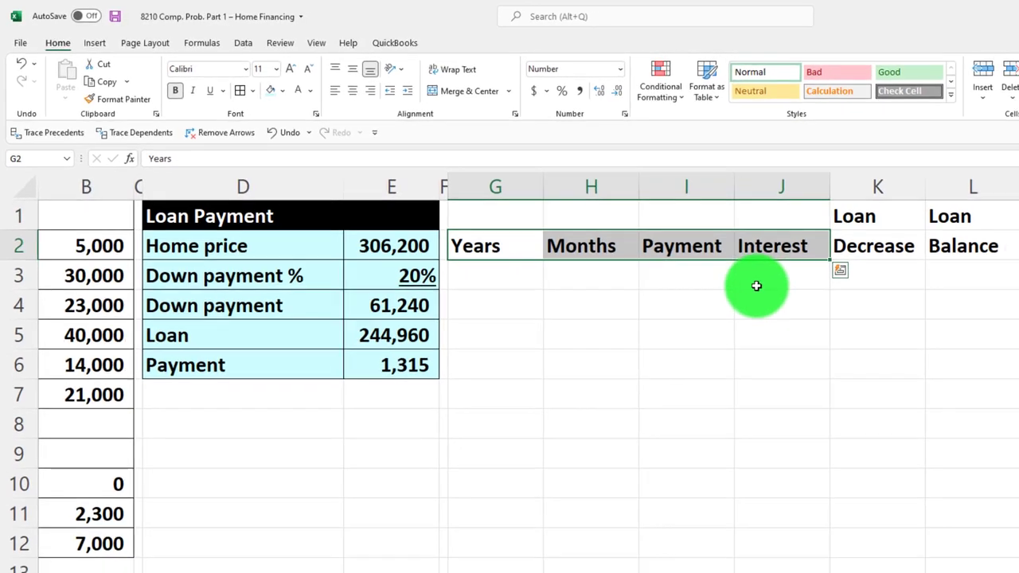
left_click(788, 307)
Center the header block G1:L2, give it a black fill with white text, and narrow the Years column G
left_click_drag(493, 211, 939, 238)
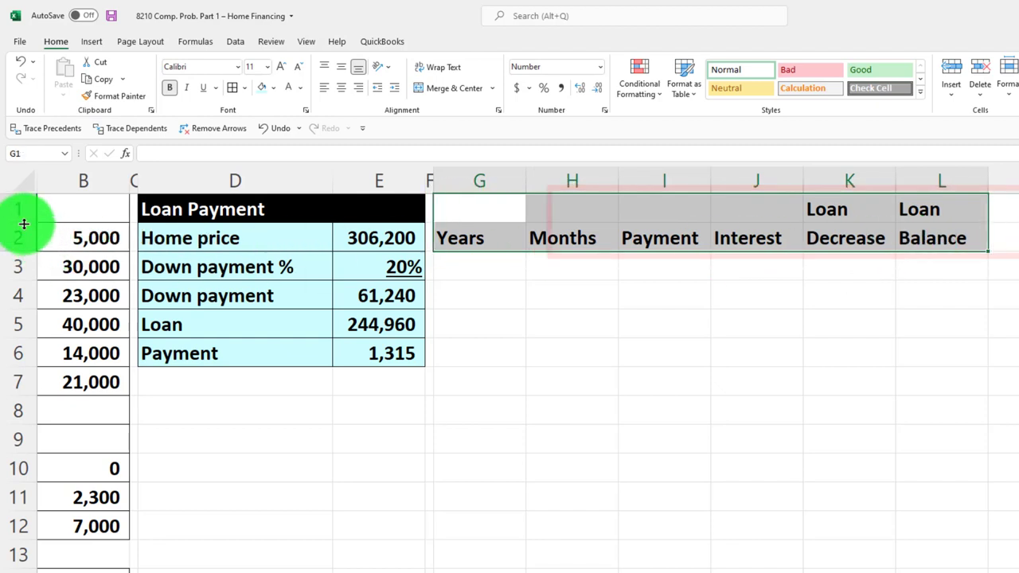
left_click_drag(27, 79, 31, 225)
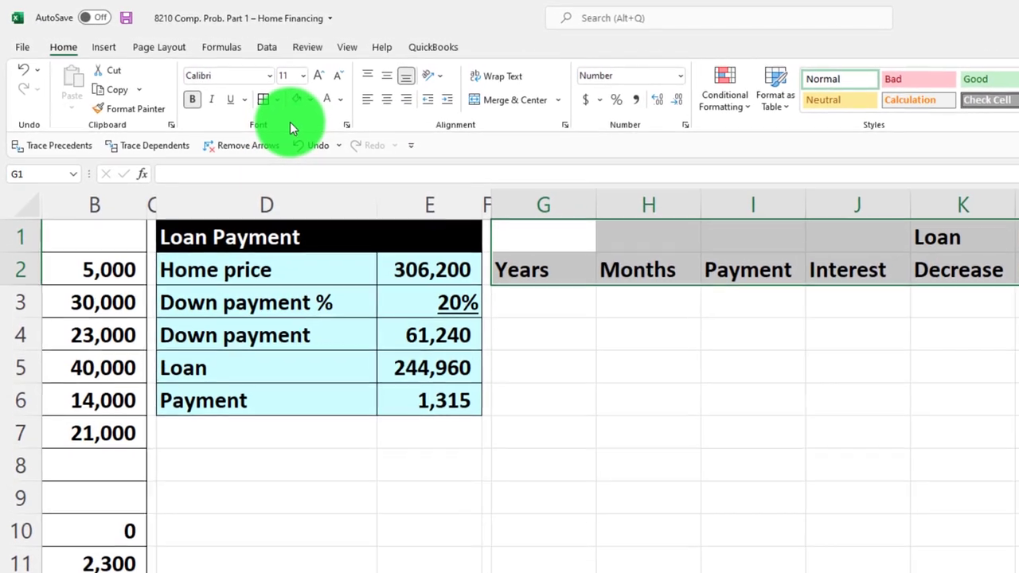
left_click(406, 103)
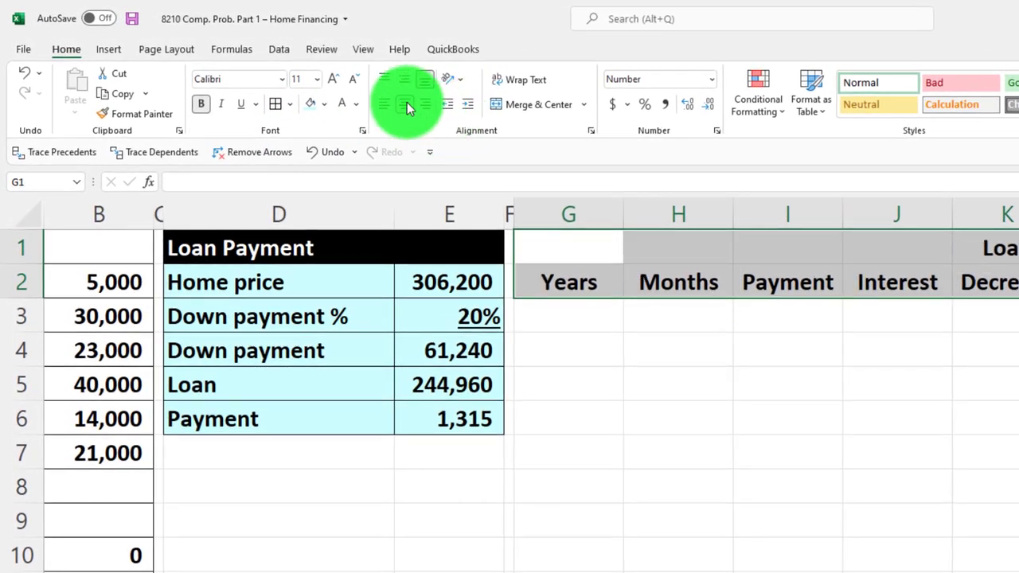
left_click(324, 105)
left_click(325, 144)
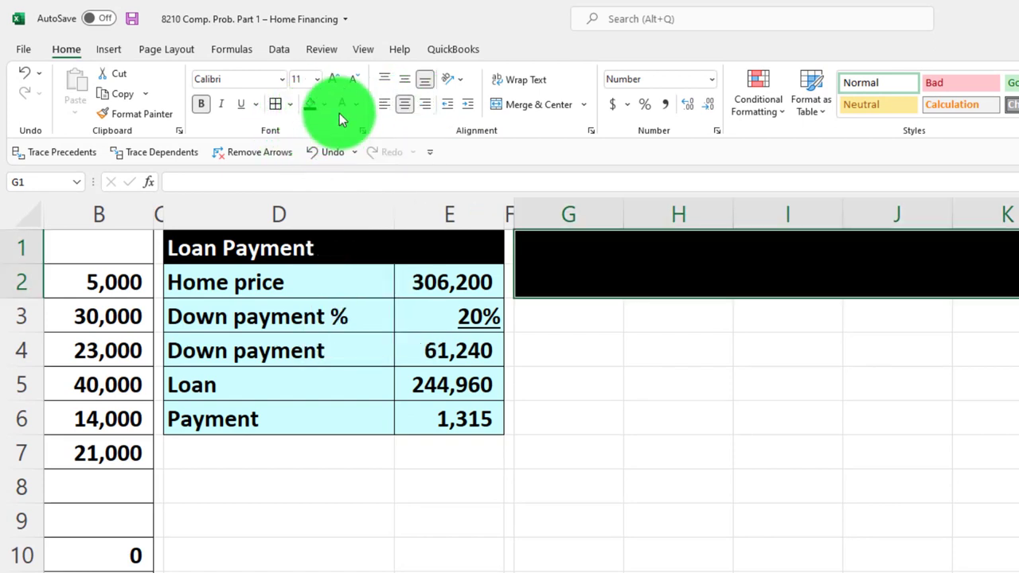
left_click(634, 345)
left_click_drag(625, 216, 581, 226)
Start the Months column by entering 0, 1 and 2 in cells H3, H4 and H5
left_click(643, 316)
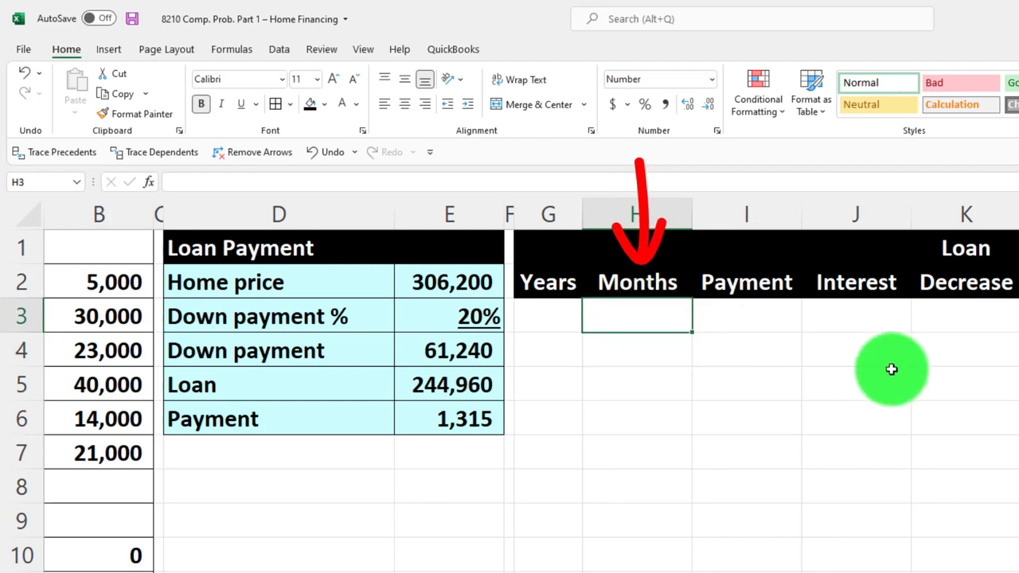
type("0")
key("Return")
type("1")
key("Return")
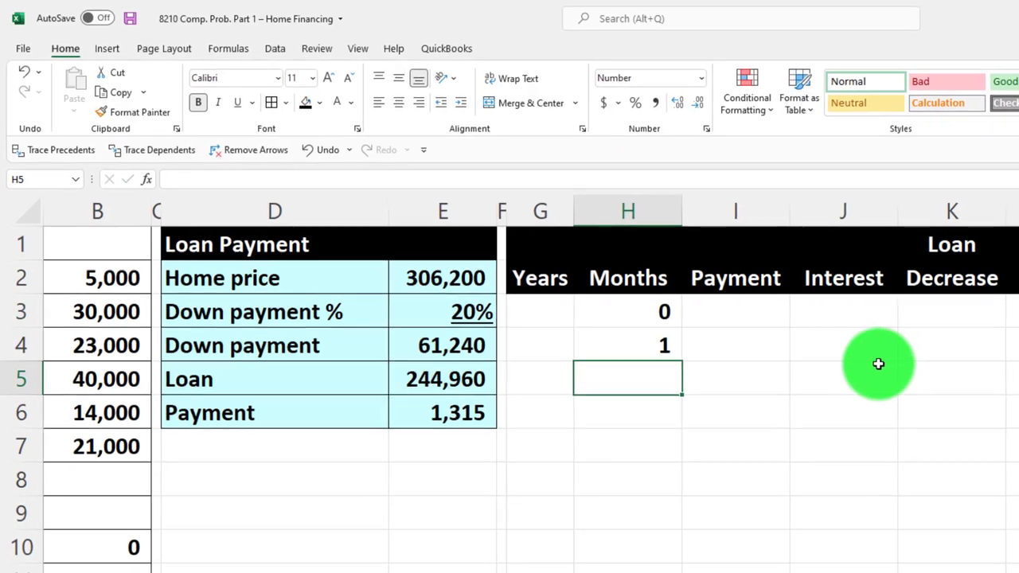
type("2")
key("Return")
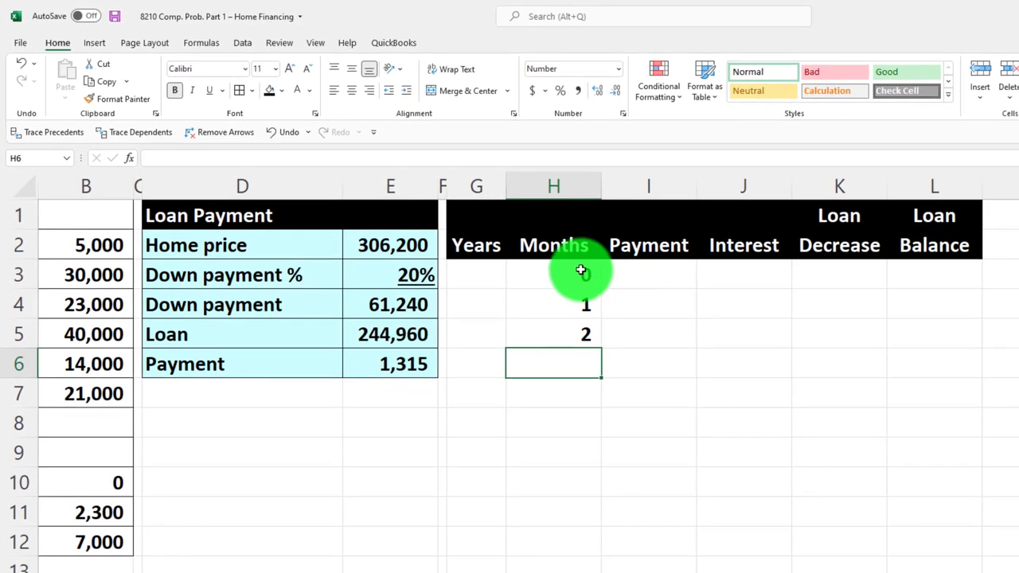
Extend the month series from H3:H5 down column H to 359 in row 362 and center the numbers
left_click_drag(595, 273, 592, 332)
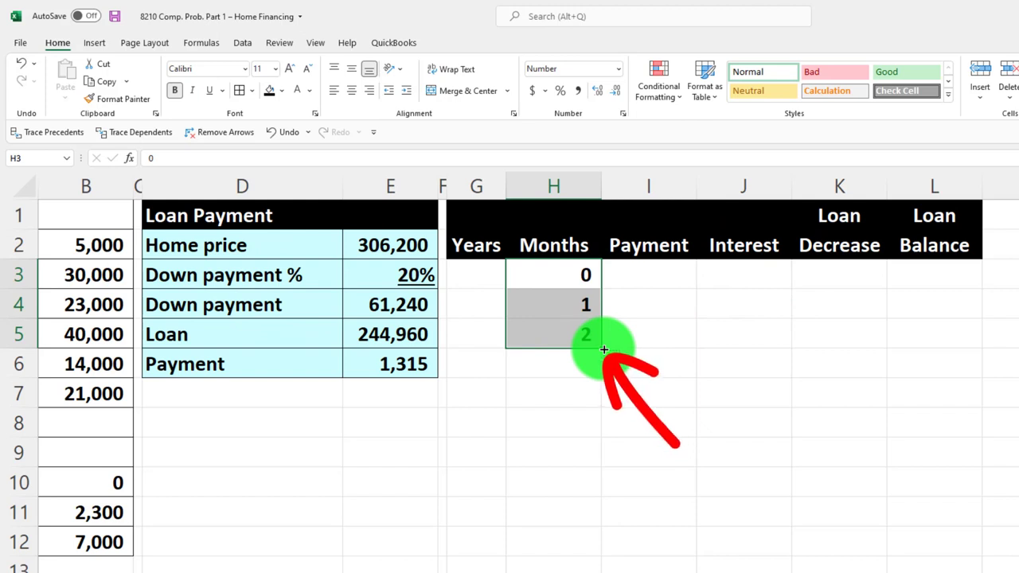
left_click_drag(604, 350, 606, 553)
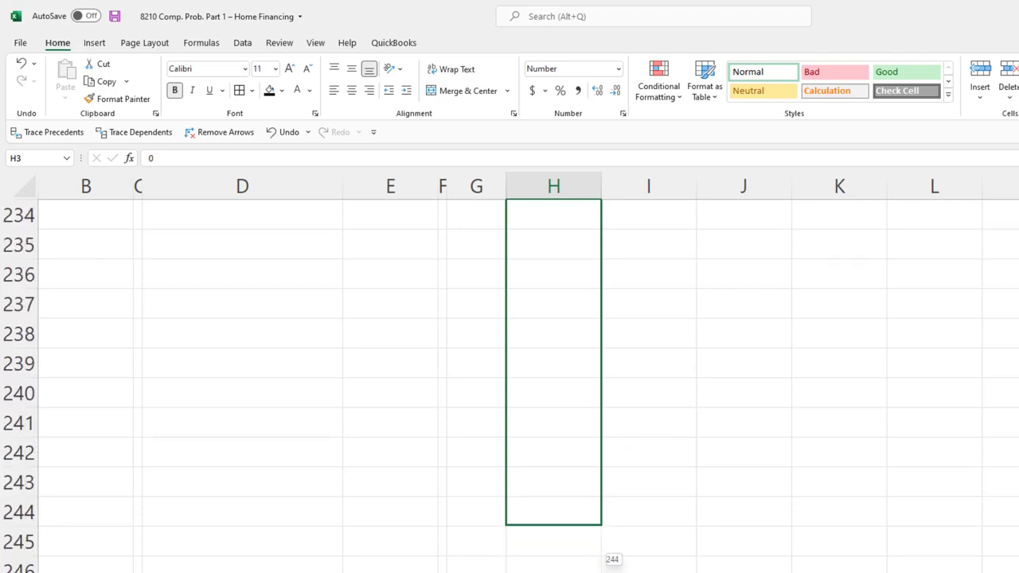
left_click_drag(606, 553, 593, 570)
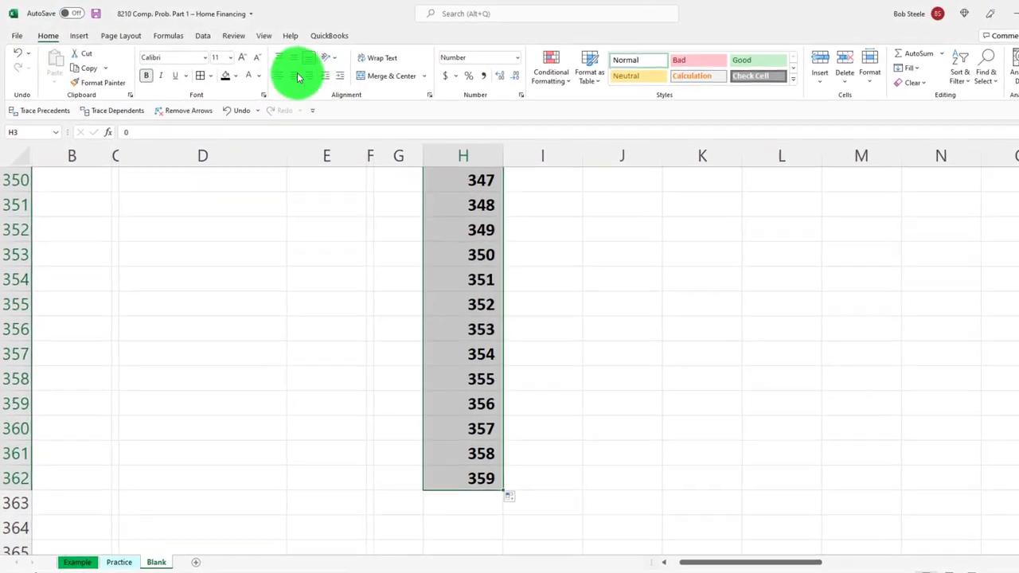
key("ctrl+BackSpace")
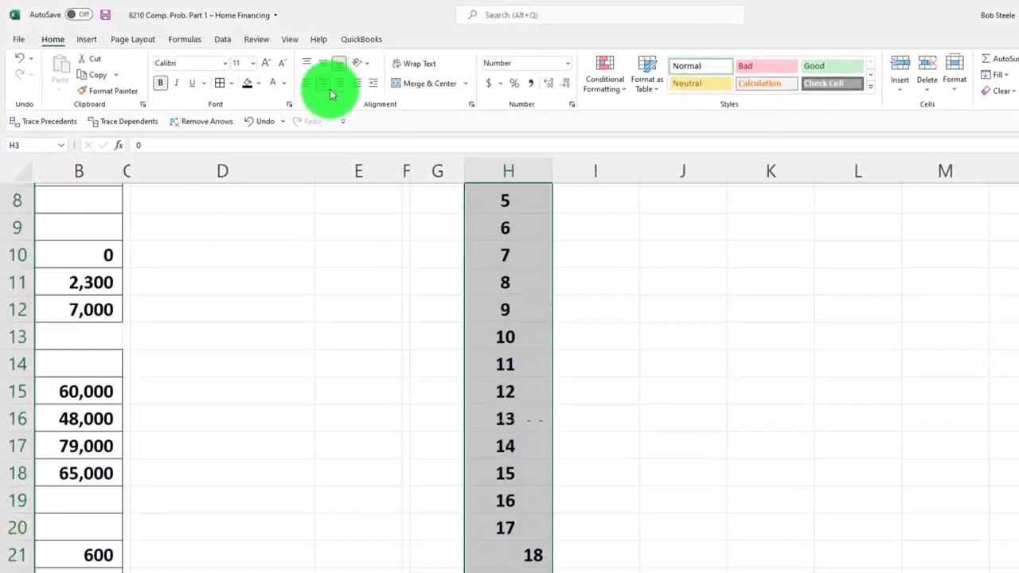
Enter the formula =ROUNDUP(H4/12,.01) in cell G4 to convert the month number into a year
left_click(396, 233)
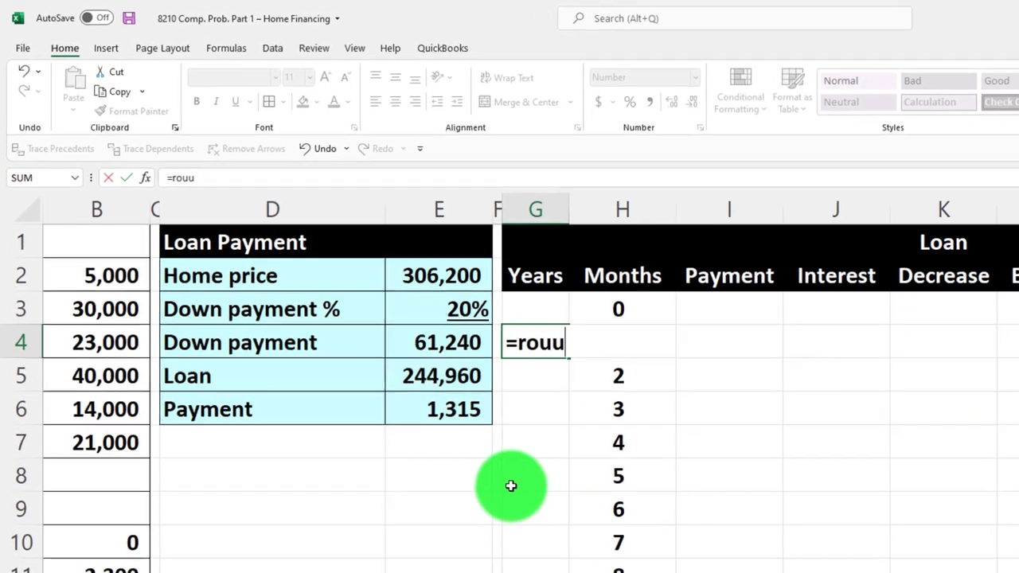
key("BackSpace")
type("nd")
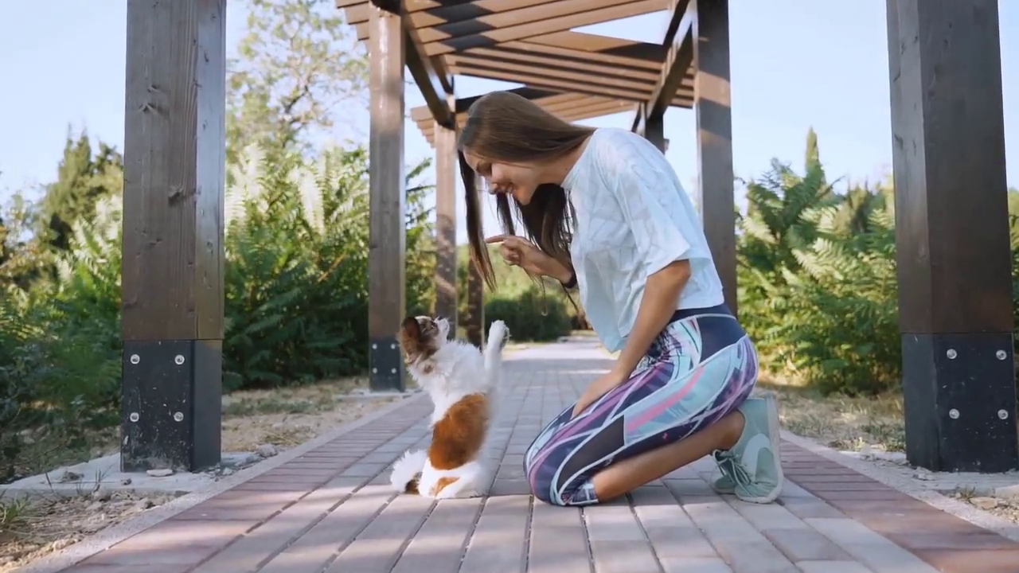
type("up(")
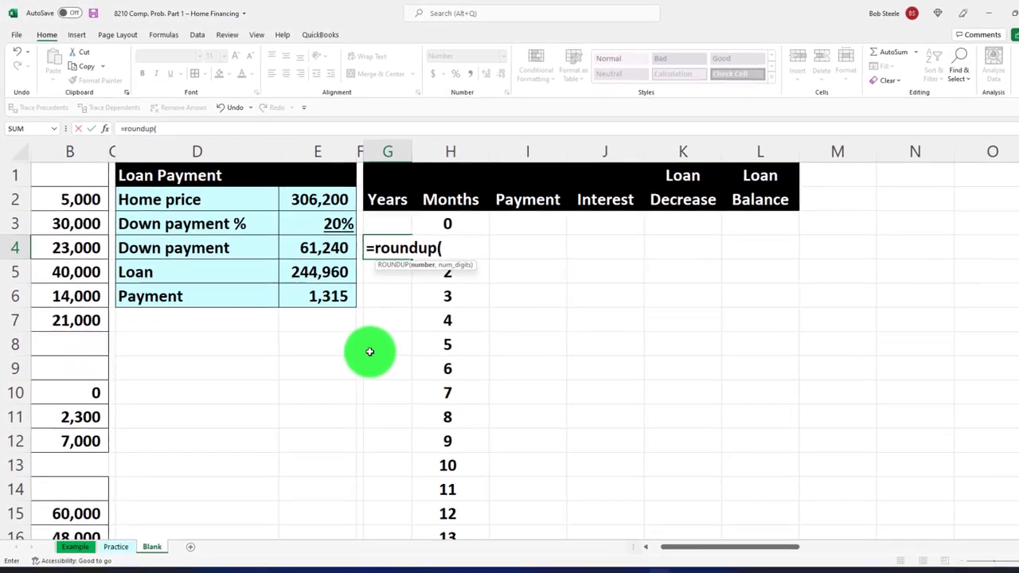
key("Right")
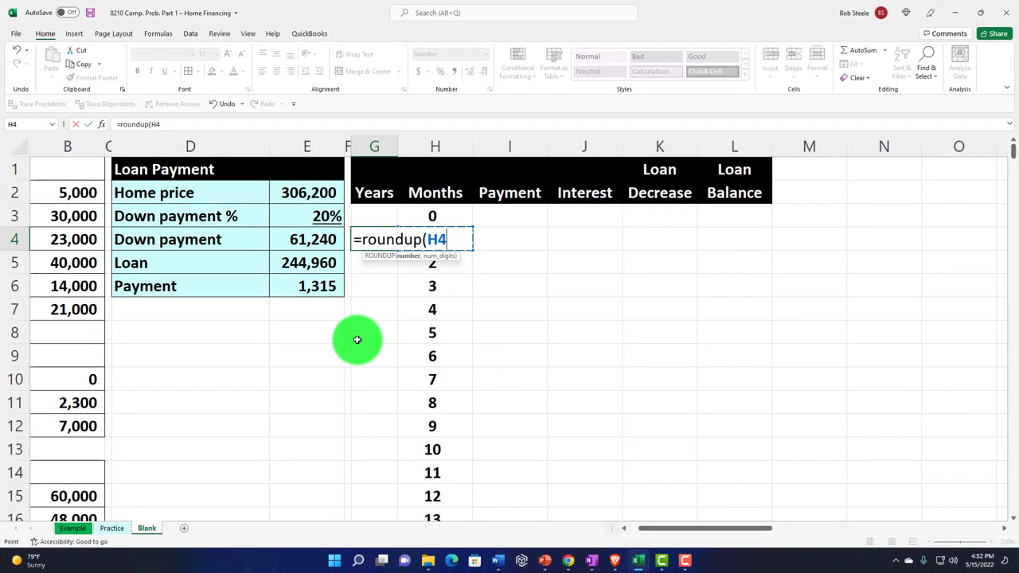
type("/")
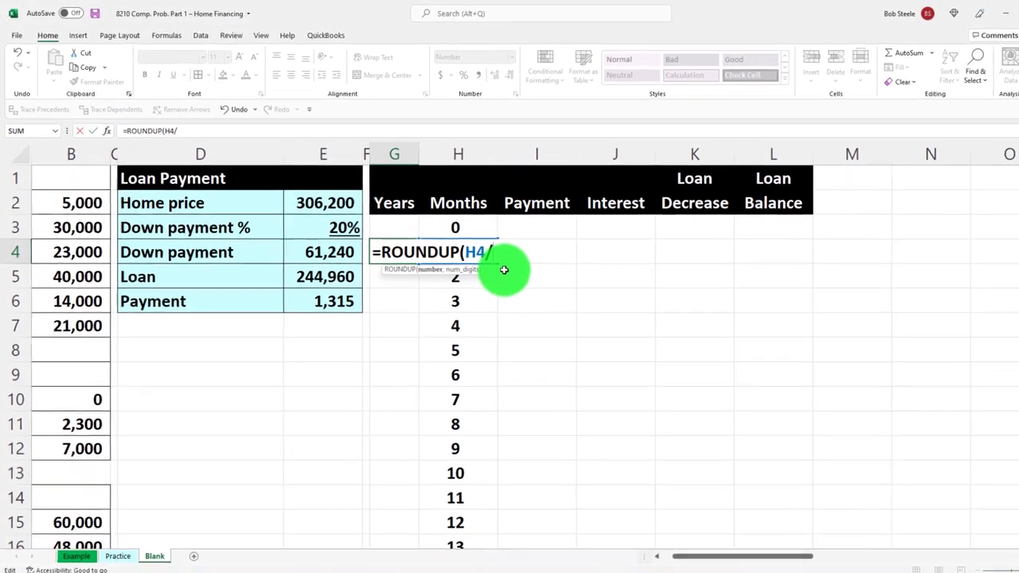
type("12,")
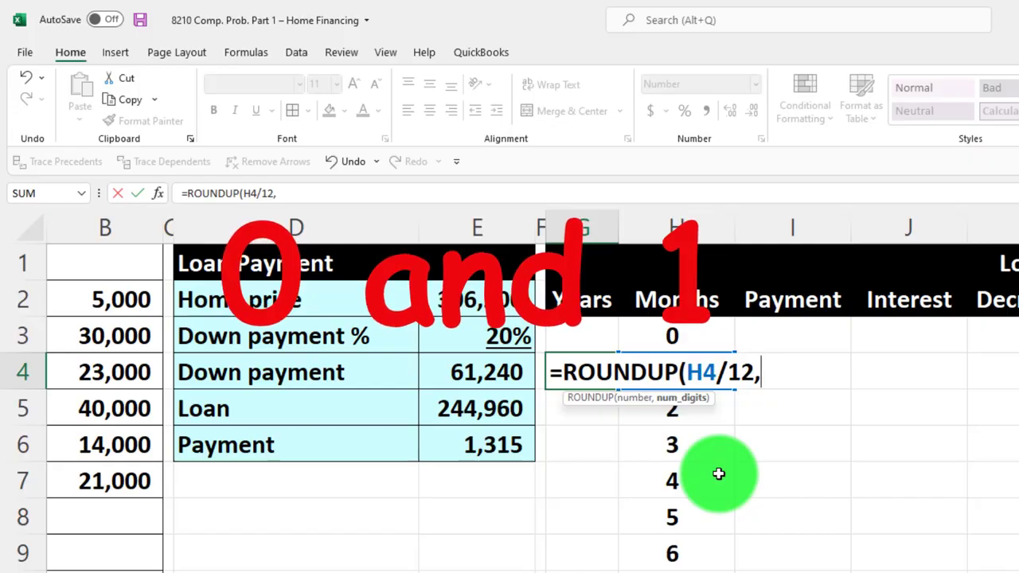
type(".01")
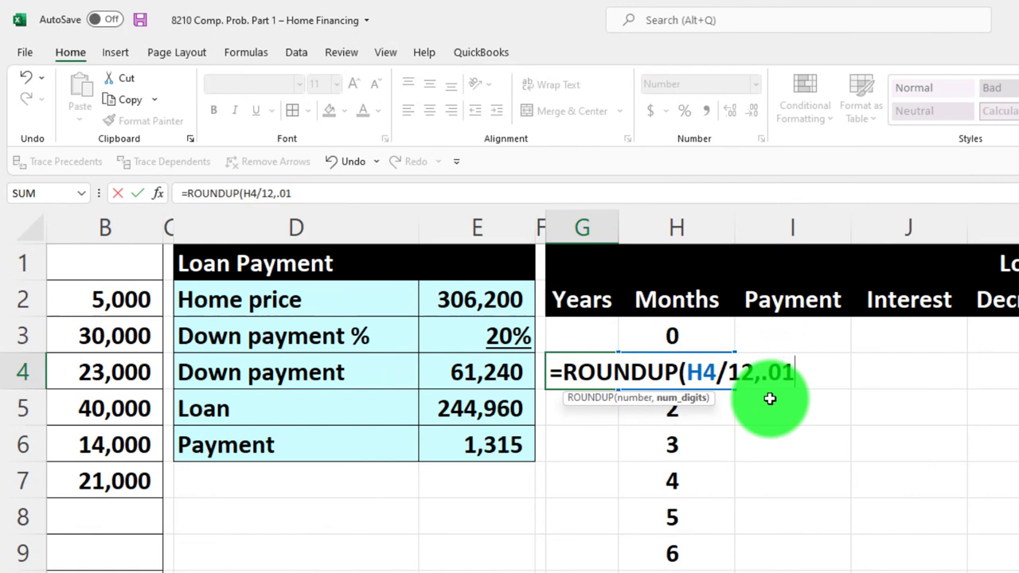
key("Return")
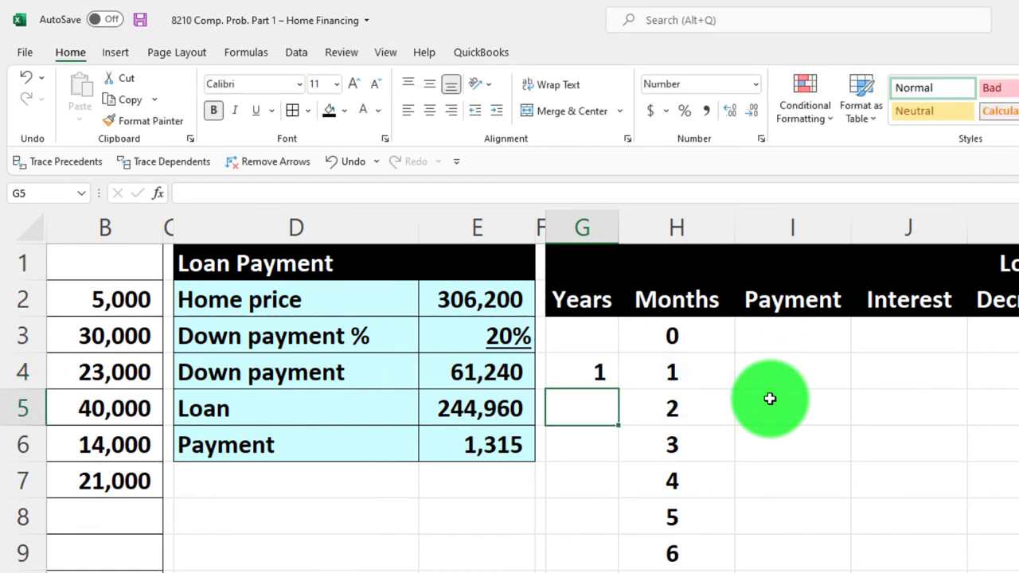
Fill the year formula in G4 down column G alongside the months, keeping whole numbers, and center the filled cells
left_click(595, 371)
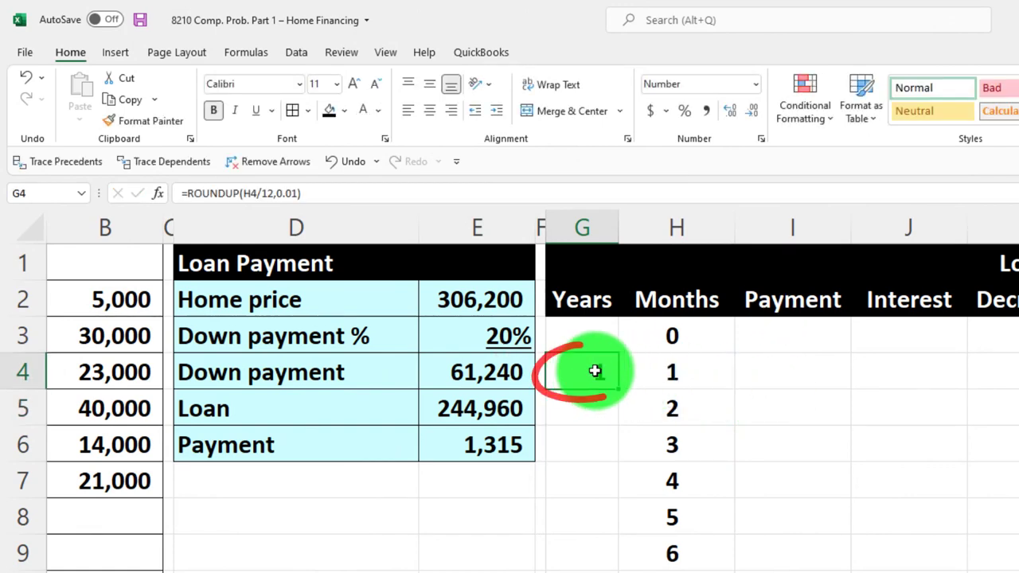
left_click(726, 115)
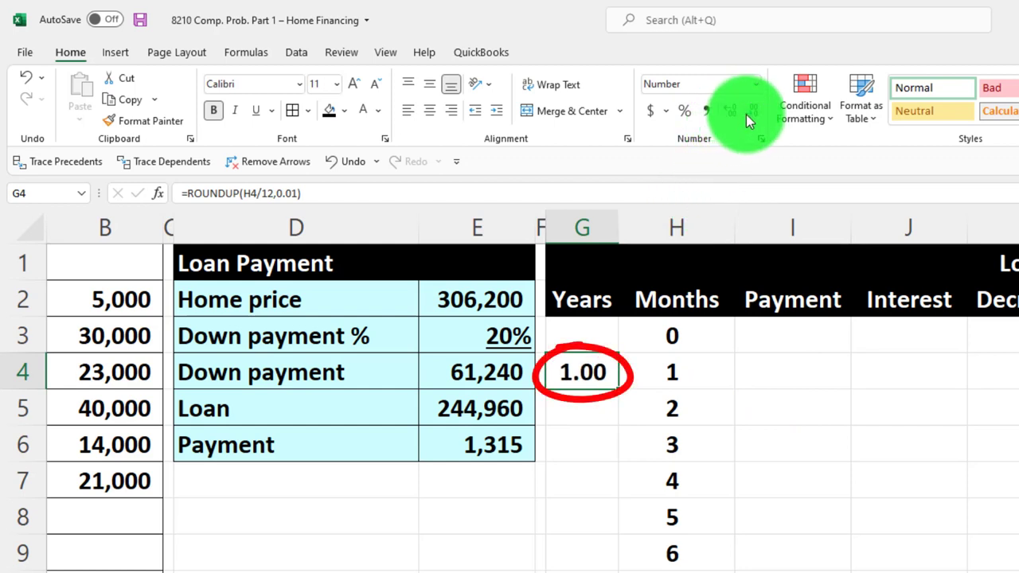
left_click(745, 114)
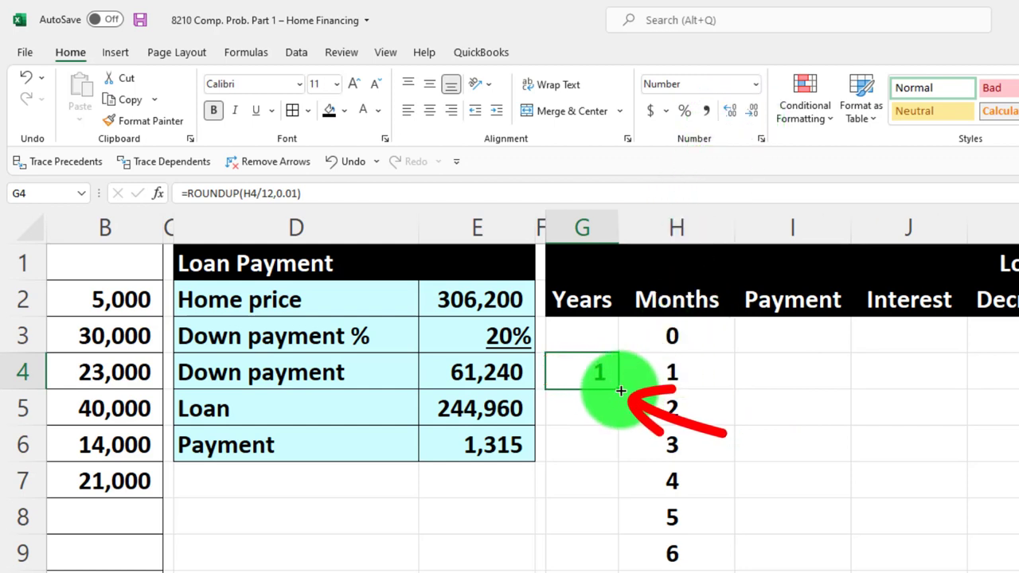
left_click_drag(620, 391, 650, 551)
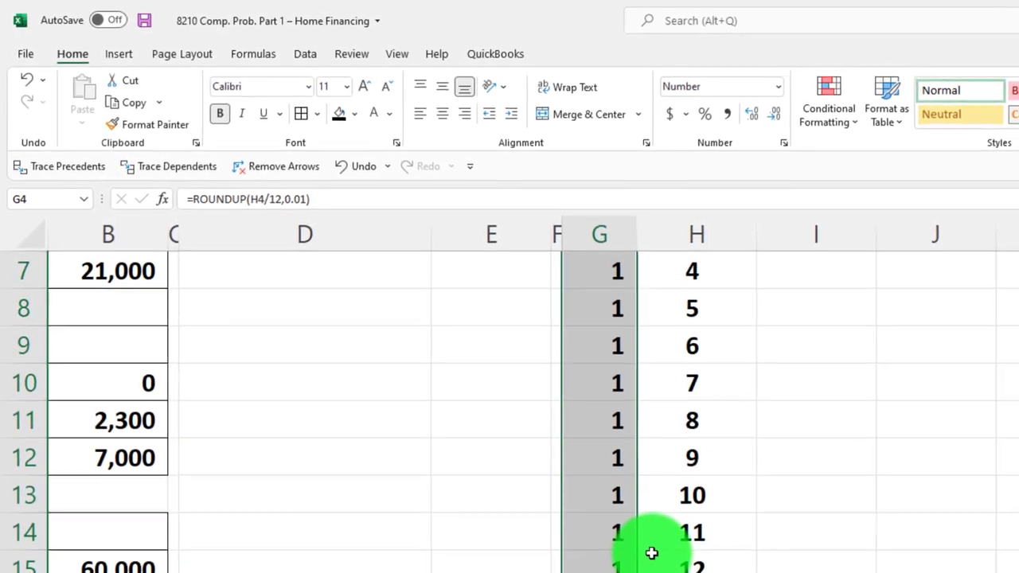
scroll(650, 551, "up", 2)
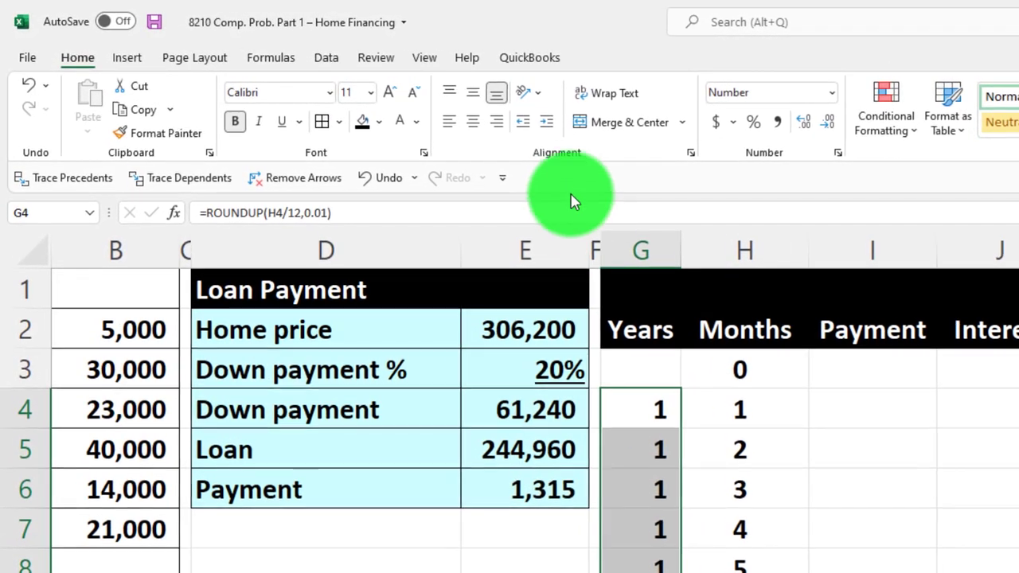
left_click(472, 122)
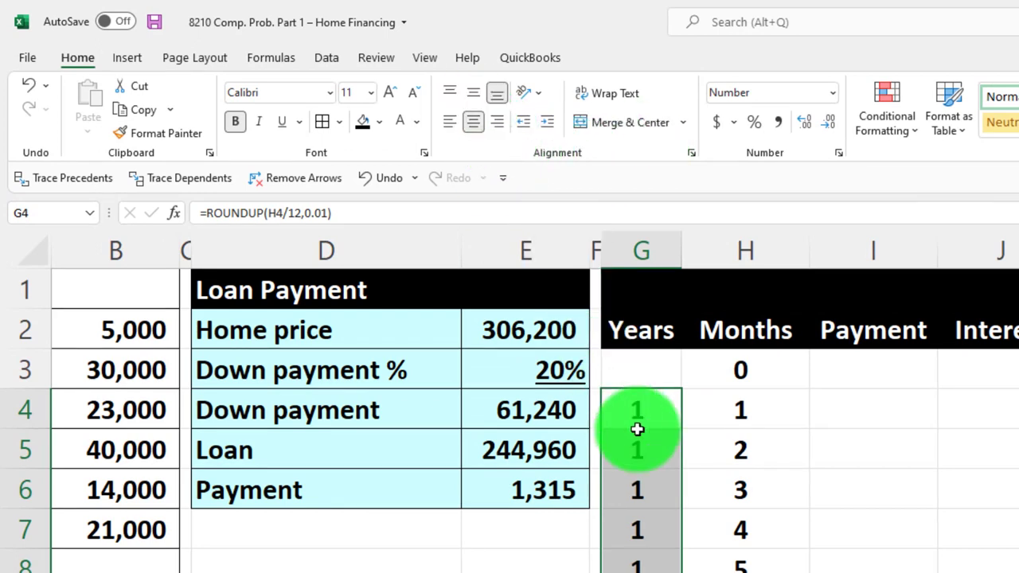
Enter 0 as the starting year in cell G3, above the year formulas
left_click(633, 424)
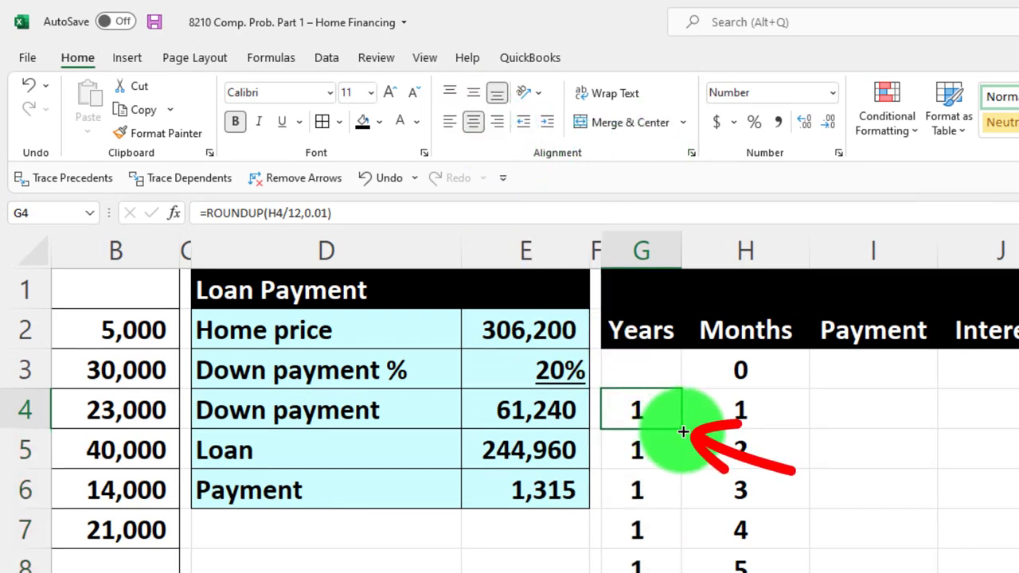
double_click(656, 368)
key("Return")
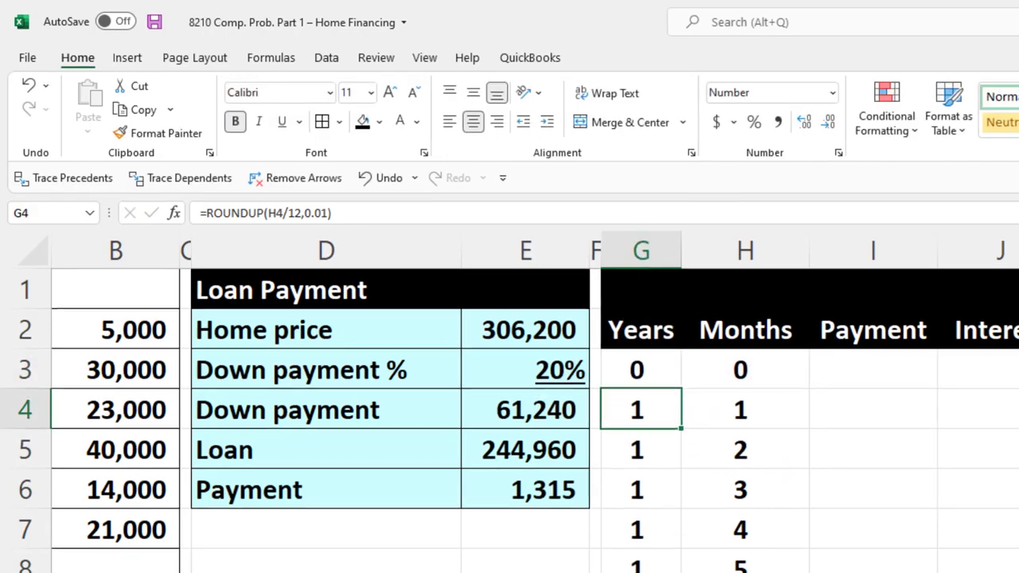
Check how the year numbers in column G line up with the months in column H through row 362
scroll(656, 368, "down", 19)
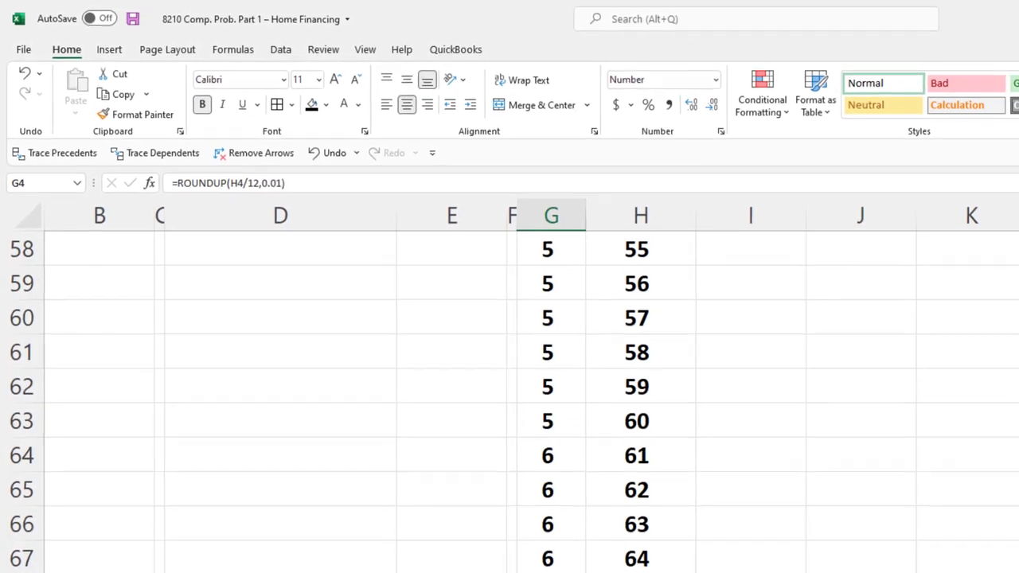
scroll(597, 398, "down", 20)
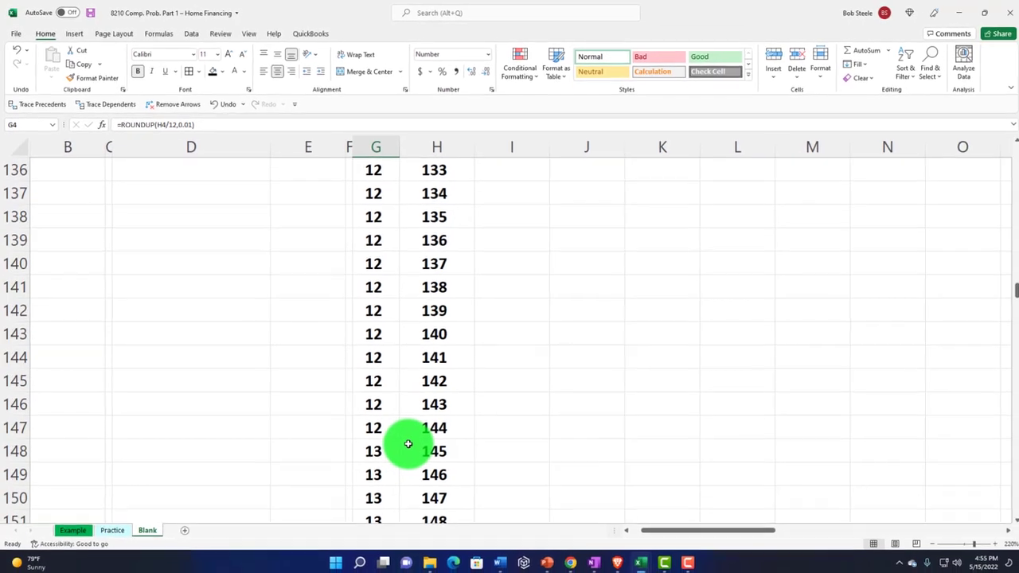
scroll(407, 443, "down", 9)
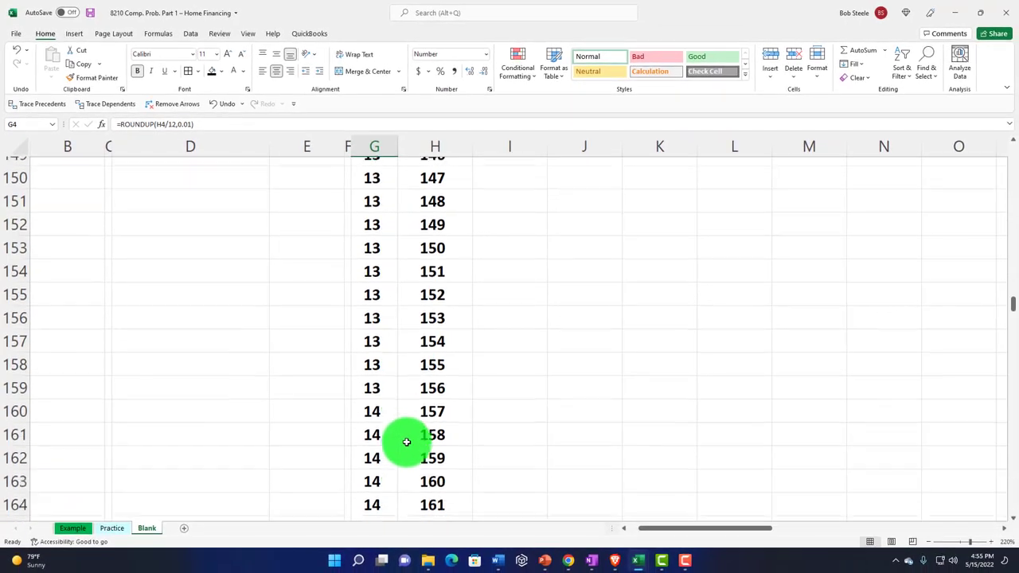
scroll(406, 442, "down", 20)
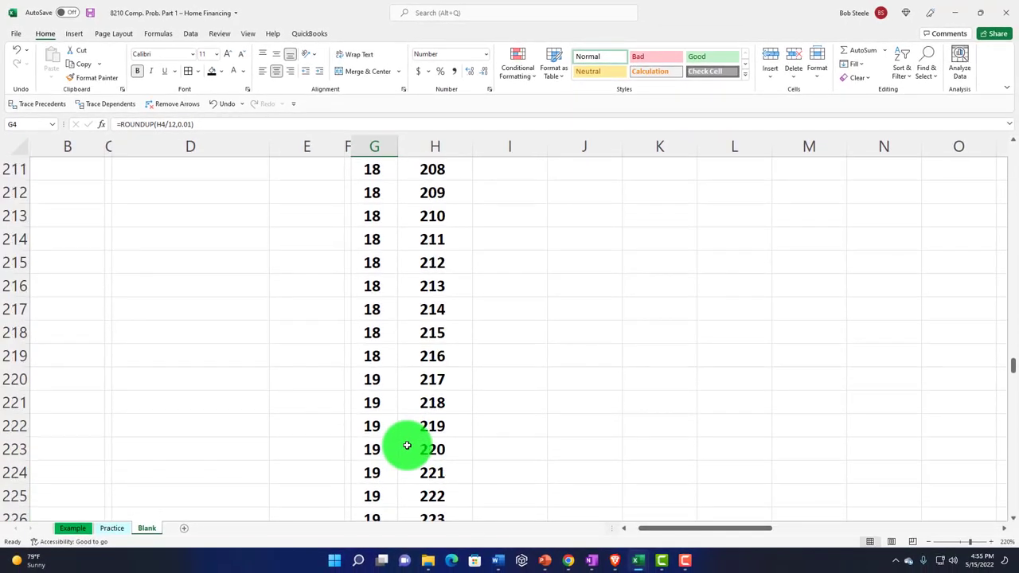
scroll(407, 438, "down", 20)
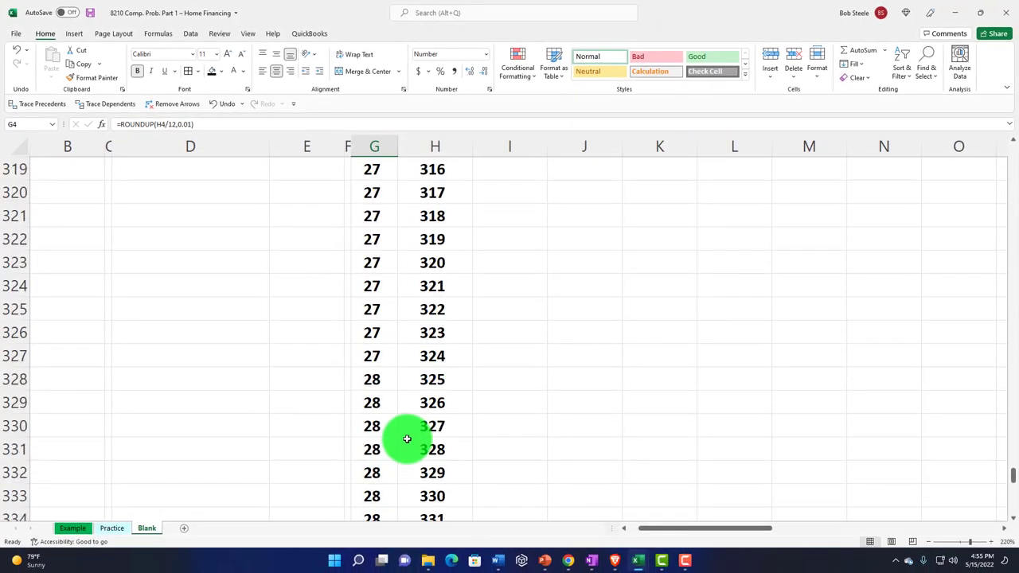
scroll(406, 437, "down", 5)
scroll(402, 325, "up", 2)
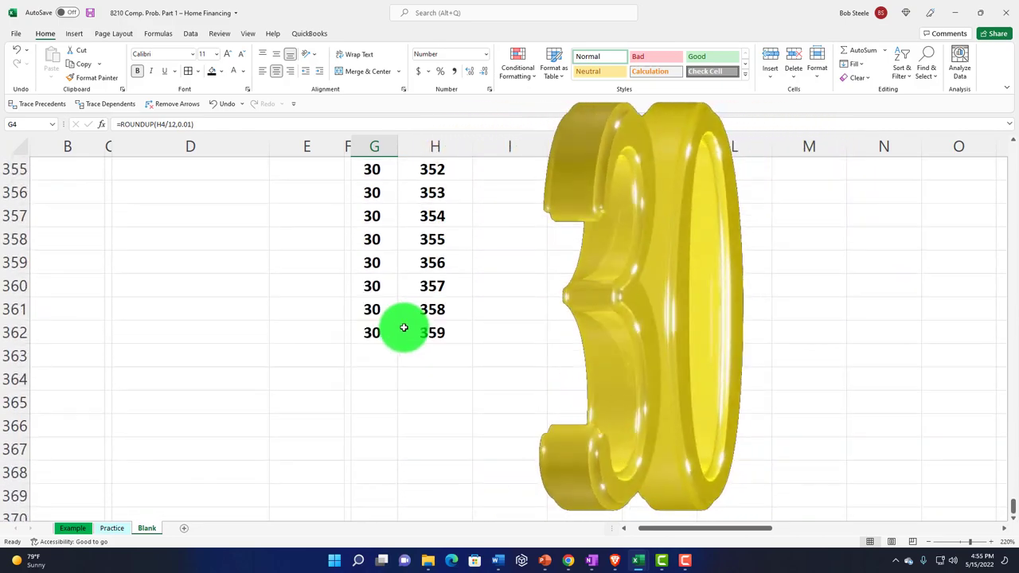
left_click_drag(1011, 504, 987, 145)
Link the opening loan balance in L3 to the Loan amount in E5 of the Loan Payment table
left_click(843, 257)
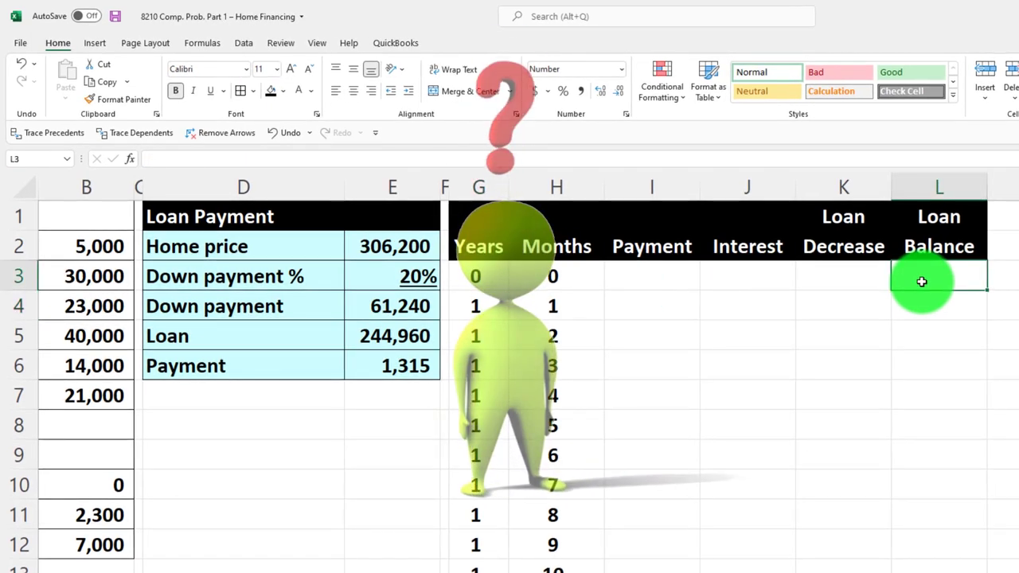
type("=")
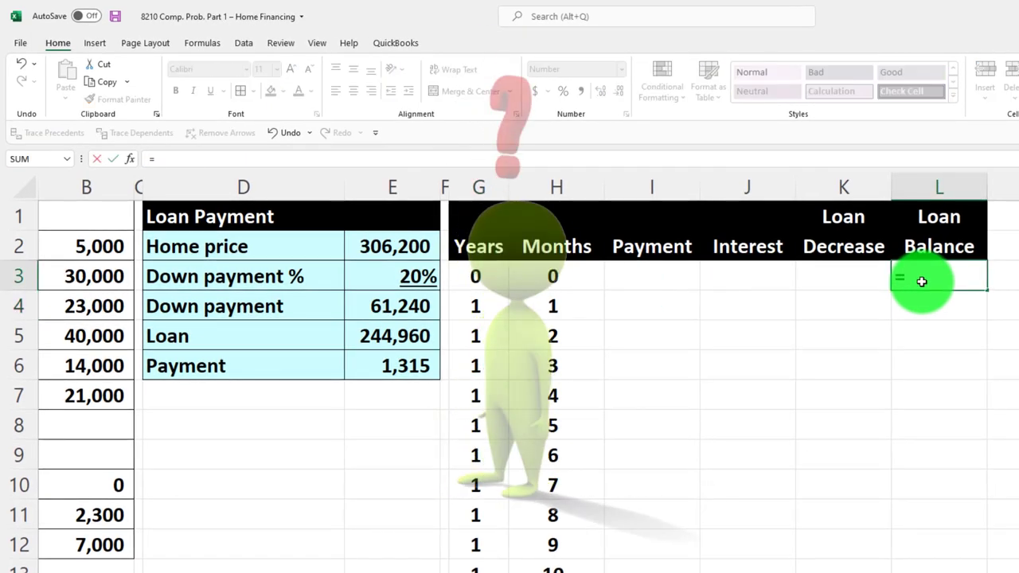
key("Left")
key("Left")
key("Left")
key("Left")
key("Left")
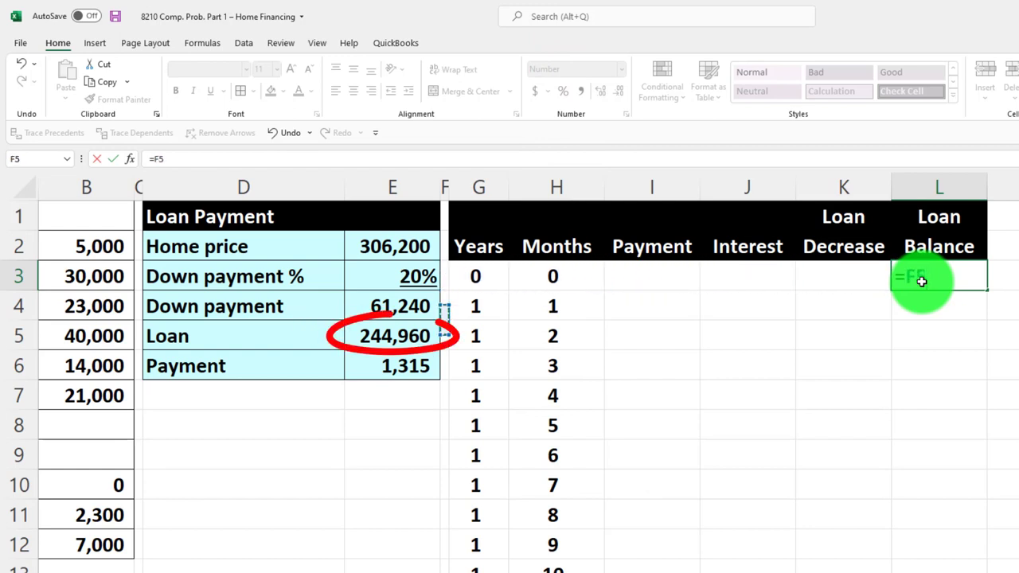
key("Return")
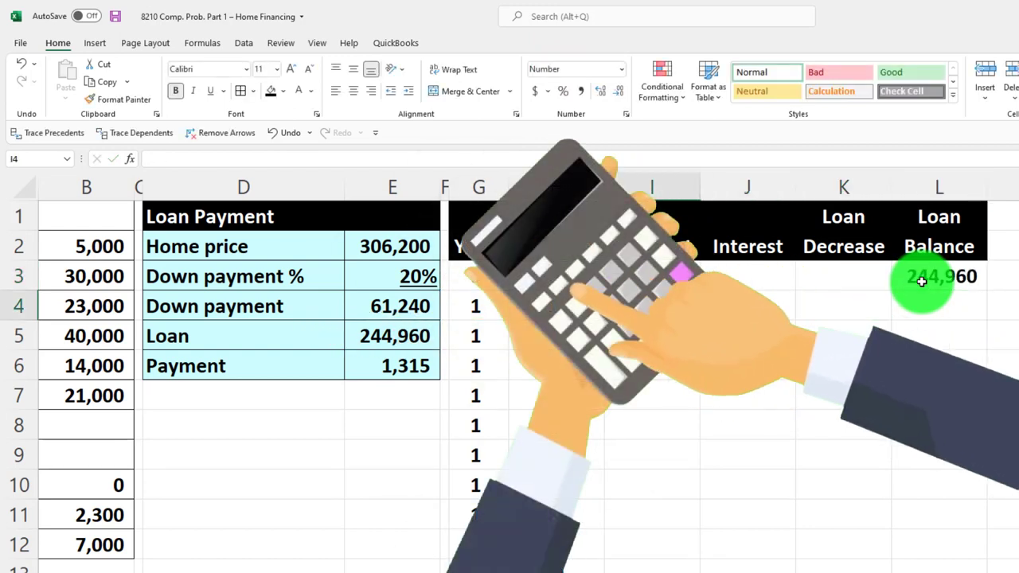
Enter =$E$6 in cell I4 to bring in the monthly payment as an absolute reference
left_click(652, 305)
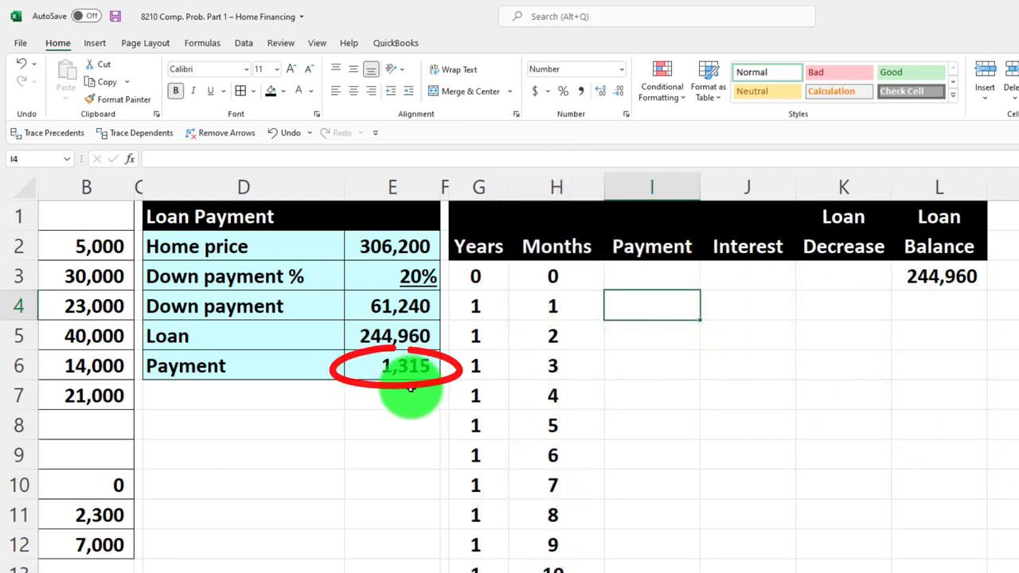
type("=")
key("Left")
key("Left")
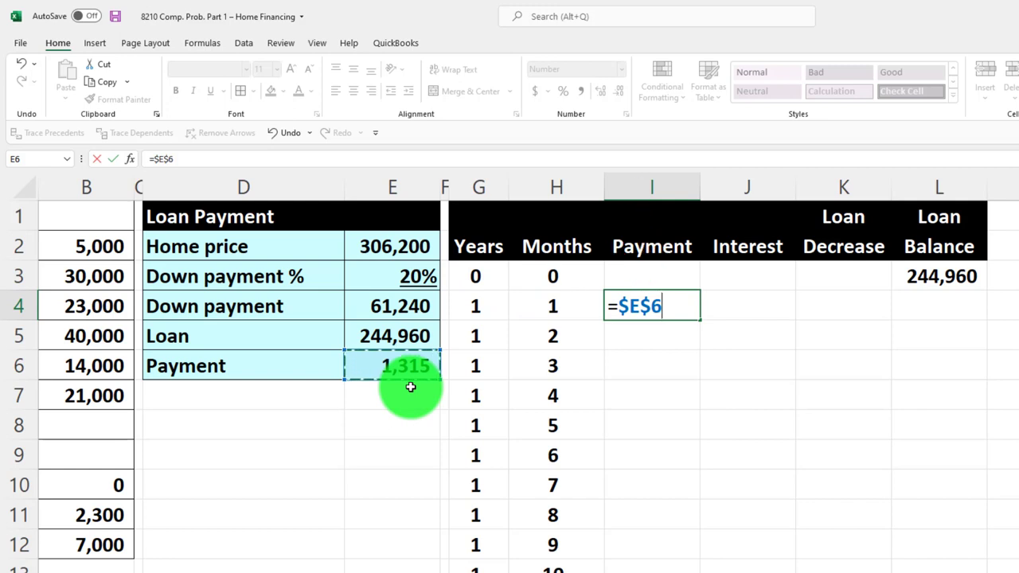
key("Return")
Enter =L3*B32/12 in cell J4 to compute the first month's interest from the prior loan balance and the home purchase rate
key("Up")
key("Right")
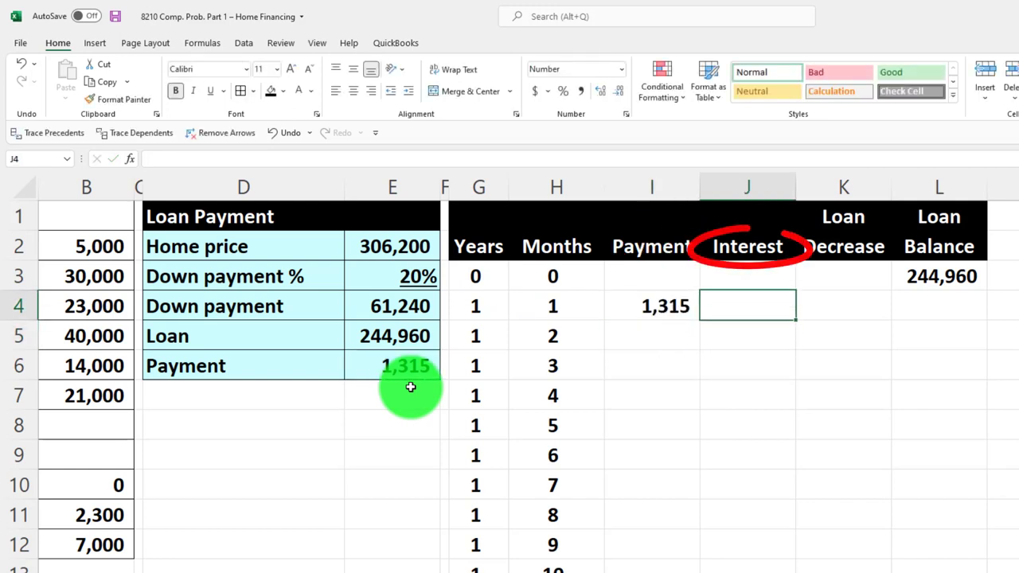
type("=")
key("Right")
key("Right")
key("Up")
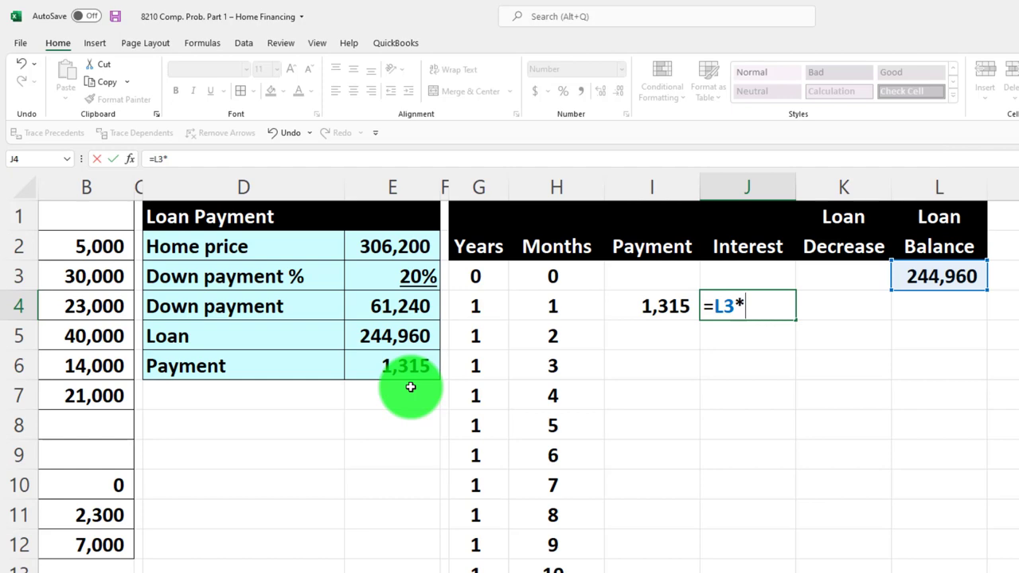
key("Left")
key("Left")
key("Left")
key("Left")
key("Left")
key("Left")
key("Left")
key("Left")
key("Down")
key("Down")
key("Down")
key("Down")
key("Down")
key("Down")
key("Down")
key("Down")
key("Down")
key("Down")
key("Down")
key("Down")
key("Down")
key("Down")
key("Down")
key("Down")
key("Down")
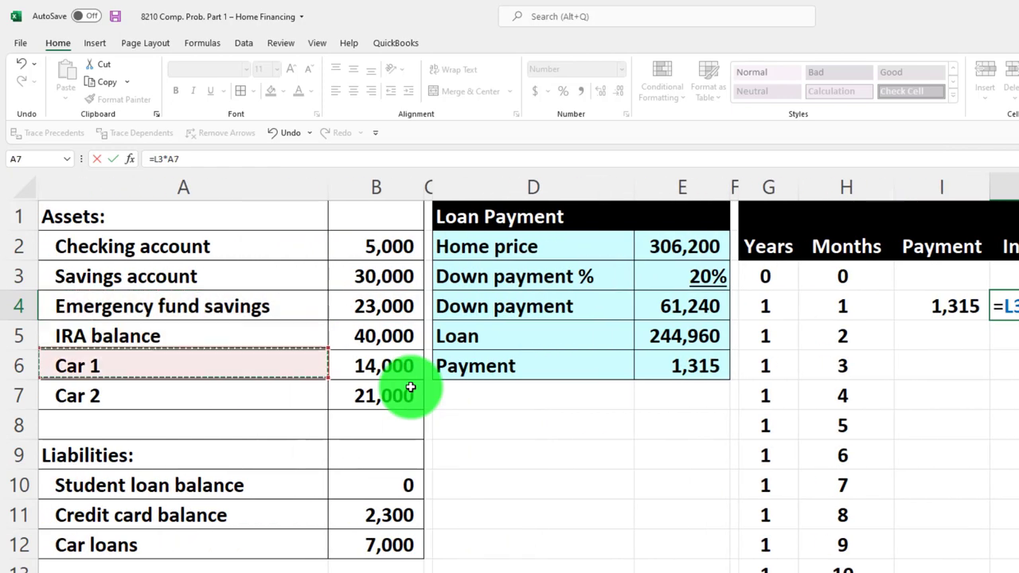
key("Down")
key("Down")
key("Down")
key("Down")
key("Down")
key("Down")
key("Down")
key("Down")
key("Down")
key("Down")
key("Down")
key("Down")
key("Down")
key("Down")
key("Right")
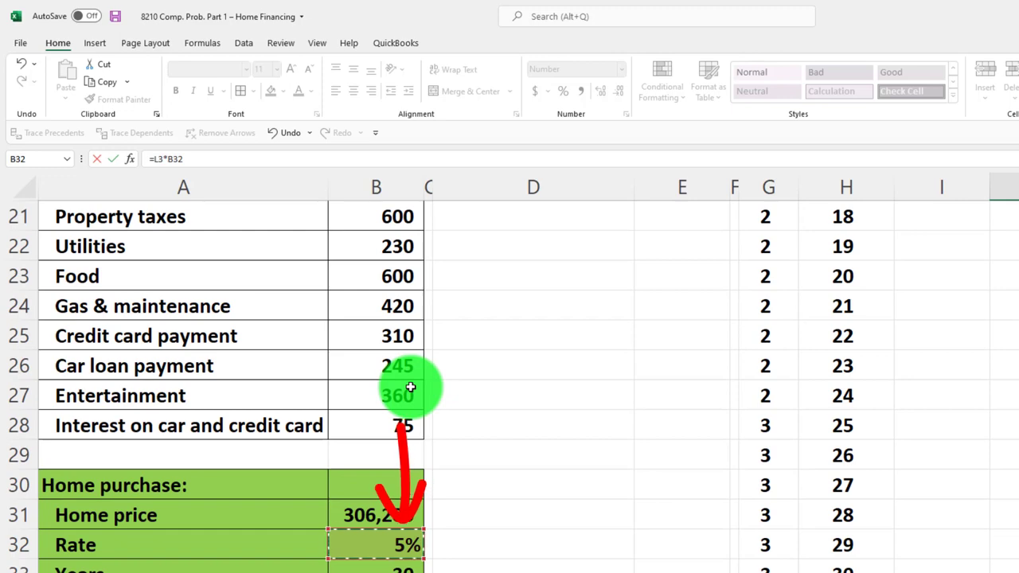
type("/12")
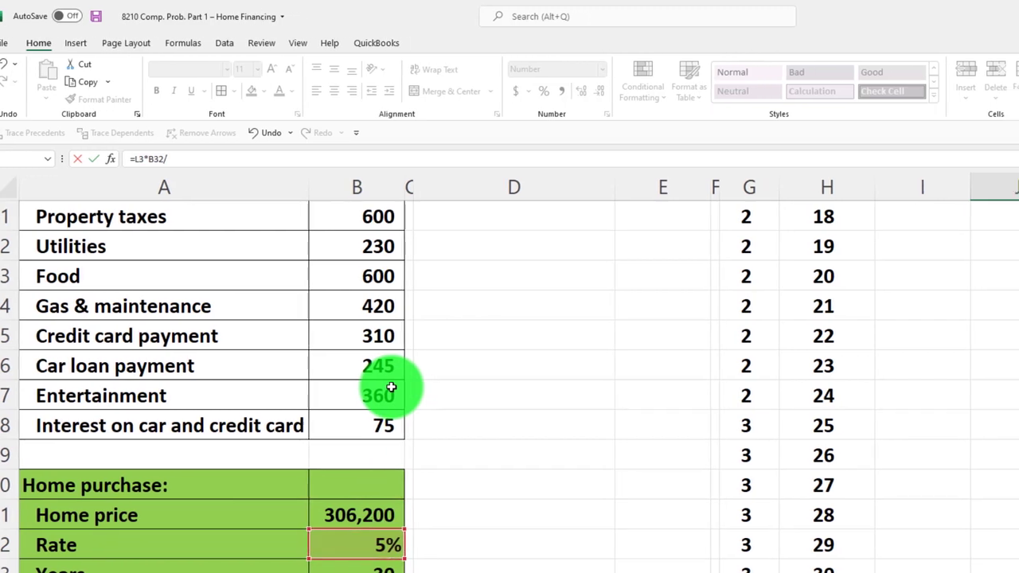
scroll(868, 411, "up", 10)
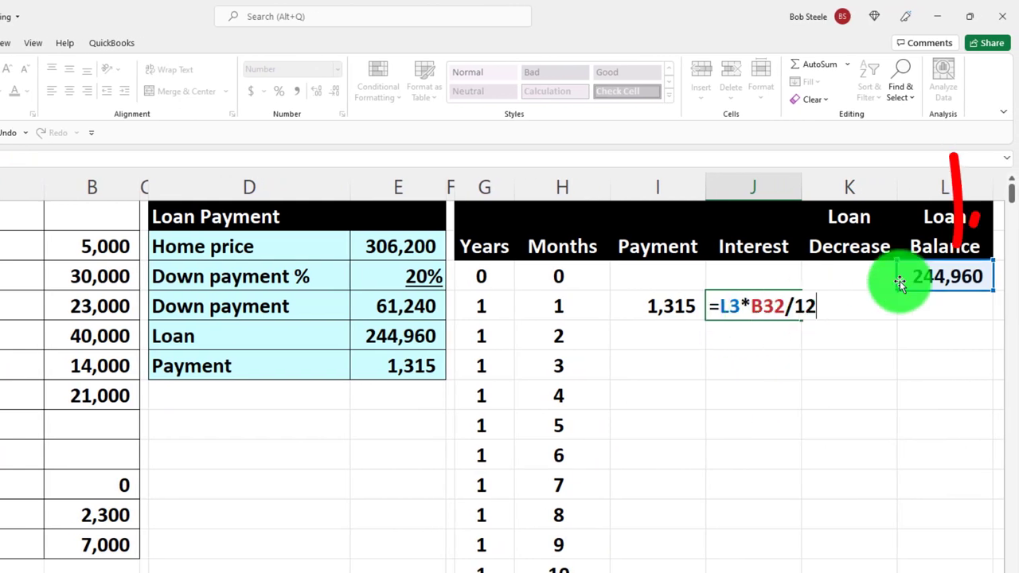
Make the rate reference in the J4 interest formula absolute so it reads =L3*$B$32/12
left_click(763, 307)
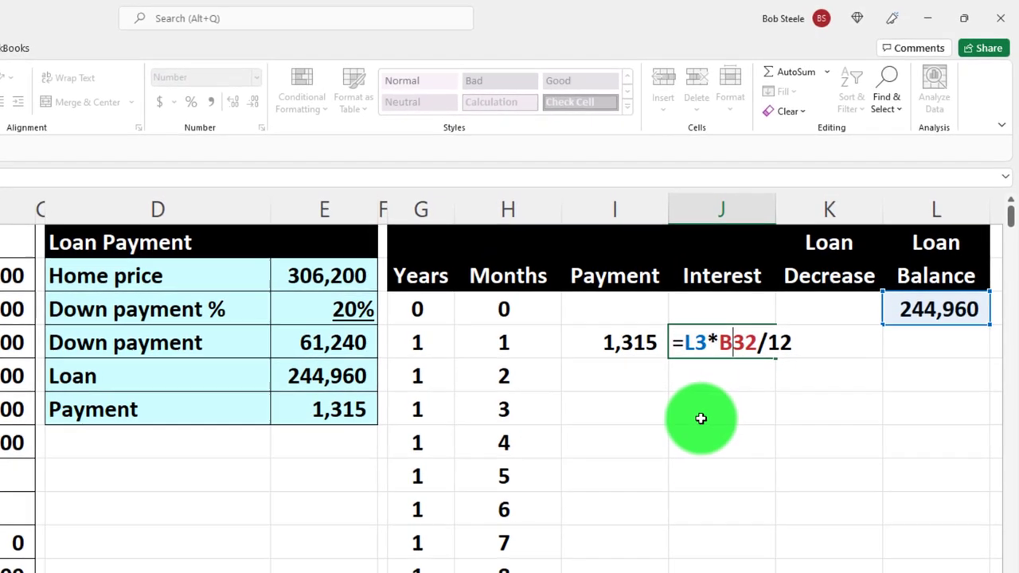
key("F4")
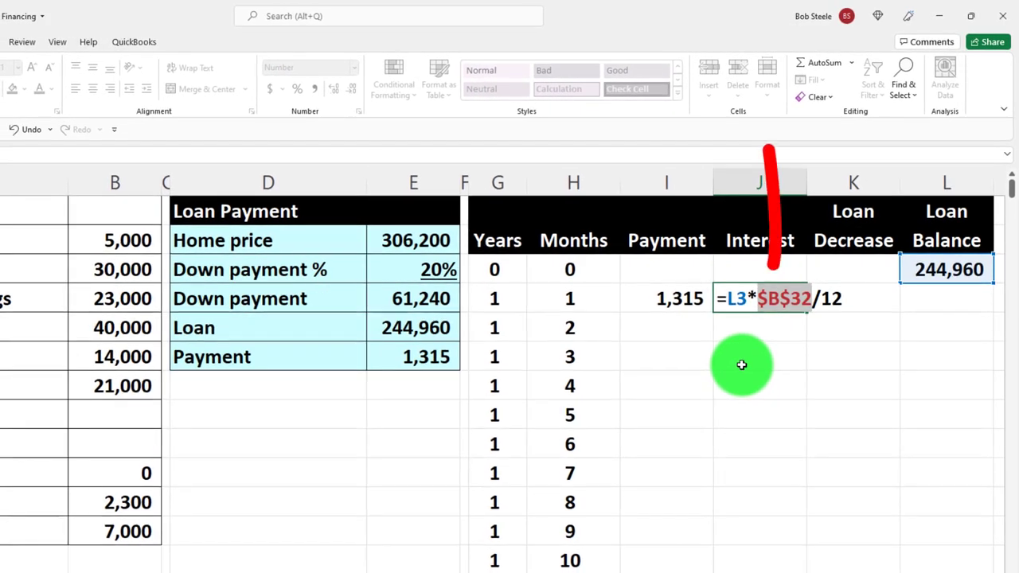
key("Return")
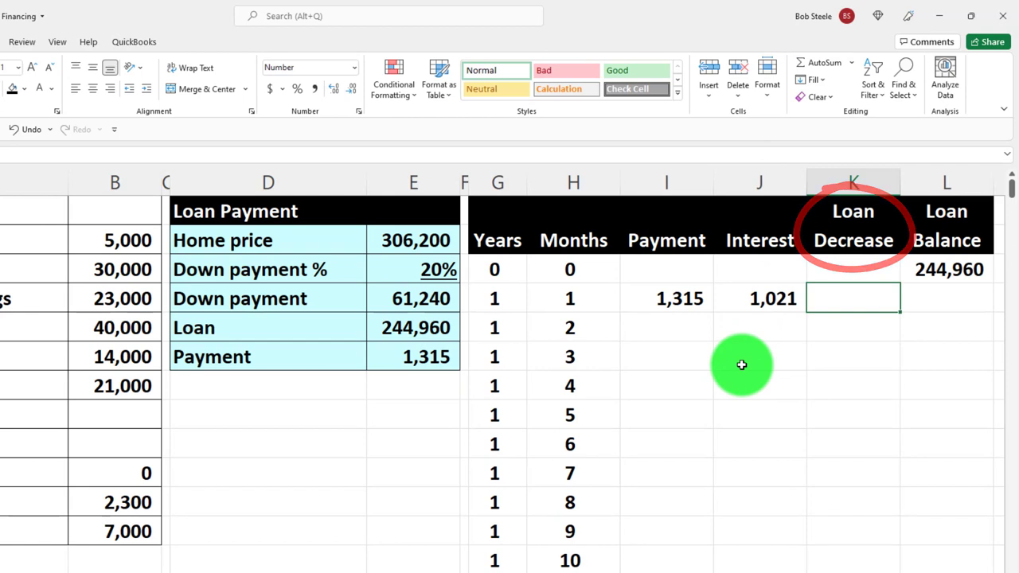
Enter =I4-J4 in cell K4 to compute the loan decrease as payment less interest
type("=I4")
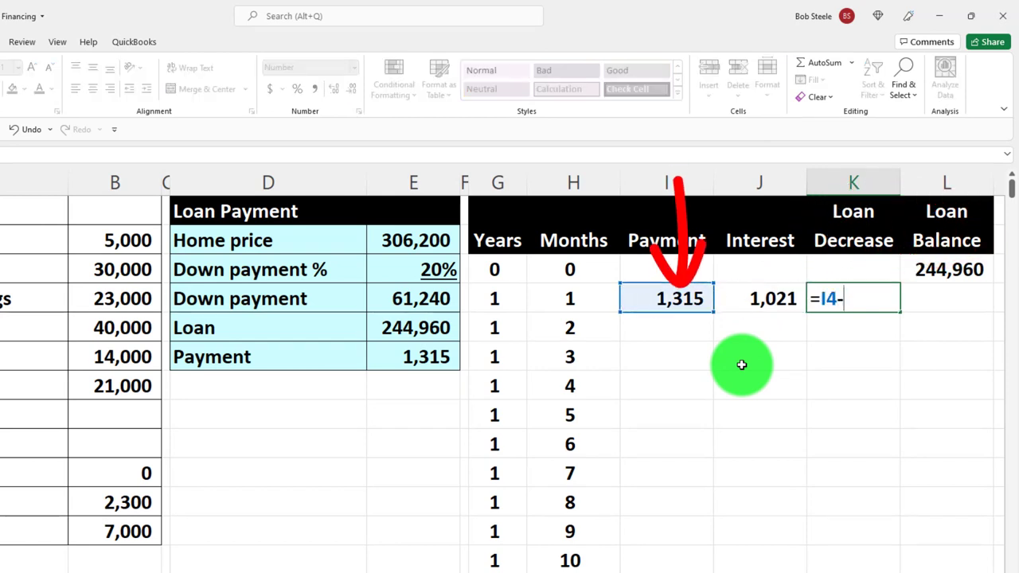
type("-")
key("Left")
key("Return")
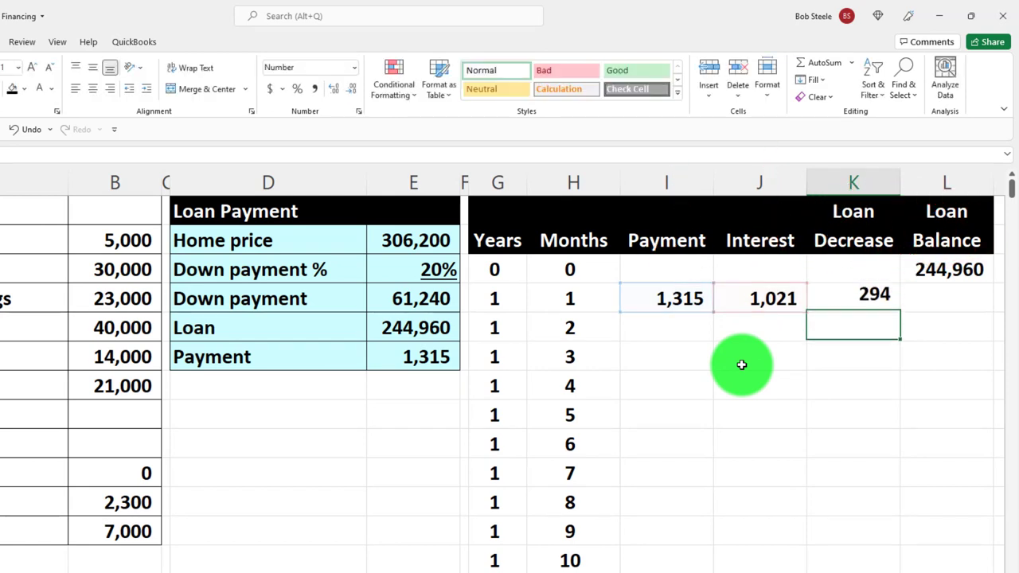
Enter =L3-K4 in cell L4 to compute the month 1 loan balance, and check the cells it references
key("Up")
key("Right")
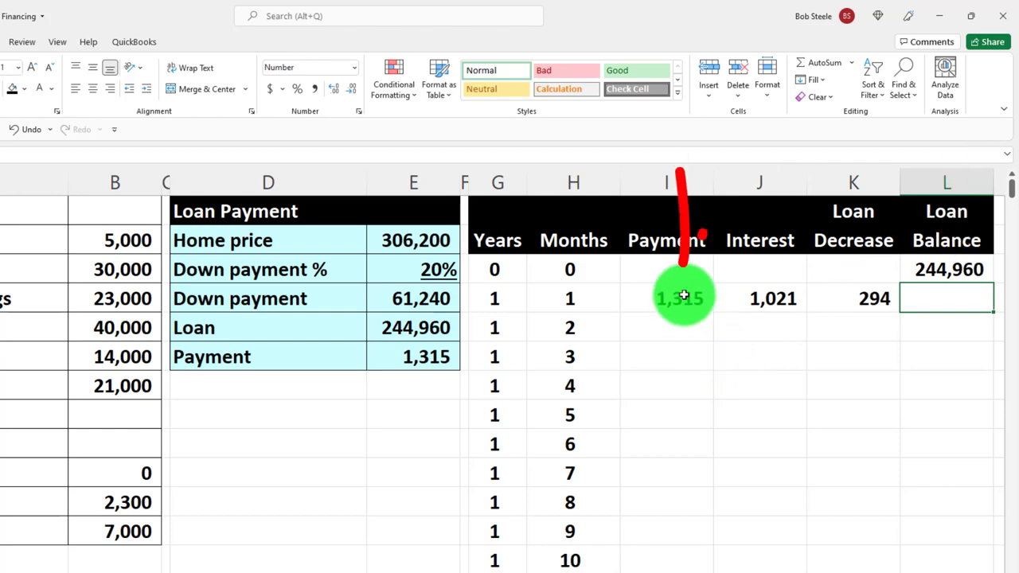
key("Left")
key("Left")
key("Left")
key("Right")
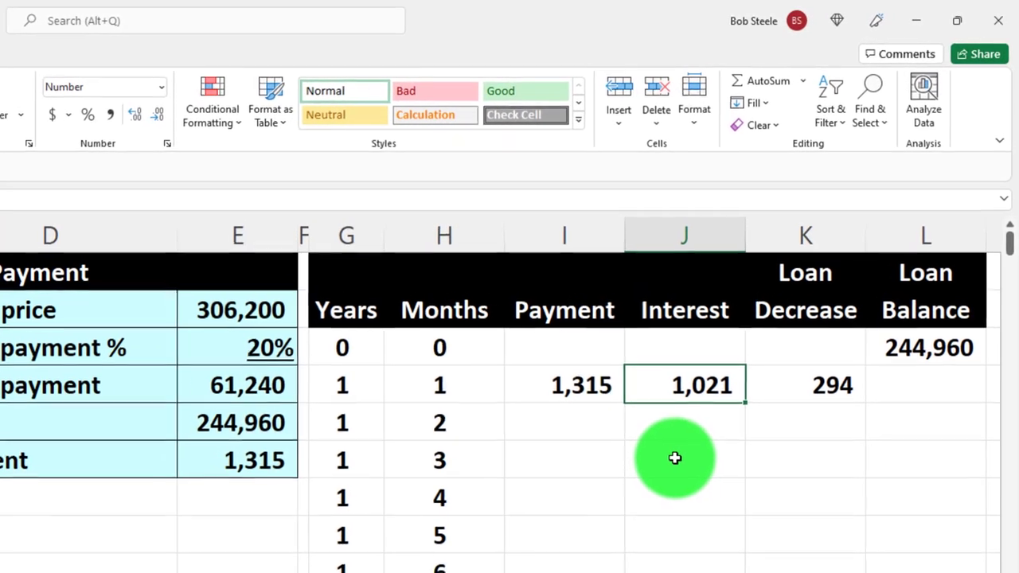
key("Right")
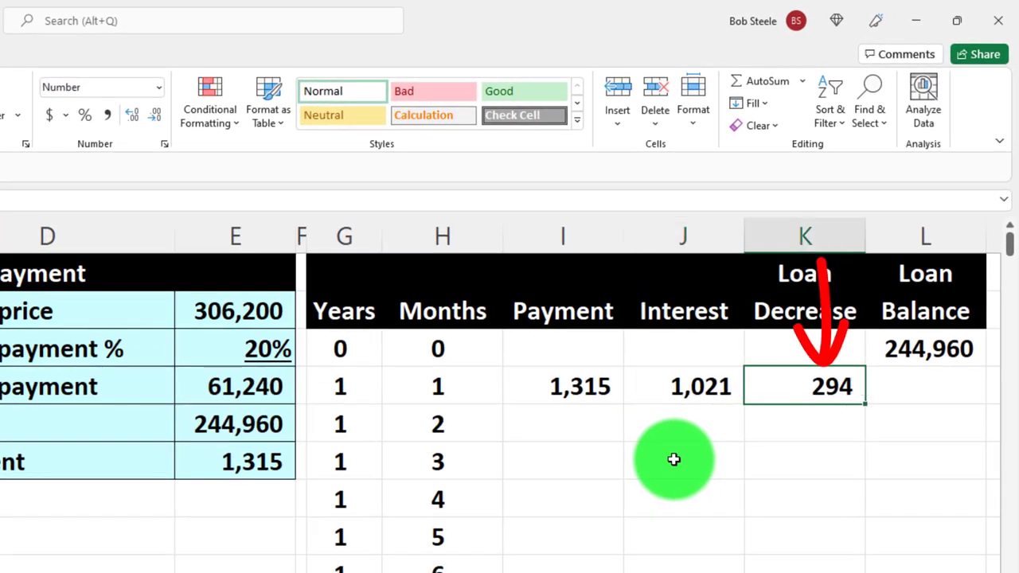
key("Right")
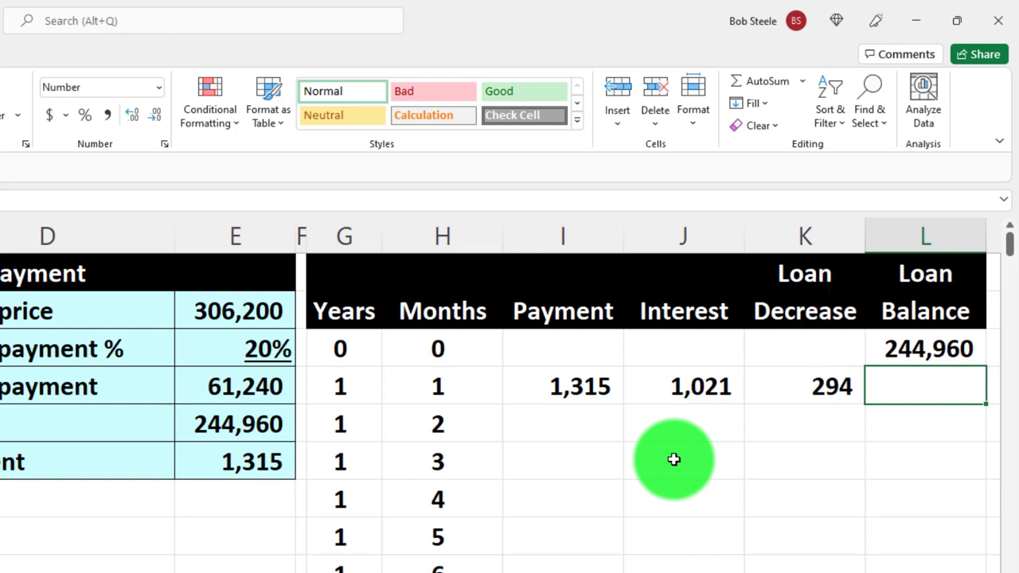
type("=")
key("Up")
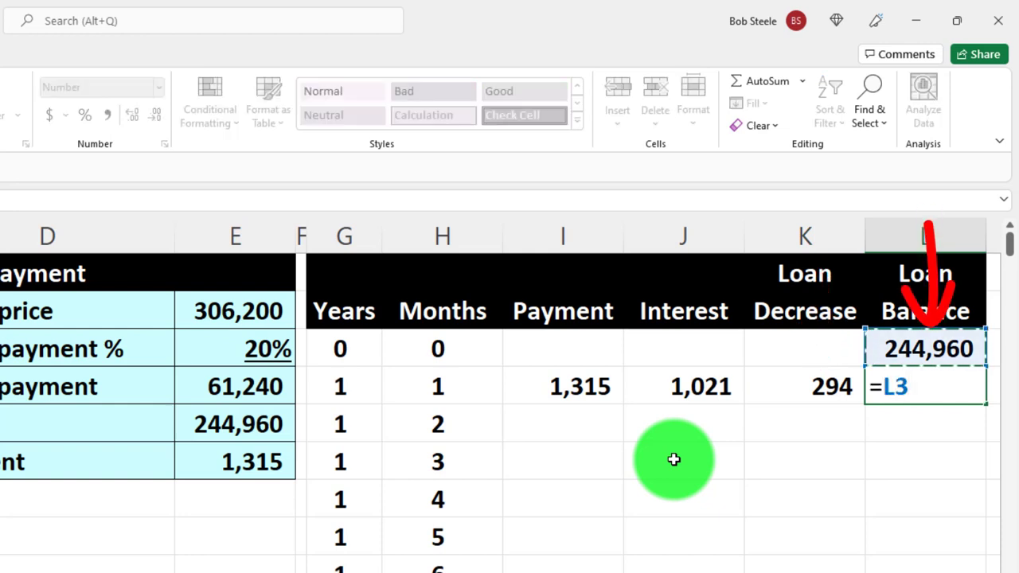
type("-")
key("Left")
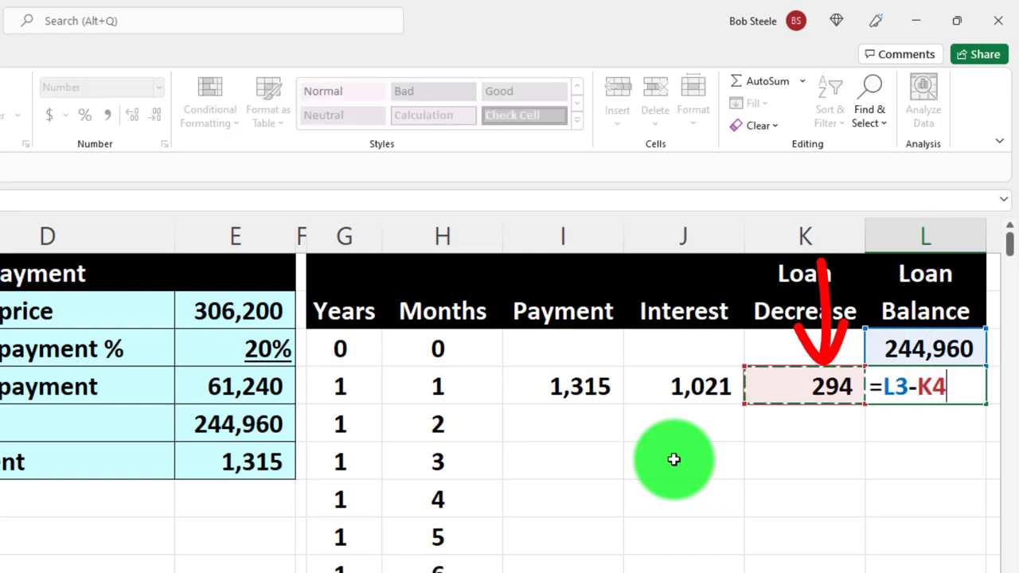
key("Return")
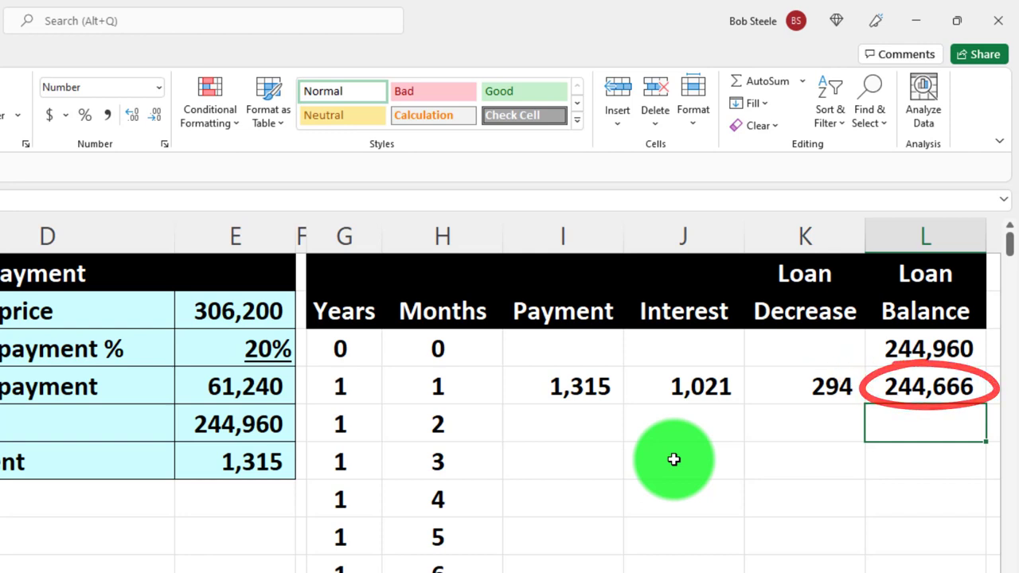
double_click(893, 387)
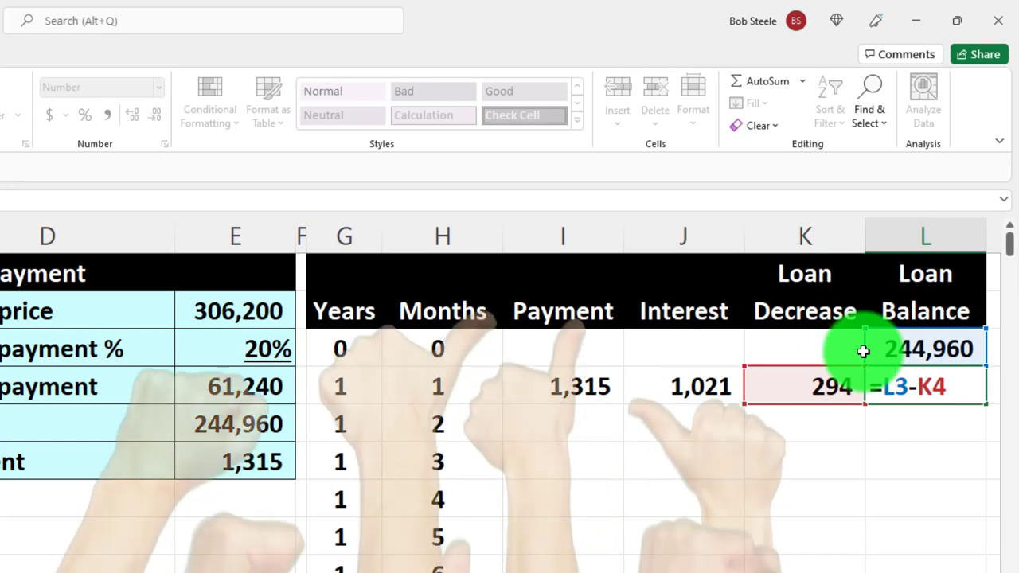
key("Return")
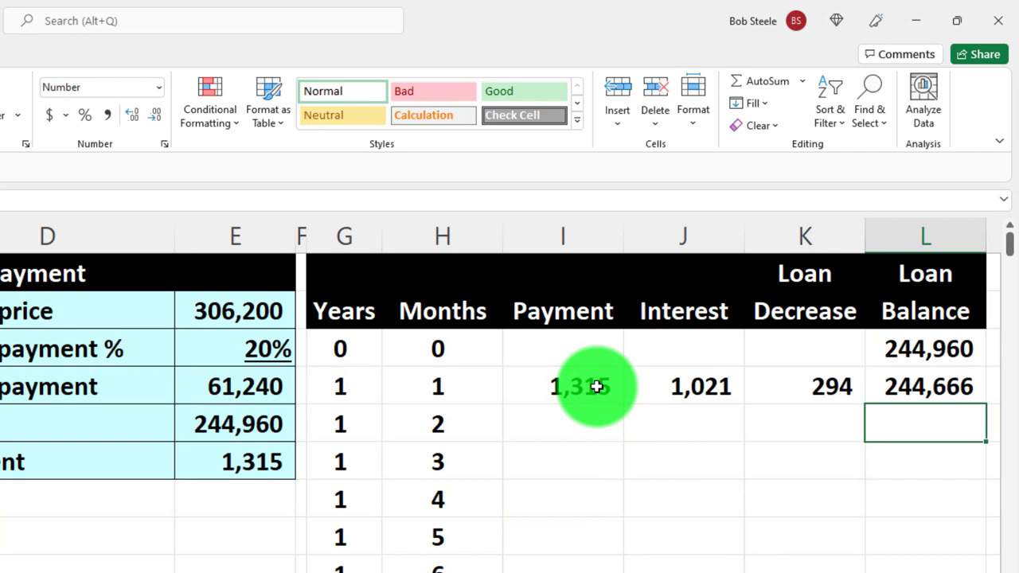
Fill the payment, interest, loan decrease and loan balance formulas in I4:L4 down through row 362, and check the filled rows
left_click_drag(596, 386, 882, 390)
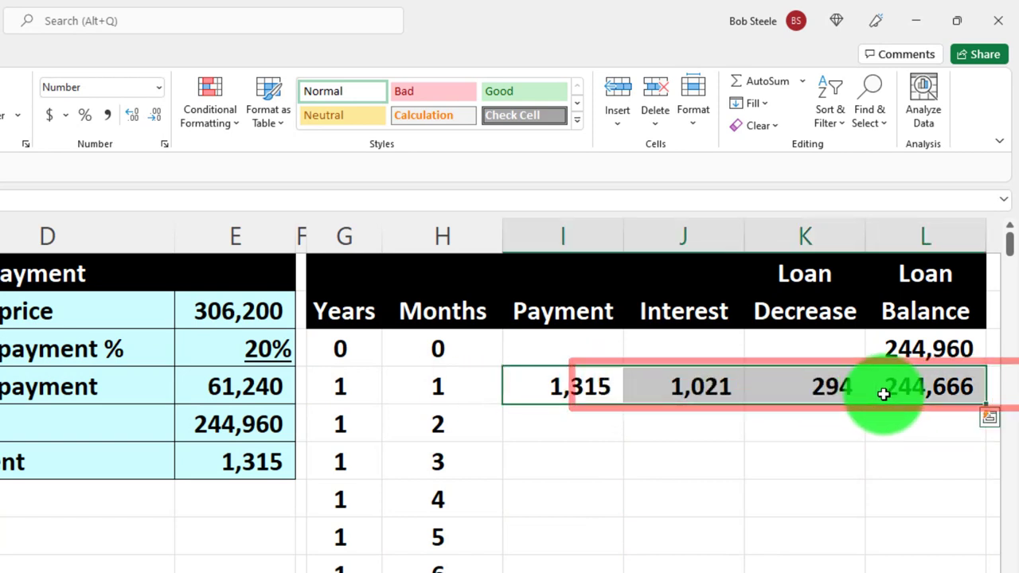
double_click(987, 406)
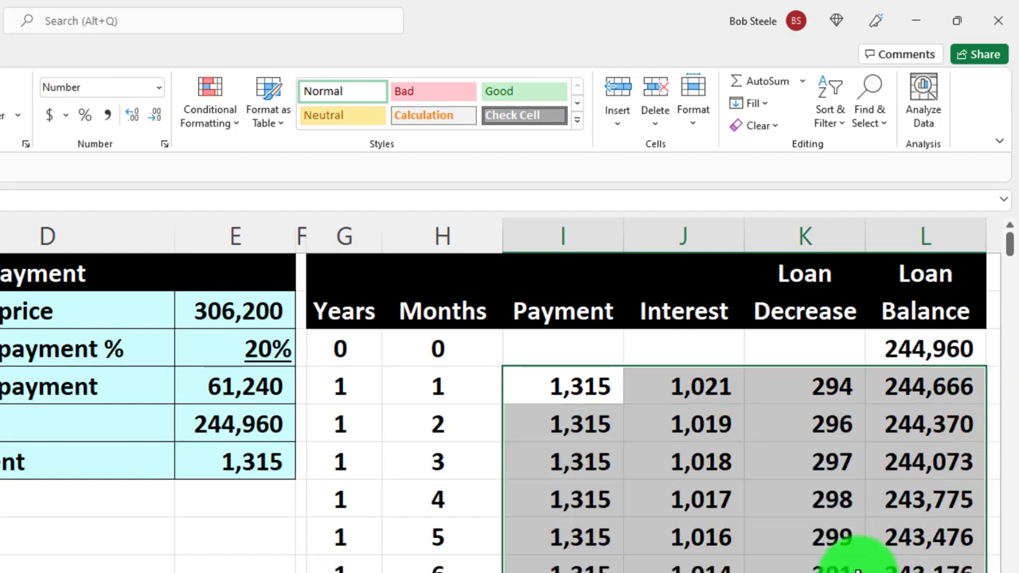
scroll(856, 569, "down", 6)
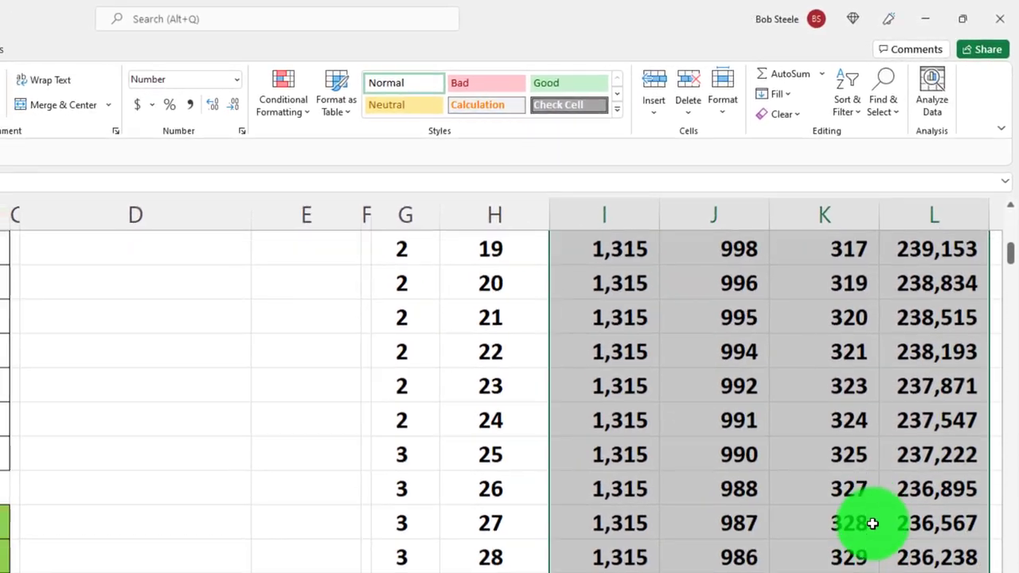
scroll(820, 549, "up", 7)
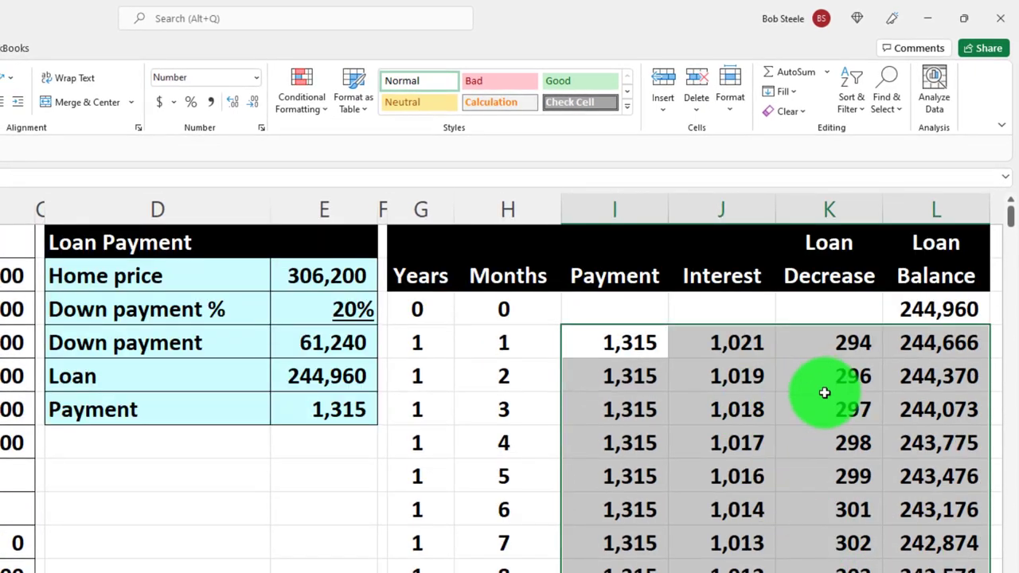
scroll(825, 389, "down", 15)
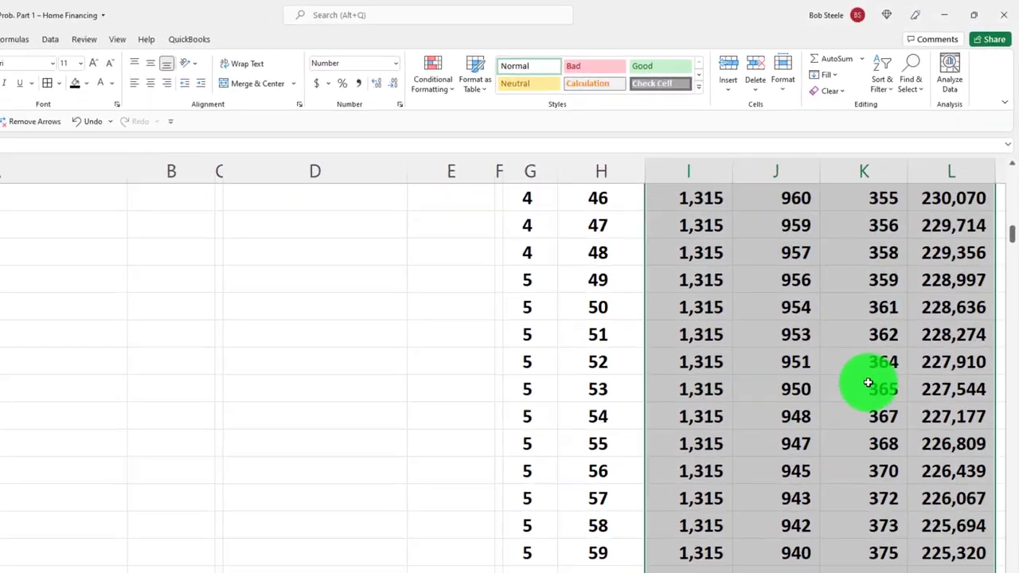
scroll(866, 385, "down", 20)
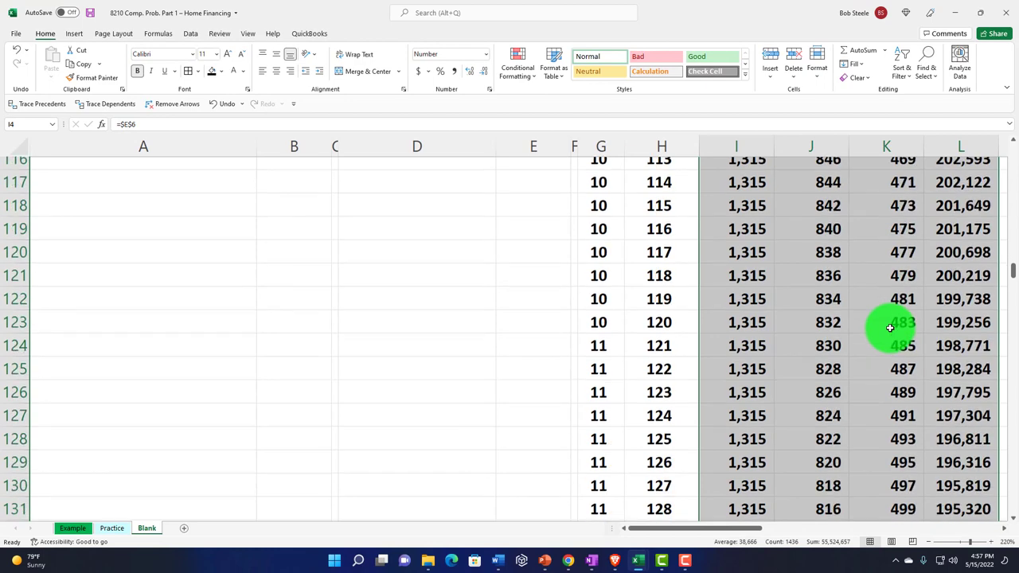
scroll(890, 327, "down", 9)
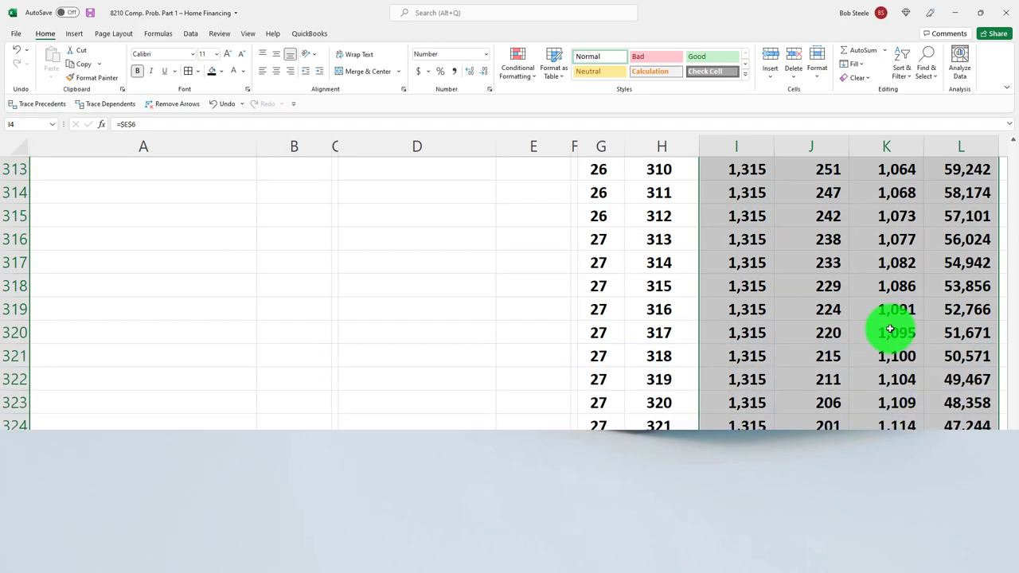
scroll(888, 329, "down", 9)
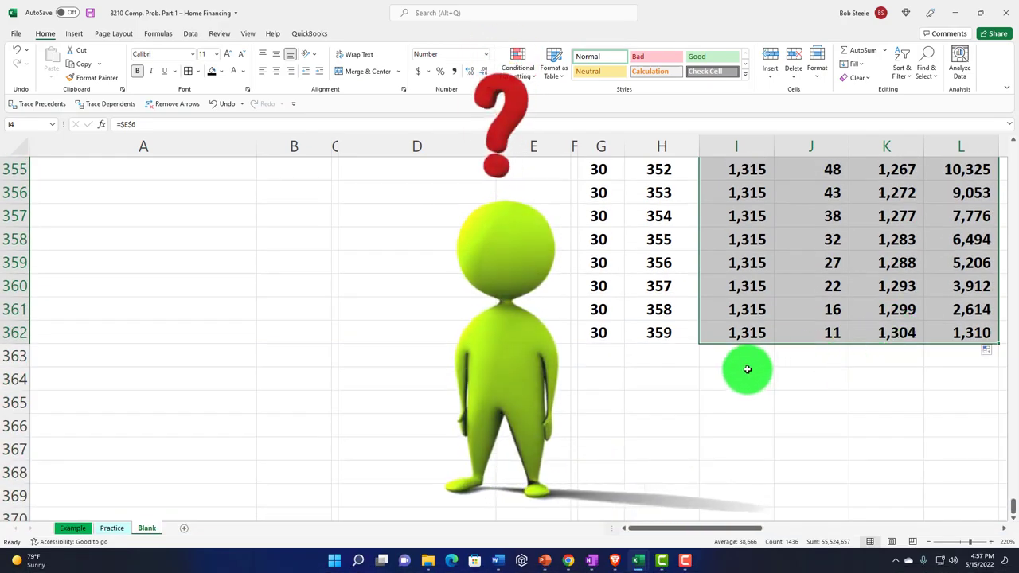
Add cell borders and a light blue fill to the amortization table's data range G3:L362
left_click_drag(608, 337, 943, 272)
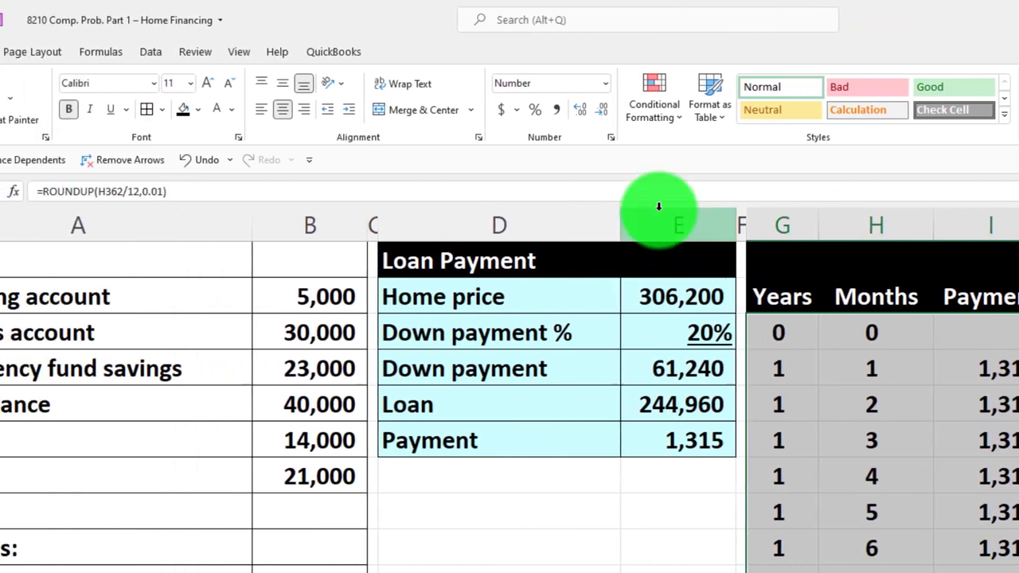
left_click(291, 112)
left_click(341, 111)
left_click(328, 313)
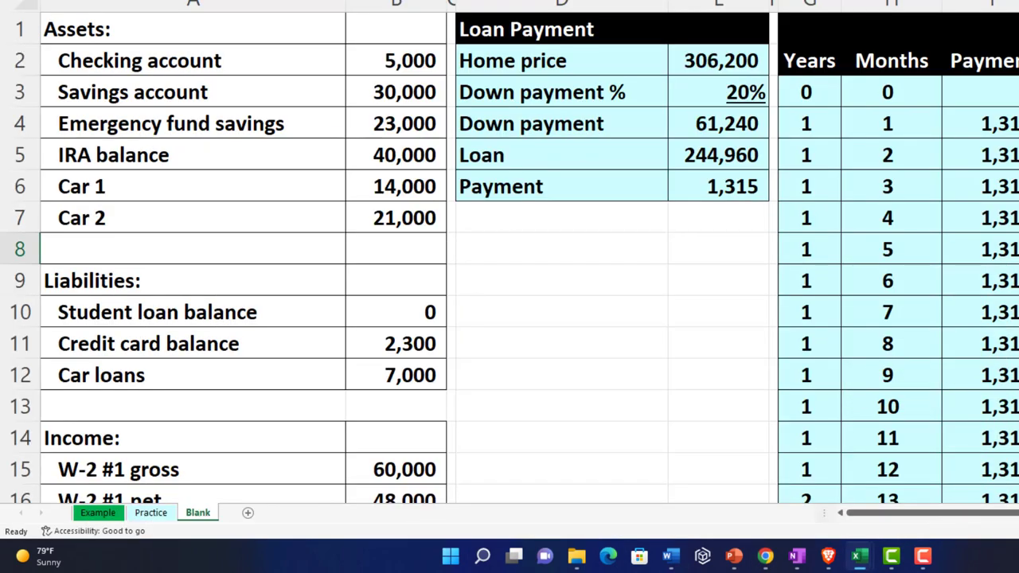
Copy the narrow spacer column F's format and width to column M with Format Painter
scroll(1018, 359, "down", 1)
left_click(1018, 379)
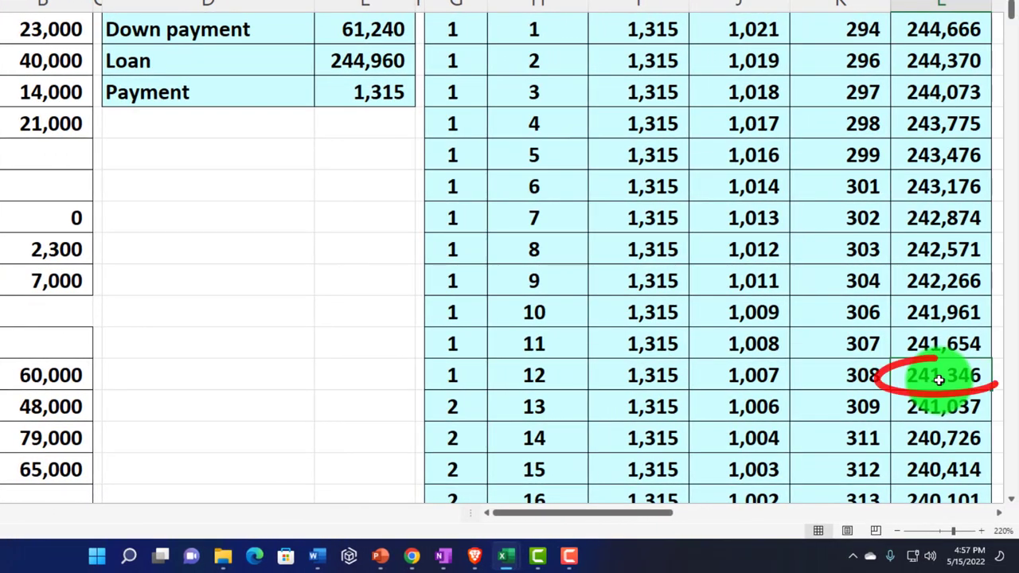
scroll(939, 380, "up", 1)
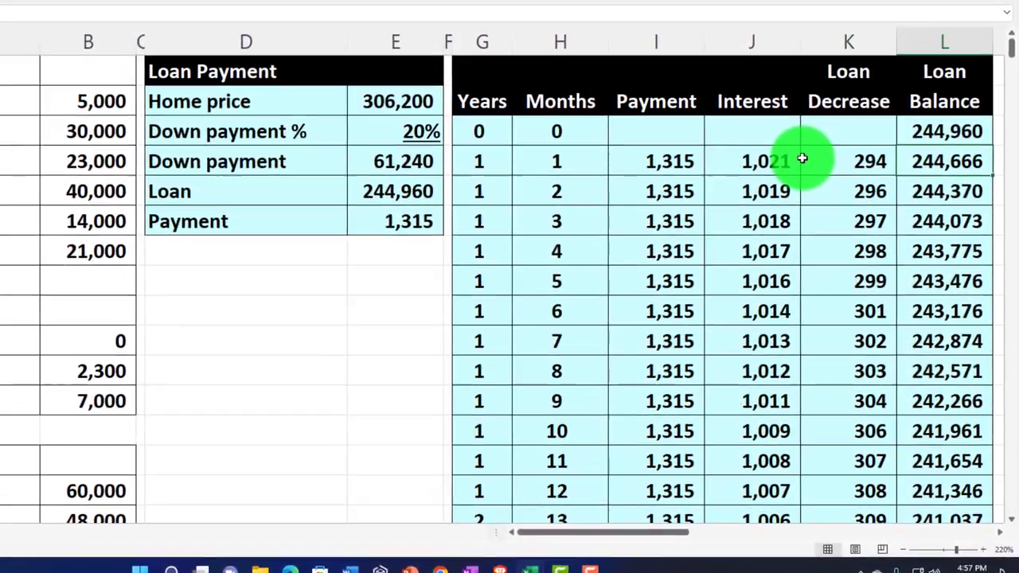
left_click(1018, 120)
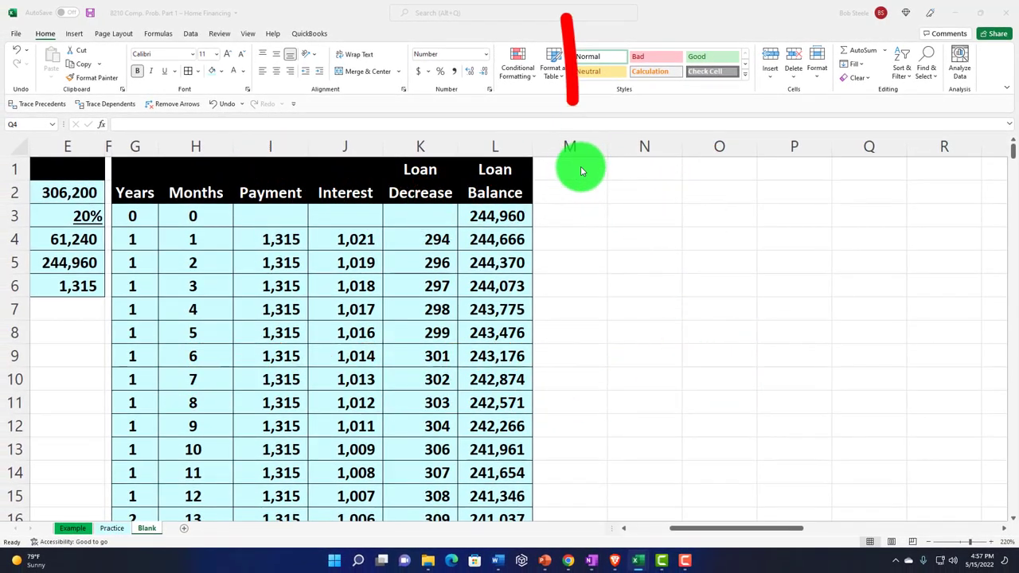
left_click(109, 146)
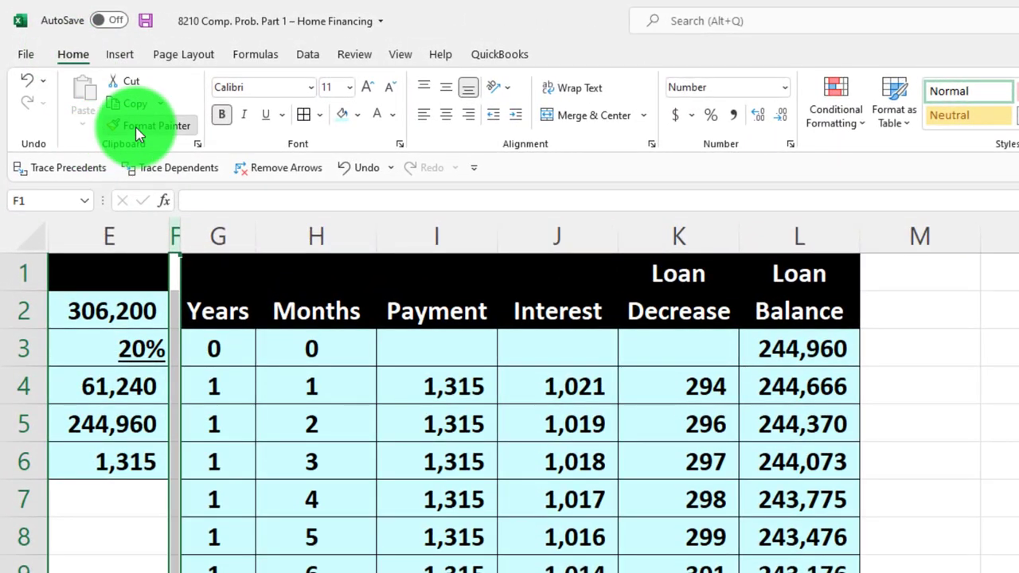
left_click(915, 239)
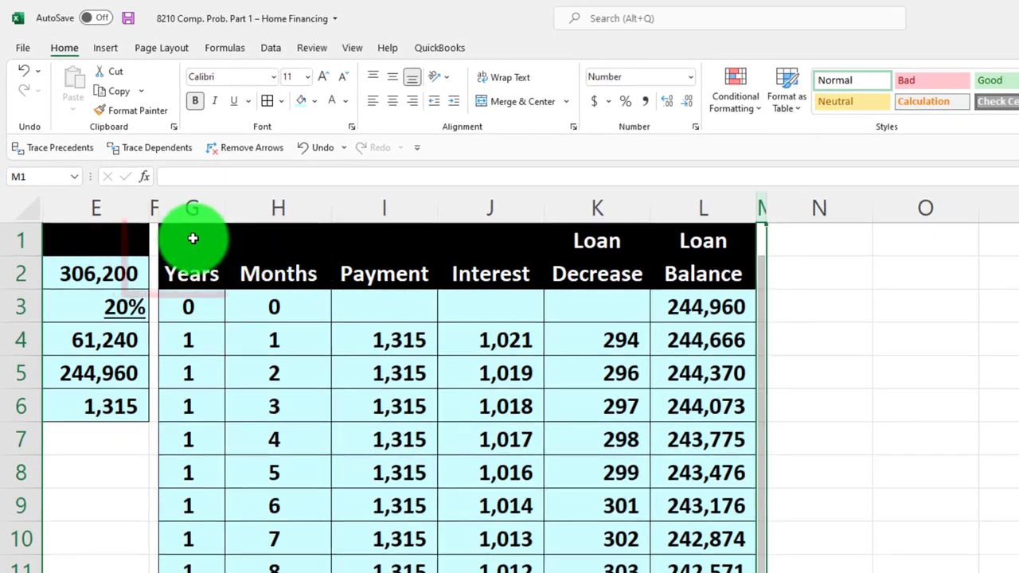
Copy the amortization table's header rows G1:L2 to N1 to start a yearly summary table
left_click_drag(190, 236, 411, 243)
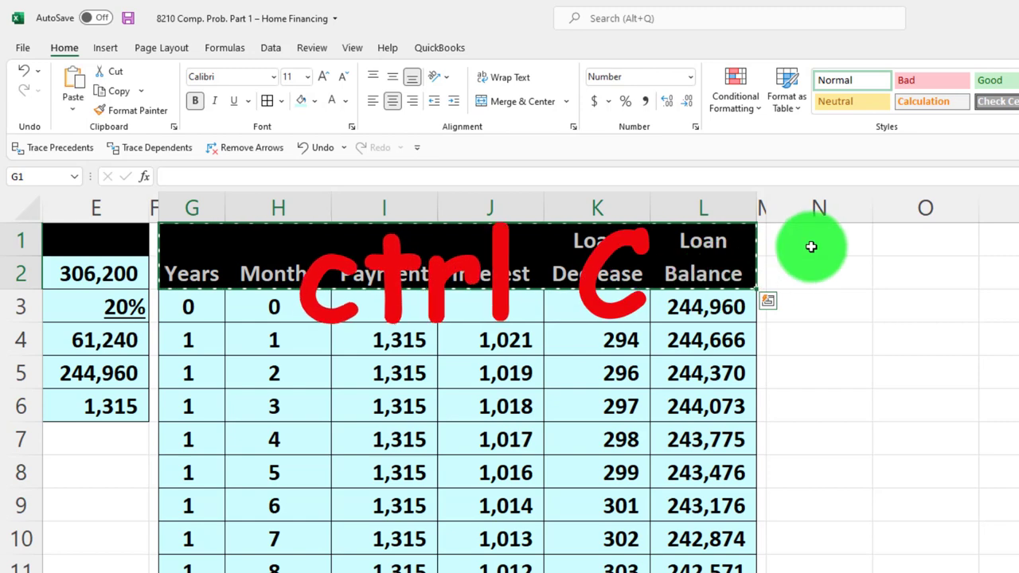
key("ctrl+v")
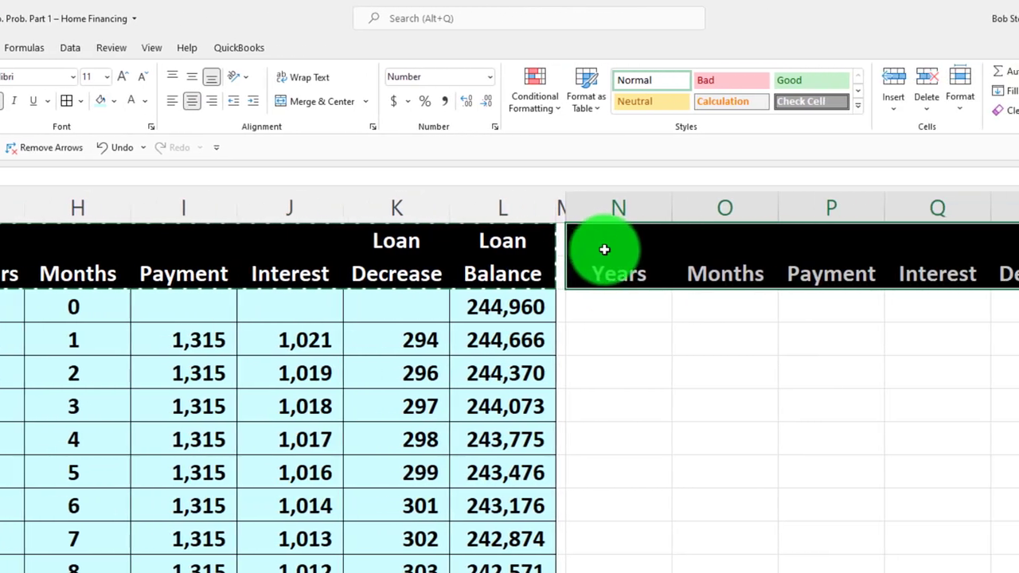
left_click(496, 308)
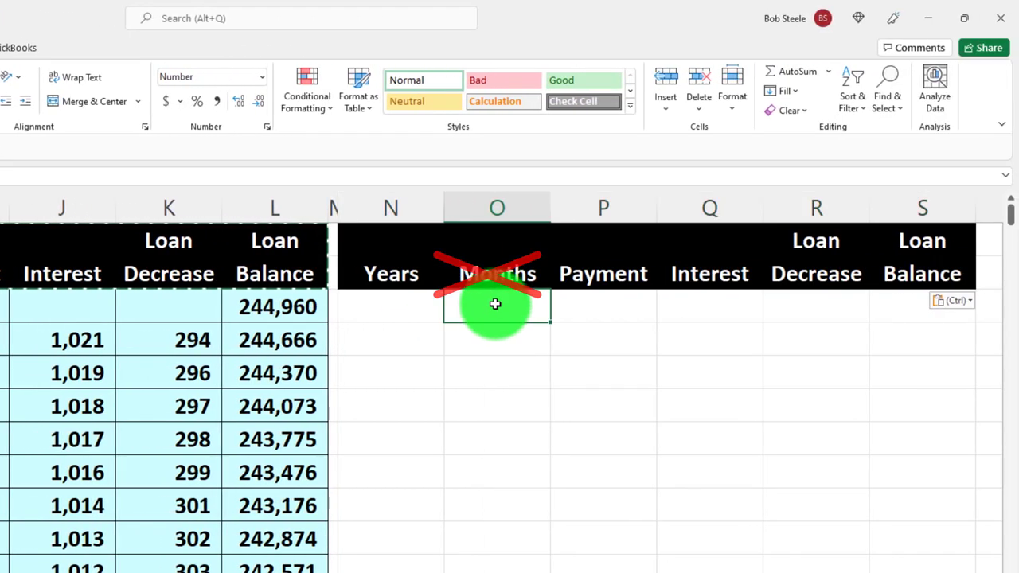
Delete the Months column O from the new table and narrow its Years column N
left_click(499, 205)
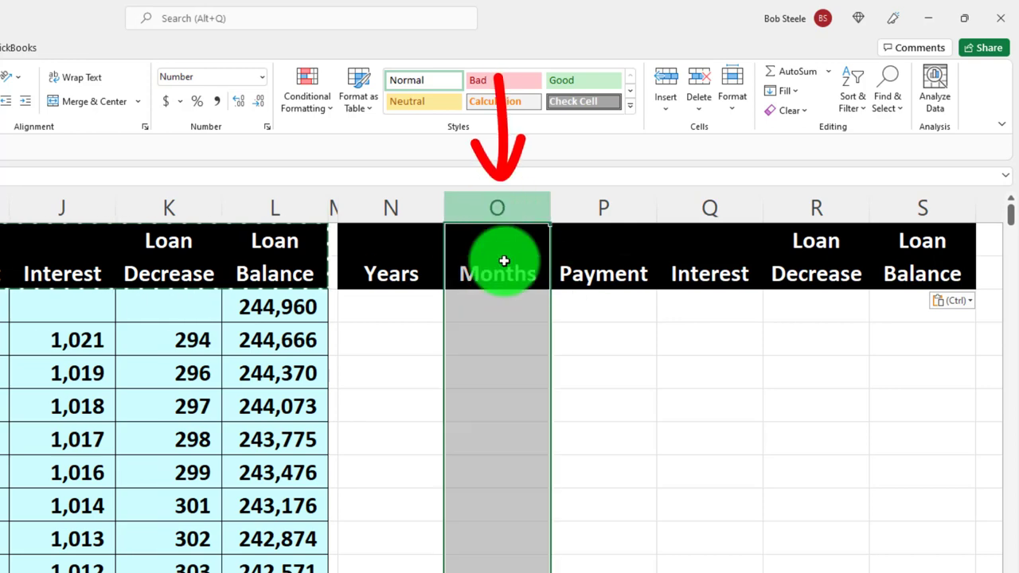
right_click(483, 355)
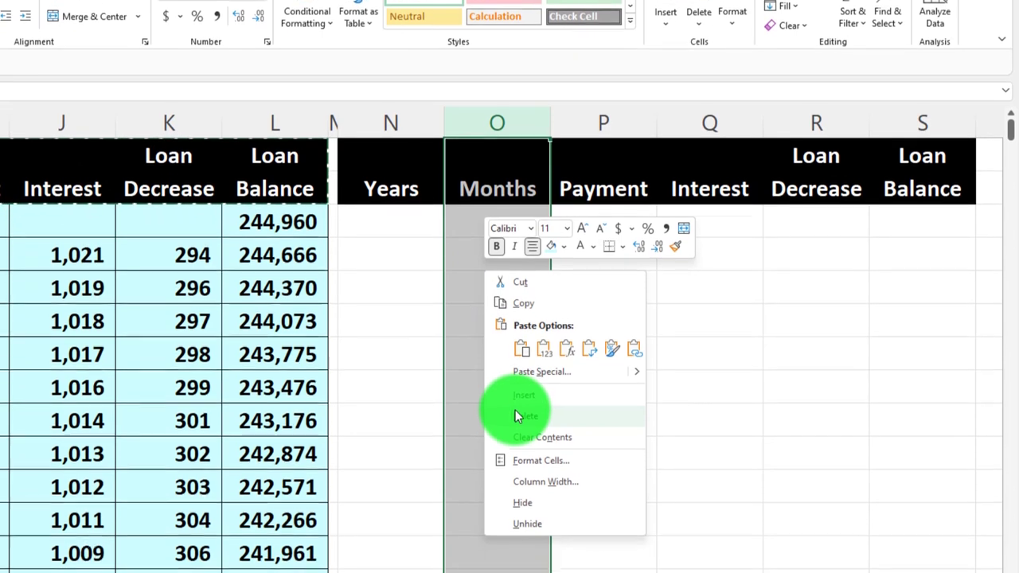
left_click(518, 499)
left_click(391, 263)
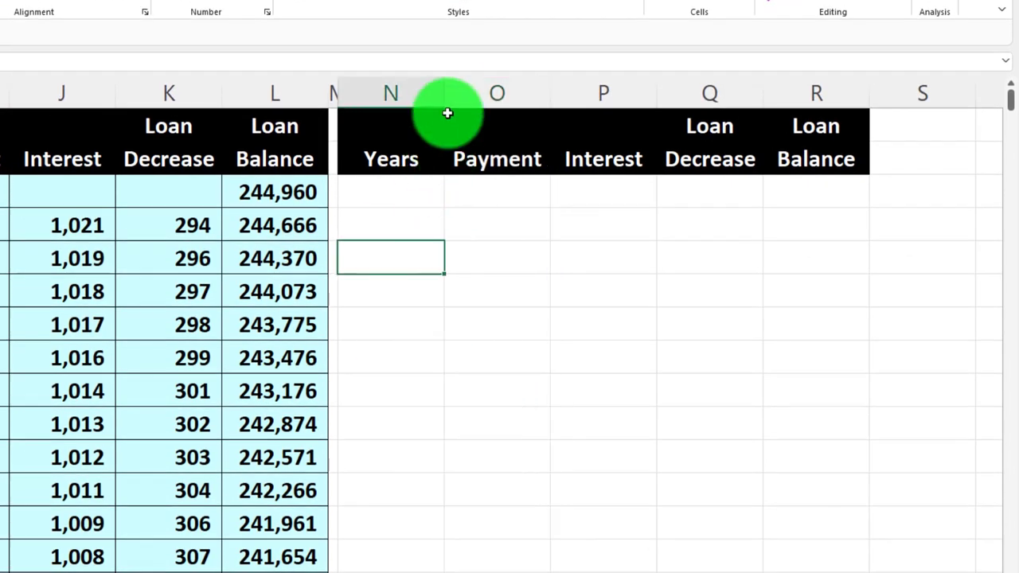
left_click_drag(449, 94, 420, 107)
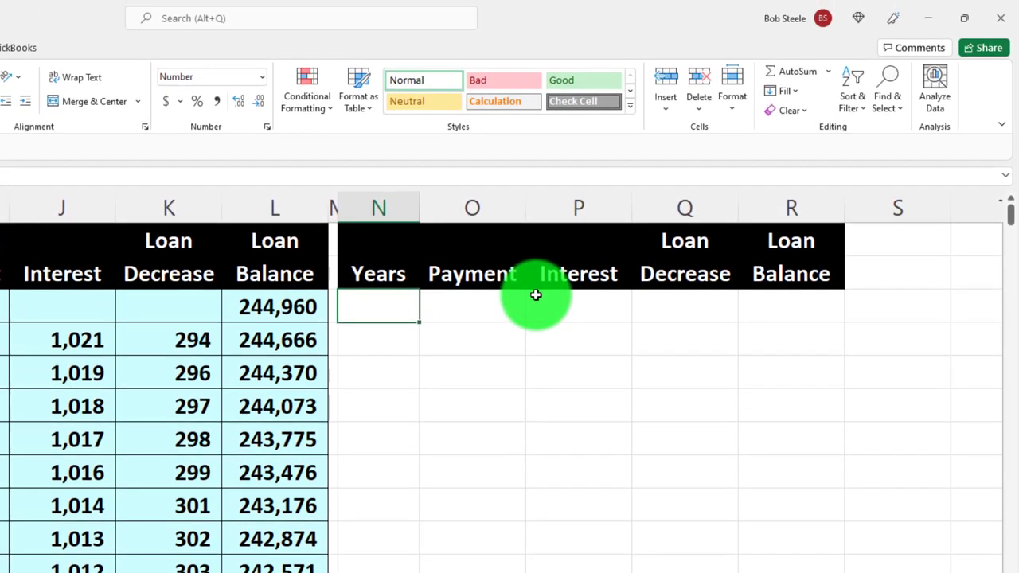
Enter the years 1, 2 and 3 in cells N3:N5 under the new Years header
type("1")
key("Return")
type("2")
key("Return")
type("3")
key("Return")
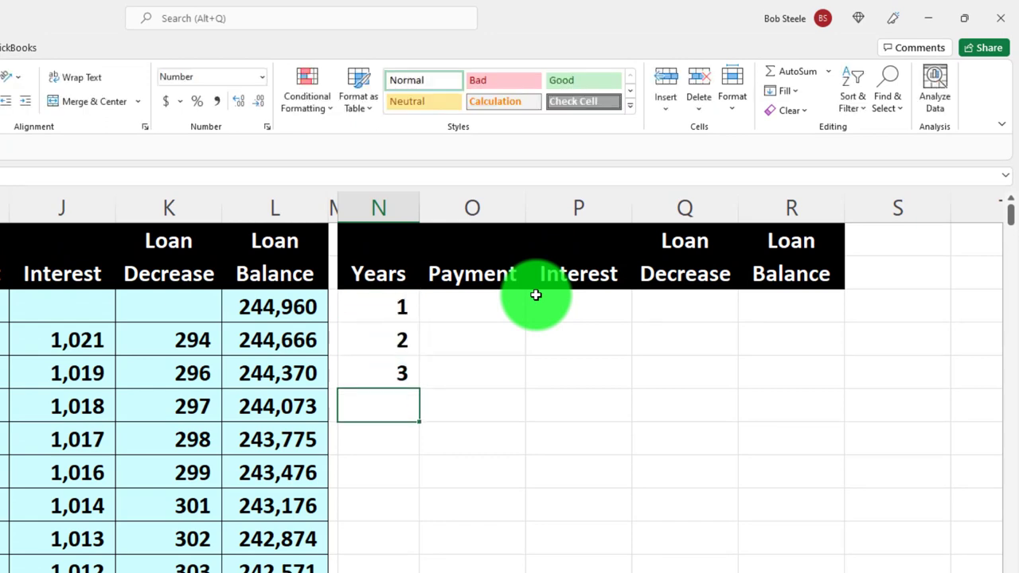
Fill the year series from N3:N5 down to year 30 in N32 and center the numbers
left_click_drag(397, 306, 400, 366)
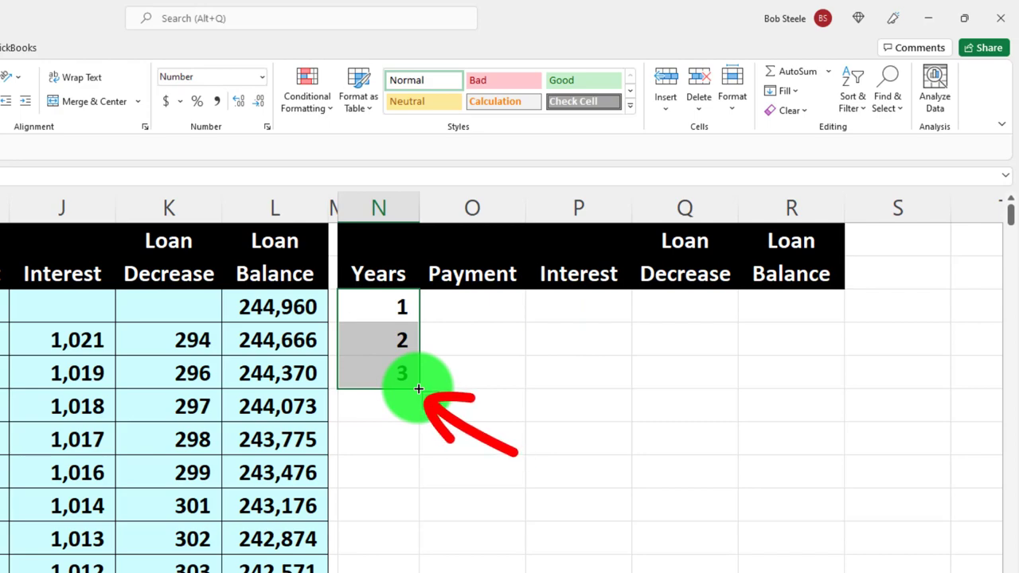
left_click_drag(379, 570, 379, 570)
left_click_drag(467, 570, 571, 407)
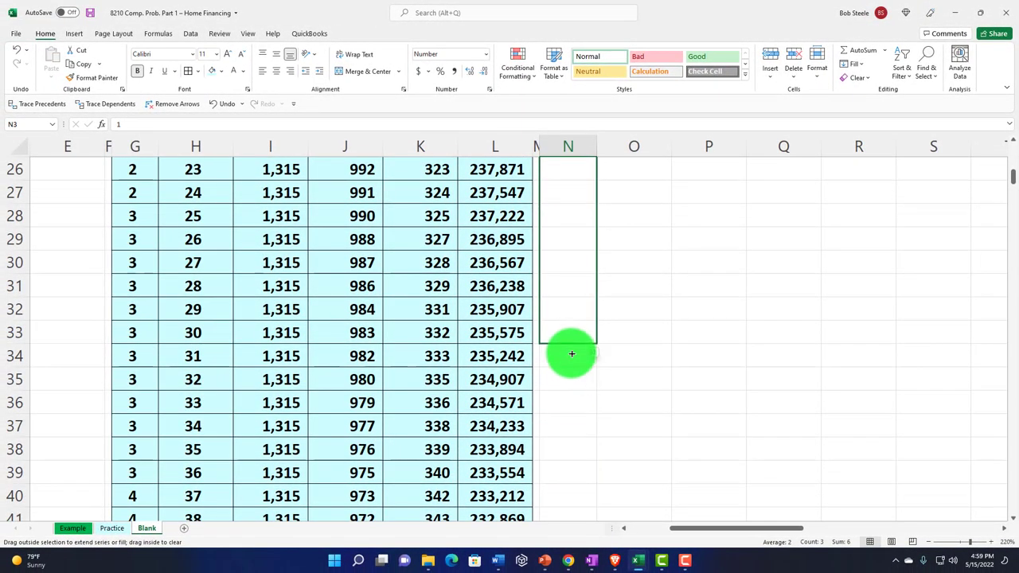
left_click_drag(571, 332, 573, 318)
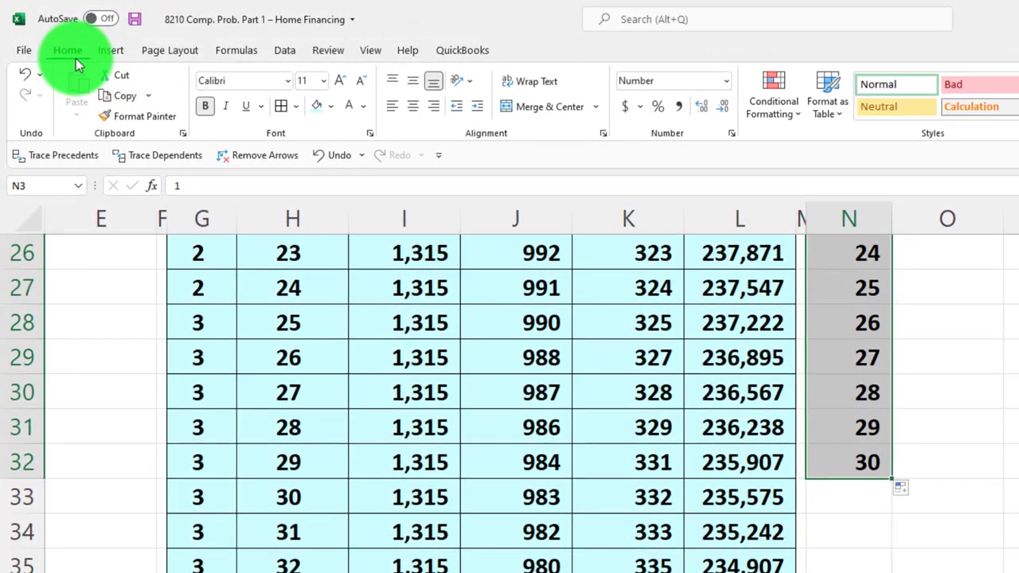
left_click(413, 105)
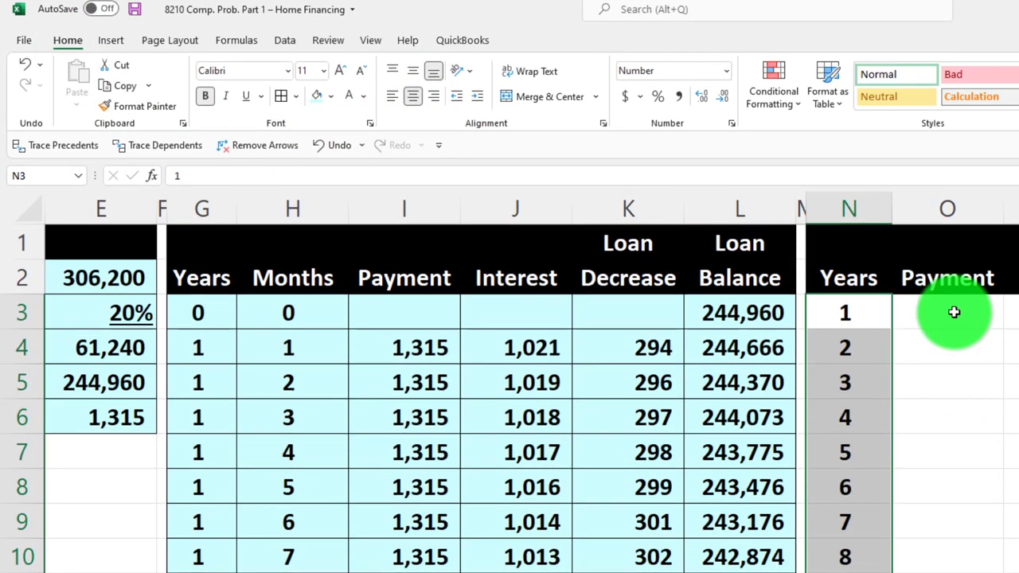
Enter =SUMIFS(I:I,G:G,N3) in cell O3 to total the year 1 payments from the monthly table
left_click(953, 322)
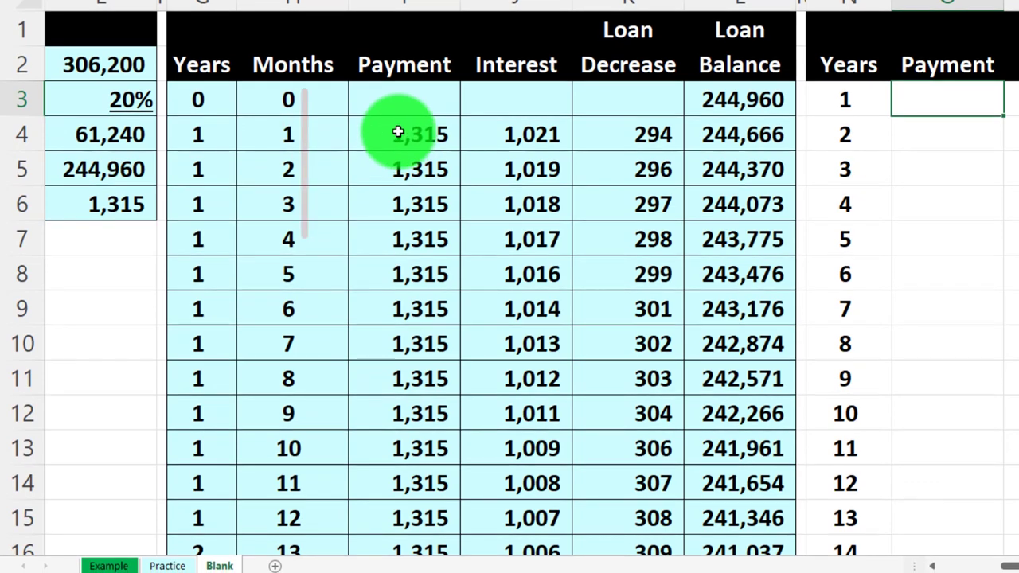
mouse_move(387, 169)
left_mouse_down()
mouse_move(416, 276)
mouse_move(428, 399)
left_mouse_up()
left_click_drag(428, 363, 425, 454)
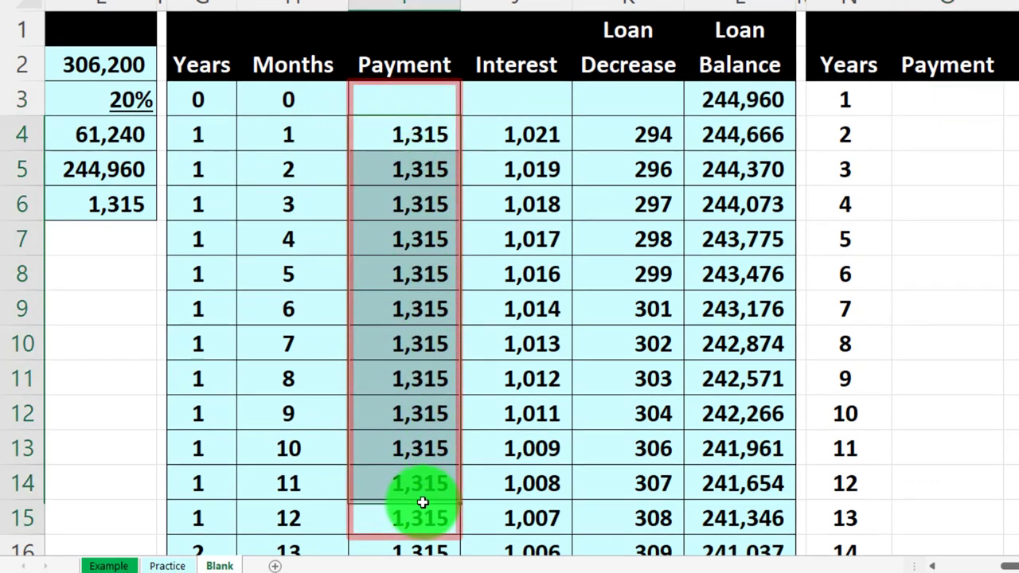
left_click_drag(423, 507, 422, 509)
left_click(964, 100)
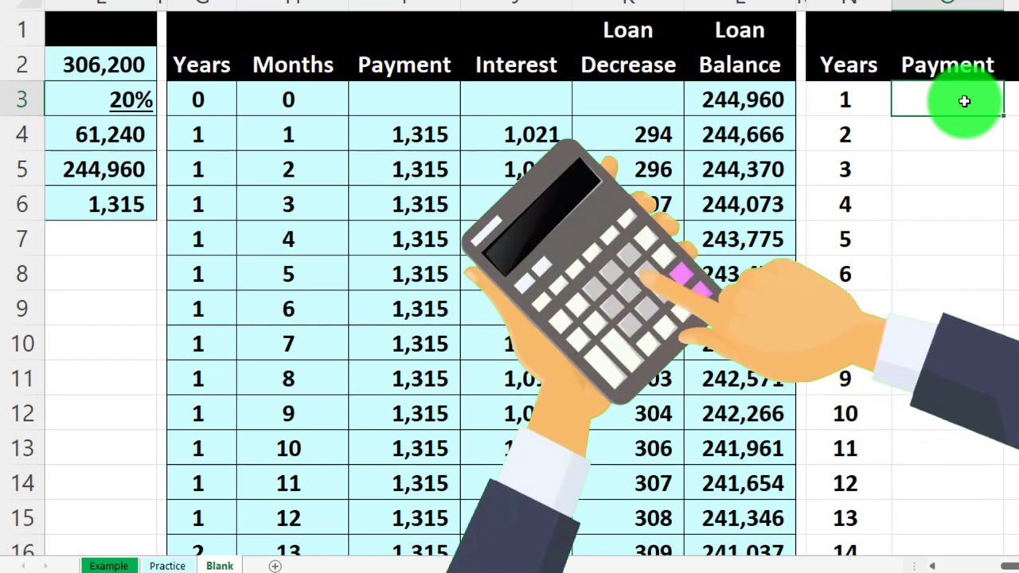
type("=s")
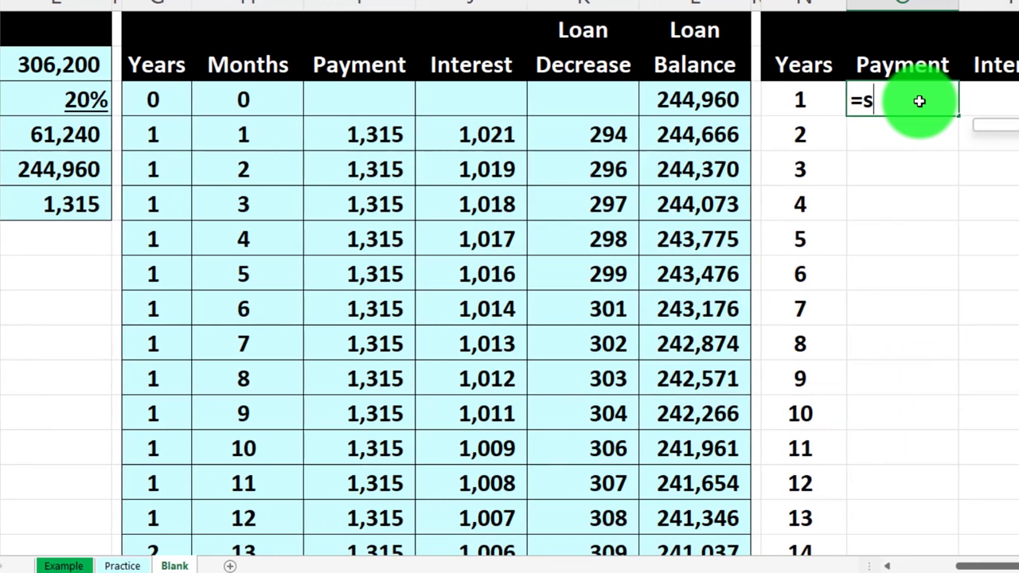
type("o")
key("BackSpace")
type("umif")
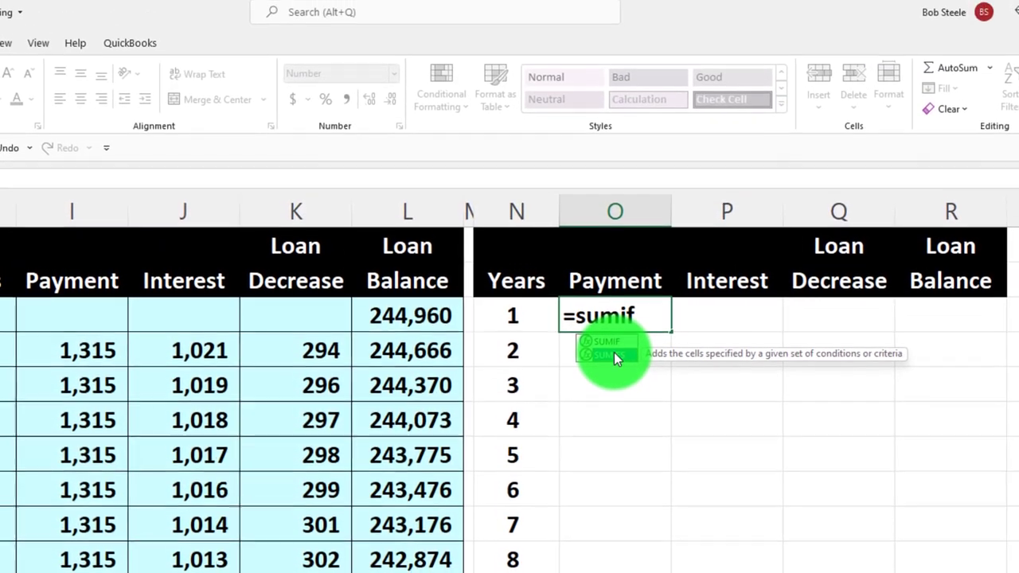
double_click(607, 235)
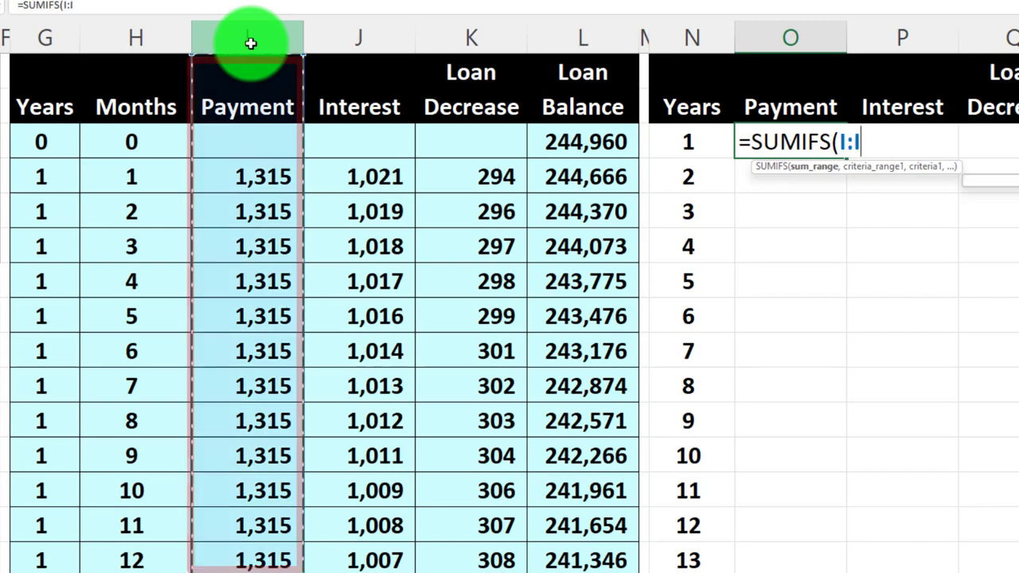
left_click(249, 42)
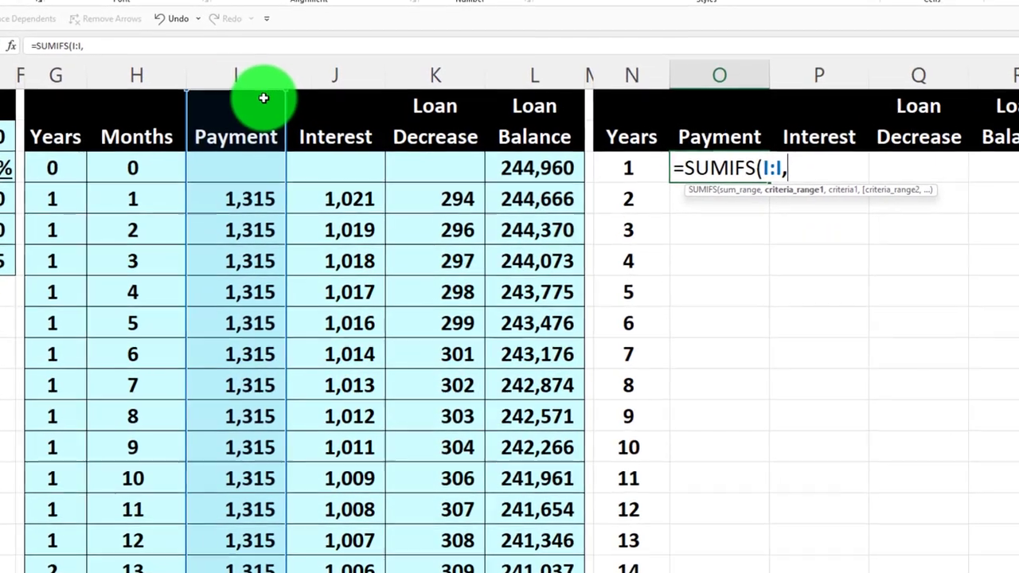
left_click(40, 68)
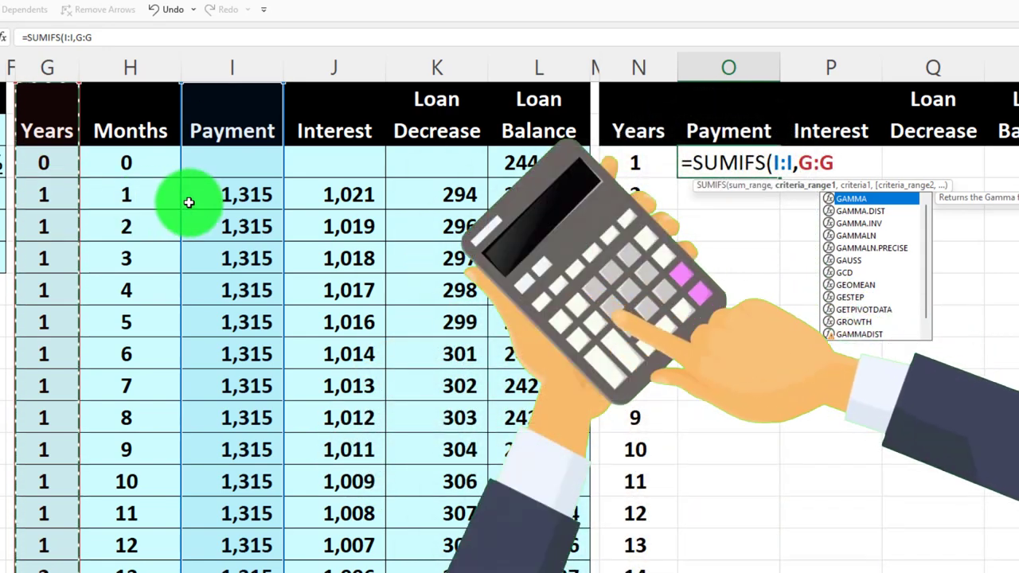
type(",")
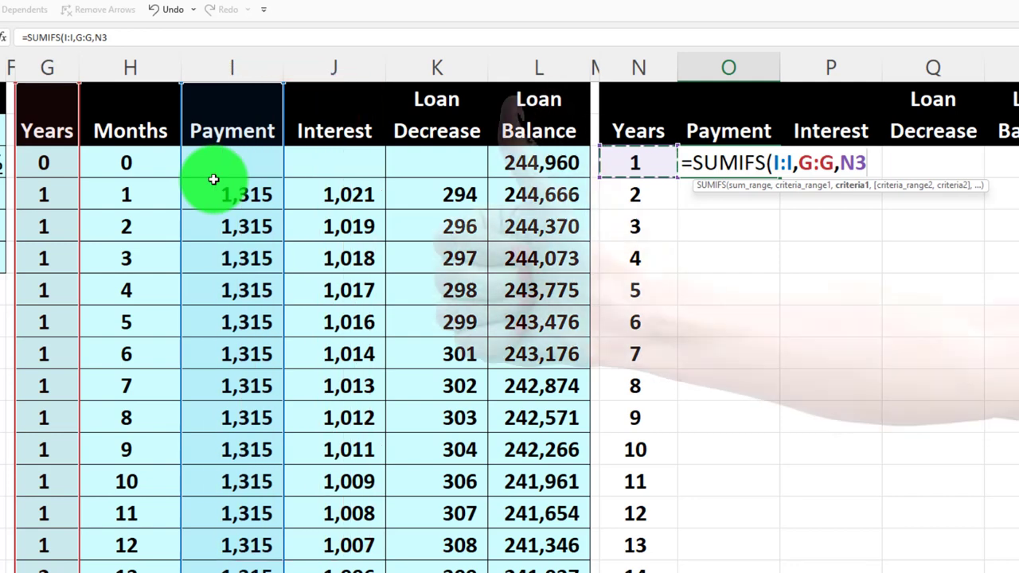
key("Return")
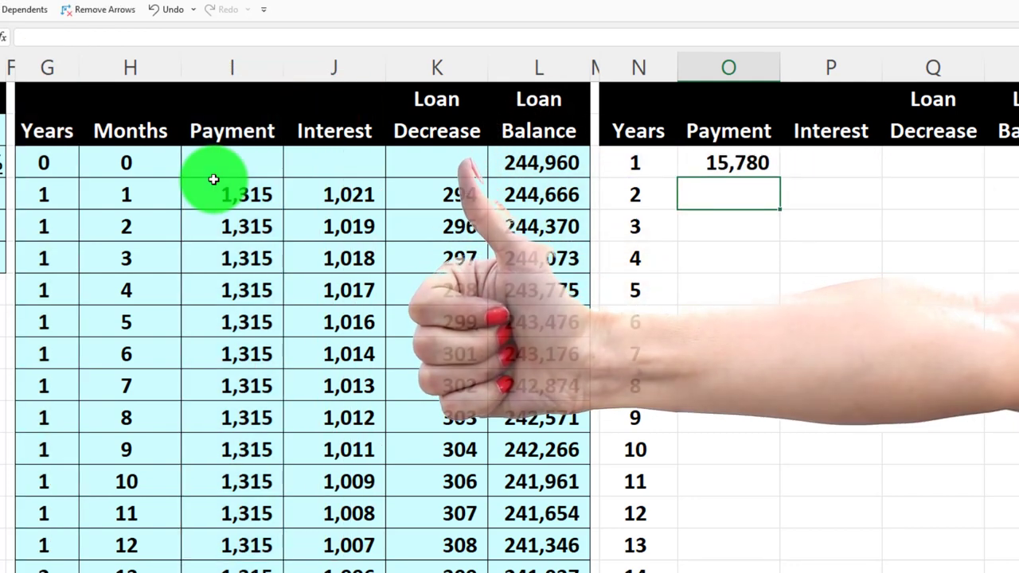
Enter =SUMIFS(J:J,G:G,N3) in cell P3 to total the year 1 interest from the monthly table
key("Right")
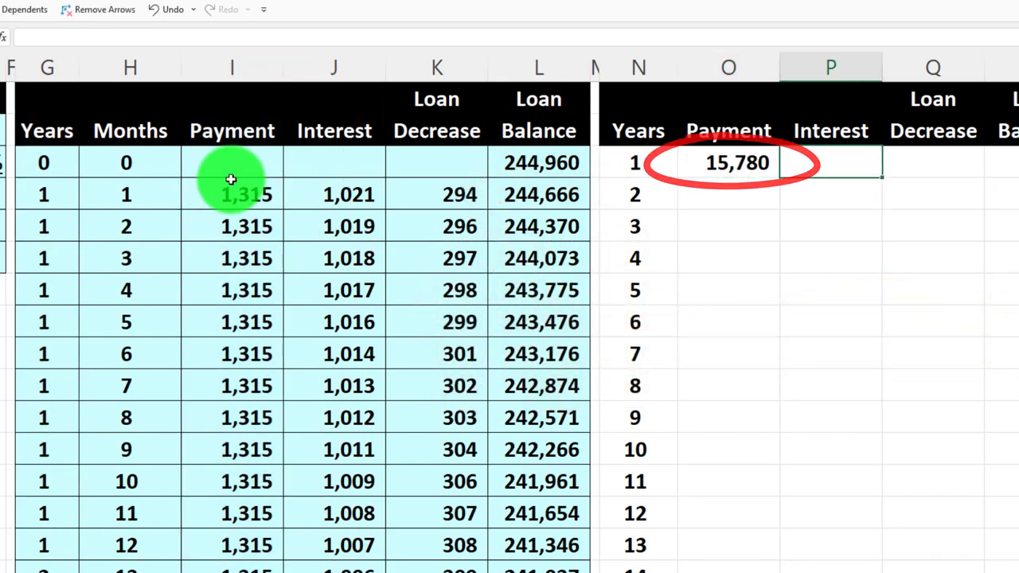
type("=")
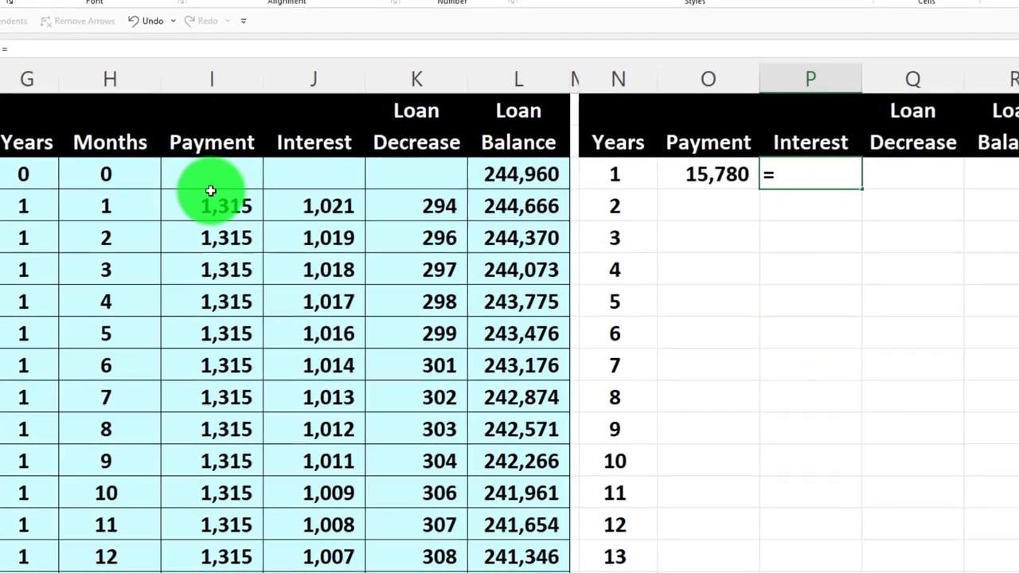
type("sum")
type("(")
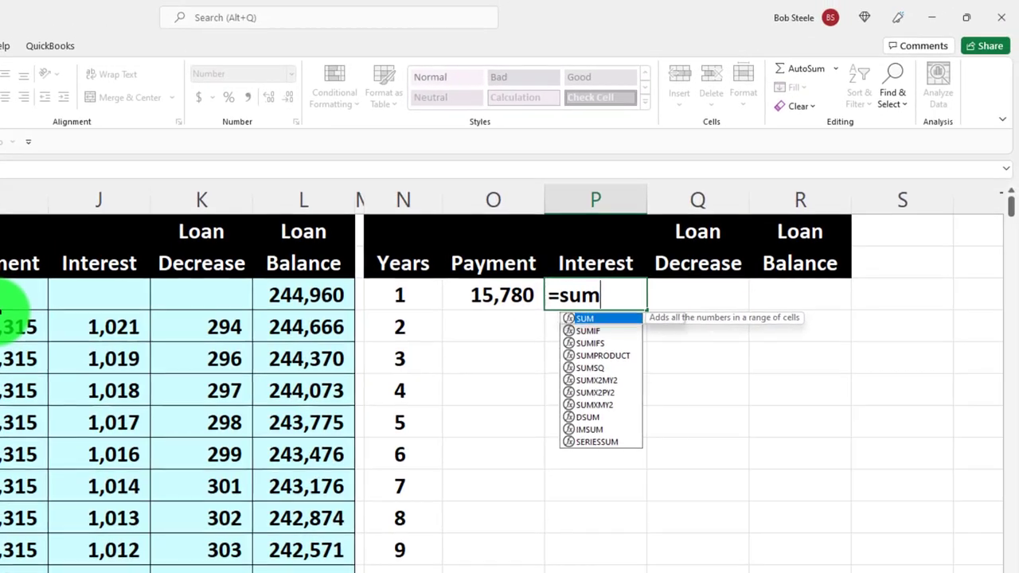
key("BackSpace")
type("if")
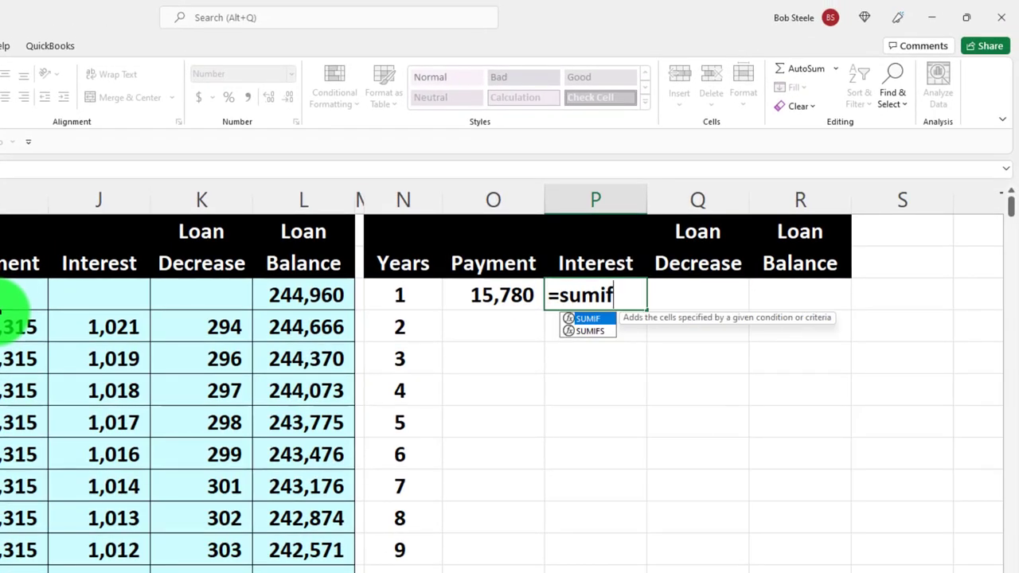
double_click(581, 331)
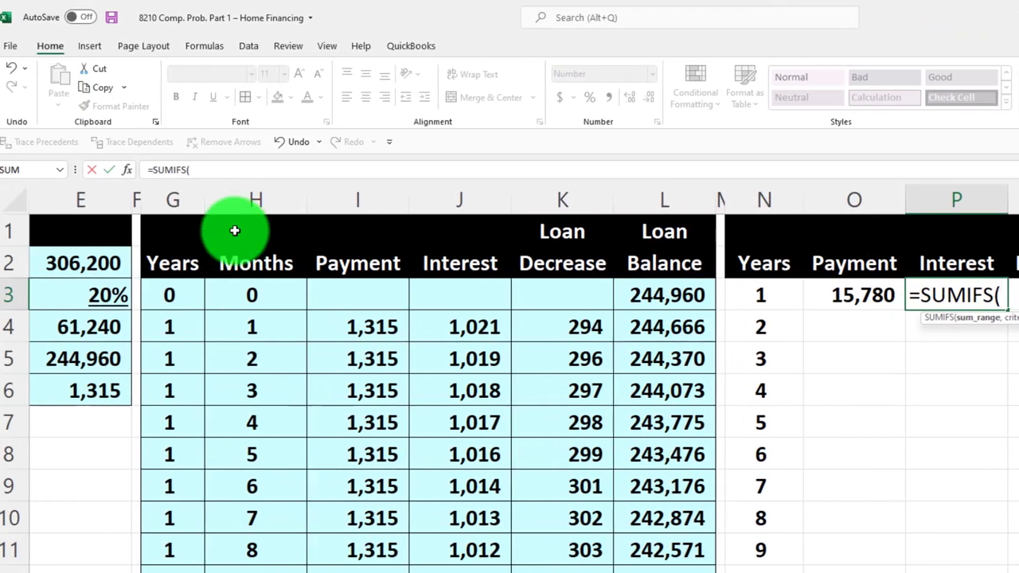
left_click(183, 199)
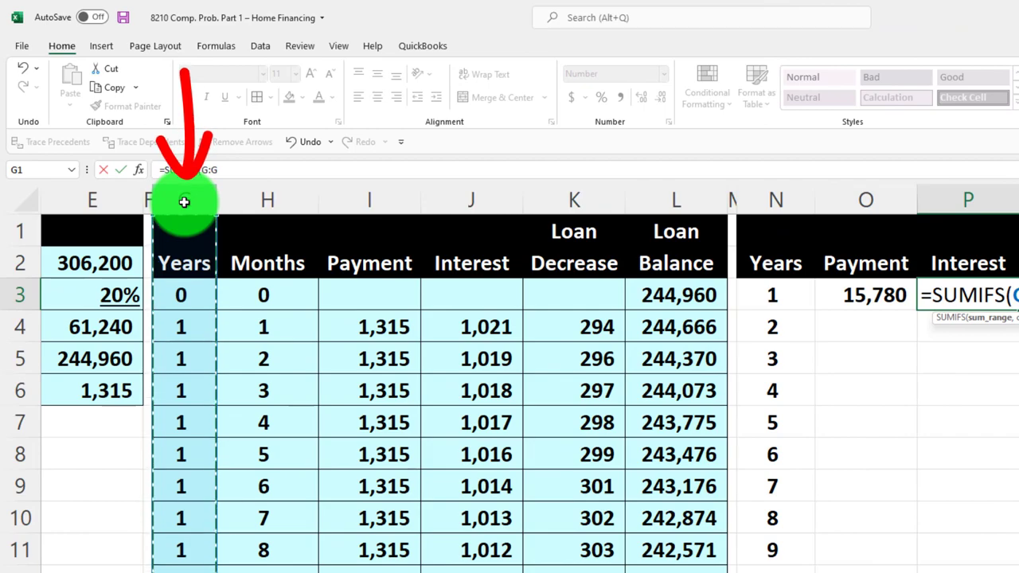
left_click(464, 196)
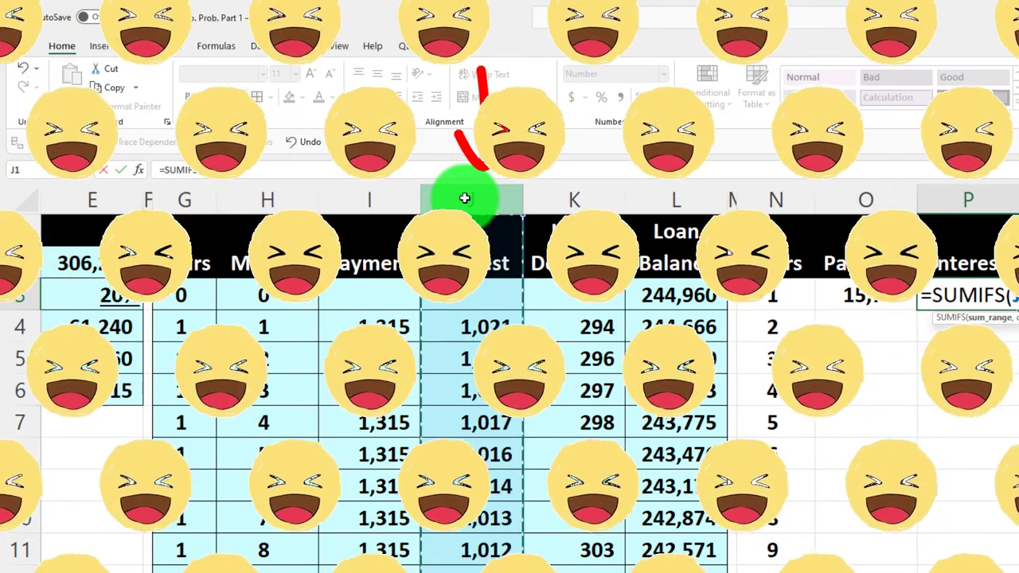
type(",G:G")
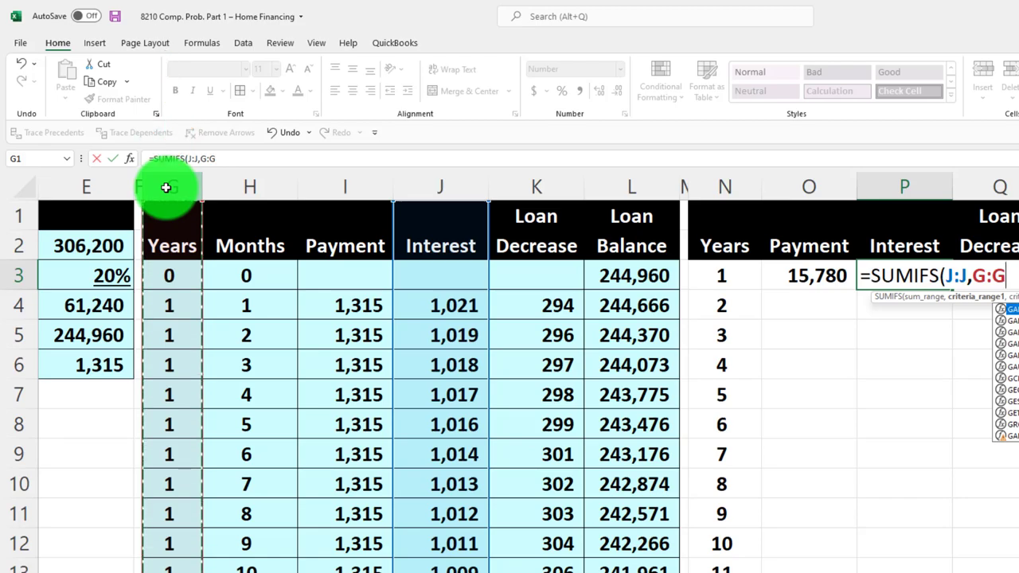
type(",")
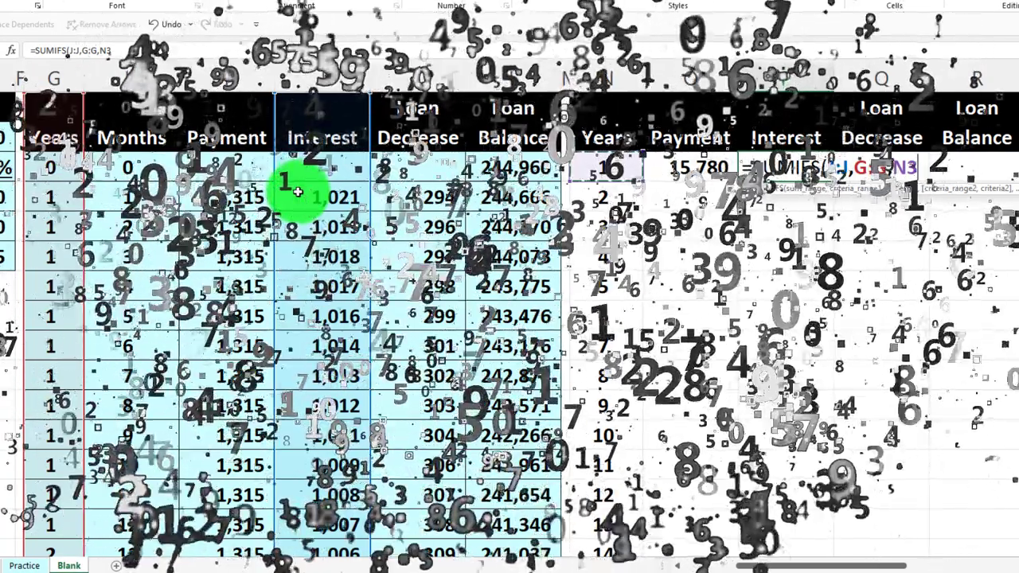
key("Return")
Enter =SUMIFS(K:K,G:G,N3) in cell Q3 to total the year 1 loan decrease from the monthly table
key("Right")
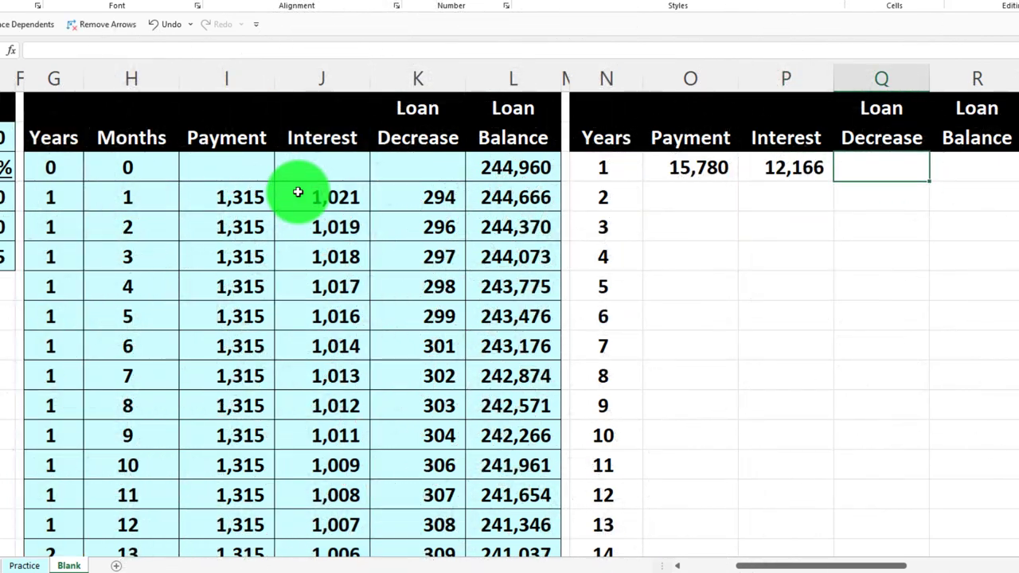
type("=sumif")
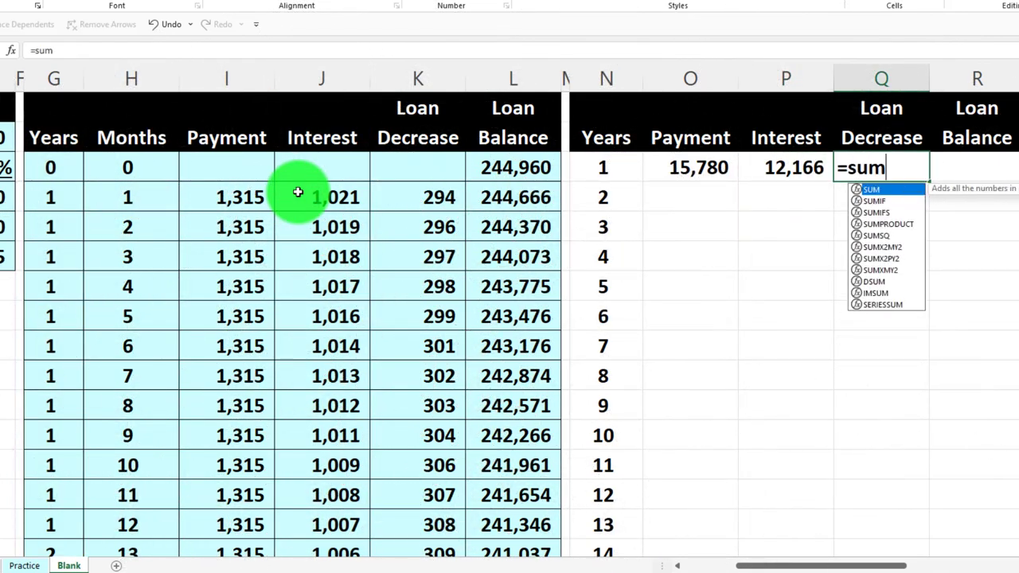
type("s(")
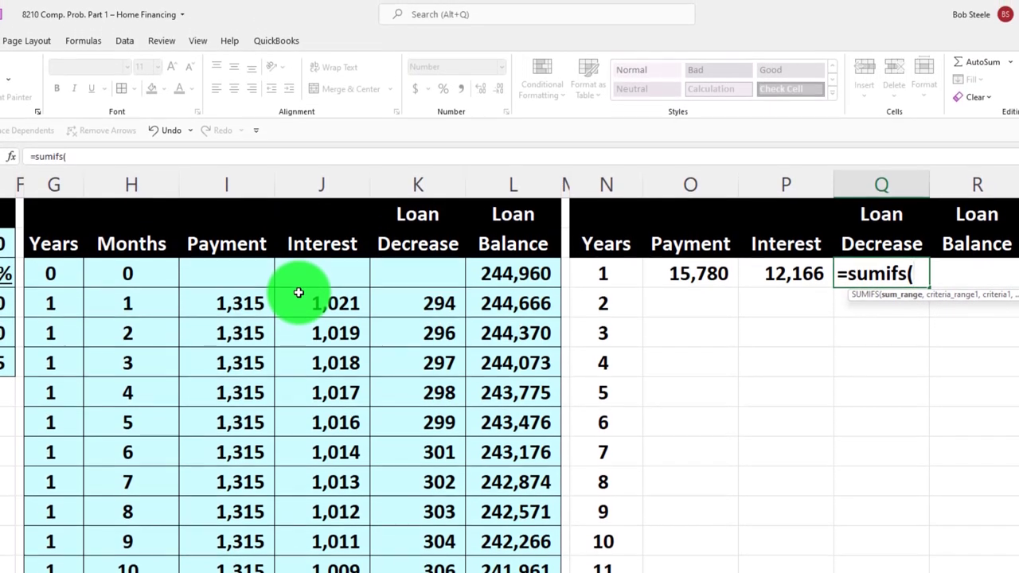
left_click(428, 188)
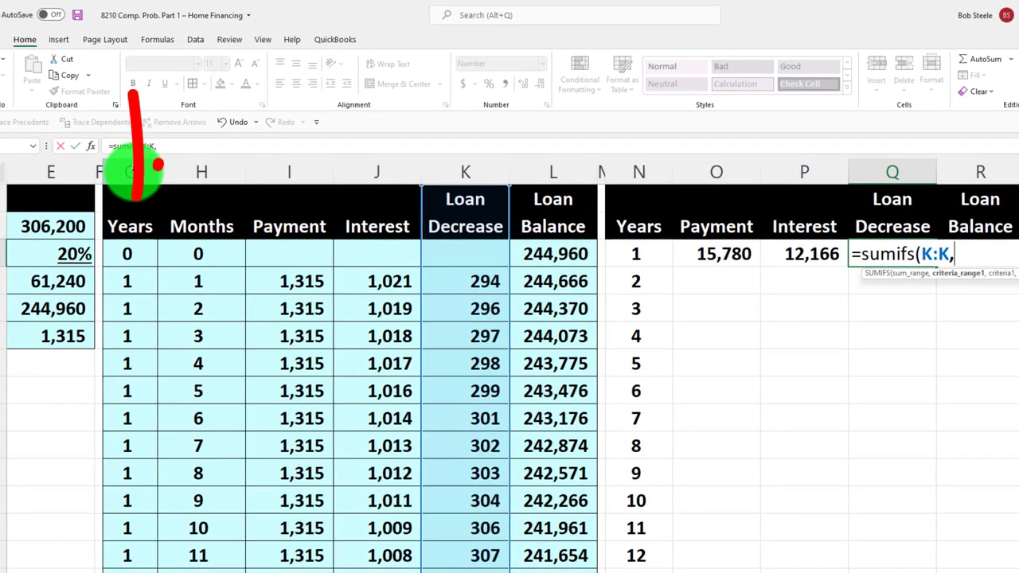
left_click(131, 172)
type(",")
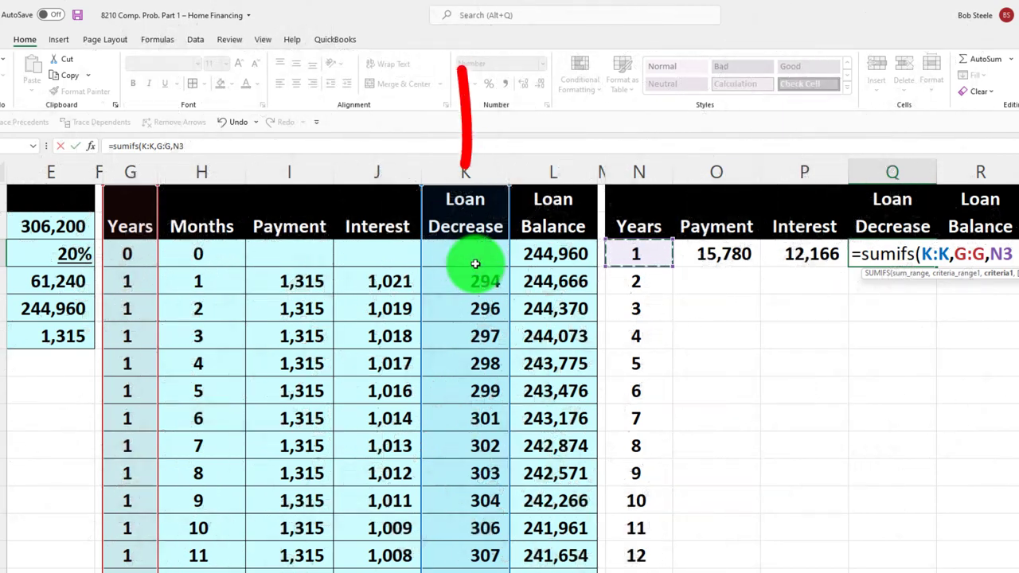
key("Return")
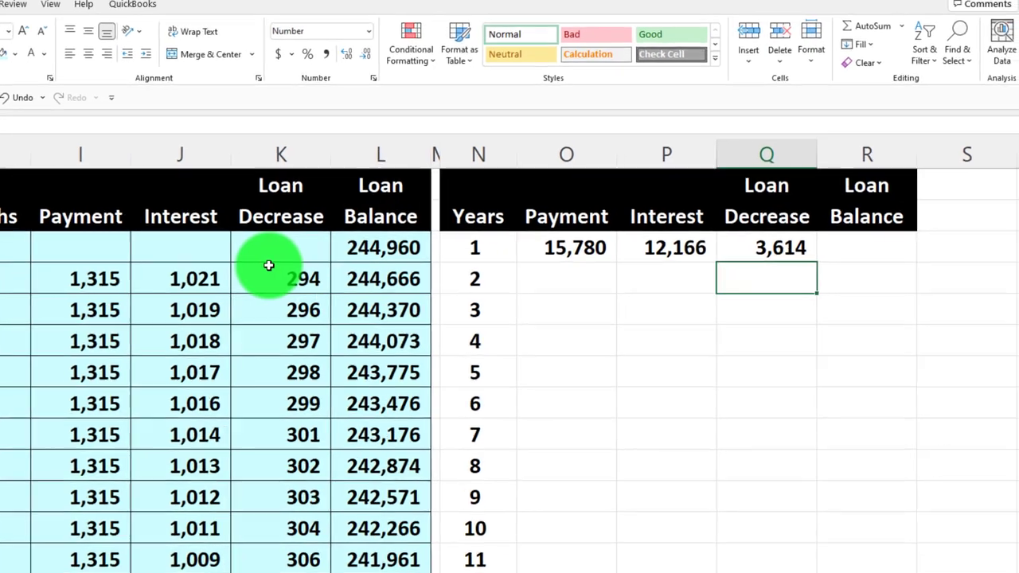
Clear the year 1 interest and loan decrease formulas from cells P3:Q3
key("Left")
key("Up")
key("shift+Right")
key("Delete")
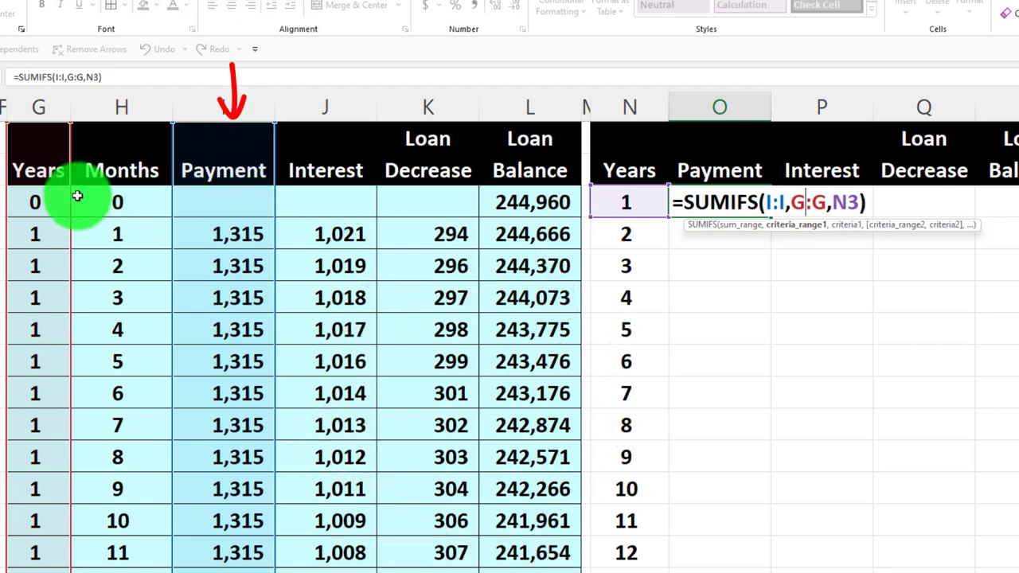
Edit the payment formula in O3 to use absolute column references, making it =SUMIFS(I:I,$G:$G,$N3)
key("F4")
left_click_drag(790, 202, 875, 202)
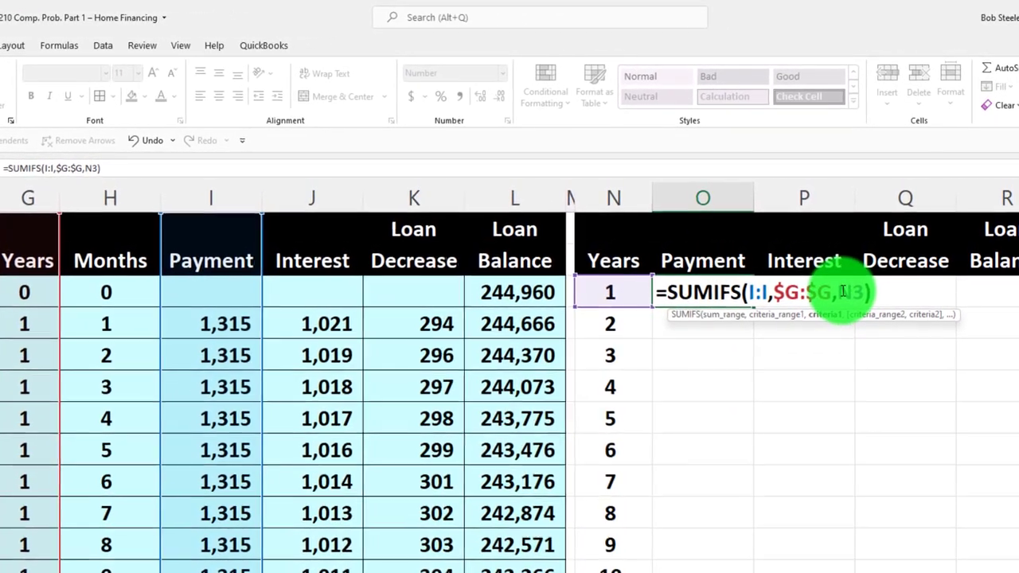
left_click_drag(833, 151, 842, 267)
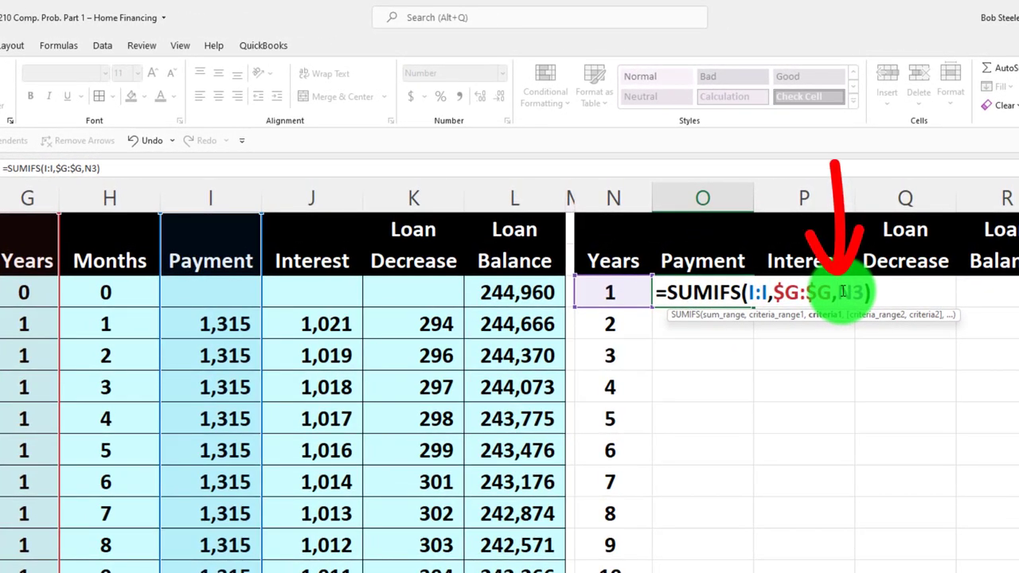
key("Return")
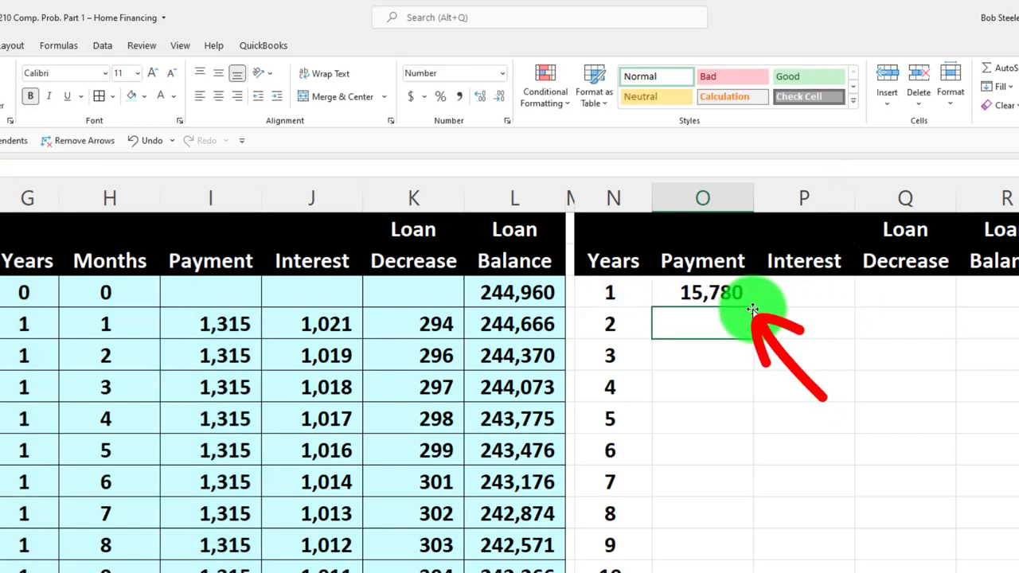
Copy the O3 formula across to Q3 and check the column references in the loan decrease cell
left_click_drag(753, 306, 915, 307)
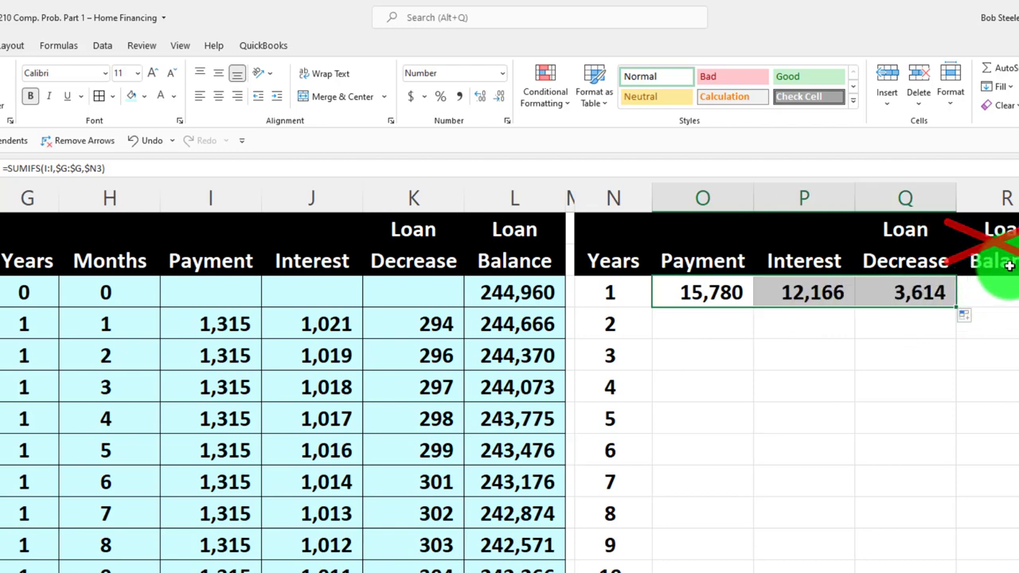
double_click(921, 296)
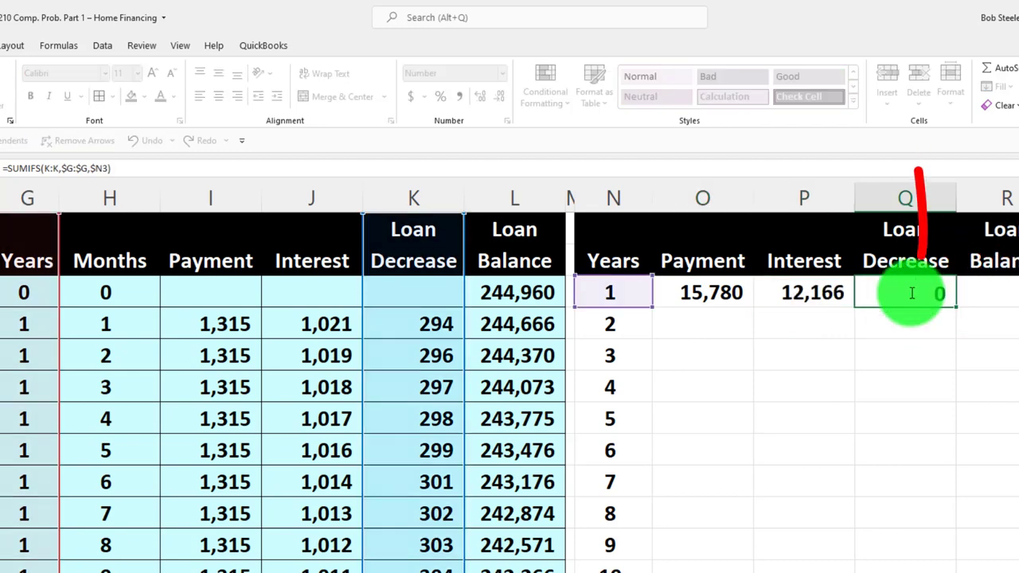
key("Return")
Fill the year 1 formulas in O3:Q3 down through year 30 in row 32
left_click_drag(708, 293, 883, 293)
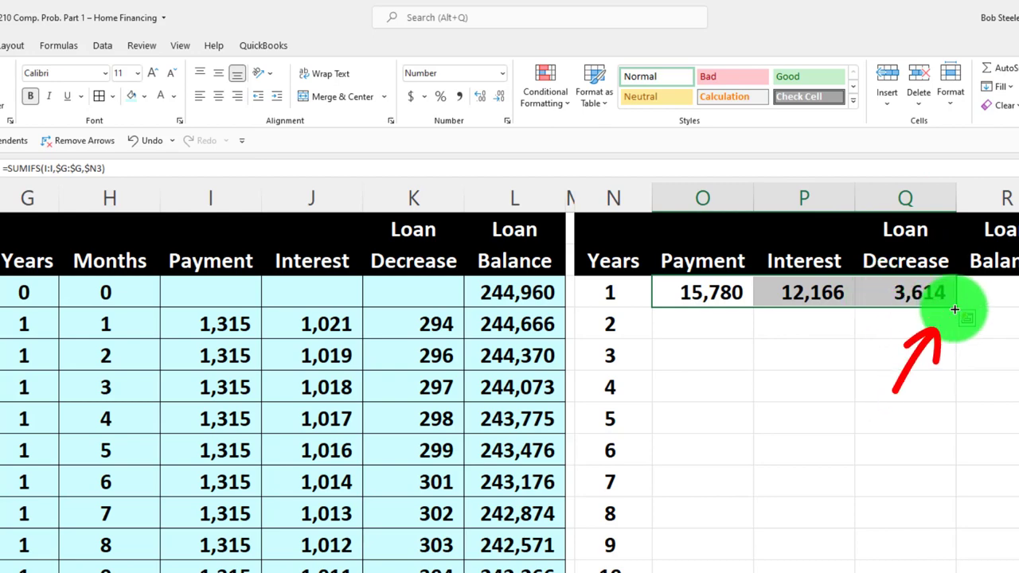
double_click(954, 309)
scroll(939, 303, "down", 3)
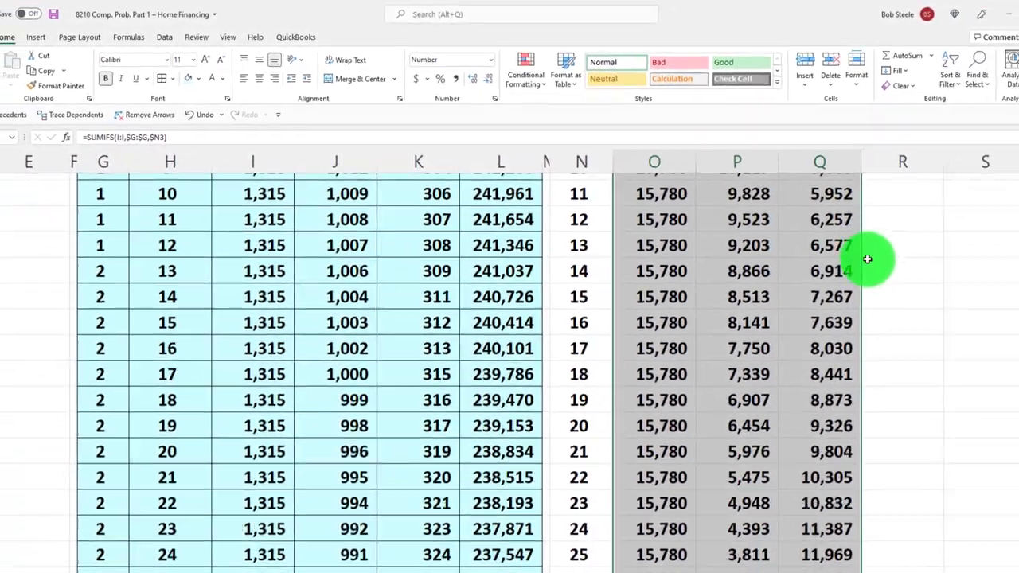
scroll(866, 258, "down", 4)
scroll(866, 259, "up", 6)
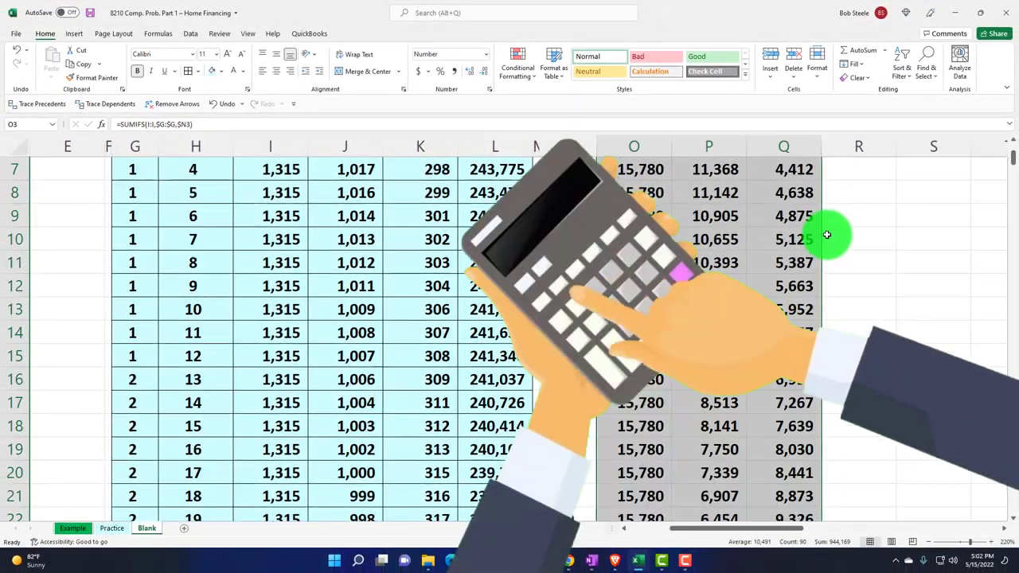
scroll(826, 235, "up", 2)
Enter =MINIFS(L:L,G:G,N3) in cell R3 to return the year 1 ending loan balance from the monthly table
left_click(846, 214)
left_click(138, 492)
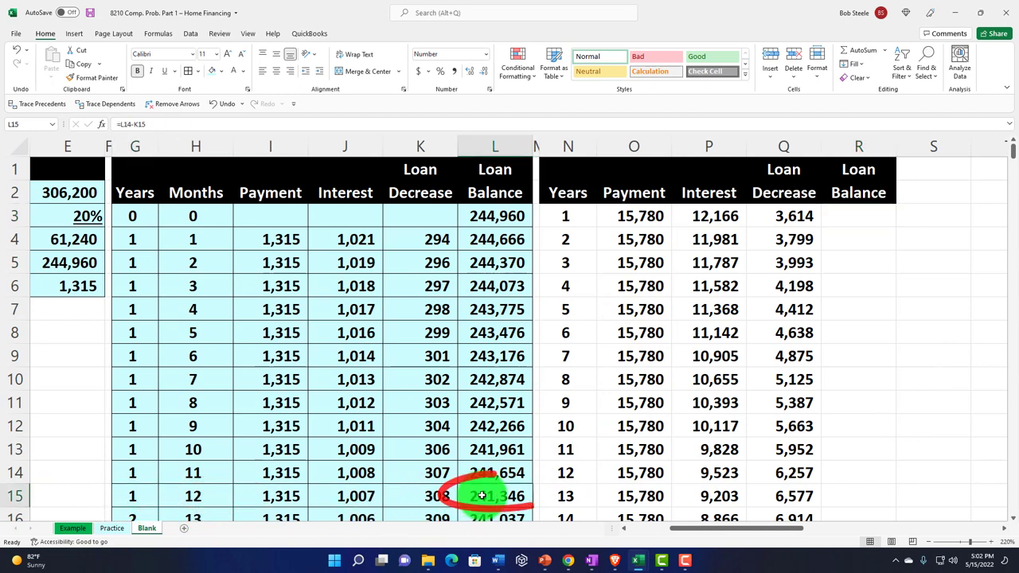
left_click(845, 220)
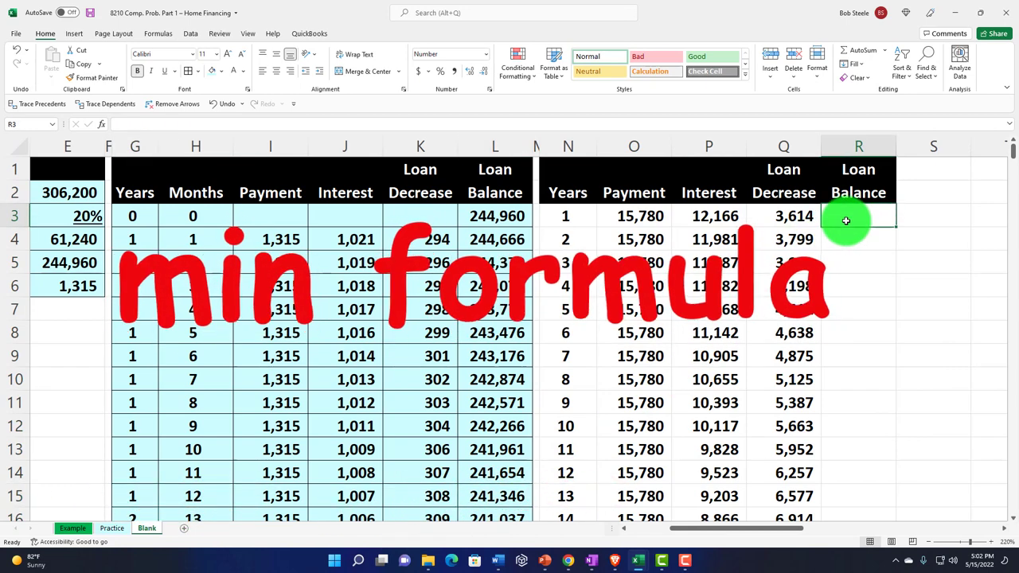
type("=mini")
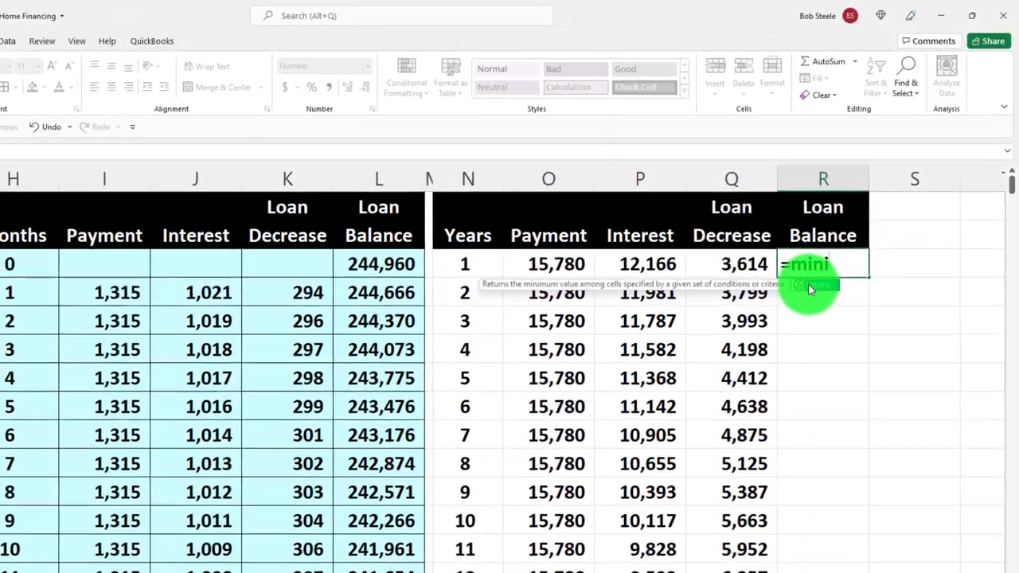
double_click(808, 284)
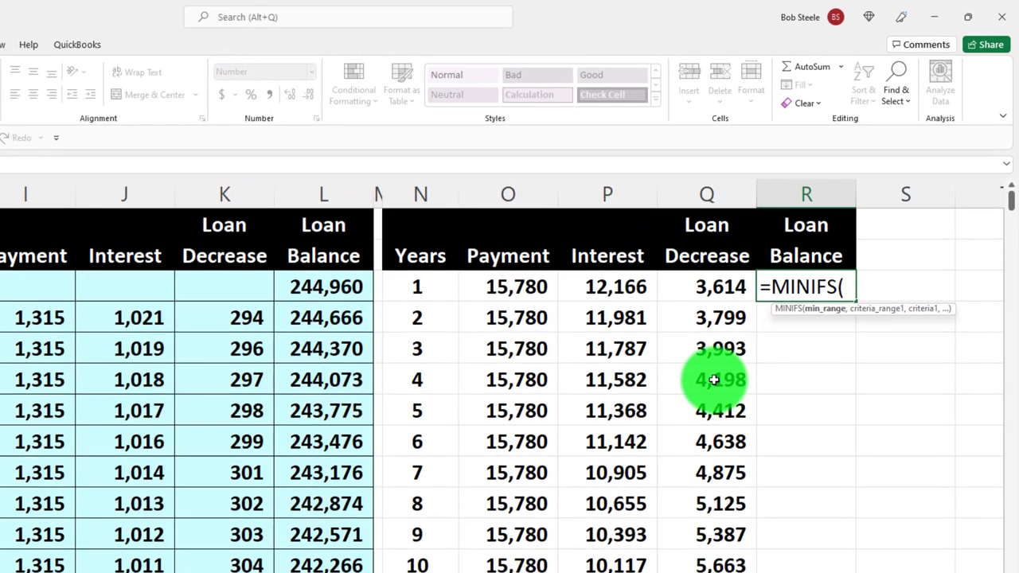
left_click(322, 194)
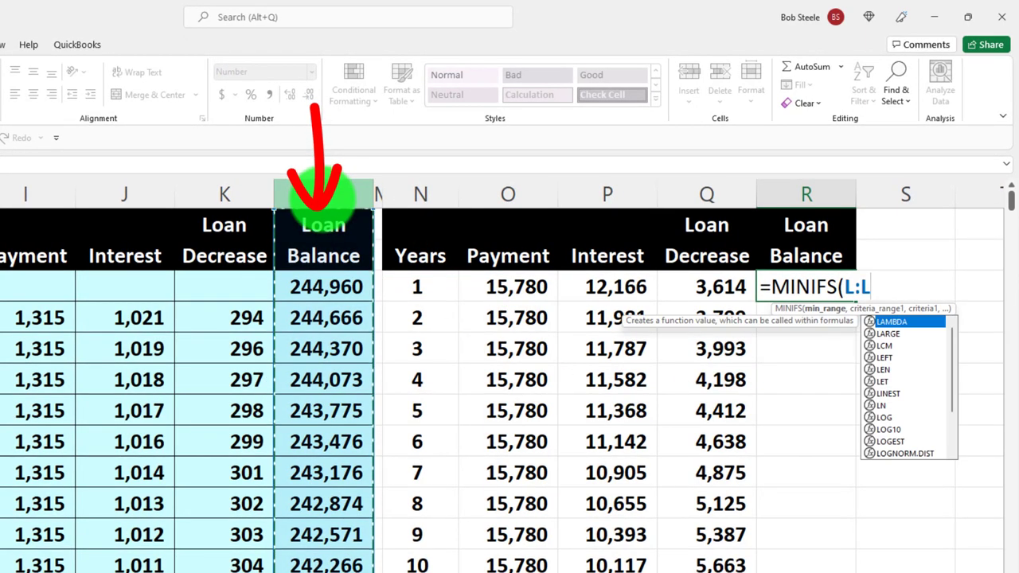
type(",")
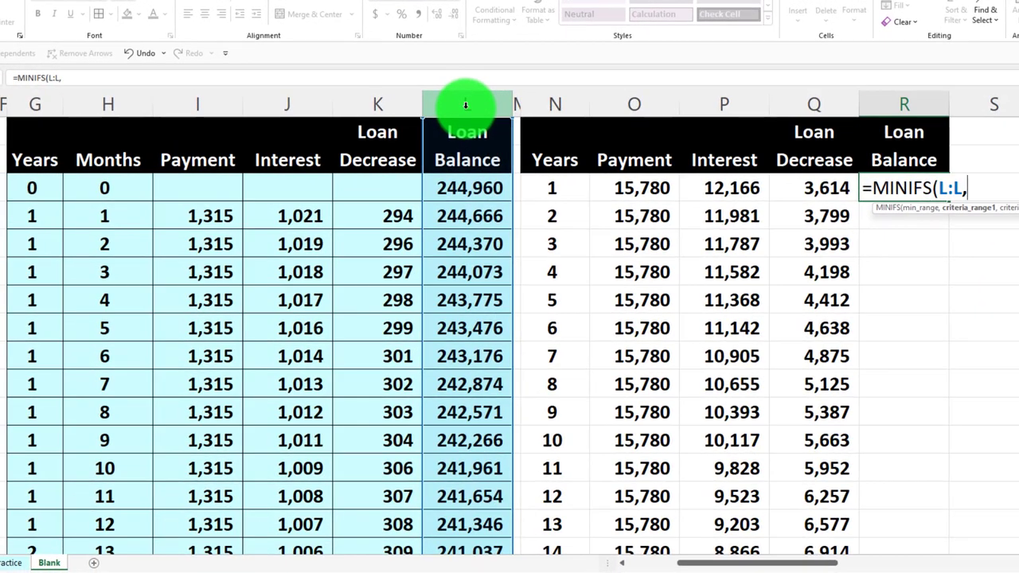
left_click(18, 100)
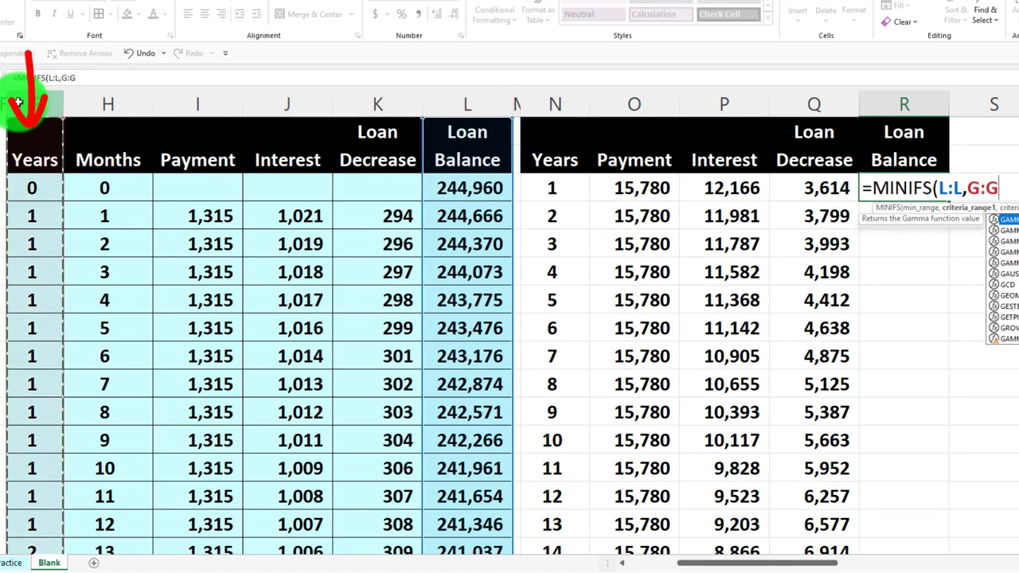
type(",")
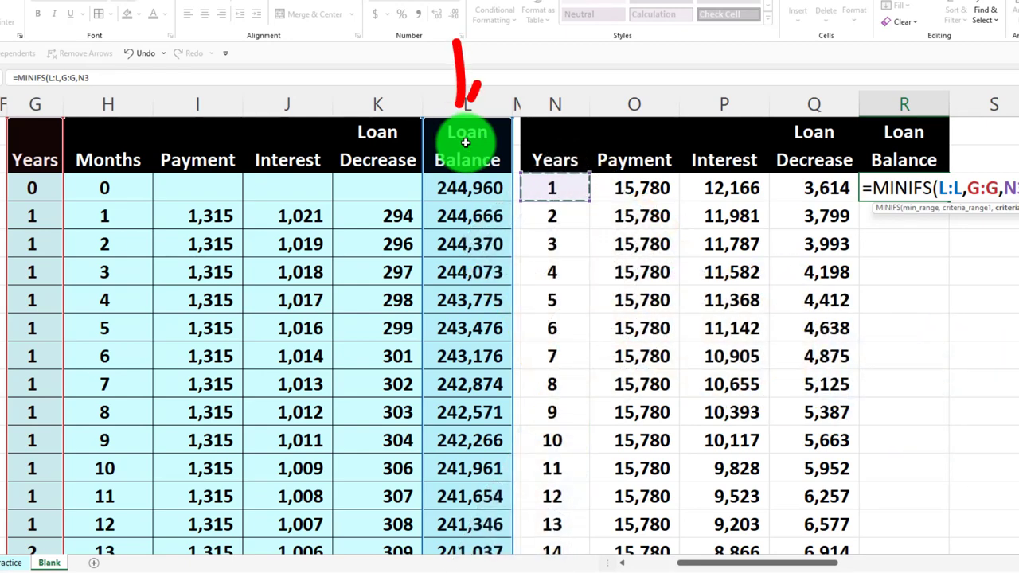
key("Return")
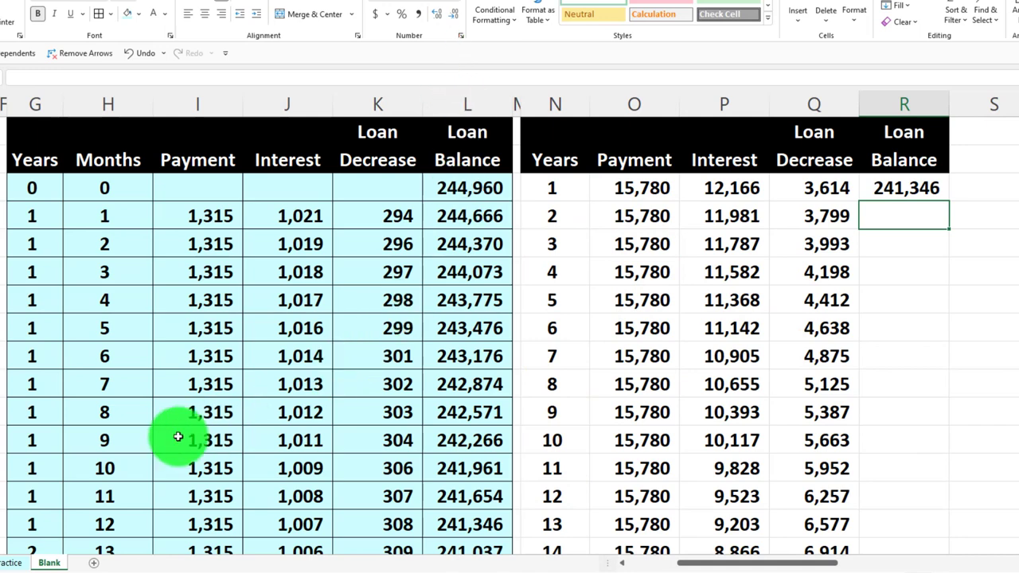
Compare R3 with the month 12 loan balance and fill the MINIFS formula down to year 30 in R32
left_click(429, 526)
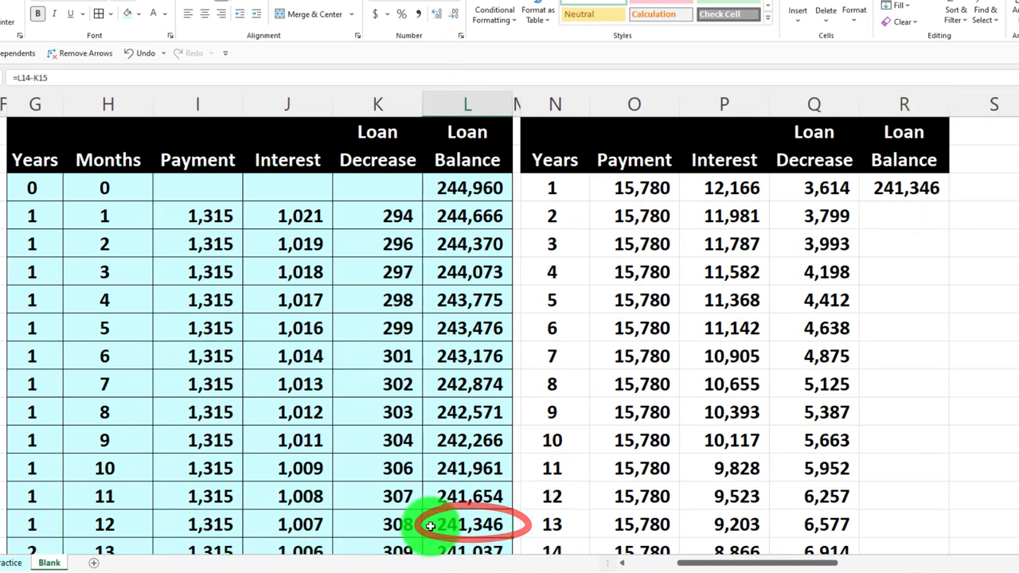
left_click(926, 189)
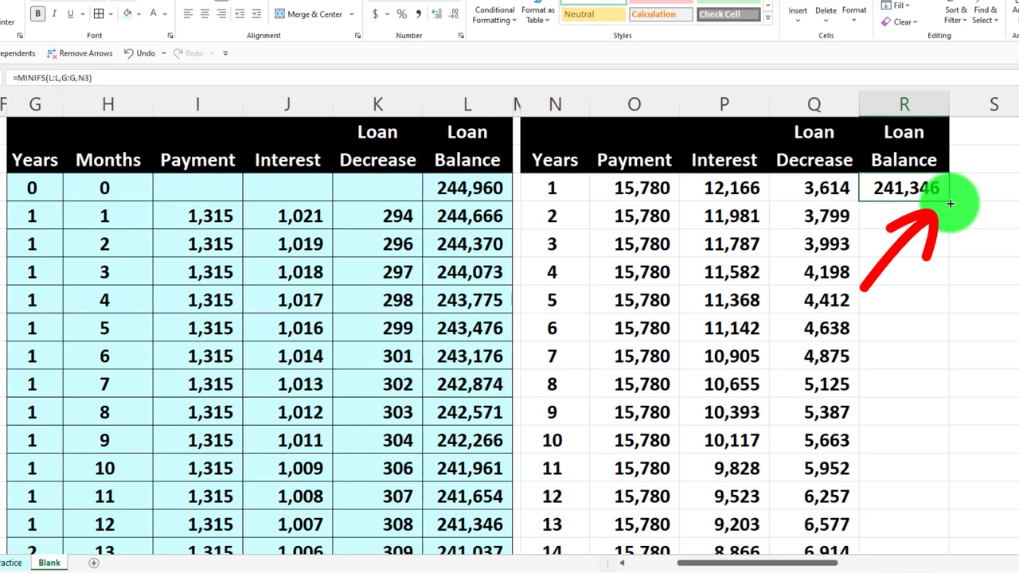
double_click(949, 204)
scroll(949, 203, "down", 8)
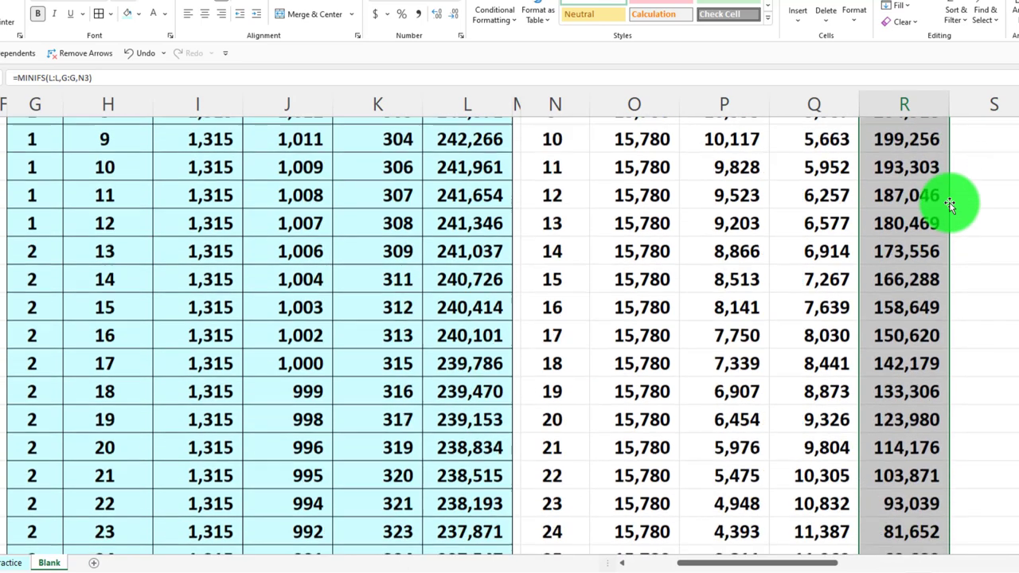
Label cell N33 Total and enter =SUM(O3:O32) in O33 to add up all the yearly payments
left_click(548, 356)
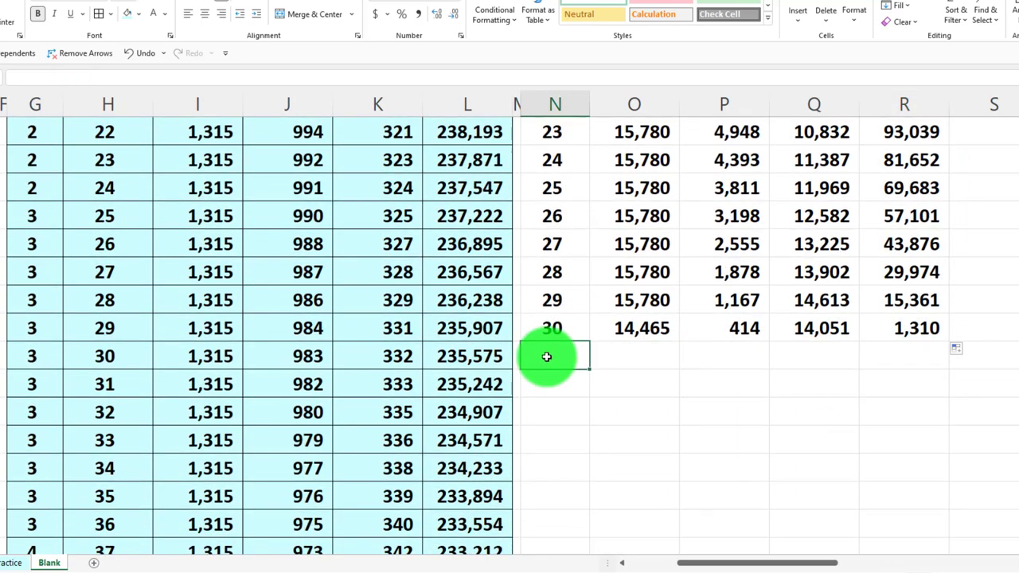
type("Total")
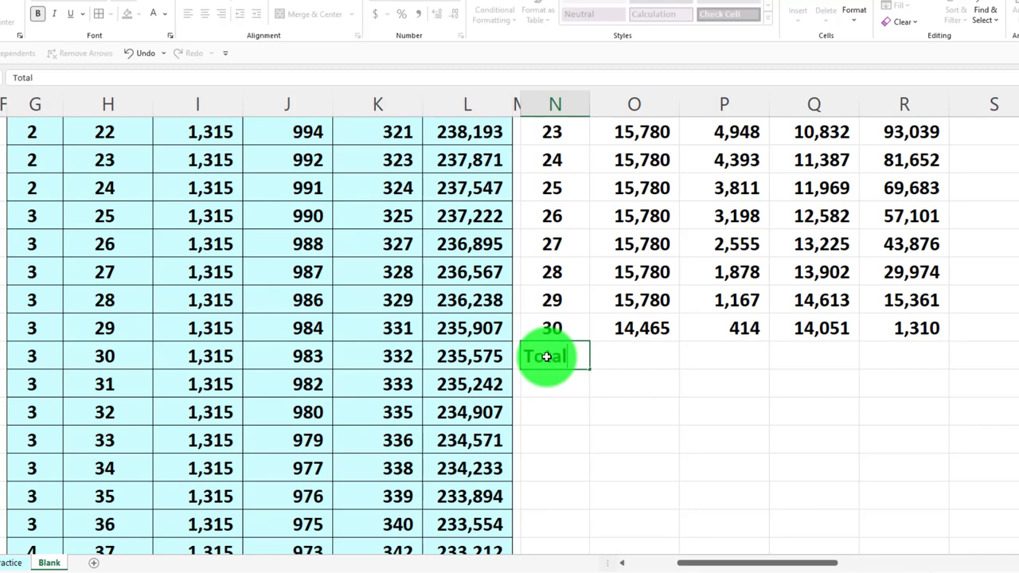
key("Tab")
type("=sum")
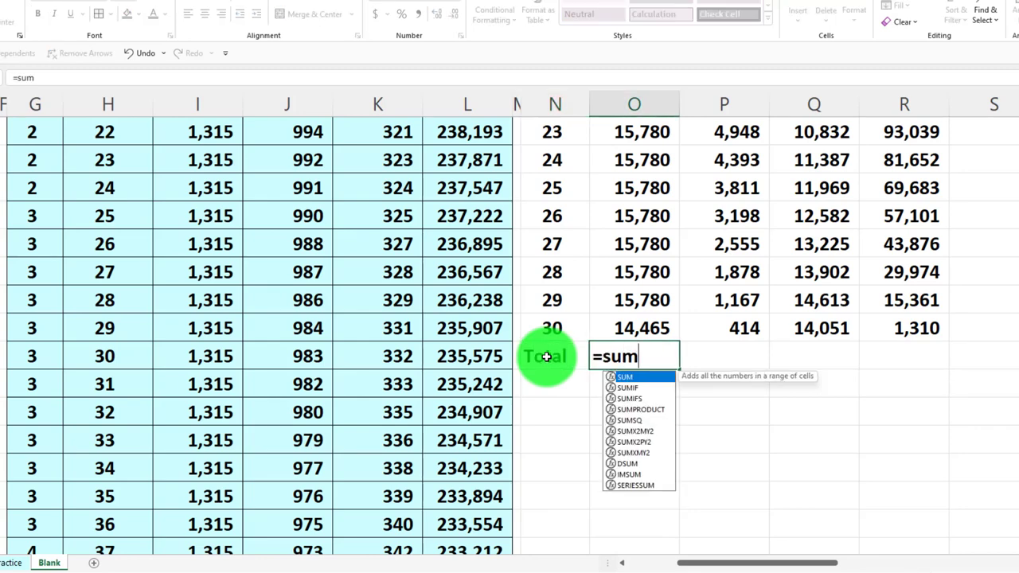
type("(")
key("shift+Up")
key("shift+Up")
key("shift+Up")
key("shift+Up")
key("shift+Up")
key("shift+Up")
key("shift+Up")
key("shift+Up")
key("shift+Up")
key("shift+Up")
key("shift+Up")
key("shift+Up")
key("shift+Up")
key("shift+Up")
key("shift+Up")
key("shift+Up")
key("shift+Up")
key("shift+Up")
key("shift+Up")
key("shift+Up")
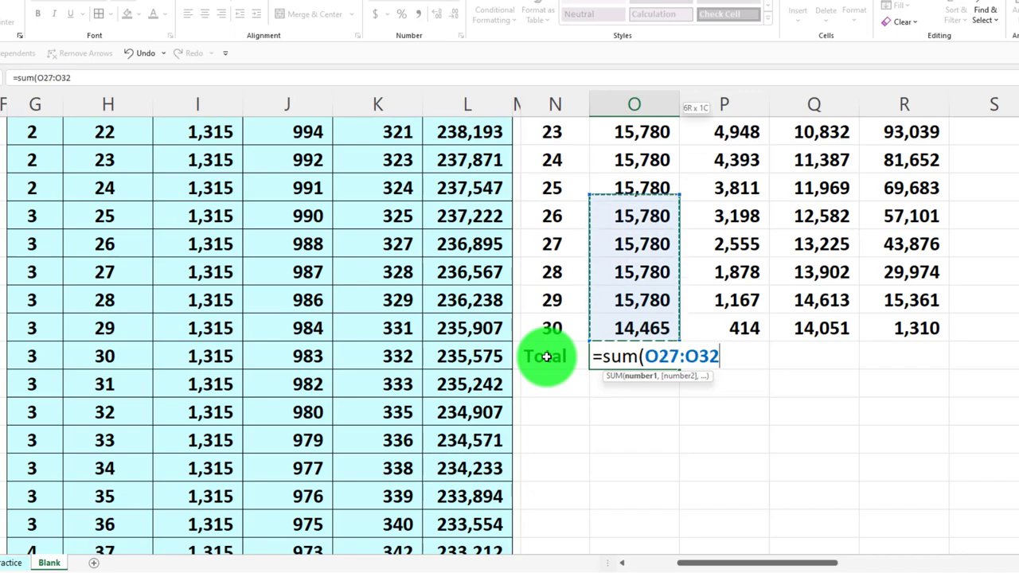
key("shift+Up")
key("shift+Up")
key("shift+Up")
key("shift+Up")
key("shift+Up")
key("shift+Up")
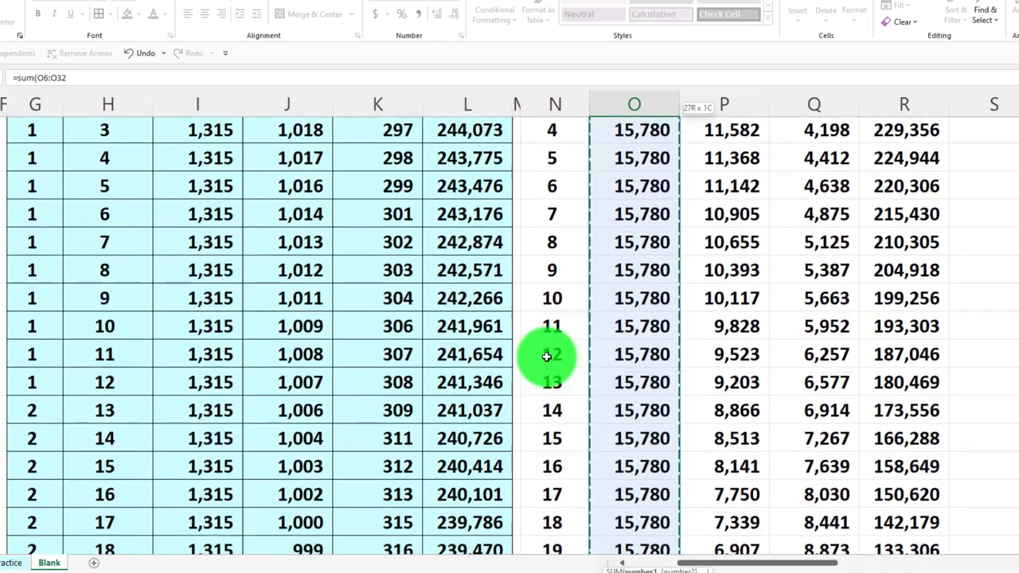
key("Return")
Copy the payment total in O33 across to Q33 and underline the year 30 amounts in O32:Q32
left_click(658, 499)
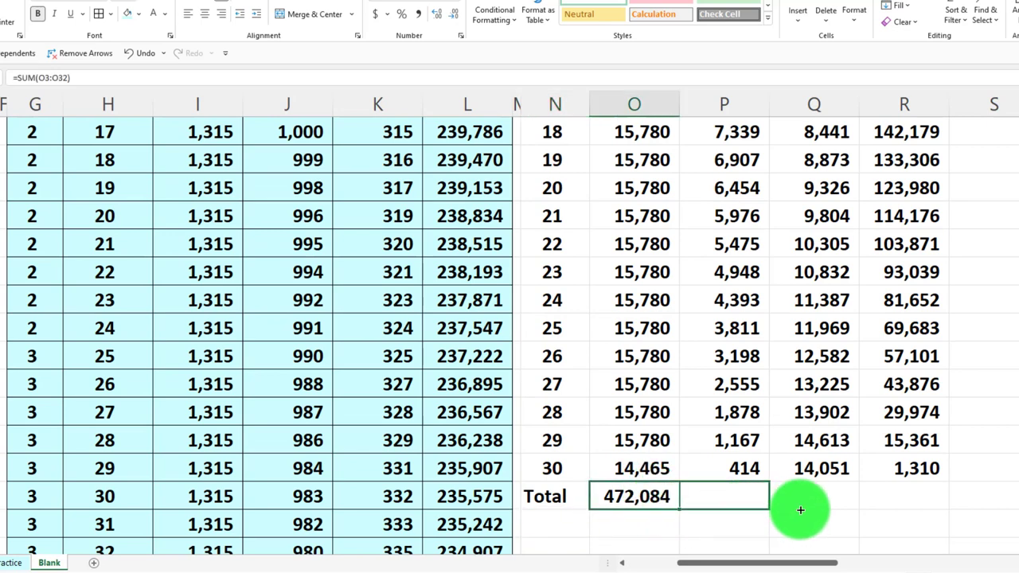
left_click_drag(813, 508, 818, 508)
left_click_drag(650, 468, 788, 468)
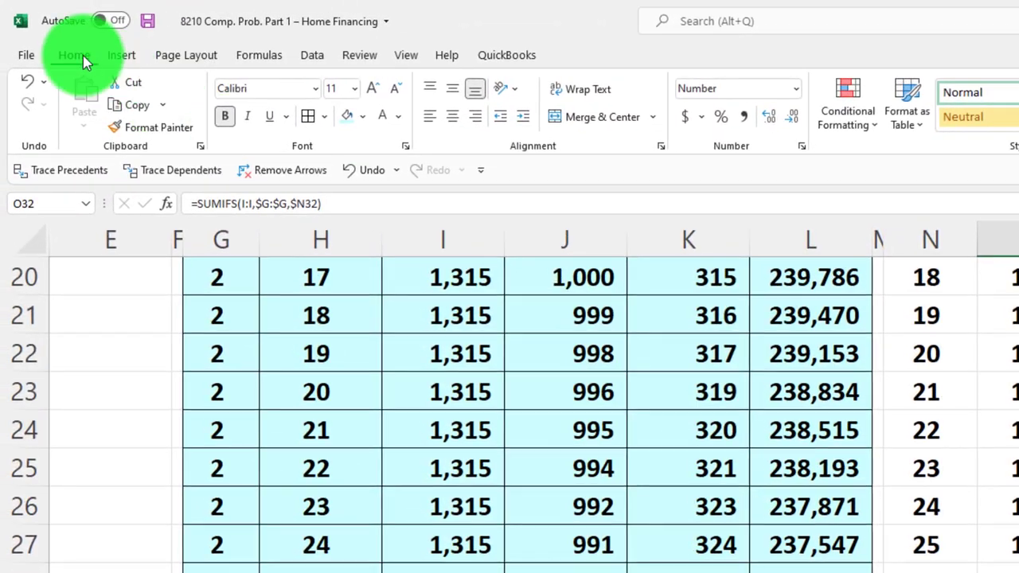
left_click(83, 55)
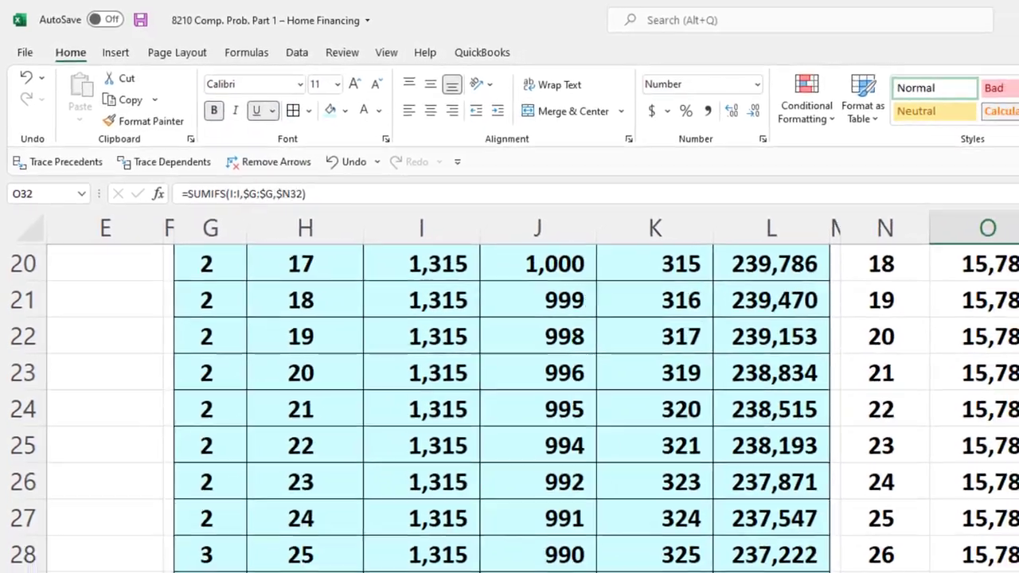
Apply the light blue fill and black cell borders to the yearly summary in N3:R33
left_click_drag(884, 572, 1018, 189)
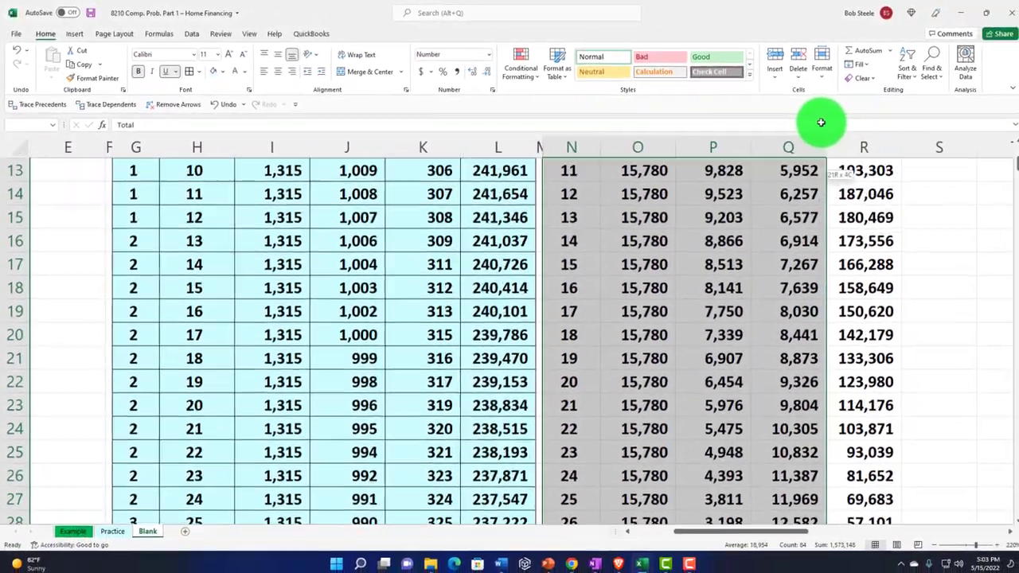
left_click_drag(820, 122, 826, 156)
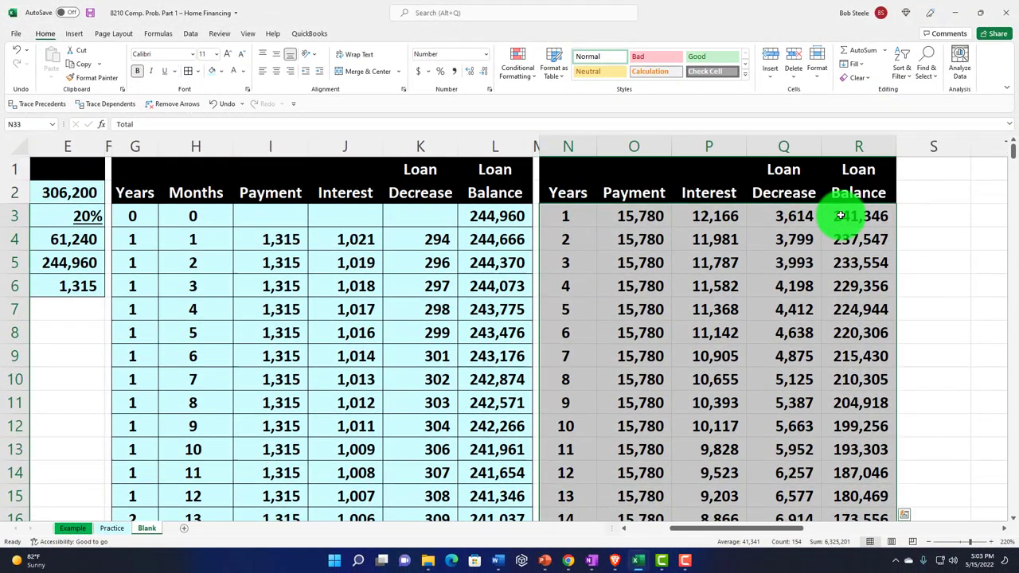
scroll(212, 80, "down", 8)
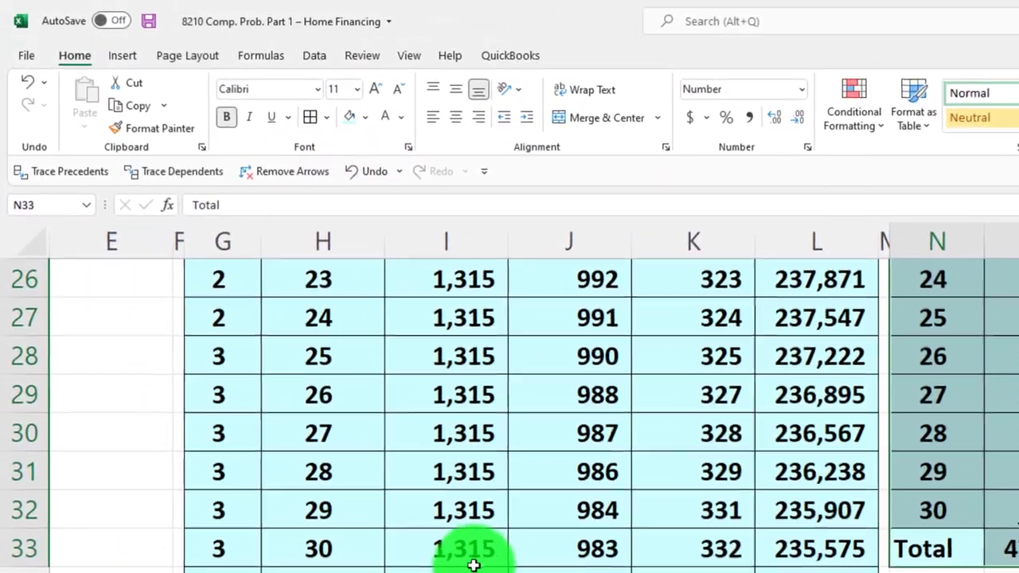
scroll(446, 481, "up", 1)
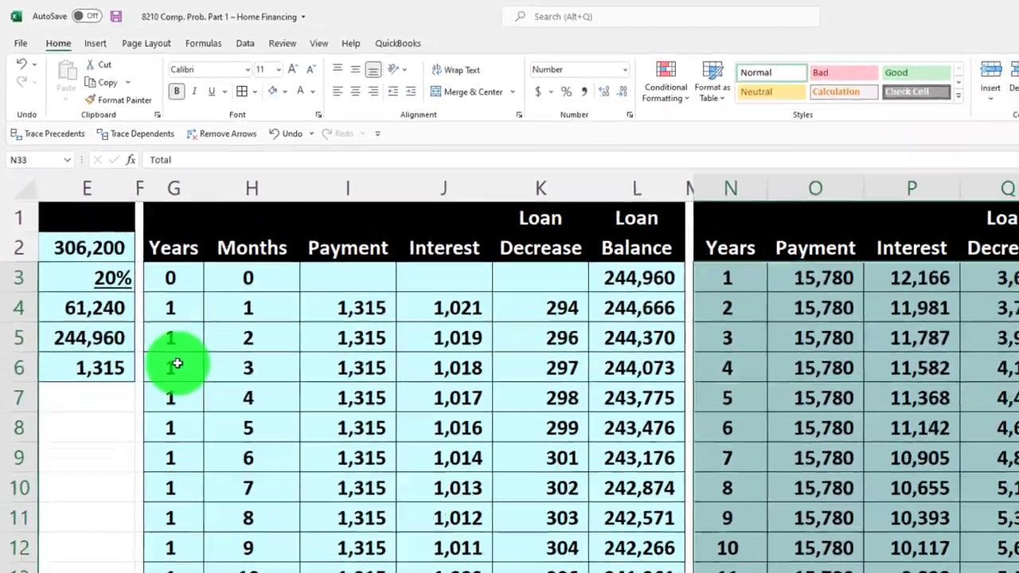
Insert a PivotTable based on the monthly table G2:L362, placed on the existing Blank sheet at cell N35
left_click(176, 364)
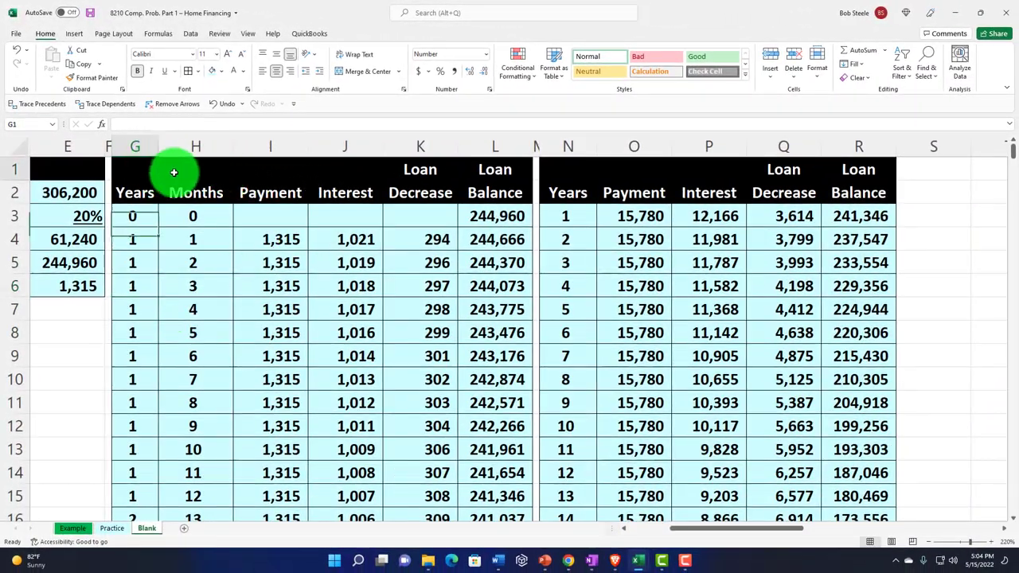
left_click_drag(173, 172, 512, 171)
left_click_drag(178, 231, 550, 228)
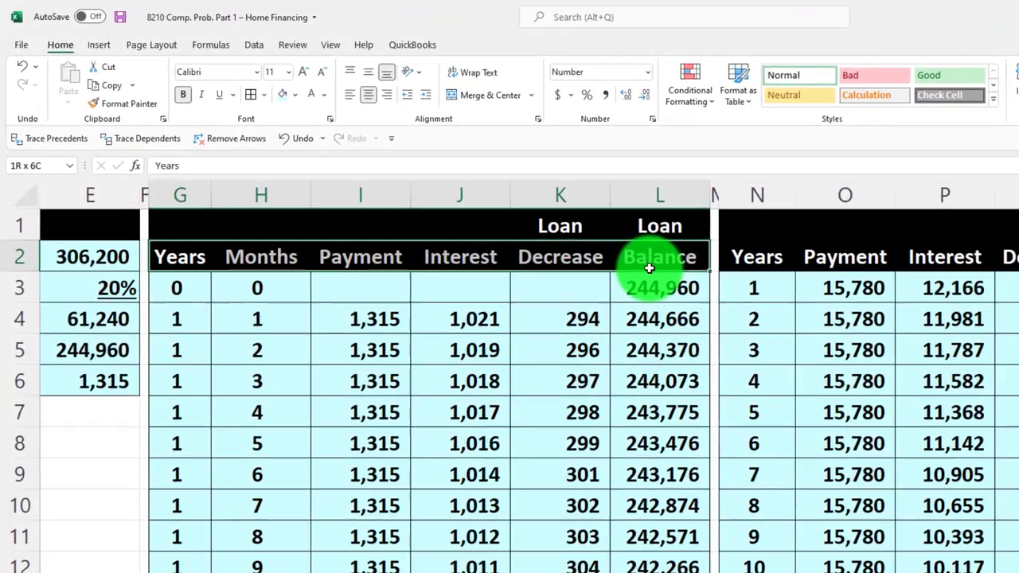
scroll(509, 390, "down", 11)
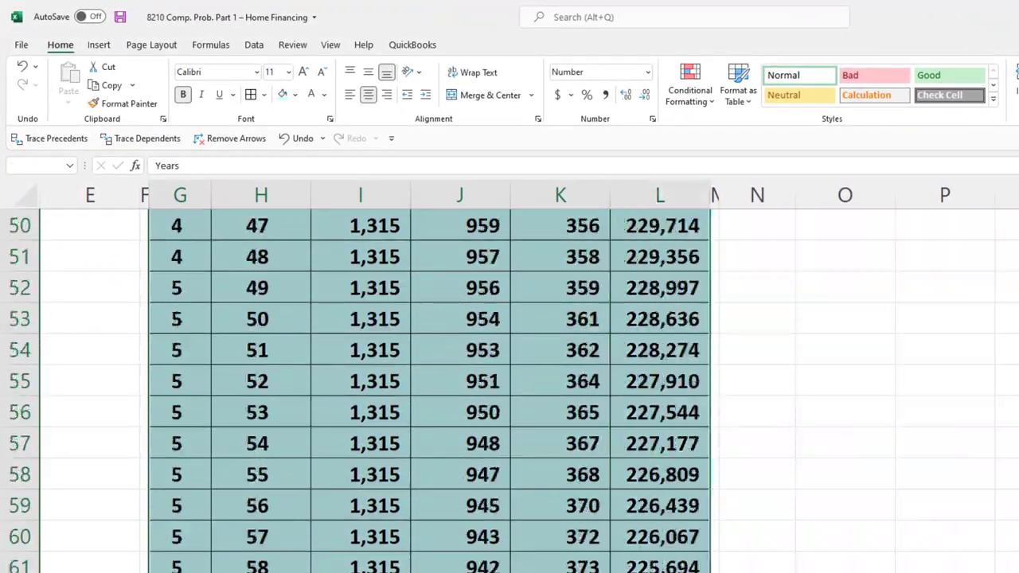
scroll(509, 390, "down", 16)
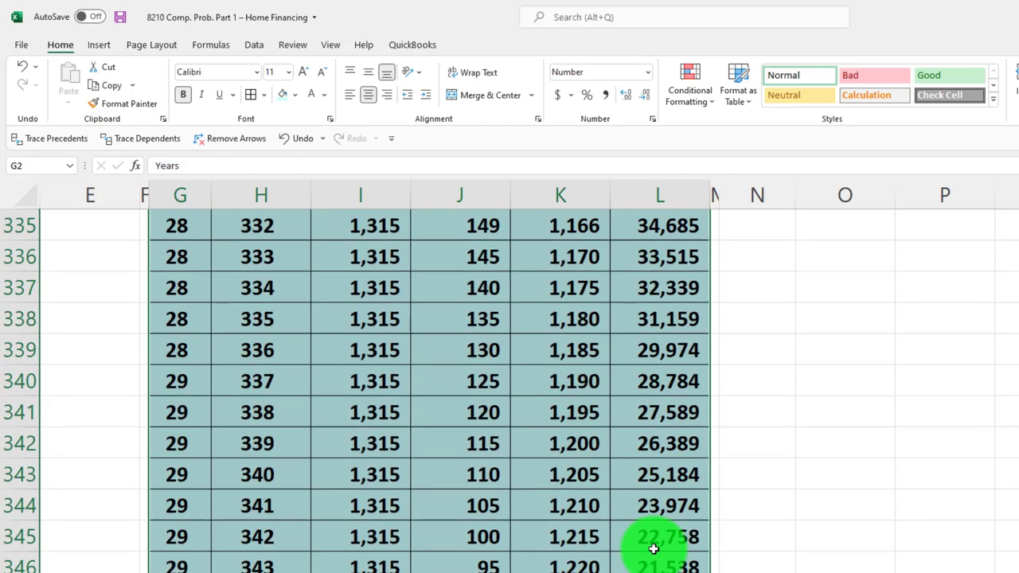
scroll(651, 527, "up", 20)
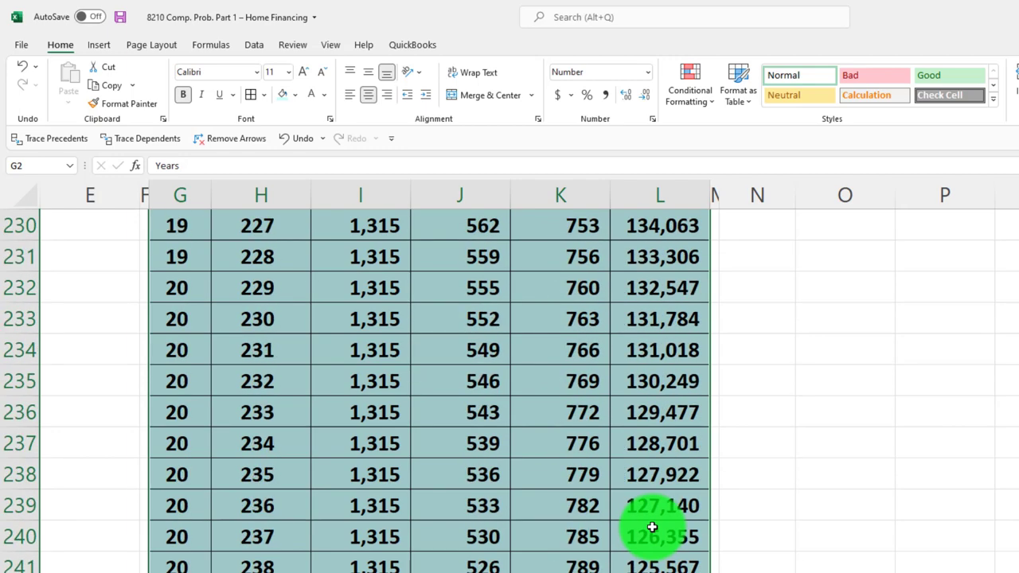
scroll(651, 526, "up", 20)
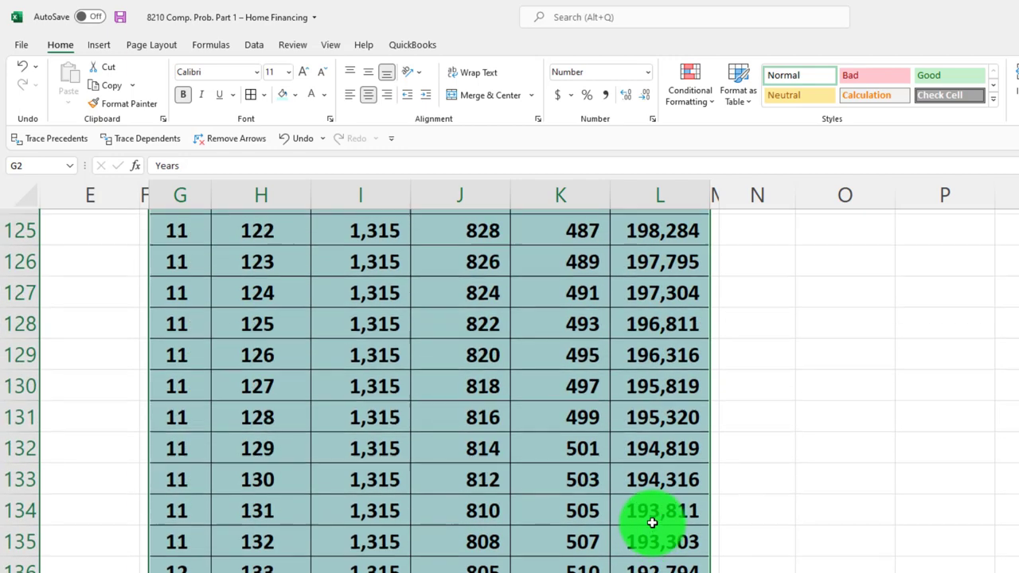
scroll(652, 522, "up", 8)
scroll(652, 523, "down", 1)
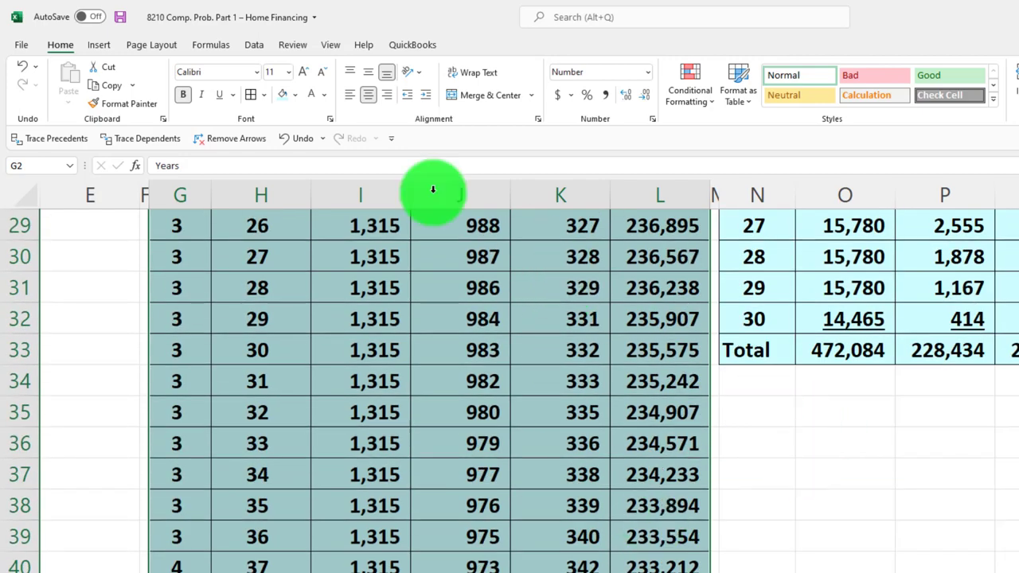
left_click(102, 45)
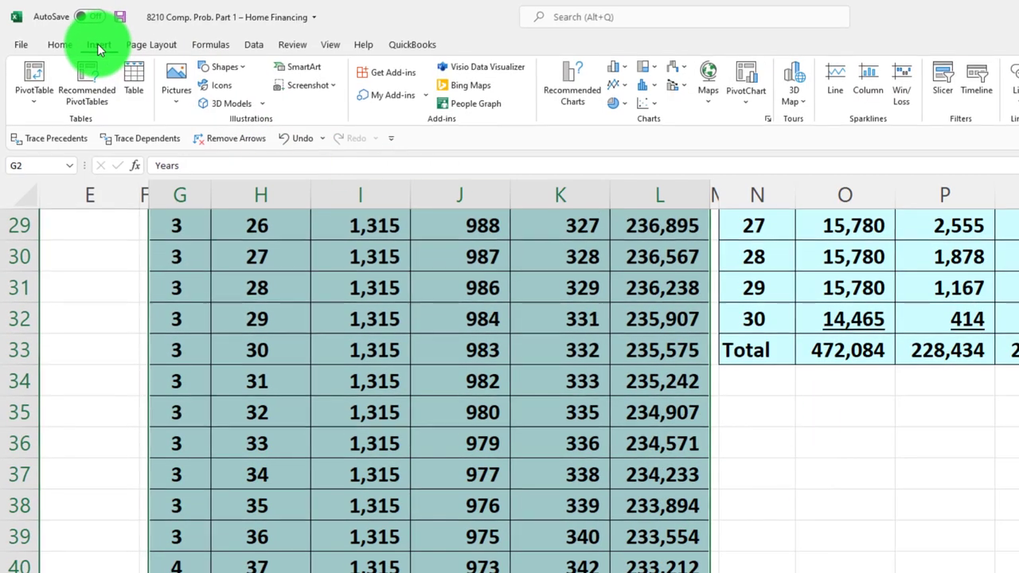
left_click(34, 75)
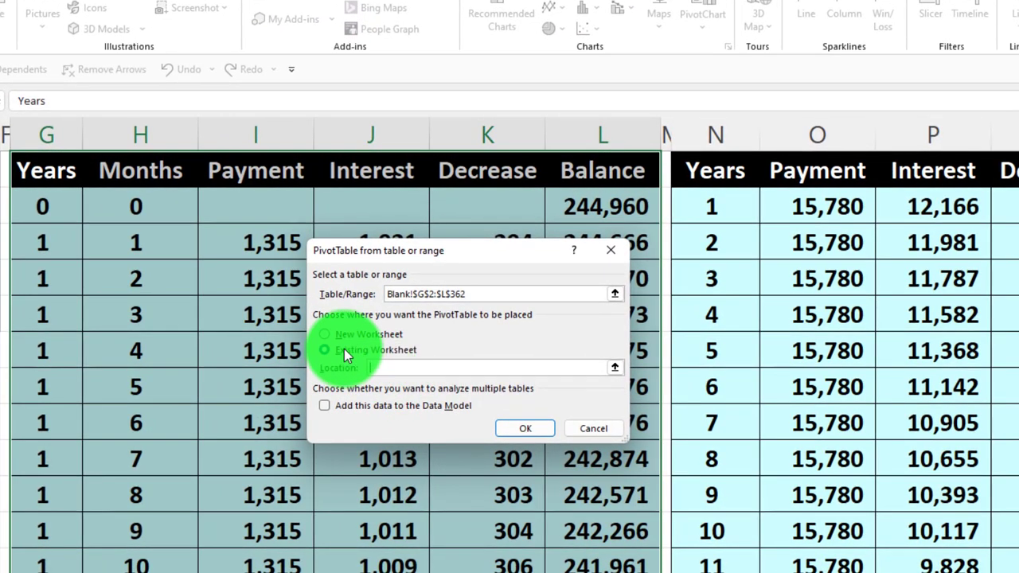
scroll(846, 354, "down", 10)
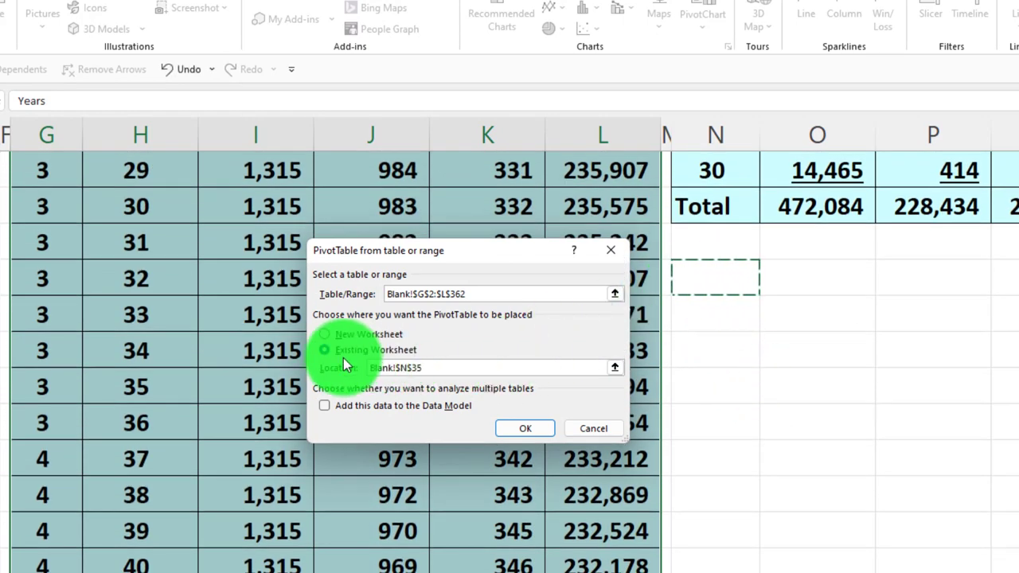
left_click(509, 429)
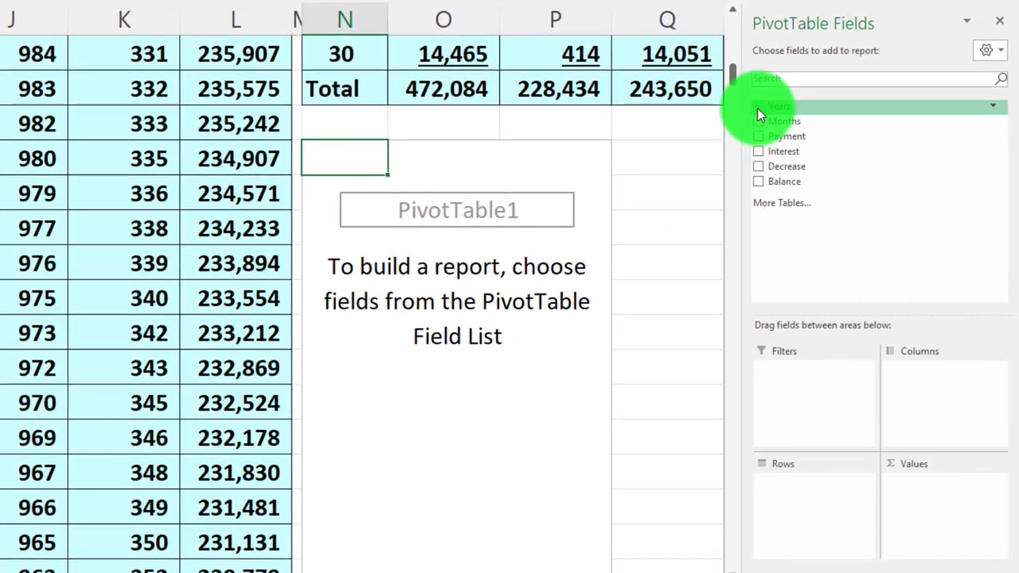
Use Years as the PivotTable's row field and add Payment, Interest, Decrease and Balance as summed values
left_click(758, 106)
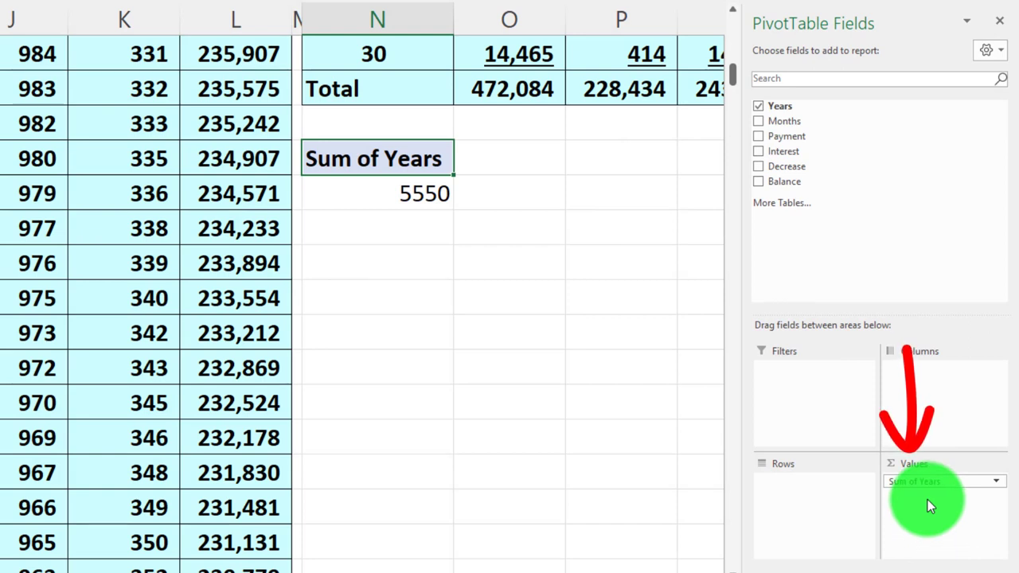
left_click_drag(927, 491, 846, 485)
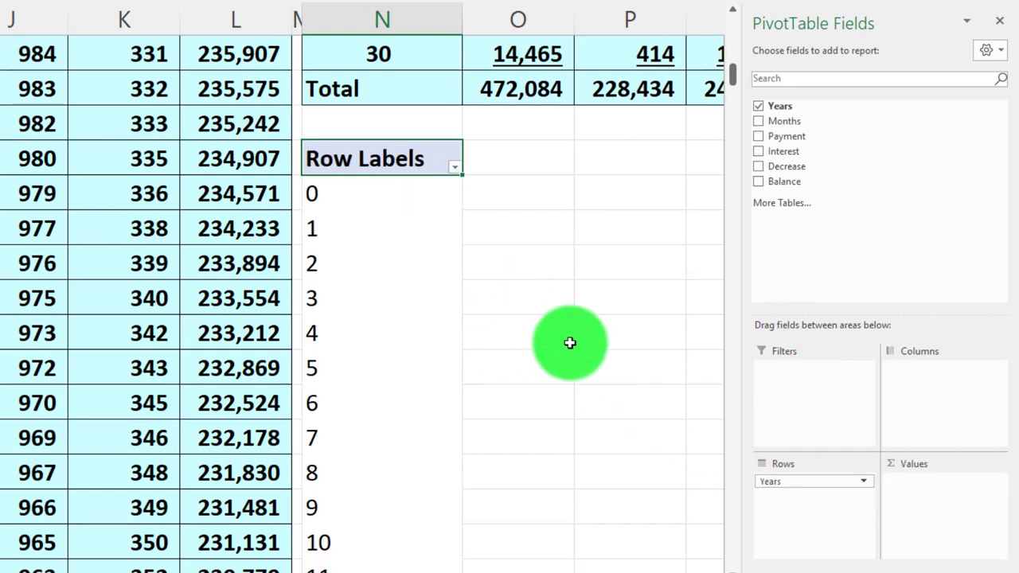
left_click(758, 136)
left_click(757, 151)
left_click(757, 166)
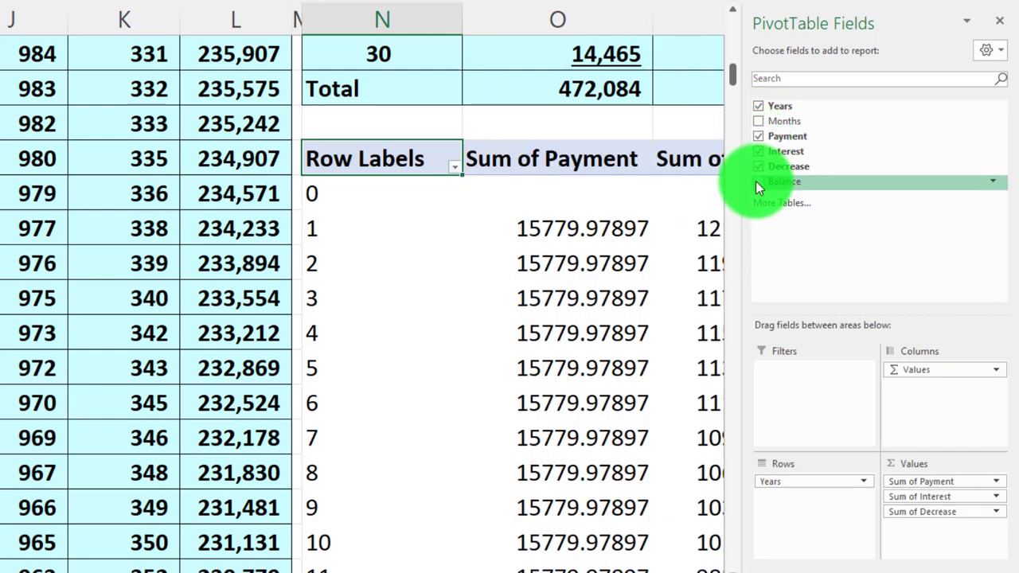
left_click(757, 181)
scroll(409, 565, "right", 5)
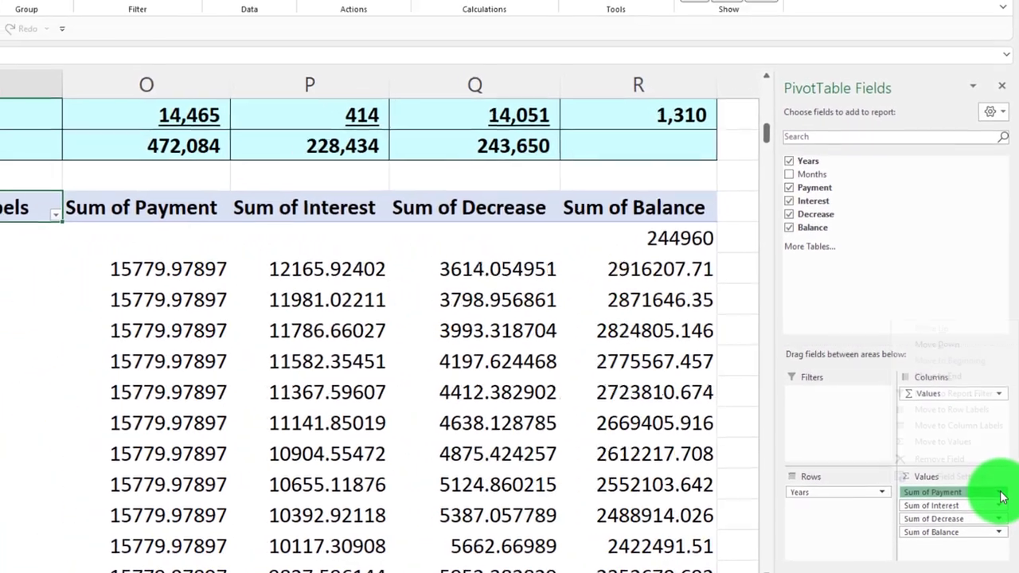
left_click(999, 493)
right_click(241, 239)
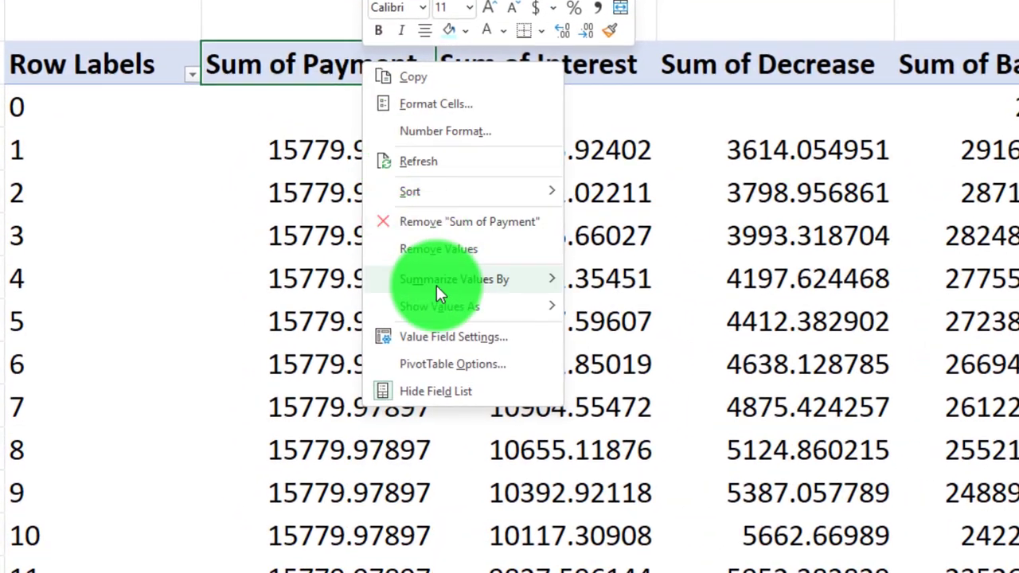
mouse_move(391, 314)
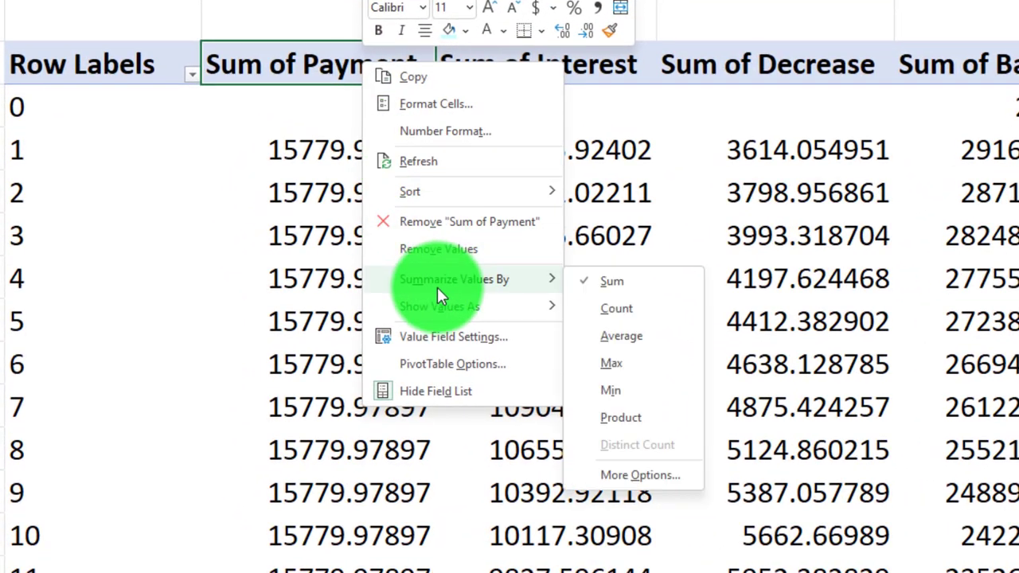
left_click(463, 364)
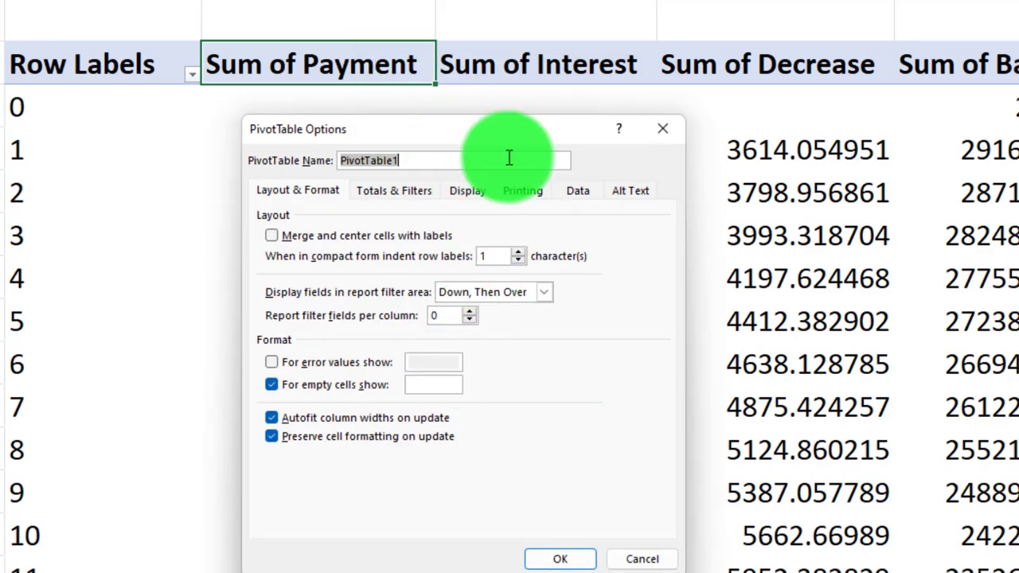
left_click(662, 128)
left_click(314, 155)
left_click(327, 70)
right_click(328, 70)
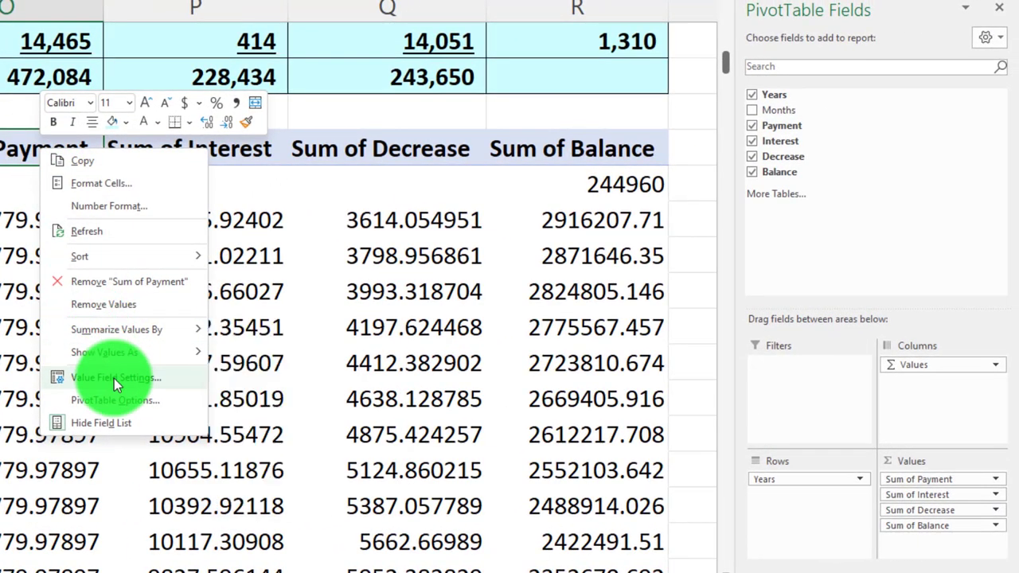
left_click(1000, 481)
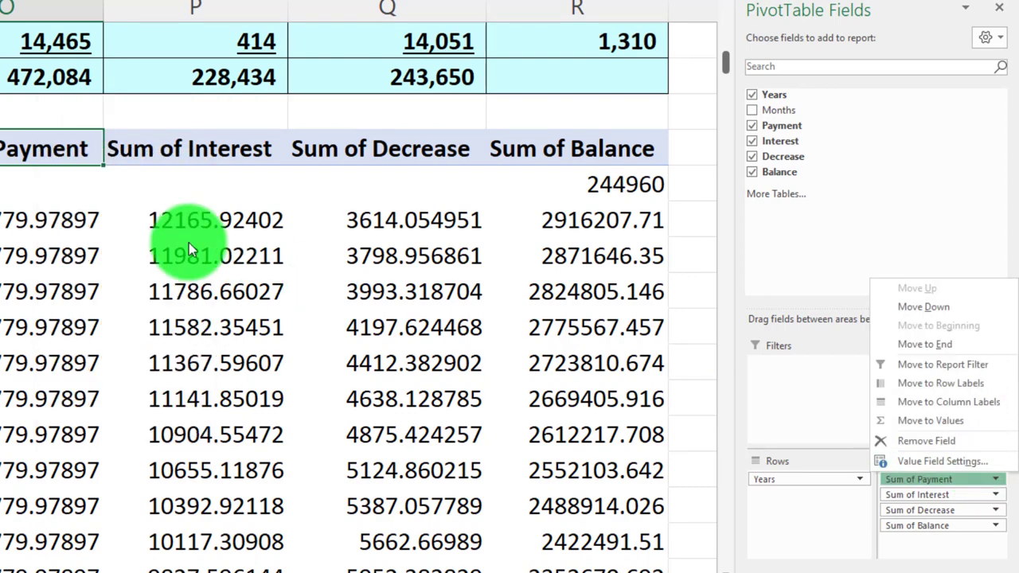
Format the Sum of Payment field as Currency with no symbol, zero decimal places and negative numbers in red parentheses
right_click(41, 151)
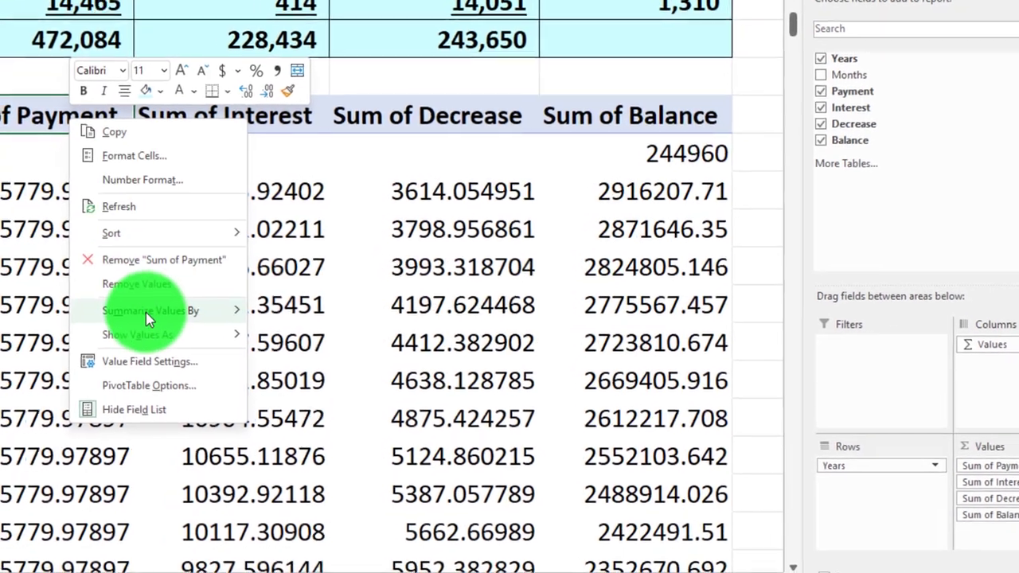
mouse_move(121, 354)
left_click(196, 344)
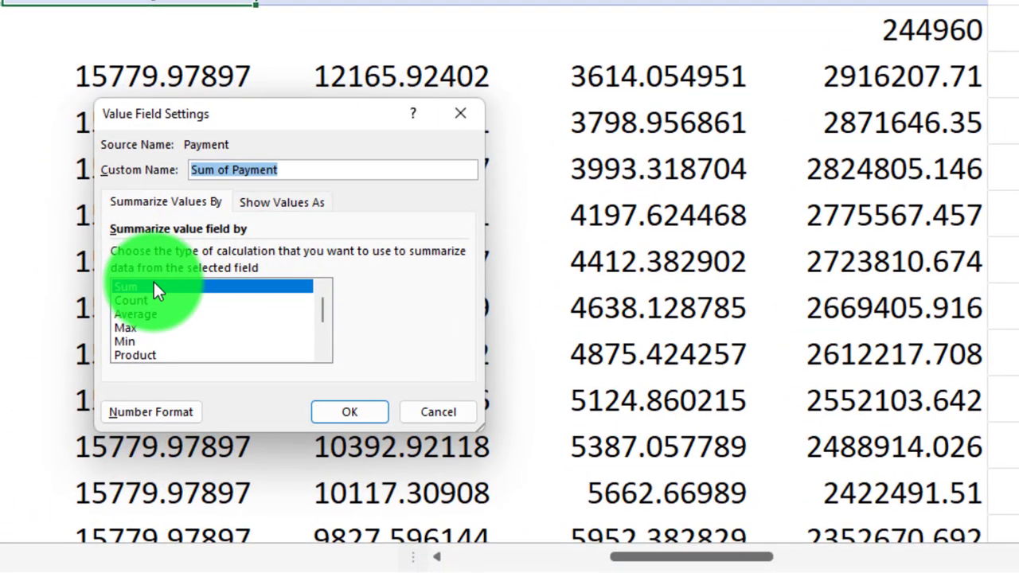
left_click(177, 415)
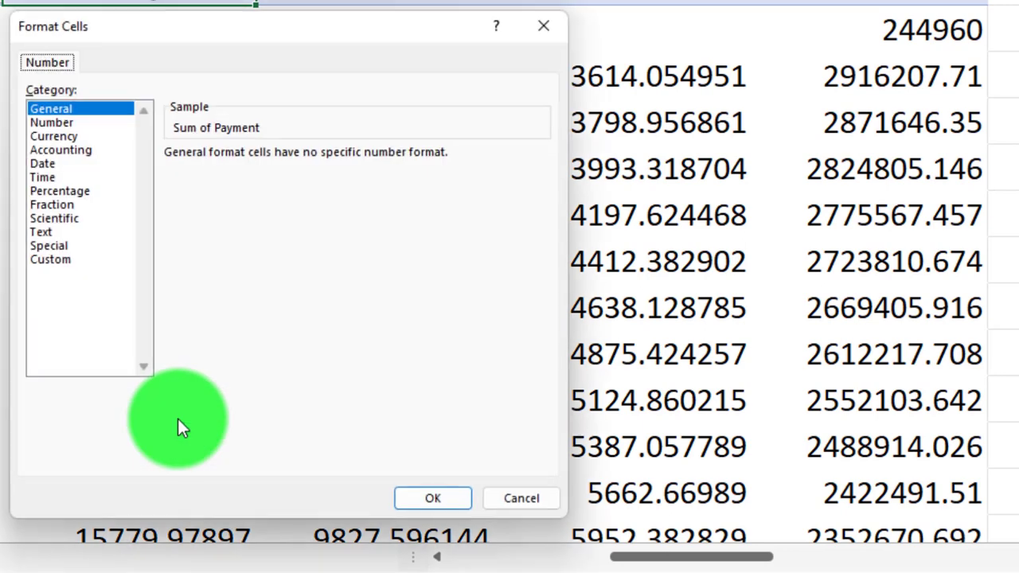
left_click(63, 136)
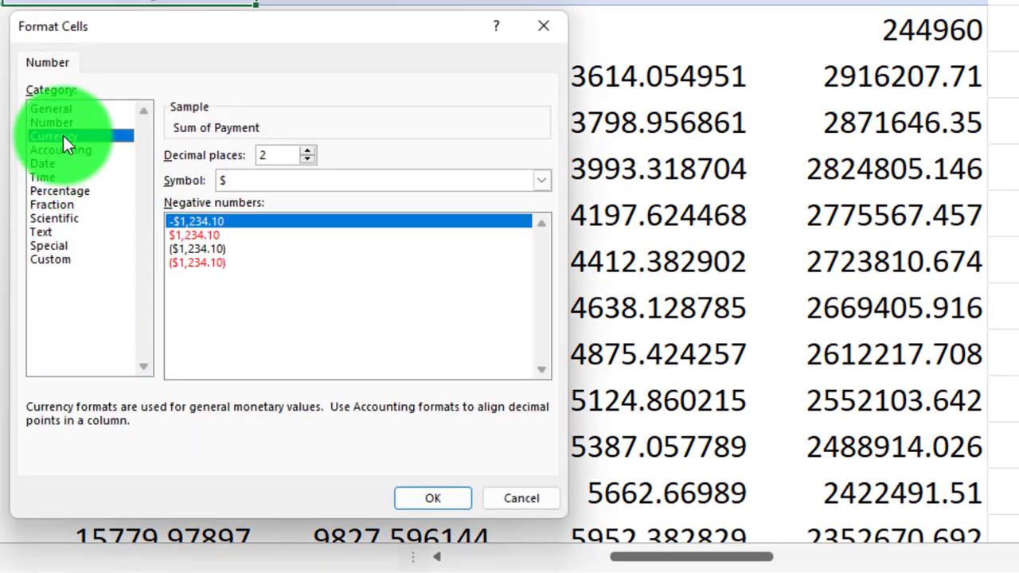
left_click(203, 262)
left_click(284, 186)
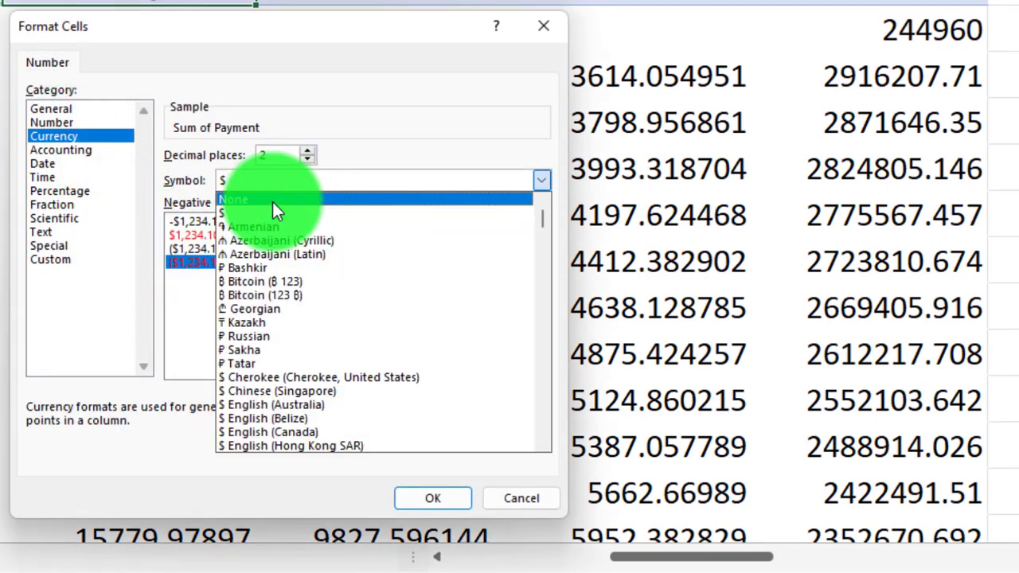
left_click(272, 201)
double_click(307, 159)
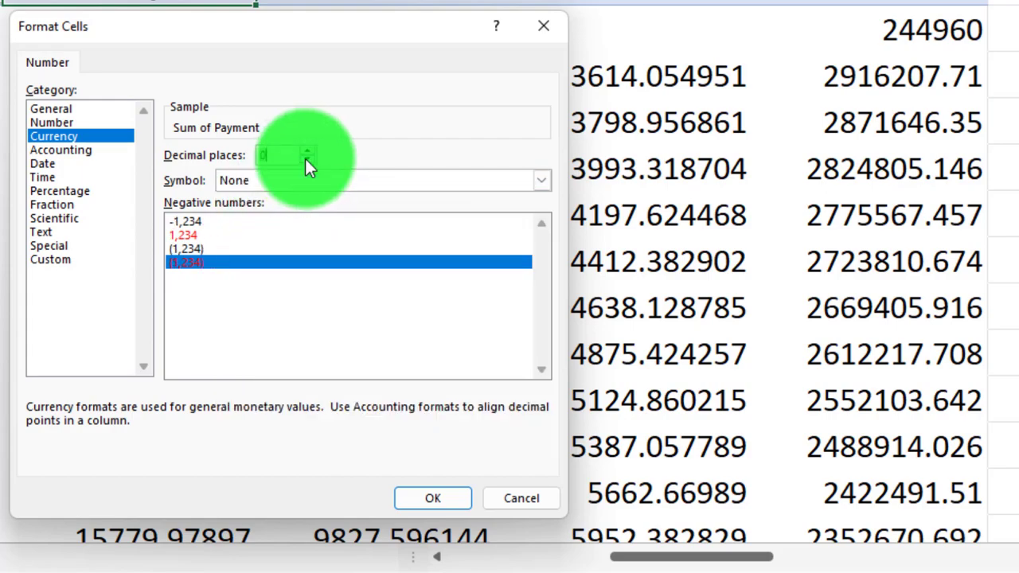
left_click(432, 498)
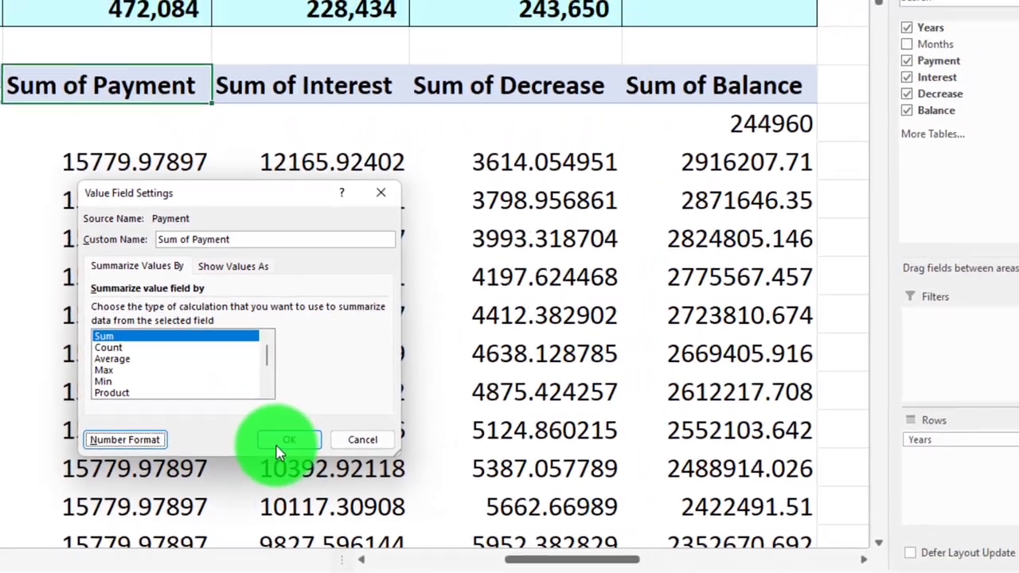
left_click(342, 415)
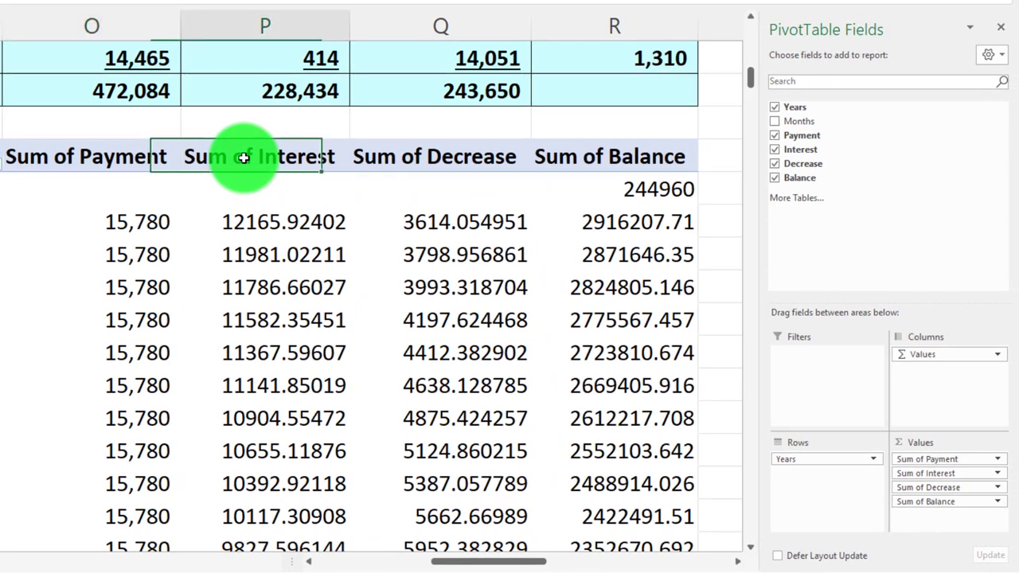
Format the Sum of Interest field as Currency with no symbol, zero decimal places and negative numbers in red parentheses
right_click(243, 156)
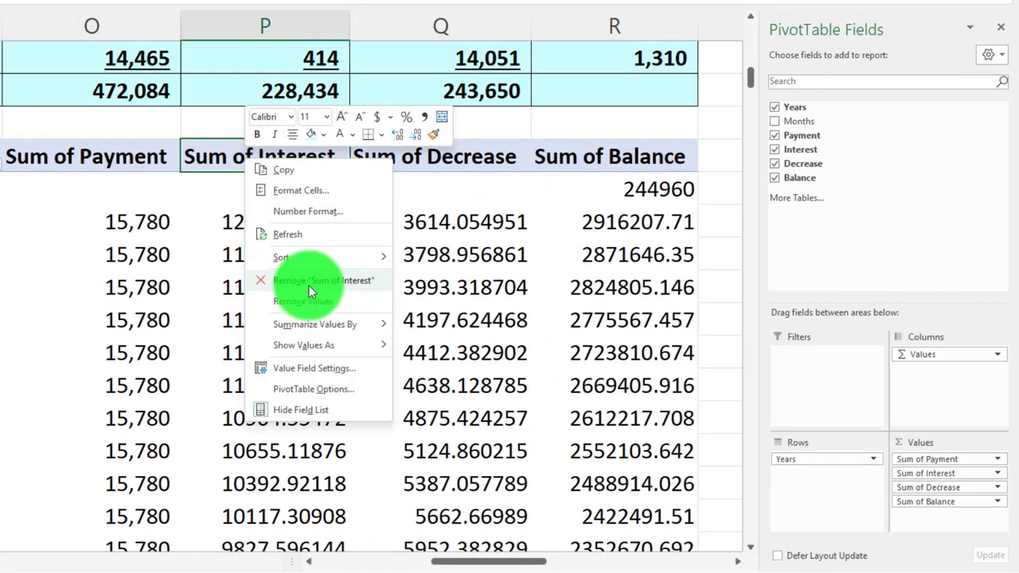
left_click(317, 371)
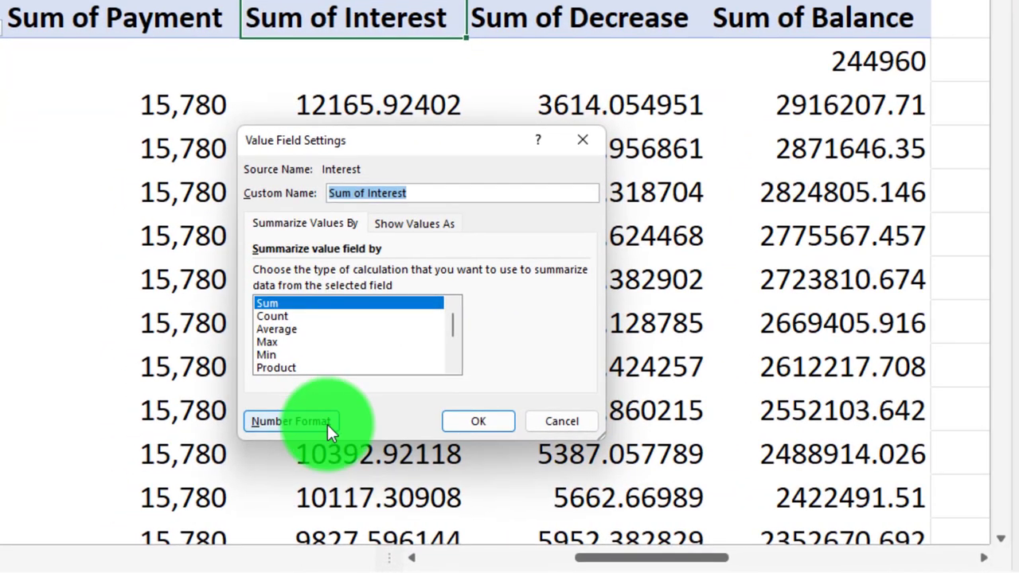
left_click(317, 425)
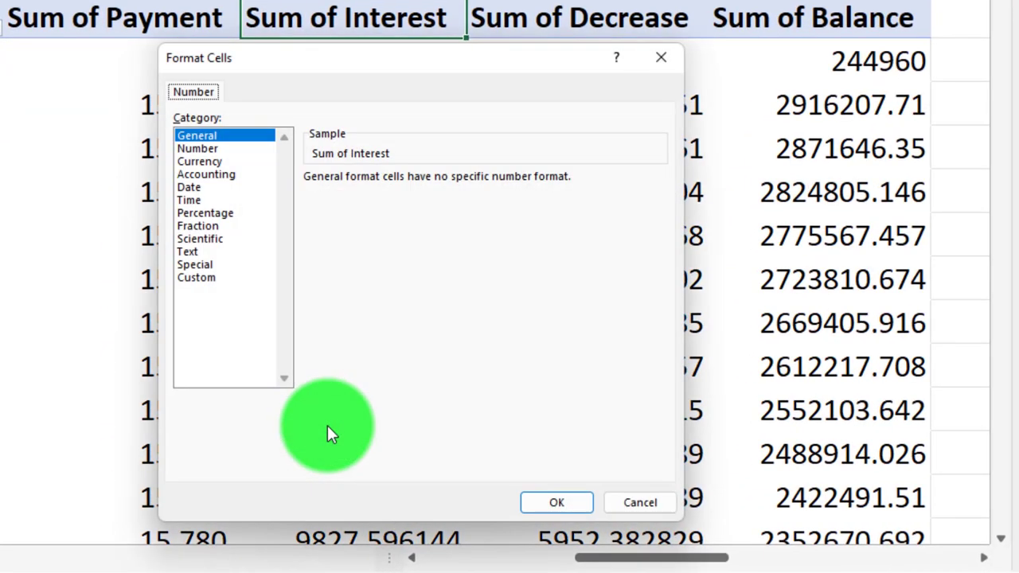
left_click(203, 162)
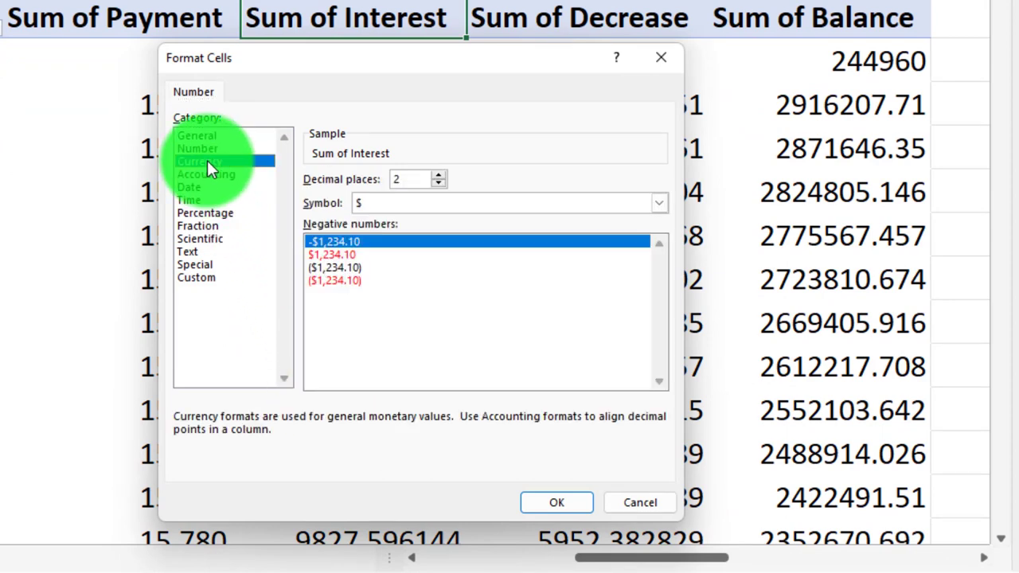
left_click(338, 279)
left_click(415, 204)
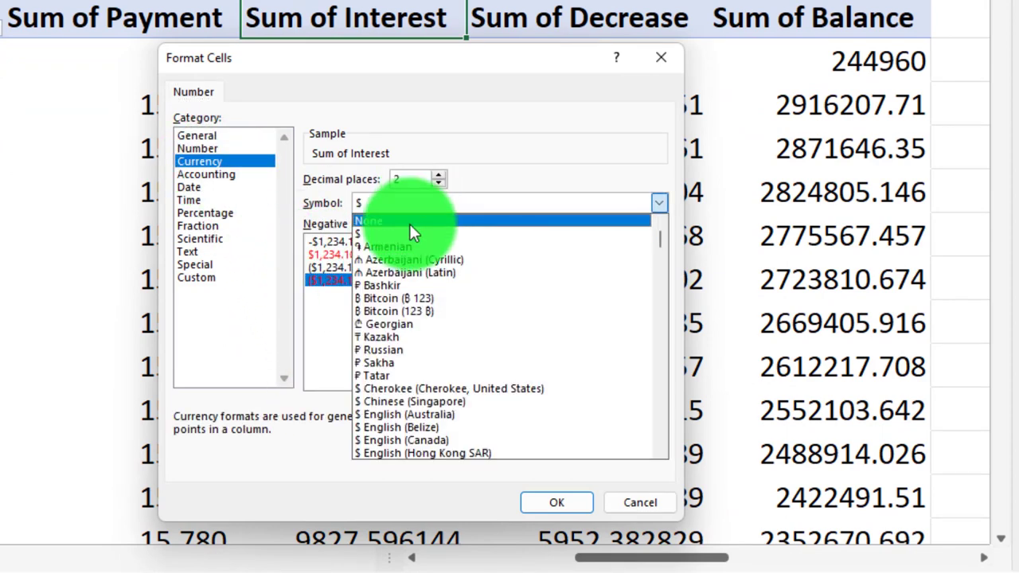
left_click(409, 221)
left_click(438, 183)
left_click(438, 183)
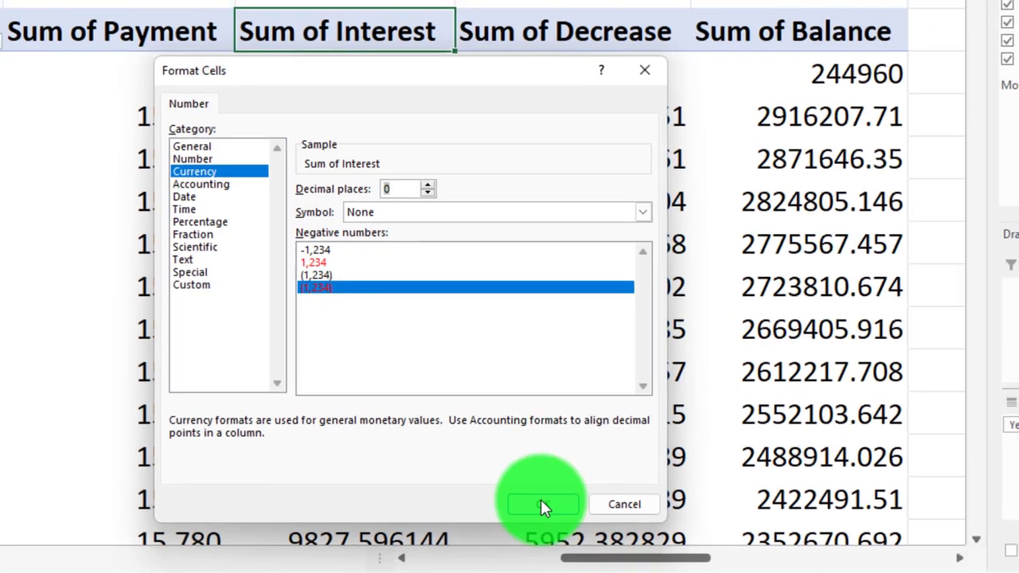
left_click(556, 502)
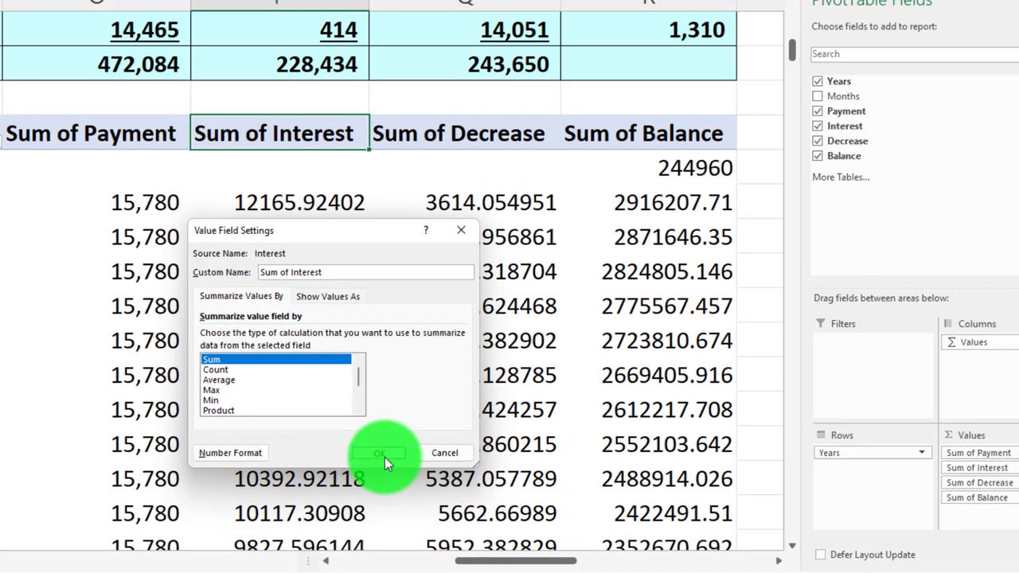
left_click(386, 456)
Format the Sum of Decrease field as Currency with no symbol, zero decimal places and negative numbers in red parentheses
right_click(479, 138)
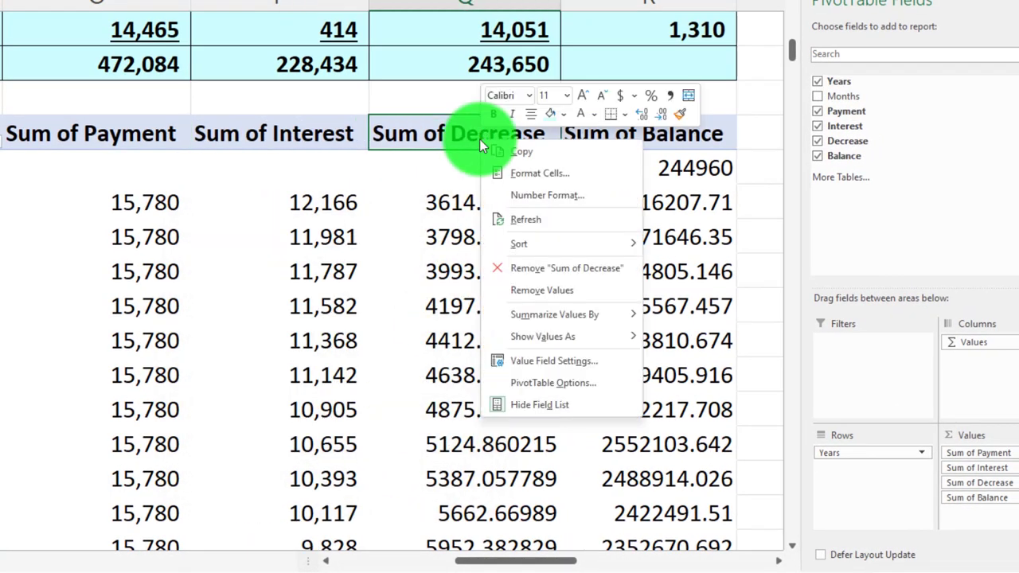
left_click(519, 361)
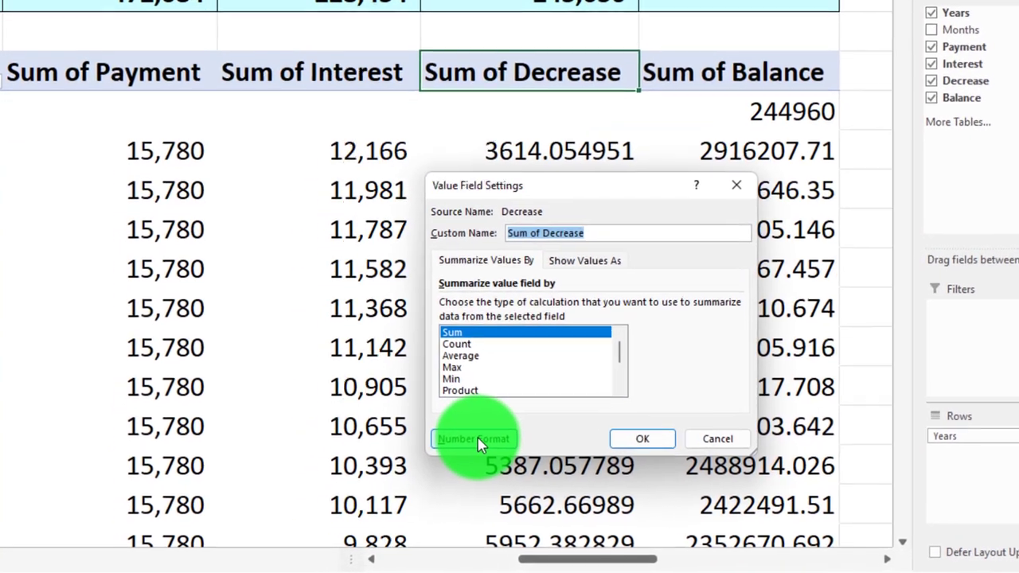
left_click(444, 444)
left_click(432, 168)
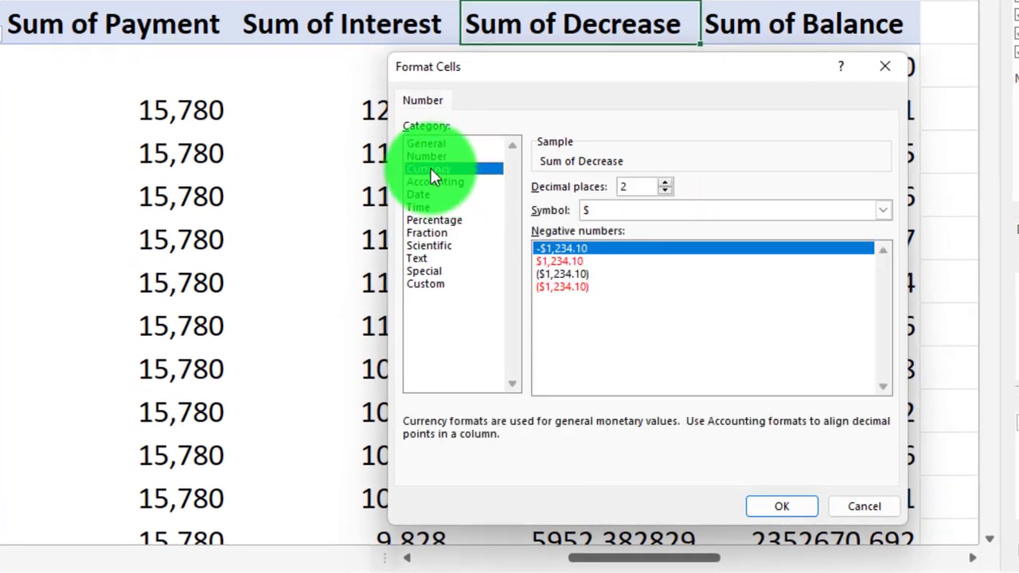
left_click(591, 284)
left_click(639, 209)
left_click(638, 222)
left_click(663, 190)
left_click(663, 190)
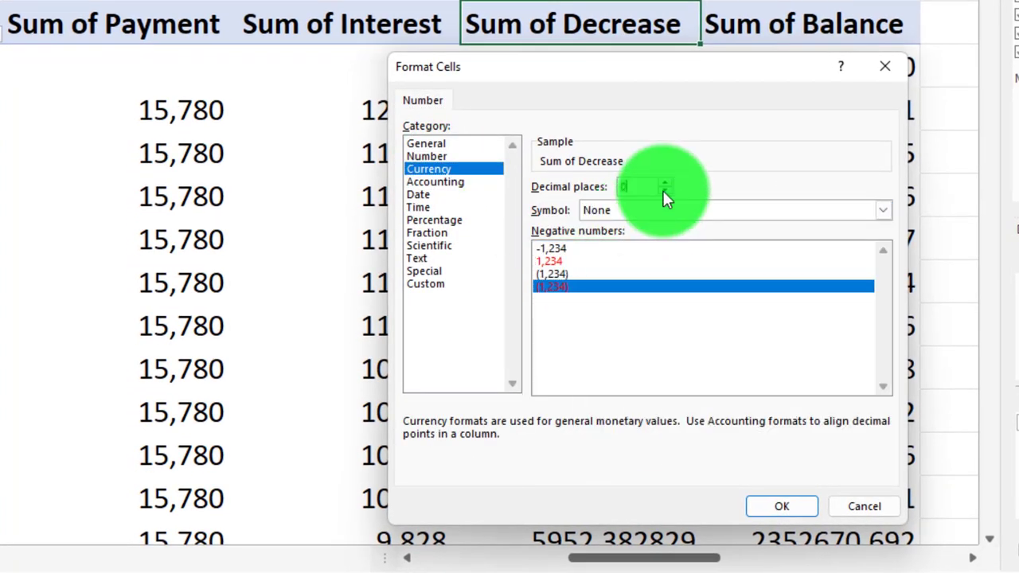
left_click(775, 502)
left_click(716, 436)
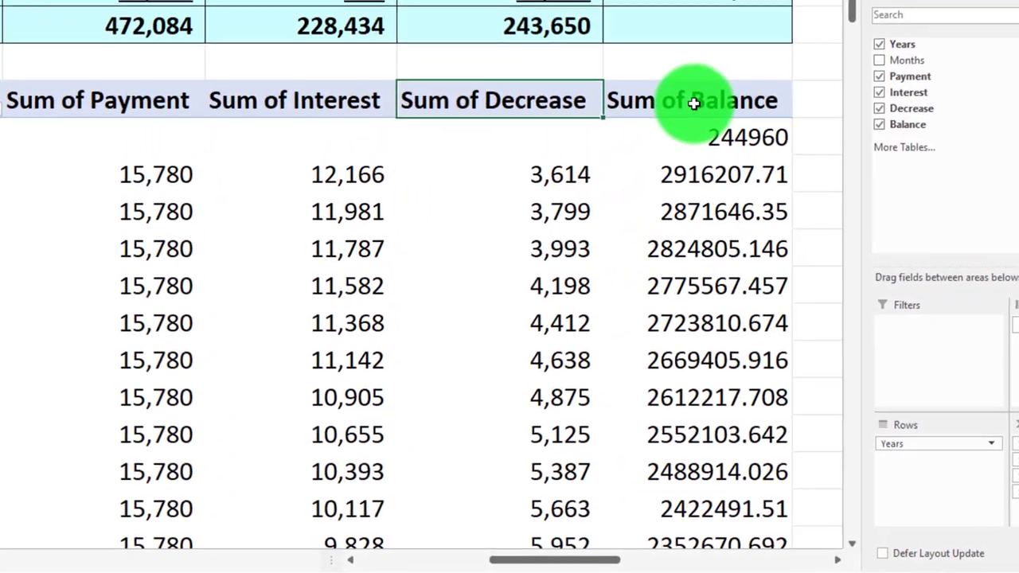
Summarize the PivotTable's Balance field by Min and format it as Currency with no symbol, zero decimals and red parenthesized negatives
right_click(693, 103)
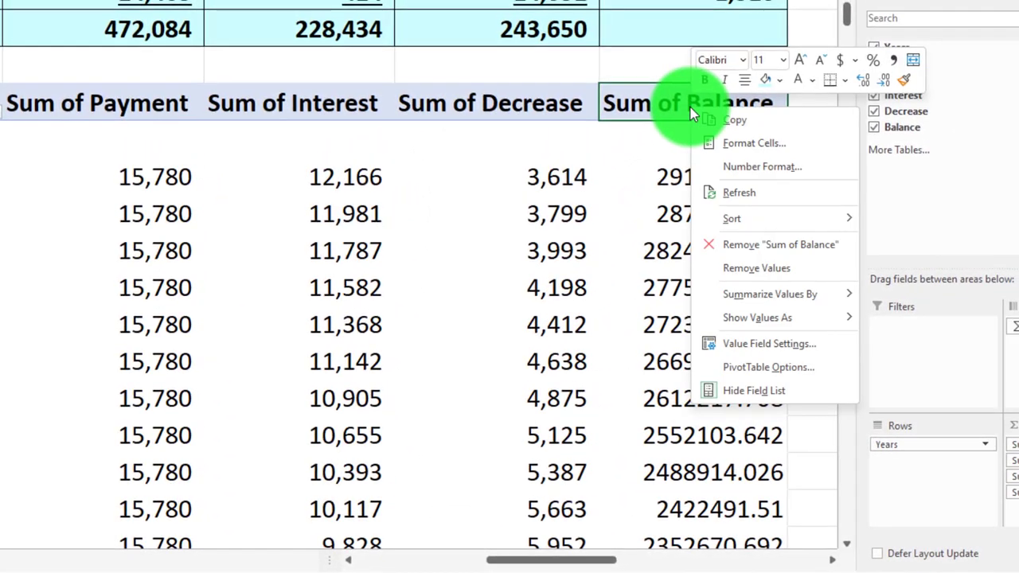
left_click(744, 341)
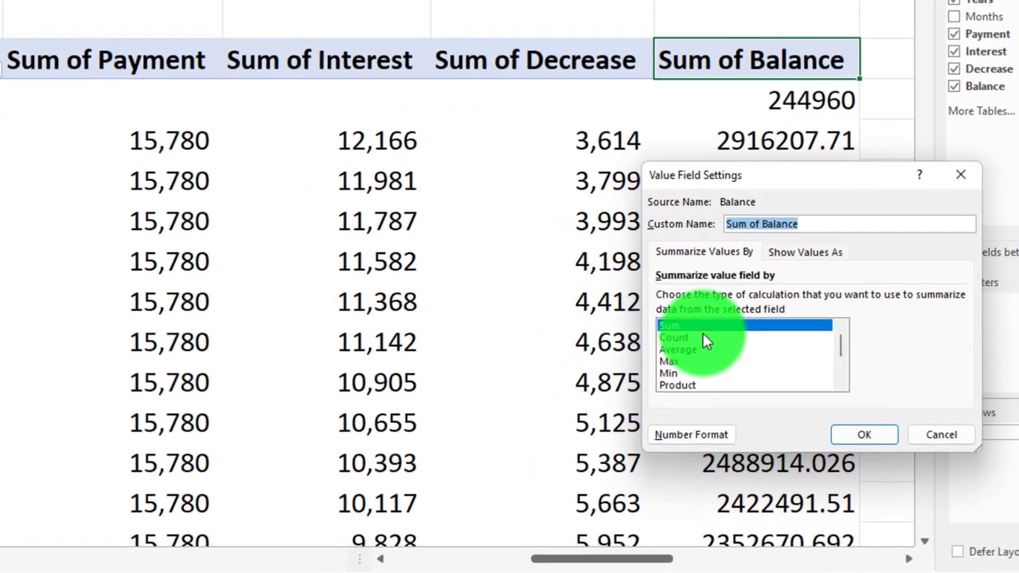
left_click(688, 372)
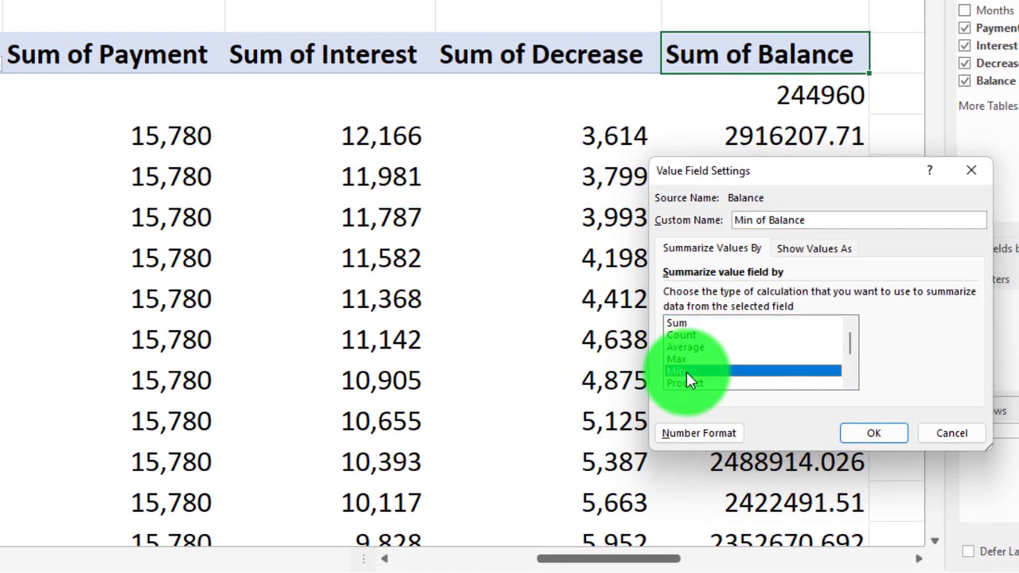
left_click(718, 431)
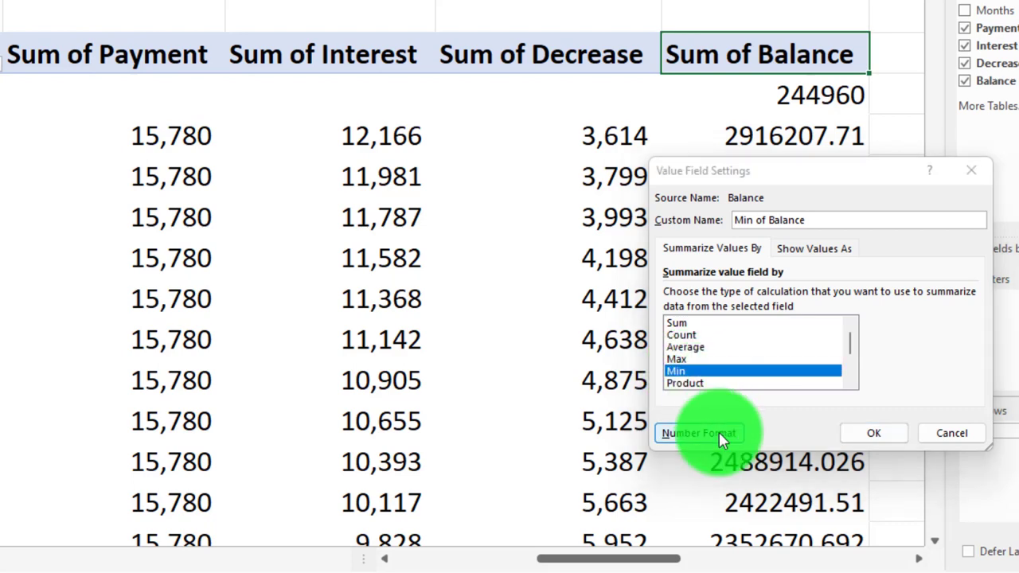
left_click(616, 191)
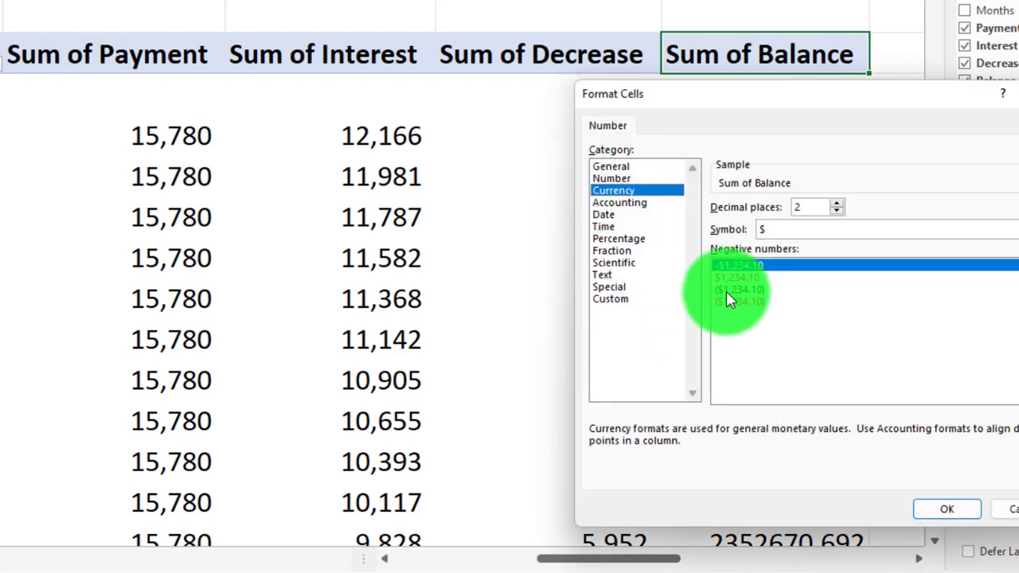
left_click(726, 301)
left_click(798, 230)
left_click(795, 247)
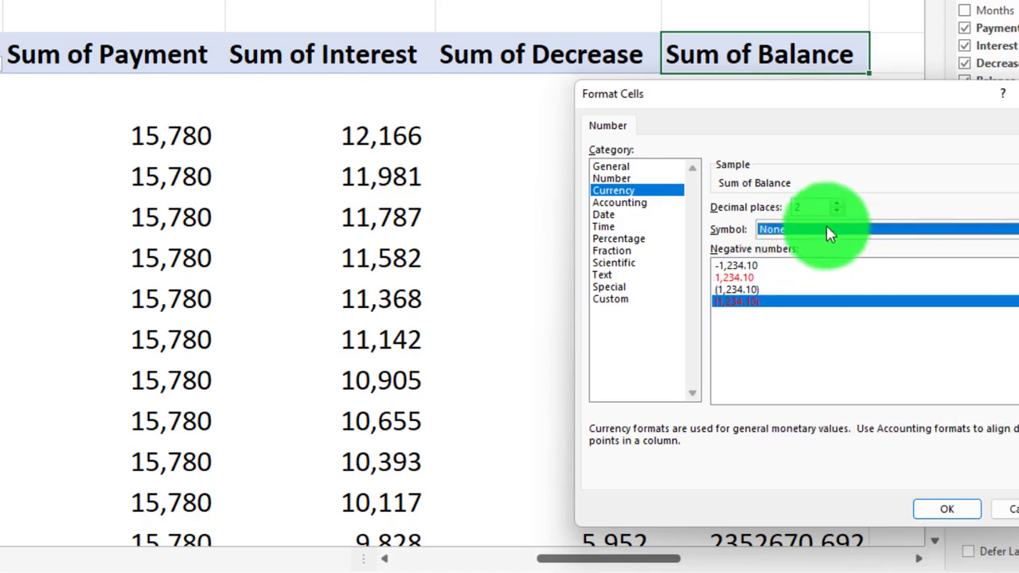
double_click(836, 210)
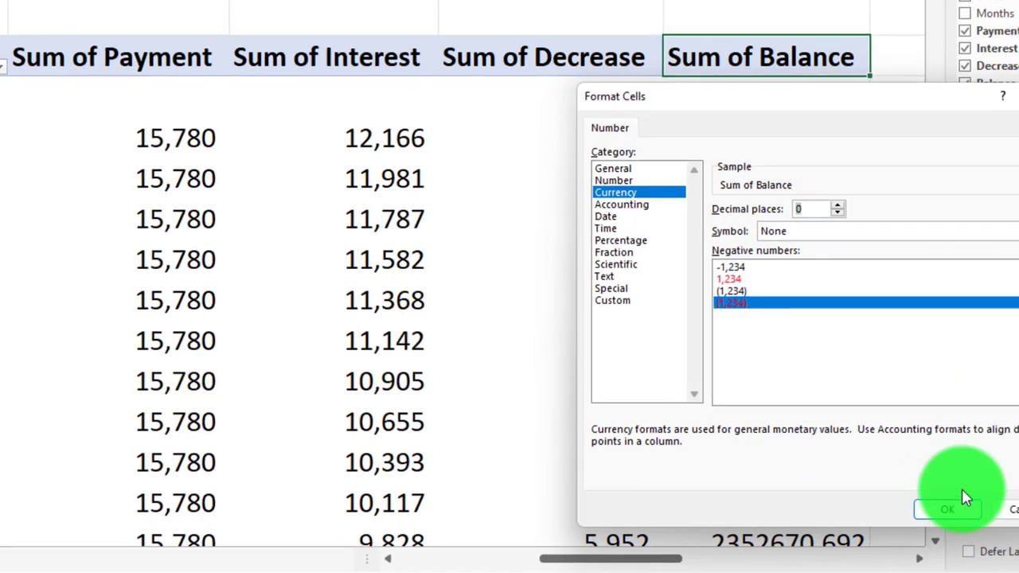
left_click(946, 508)
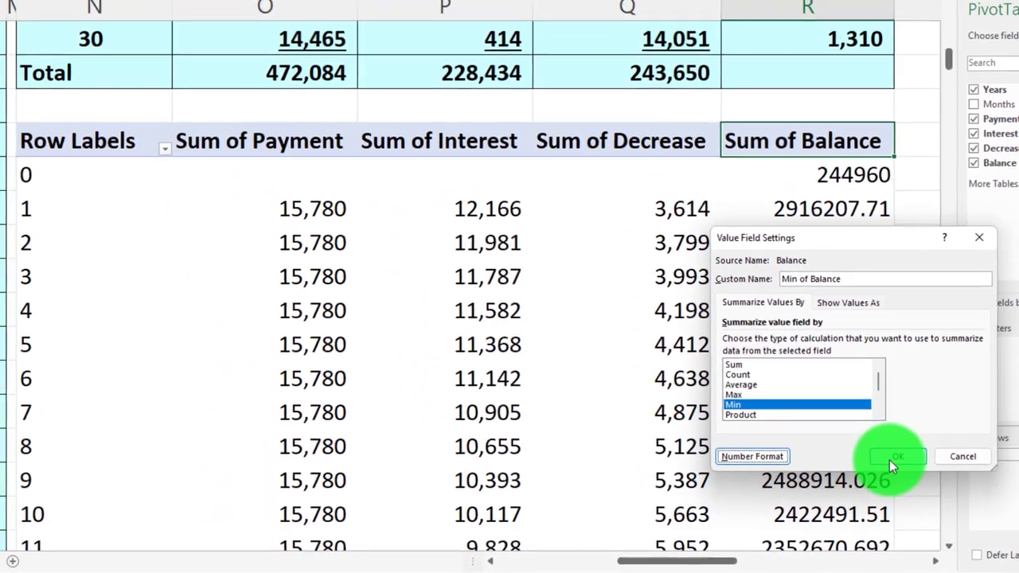
left_click(883, 452)
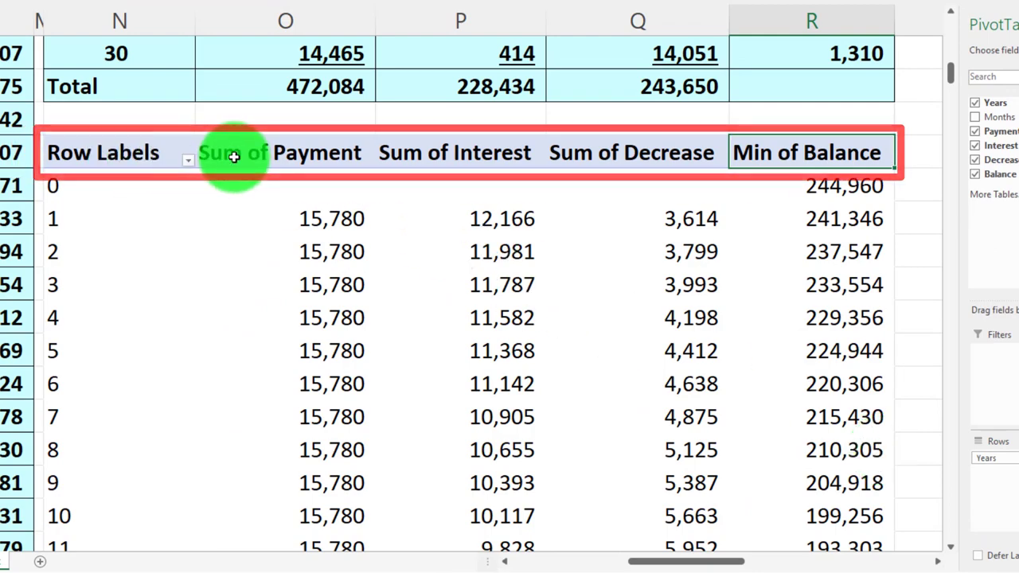
Narrow columns N through R to one equal width
left_click(342, 152)
left_click(494, 153)
left_click(606, 149)
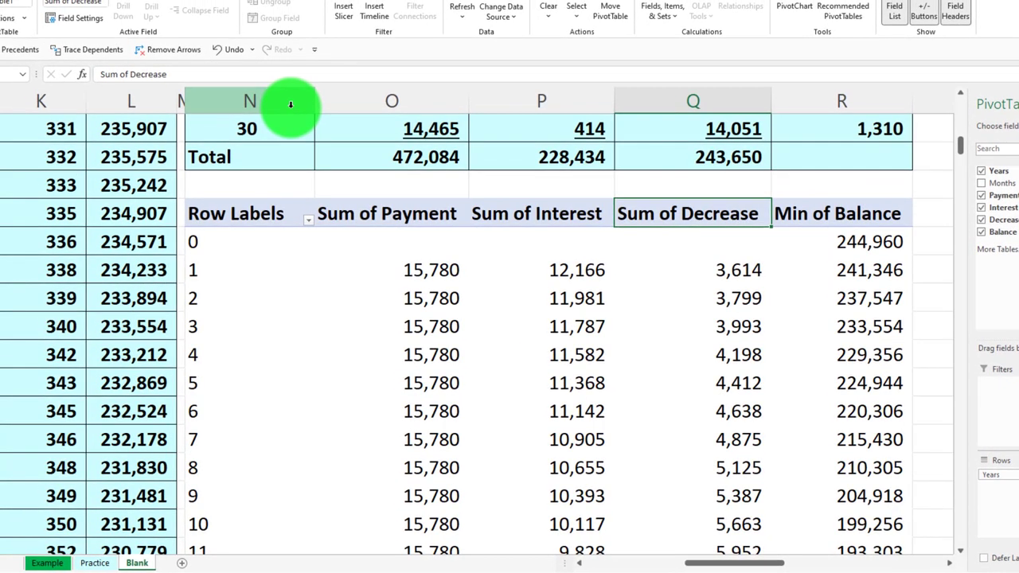
left_click_drag(291, 104, 788, 94)
left_click_drag(261, 101, 614, 100)
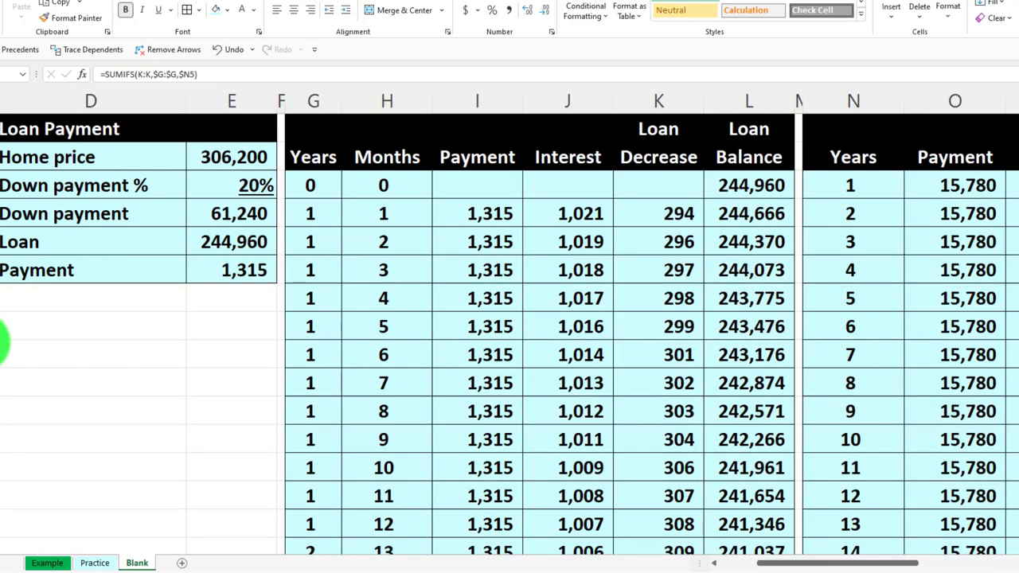
Fill the last row of the monthly table, G362:L362, down one row into row 363
left_click(421, 326)
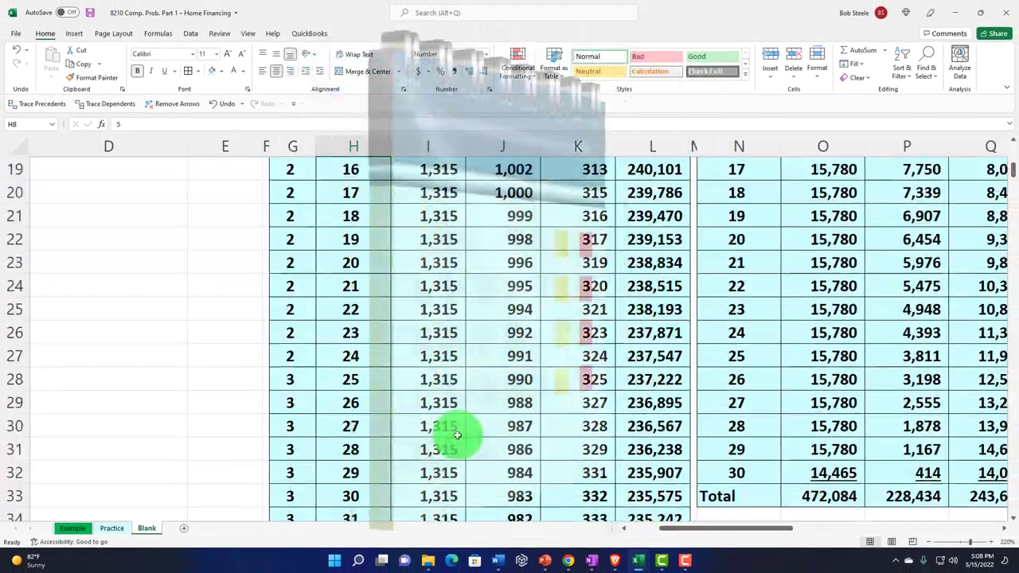
scroll(459, 437, "down", 20)
scroll(460, 425, "down", 20)
scroll(460, 425, "down", 20)
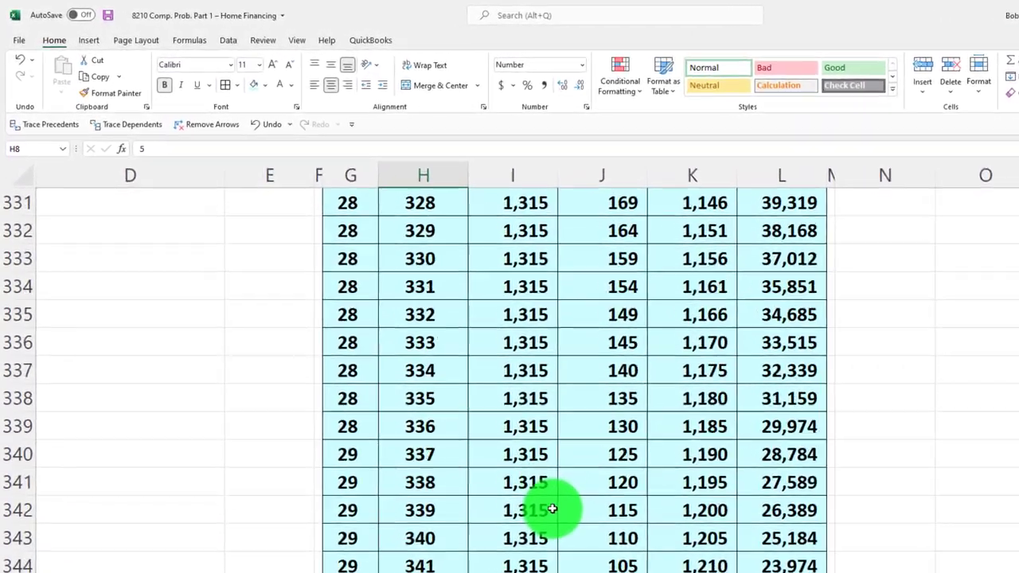
scroll(549, 506, "down", 9)
left_click(399, 362)
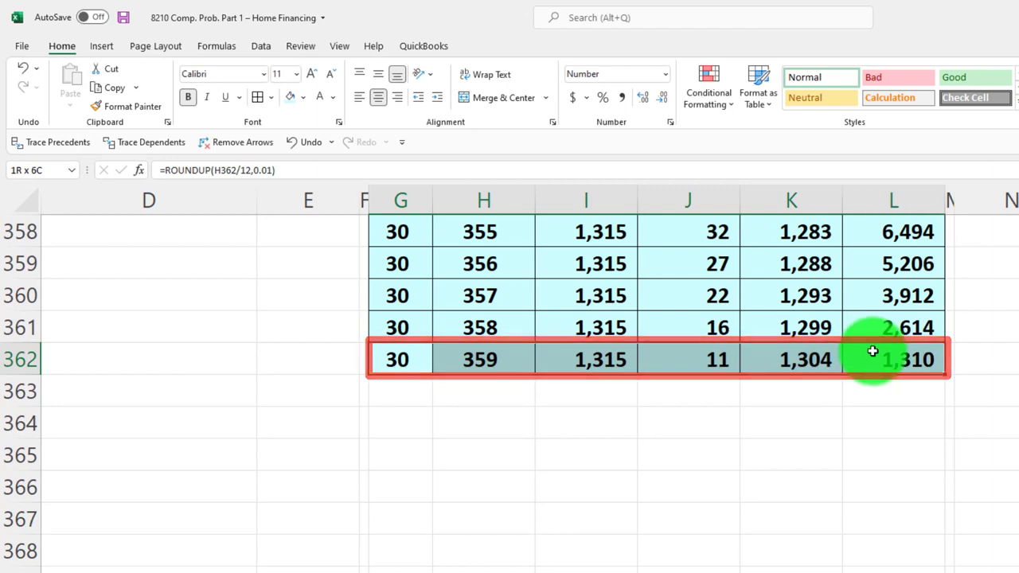
left_click(923, 394)
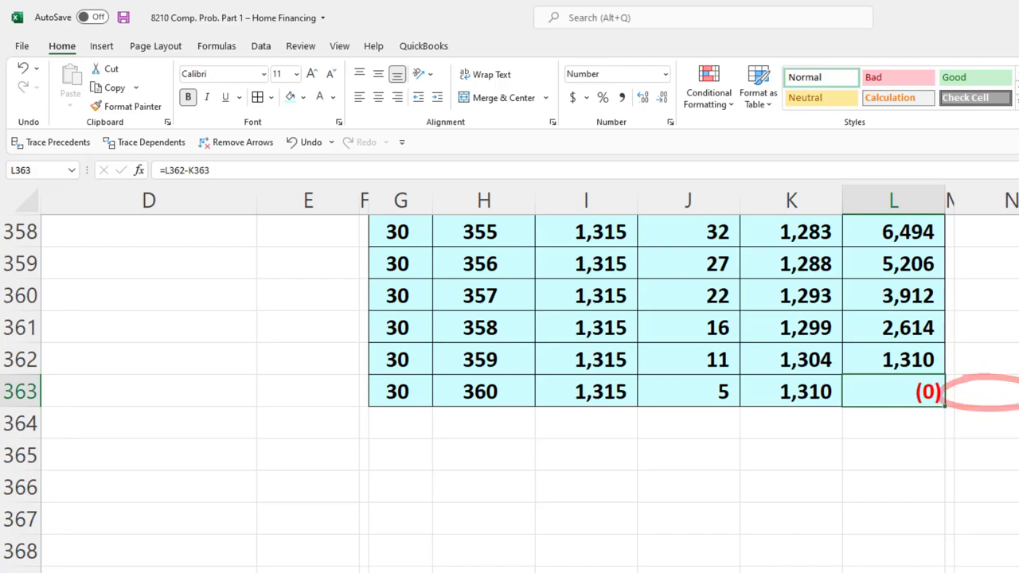
key("ctrl+Up")
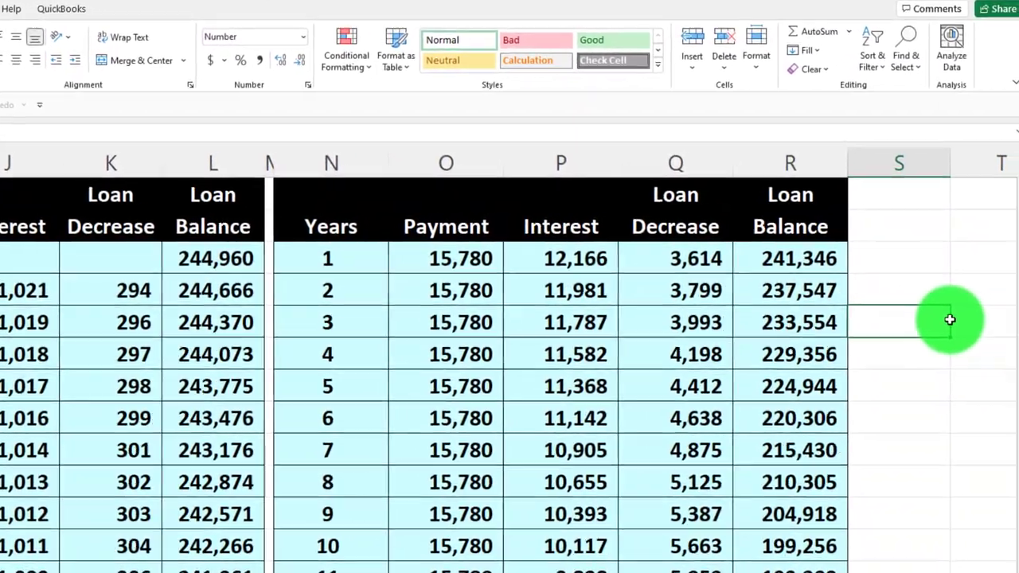
Compare the year 30 balance in the yearly summary with the PivotTable's year 30 balance, and refresh the PivotTable
scroll(933, 318, "down", 4)
scroll(934, 323, "down", 4)
left_click(811, 508)
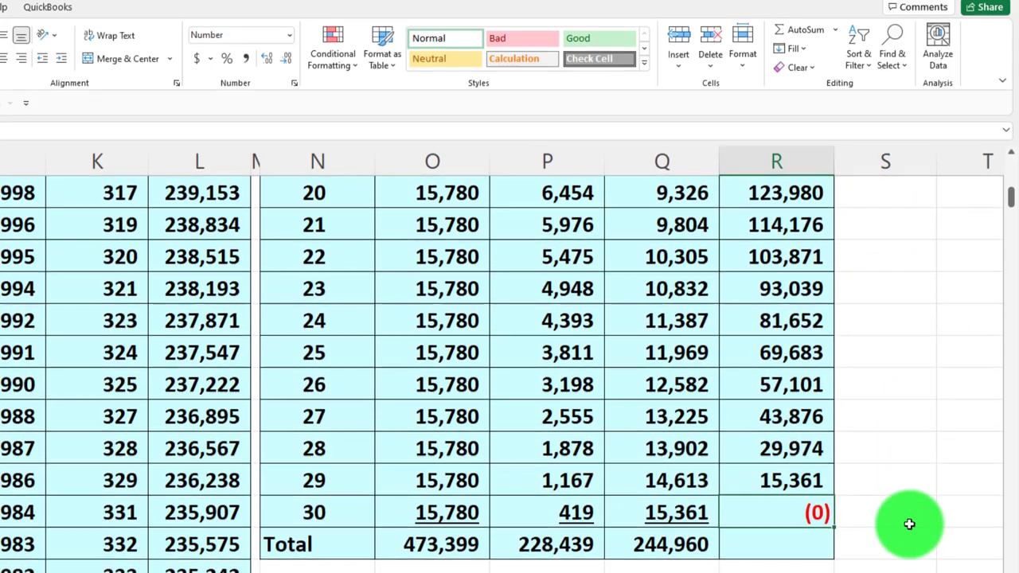
scroll(909, 521, "down", 15)
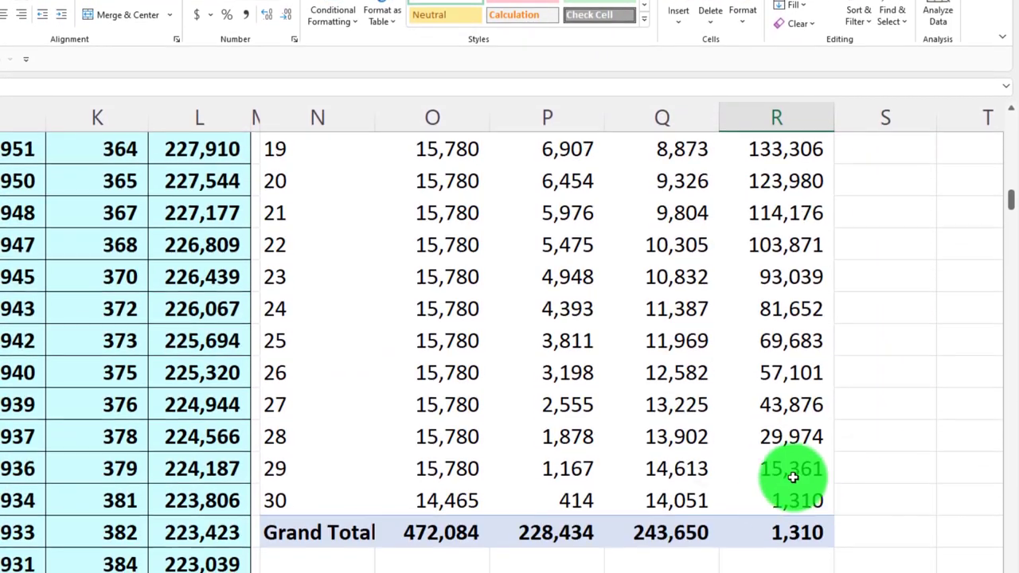
left_click_drag(796, 480, 783, 502)
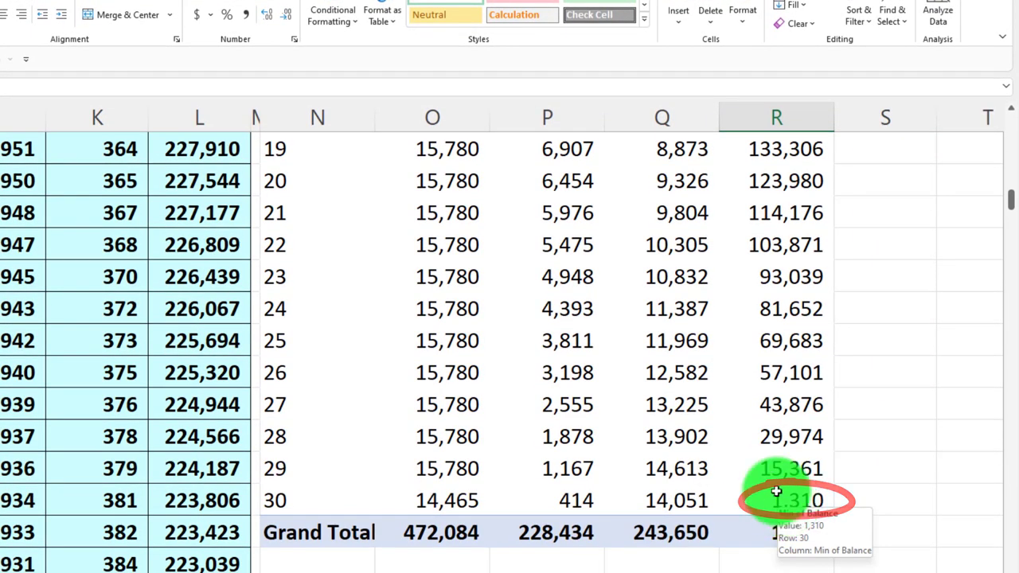
right_click(562, 246)
left_click(595, 324)
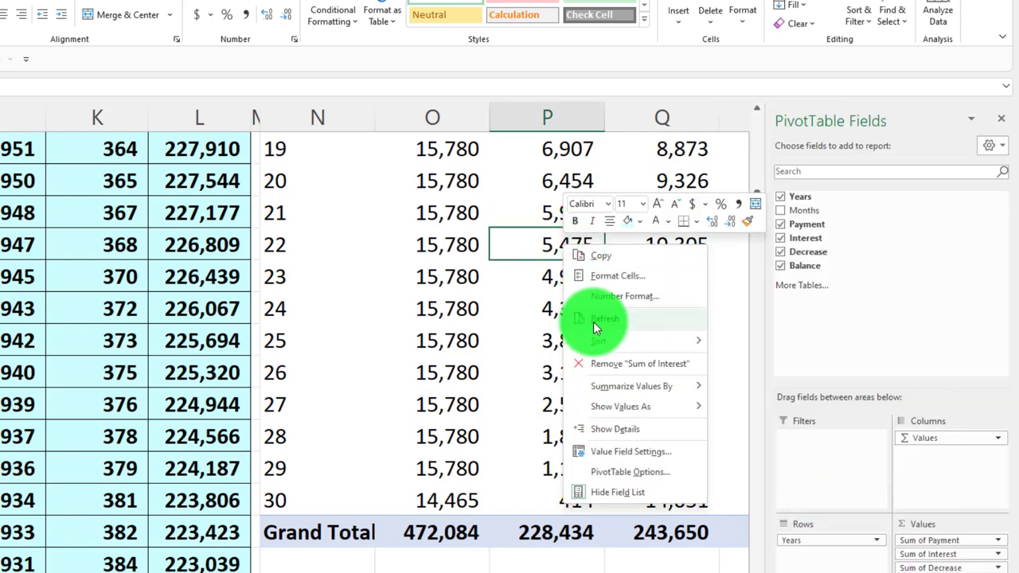
left_click(646, 563)
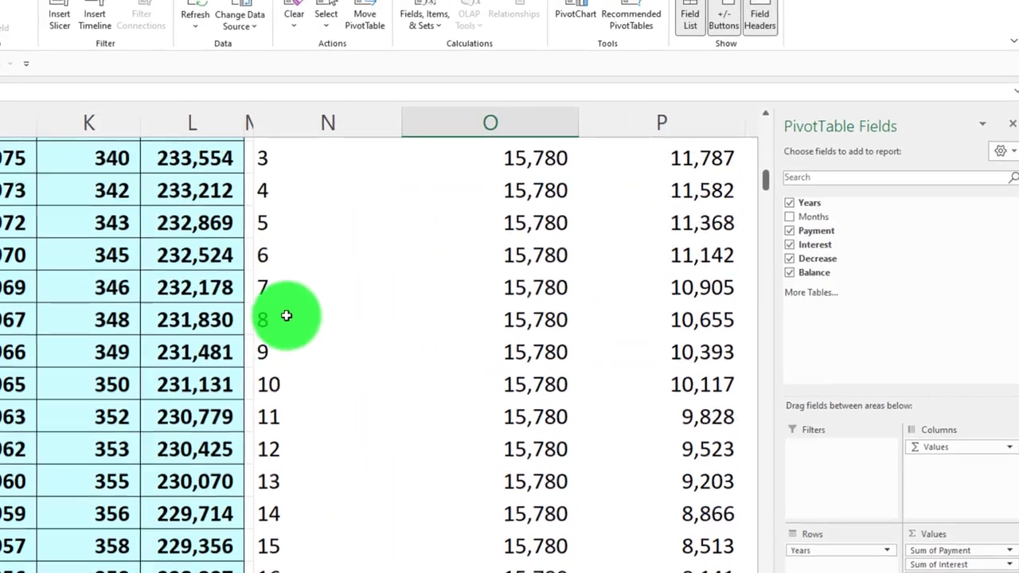
Extend the PivotTable's data source to Blank!$G$2:$L$363 so it covers the last month of the amortization table
scroll(285, 318, "up", 2)
left_click(370, 241)
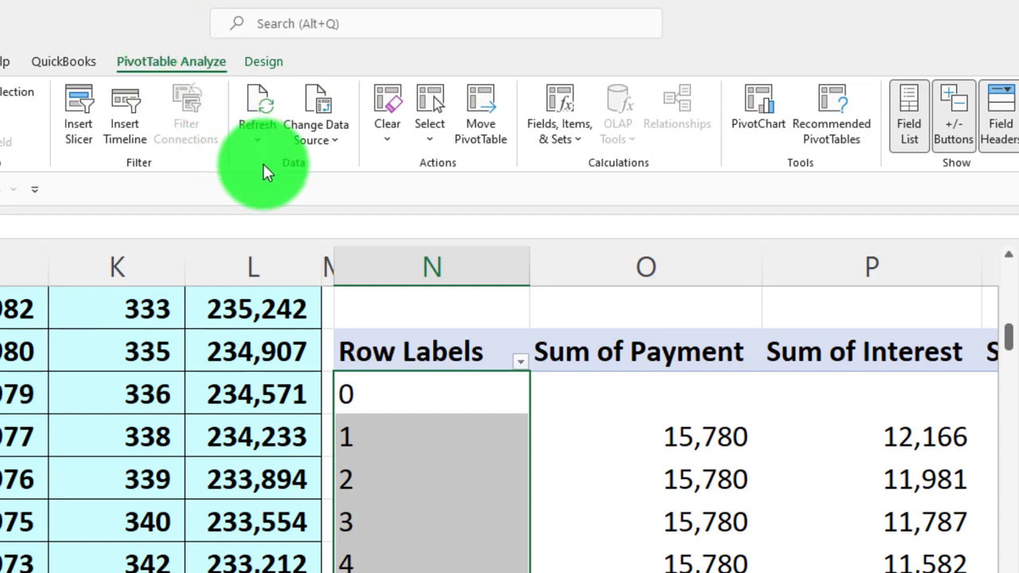
left_click(316, 104)
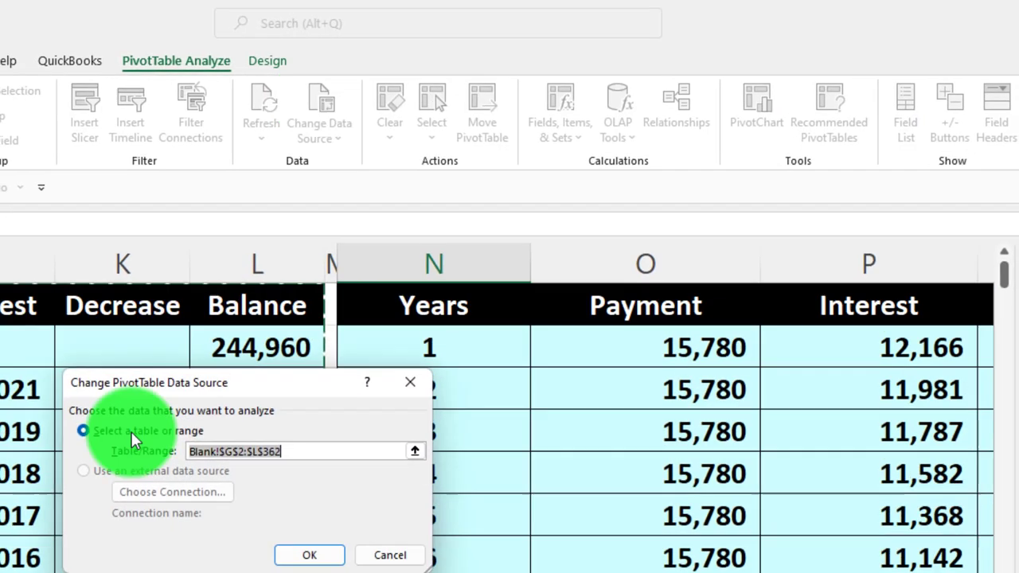
scroll(6, 561, "down", 20)
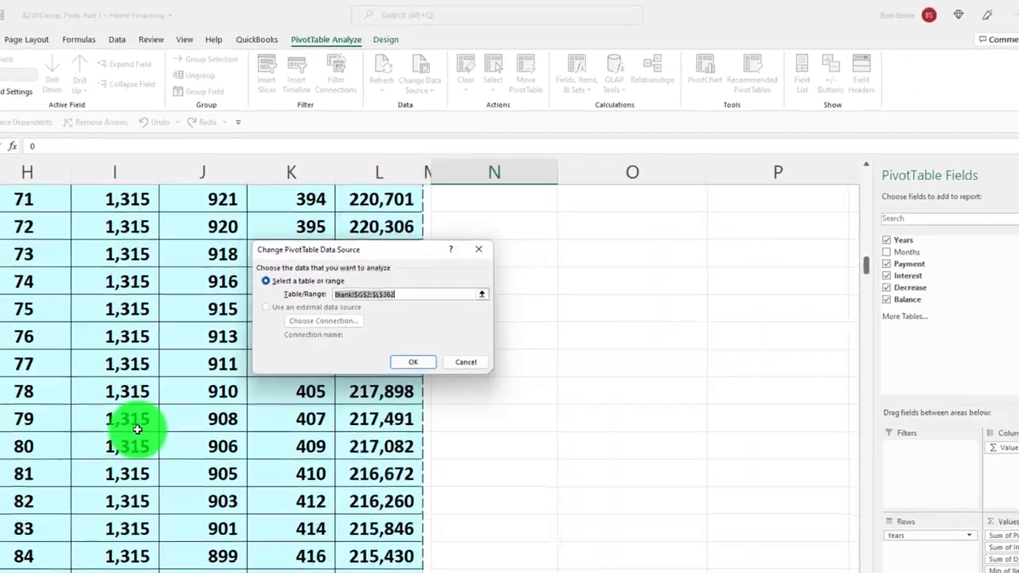
scroll(205, 365, "down", 20)
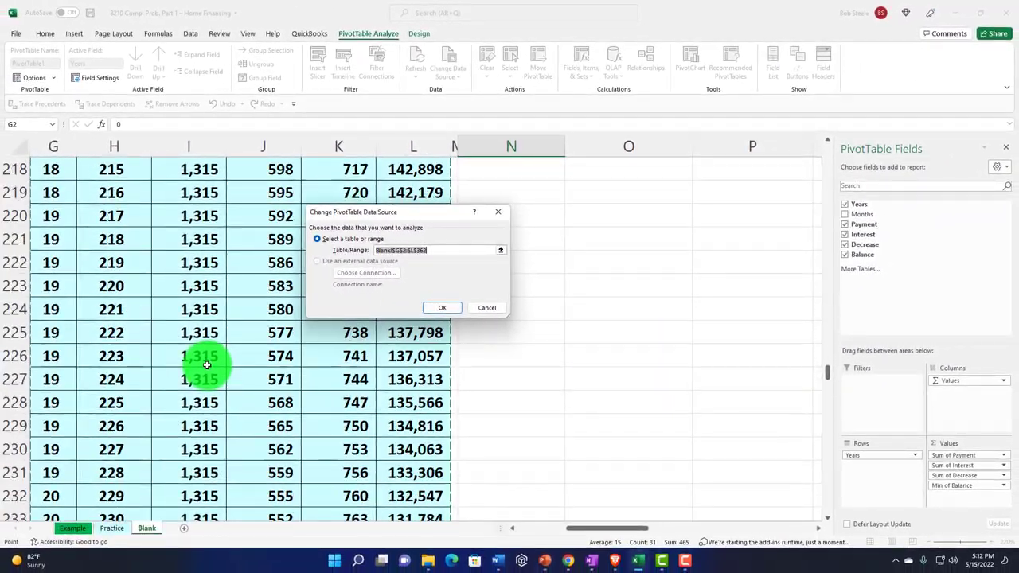
scroll(206, 365, "down", 20)
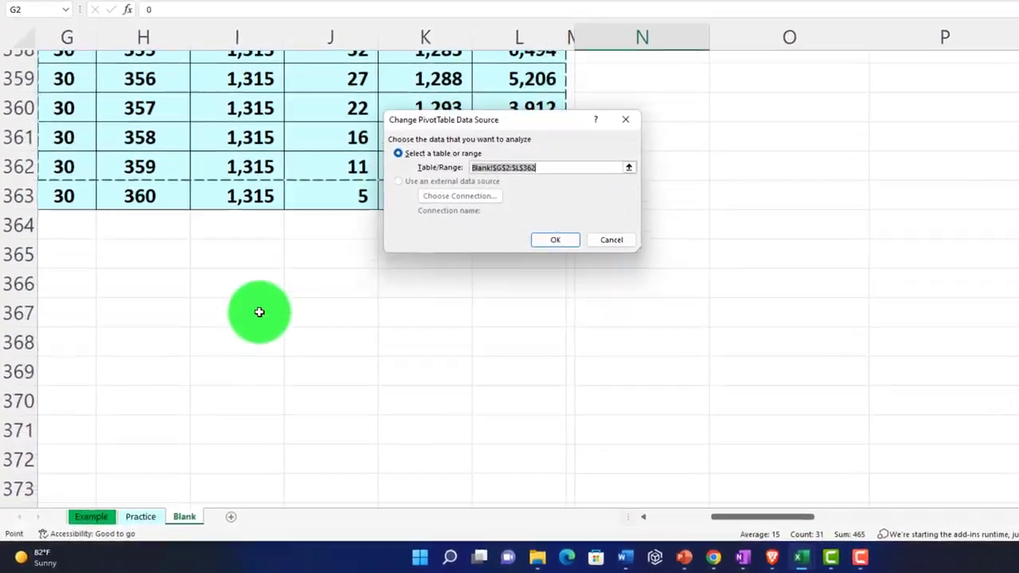
scroll(259, 311, "up", 2)
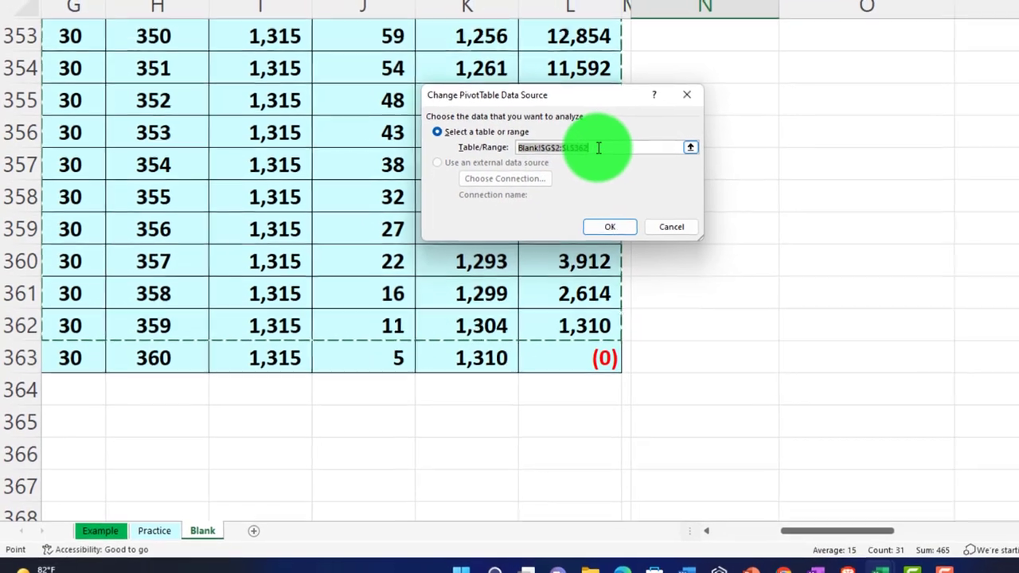
left_click(586, 136)
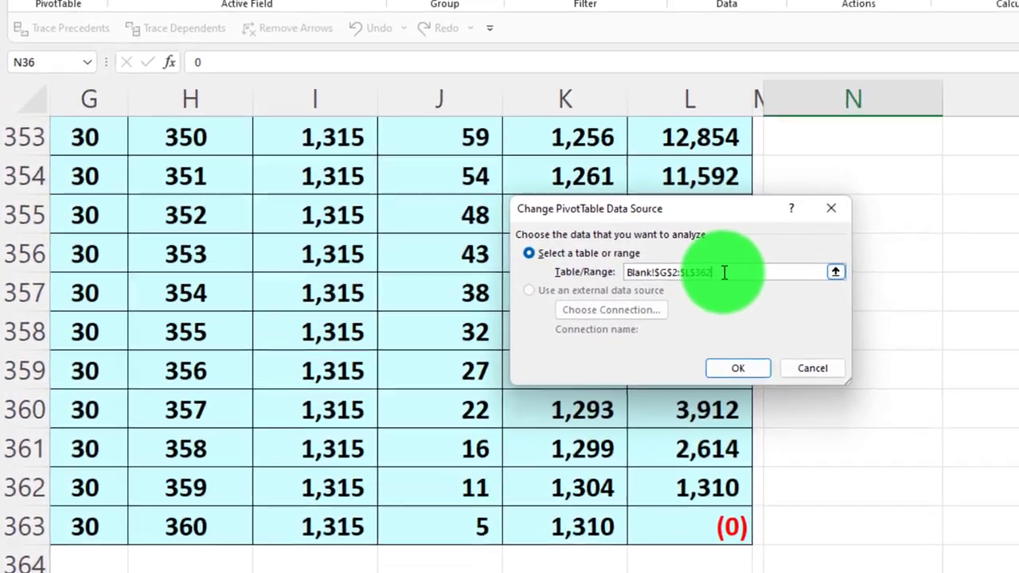
key("BackSpace")
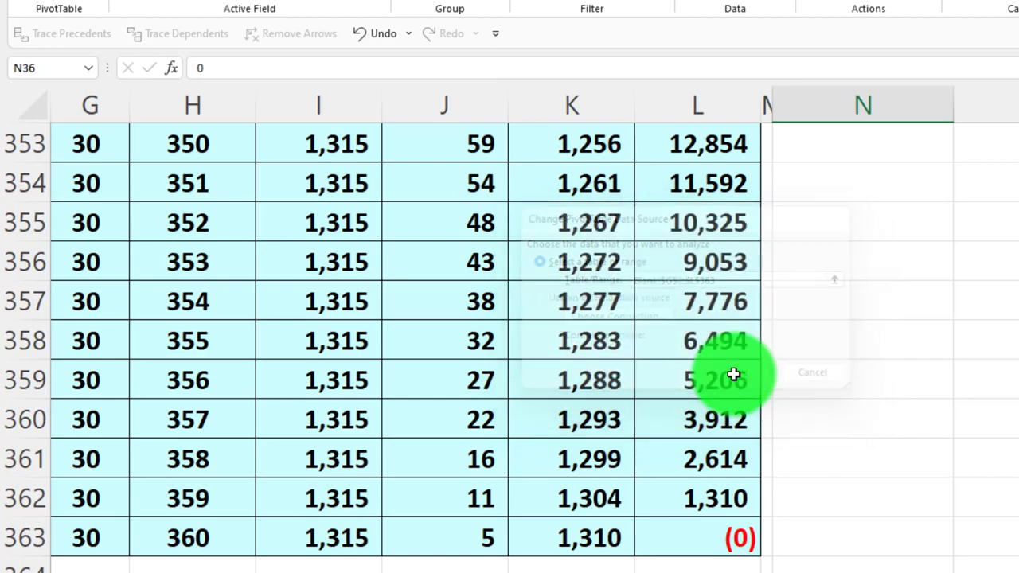
Even out columns N through R to one equal, narrower width across the yearly summary and the PivotTable
scroll(509, 342, "up", 20)
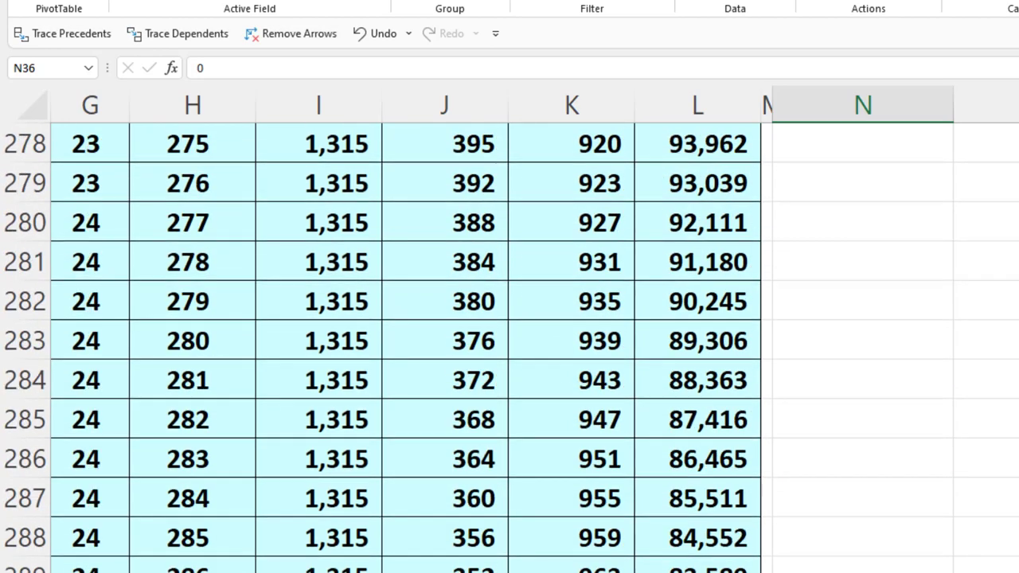
scroll(510, 342, "up", 20)
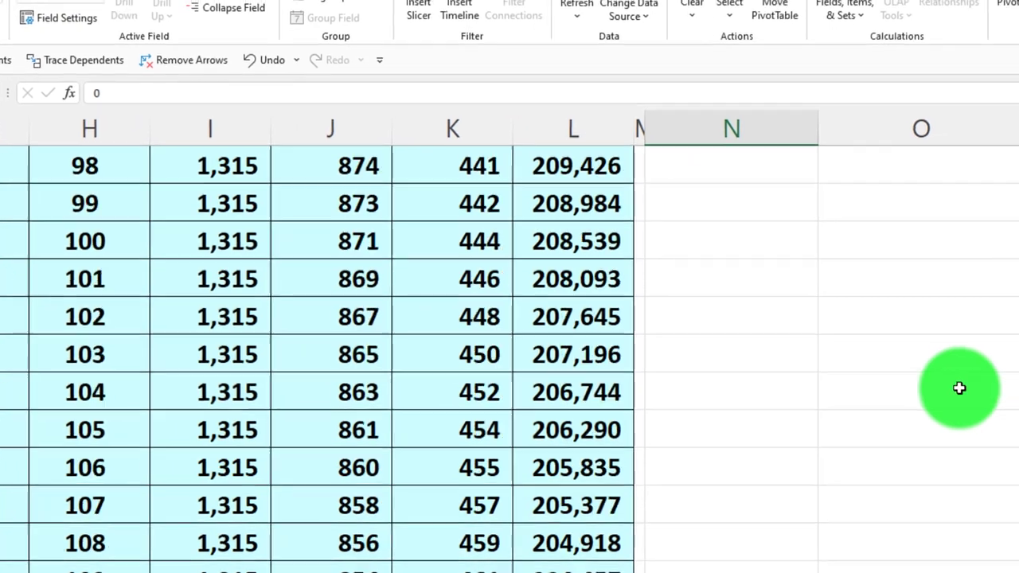
scroll(959, 388, "up", 13)
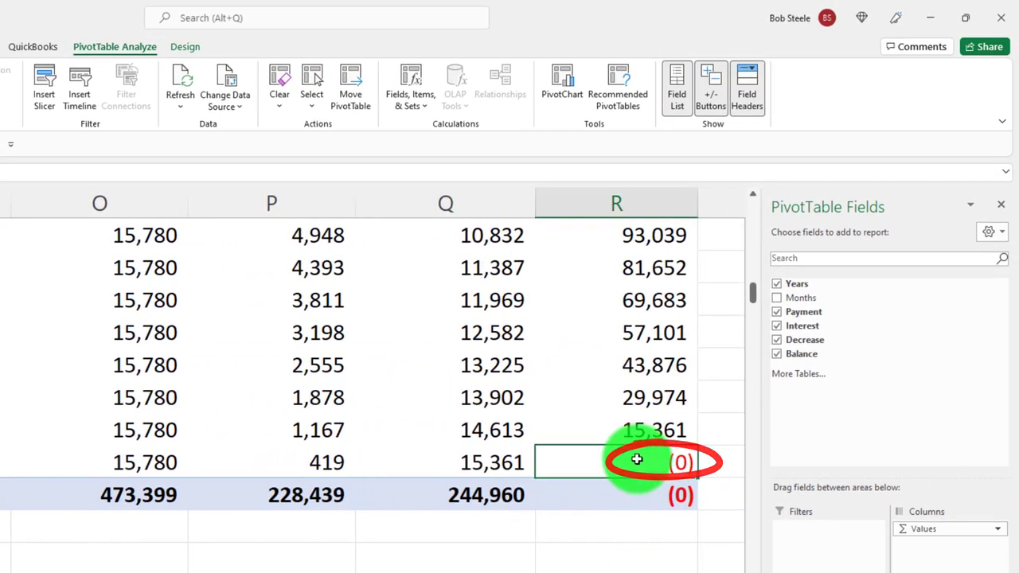
scroll(380, 532, "up", 10)
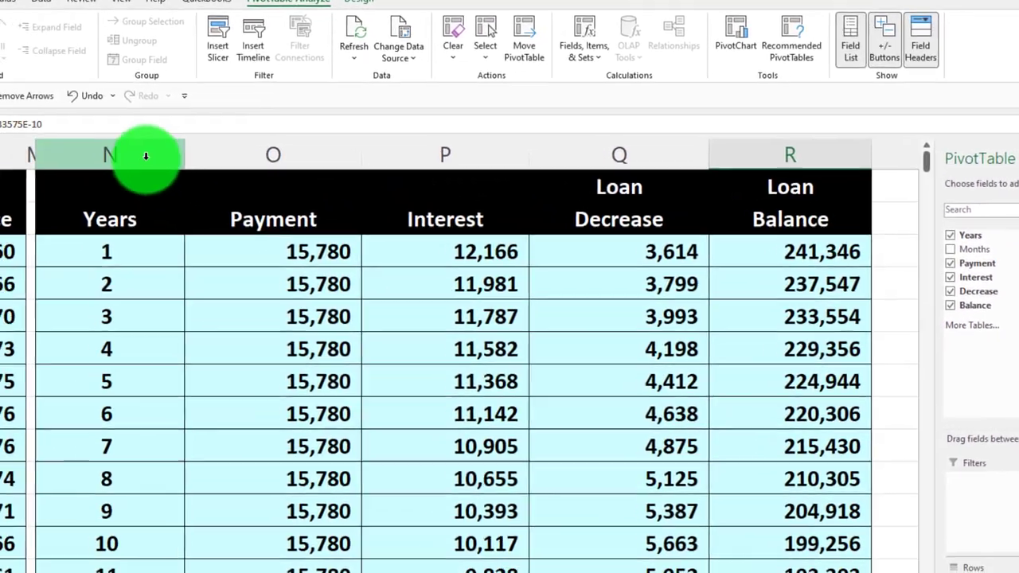
left_click_drag(145, 156, 873, 161)
left_click_drag(969, 129, 949, 127)
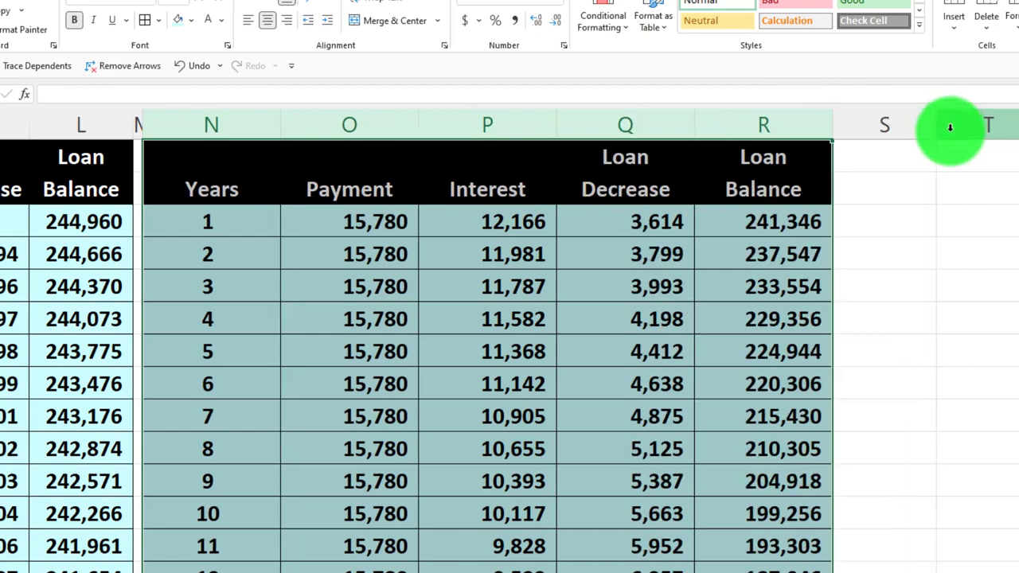
left_click_drag(823, 131, 784, 125)
left_click_drag(681, 140, 672, 140)
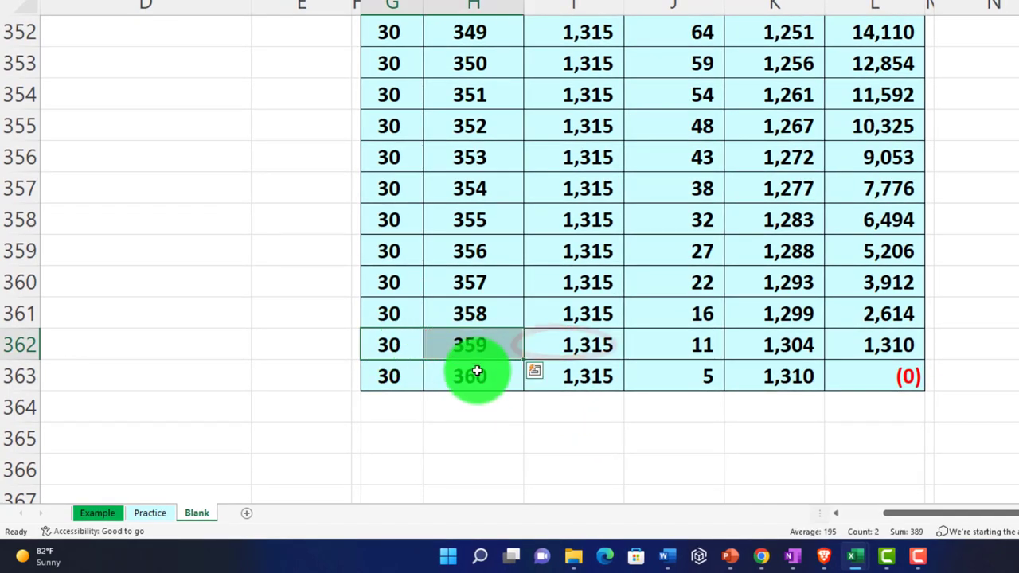
Examine the month 360 row and its loan balance against the month 359 row at the end of the monthly table
left_click_drag(402, 382, 852, 390)
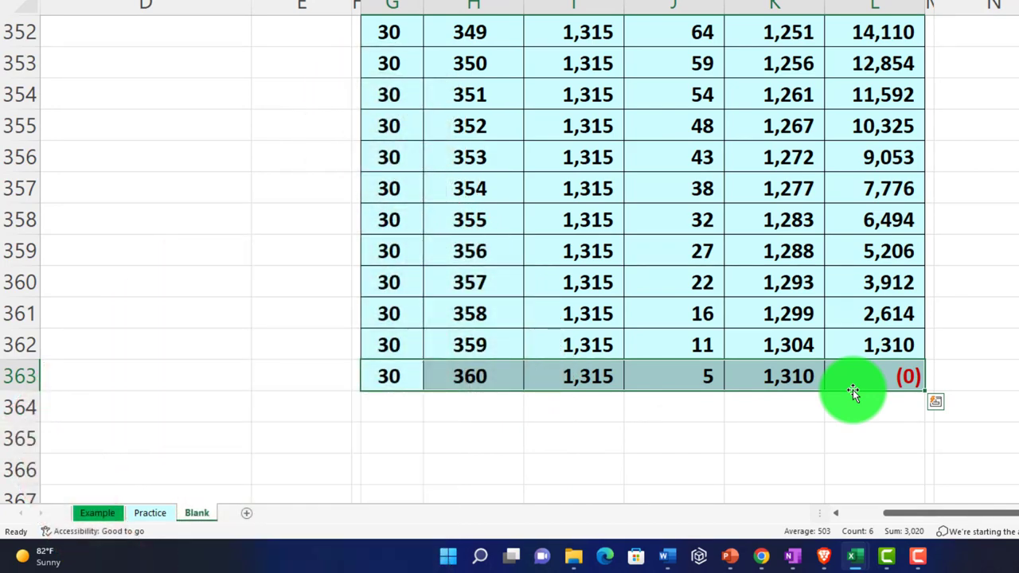
left_click(486, 387)
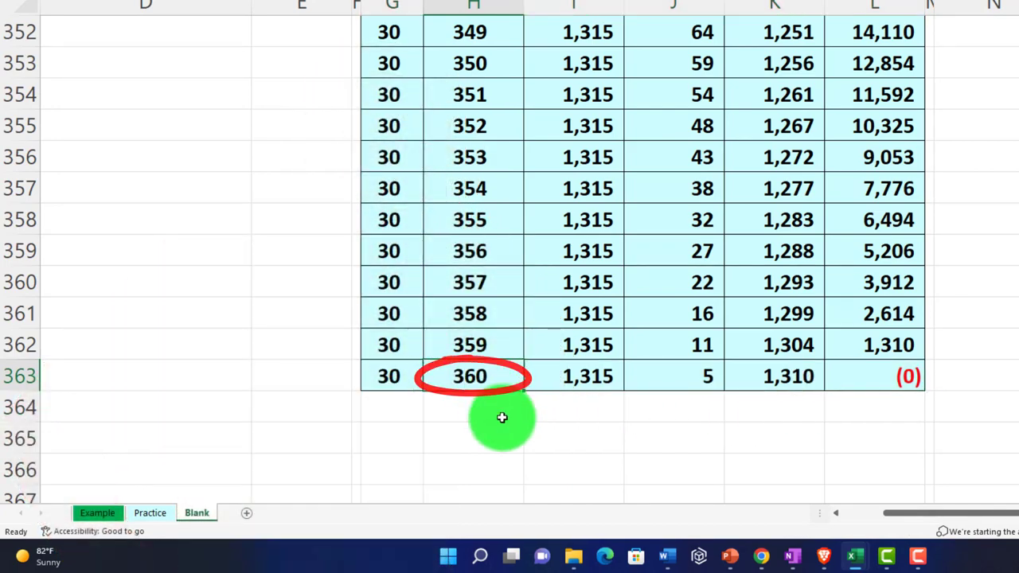
left_click(875, 388)
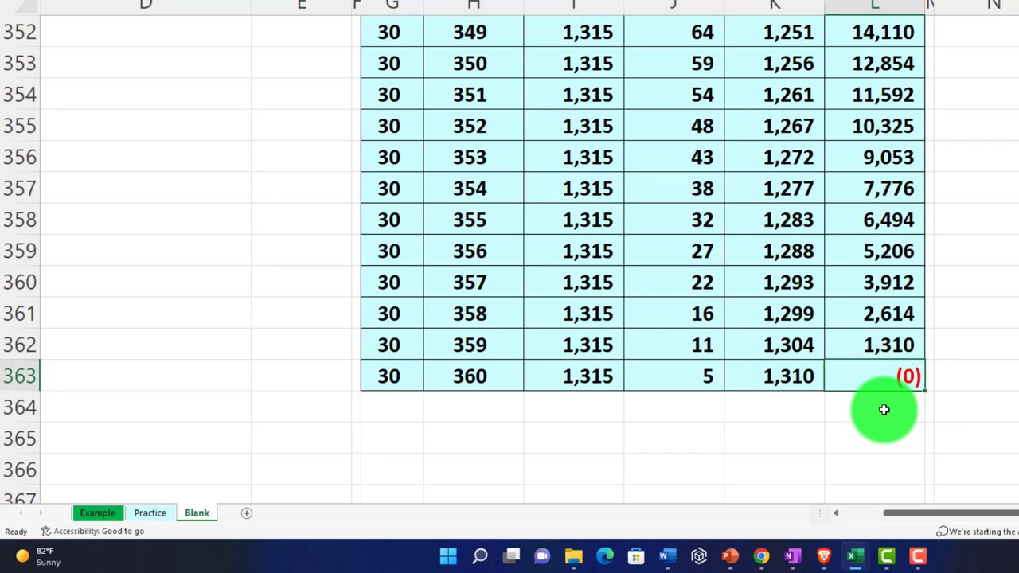
left_click_drag(406, 351, 875, 339)
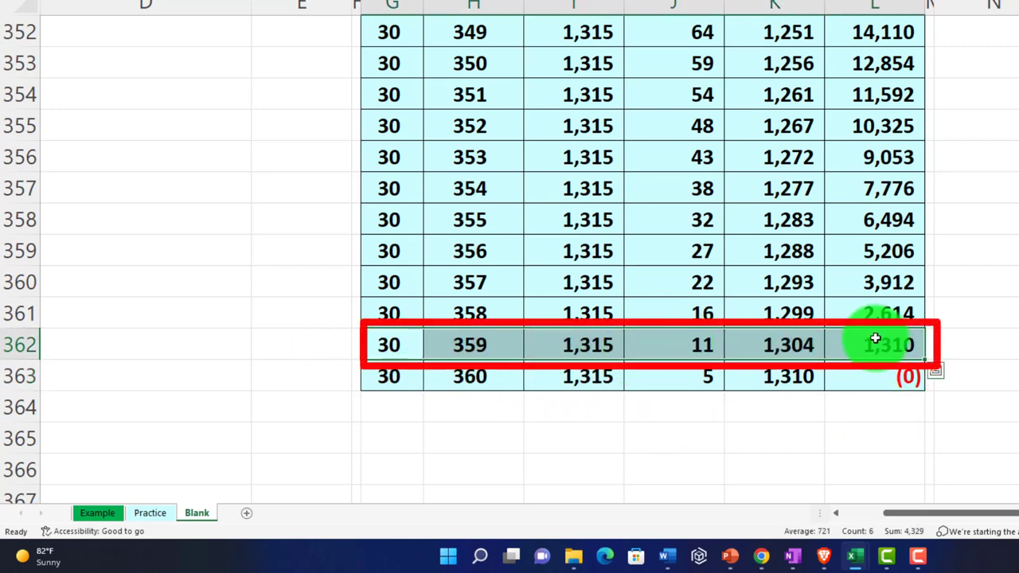